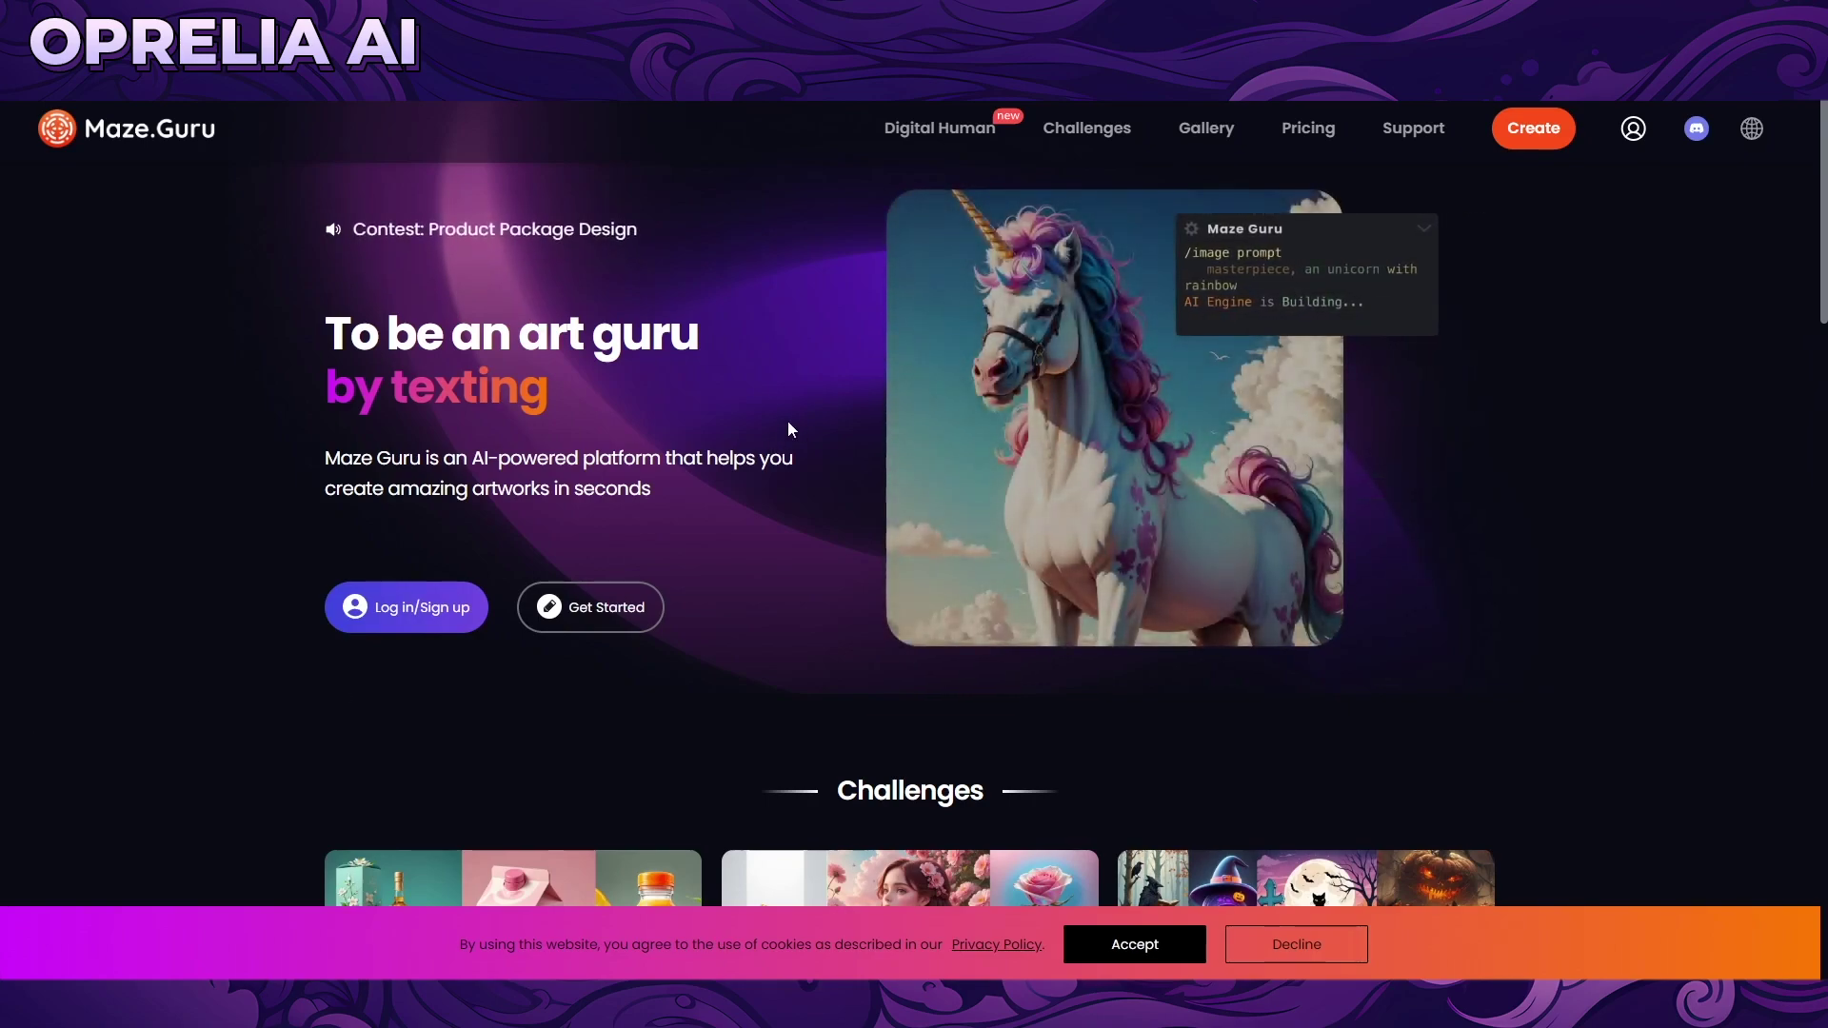
# Step: Go to the Maze.Guru Pricing page from the top navigation bar
pyautogui.click(1310, 143)
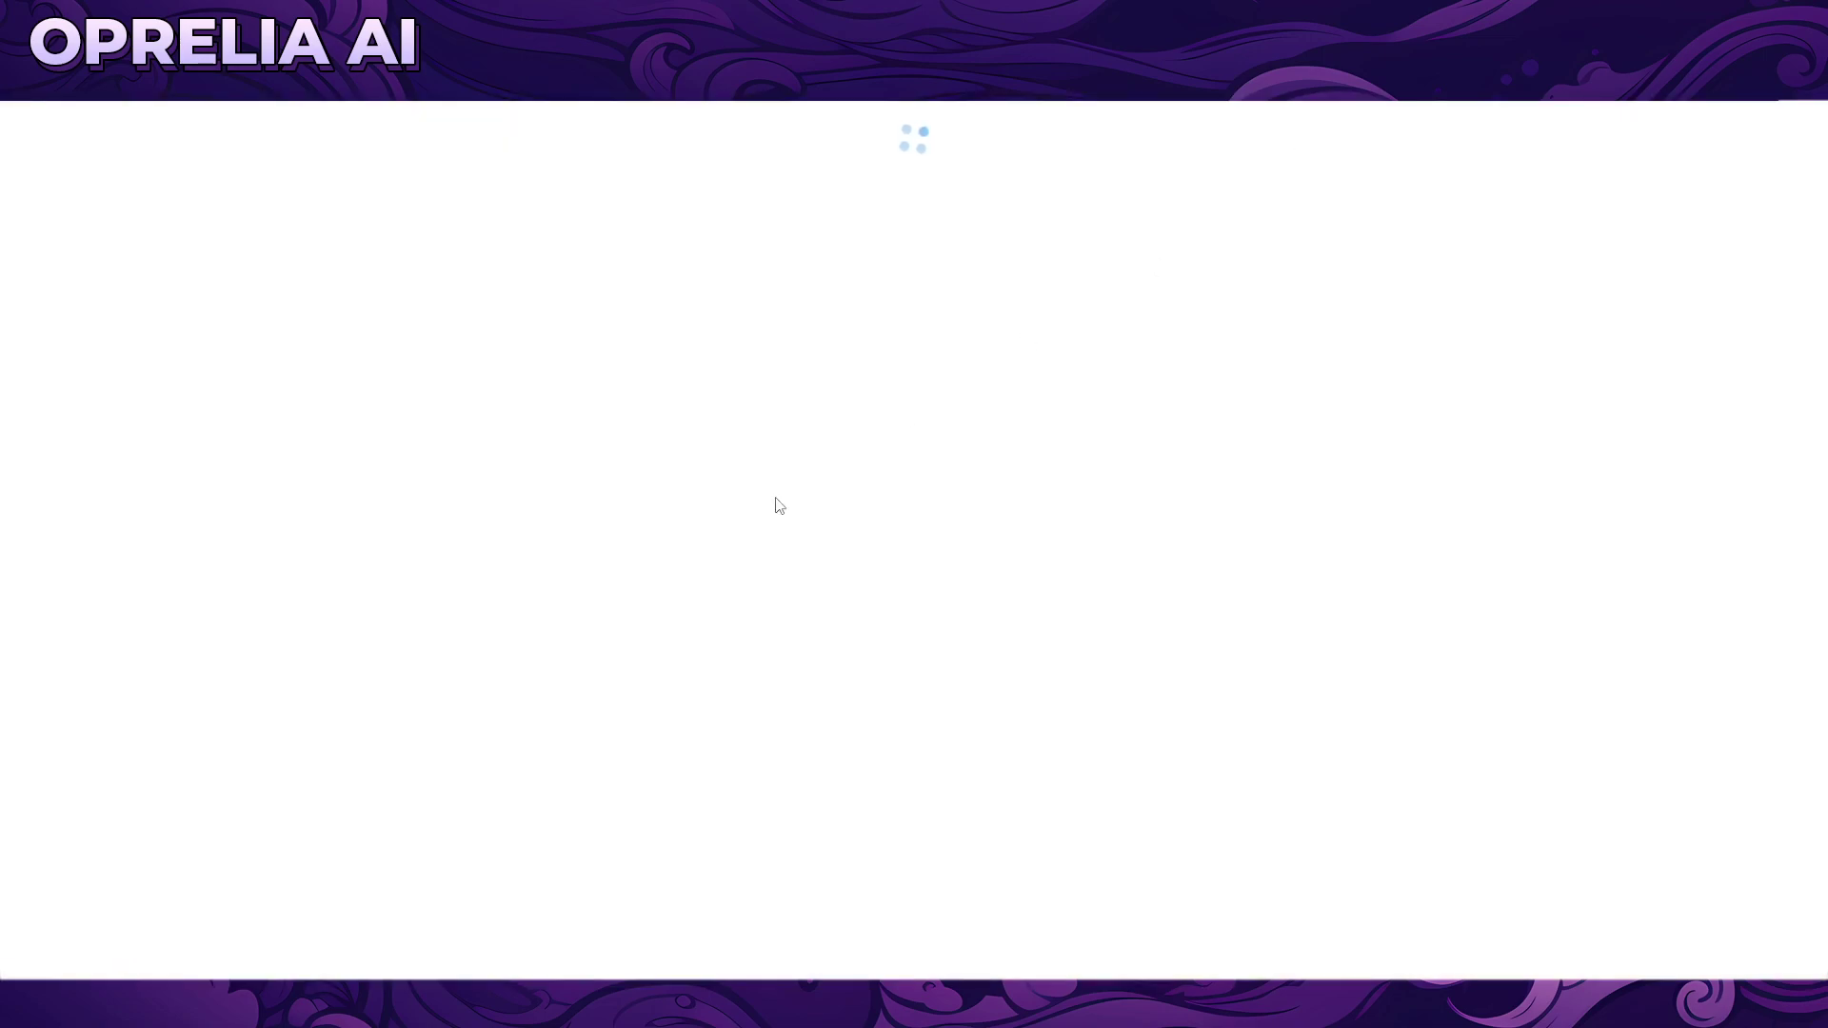
# Step: Compare plan prices by switching to Monthly billing and then back to Annually
pyautogui.scroll(-1, 525, 527)
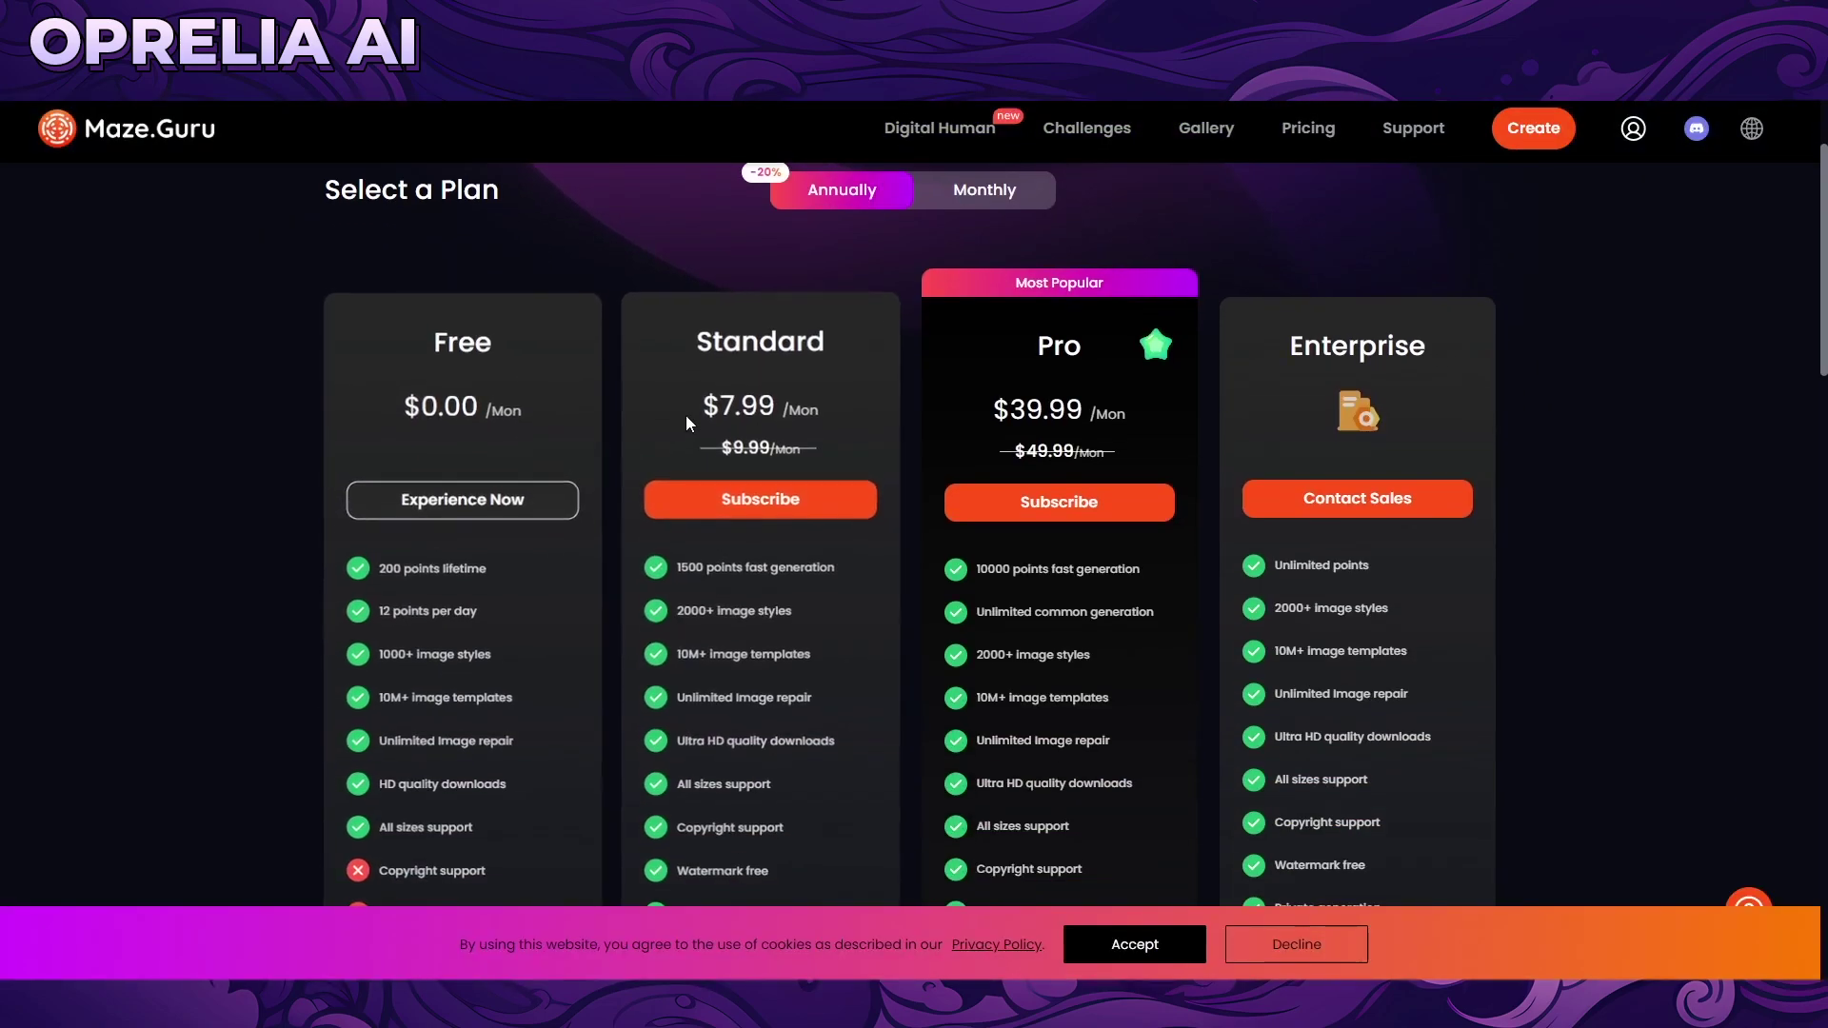
pyautogui.scroll(1, 782, 240)
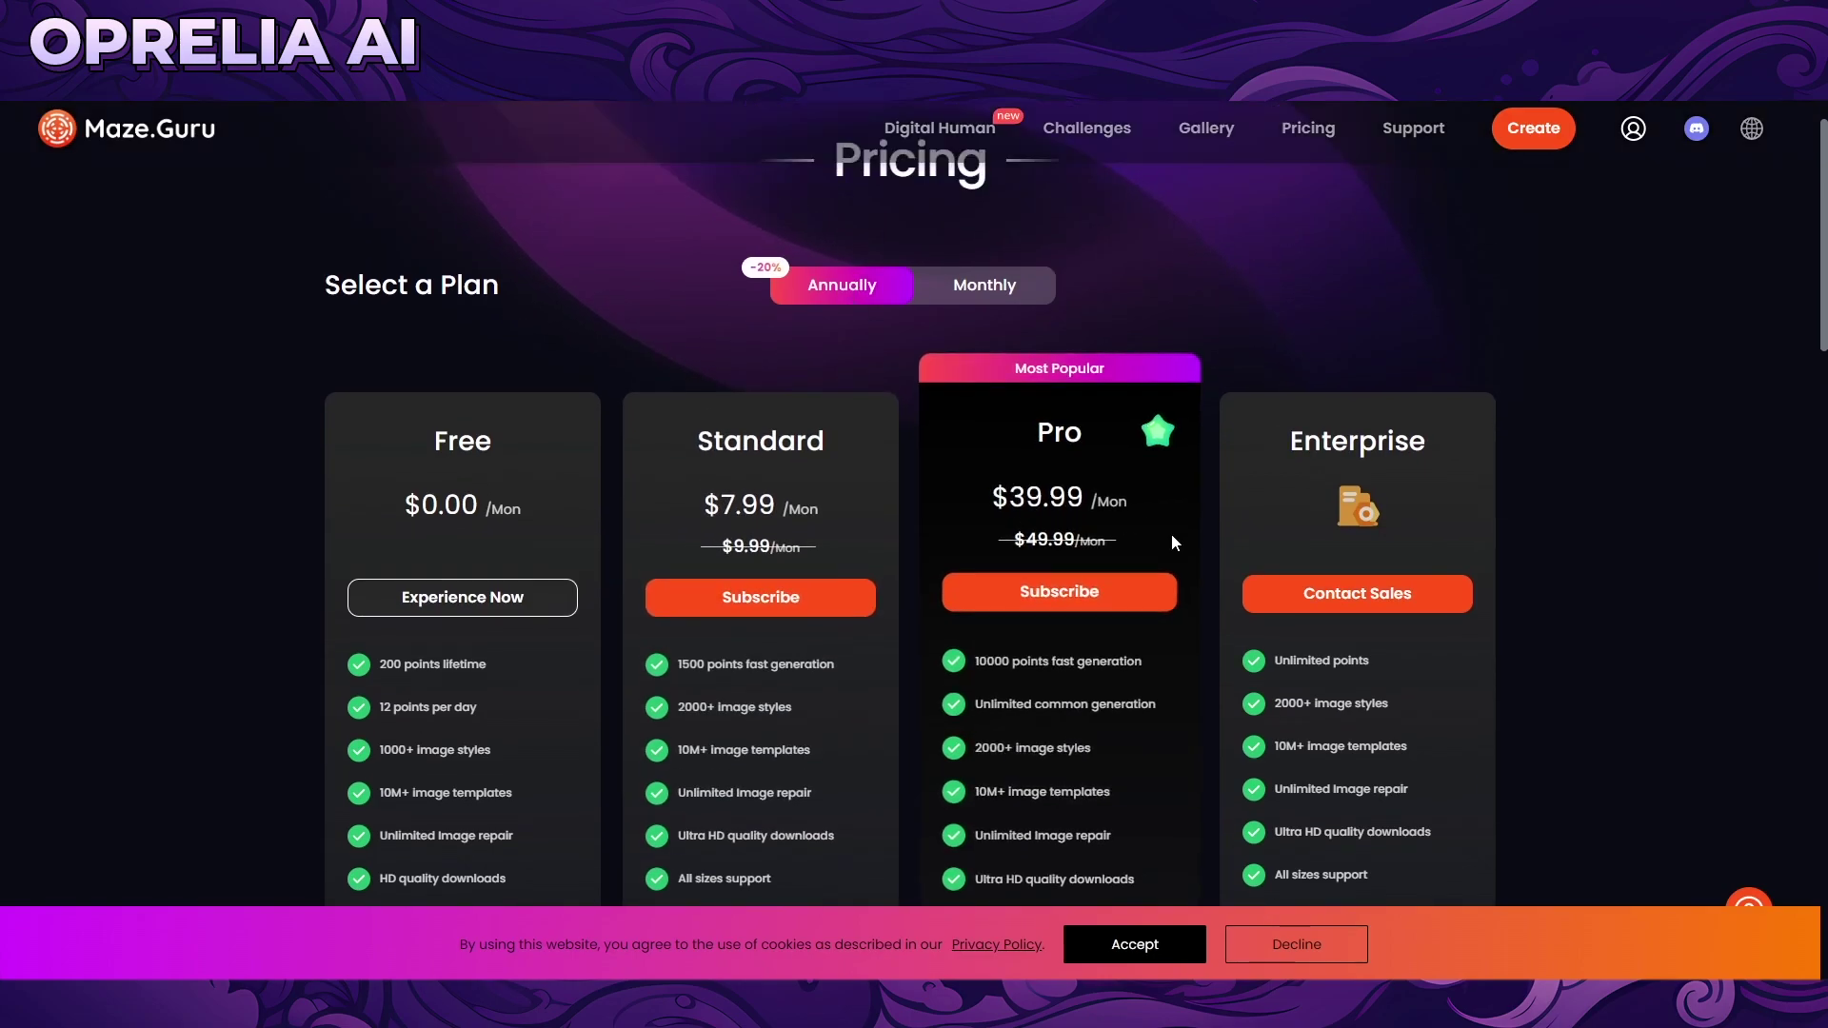
pyautogui.click(977, 286)
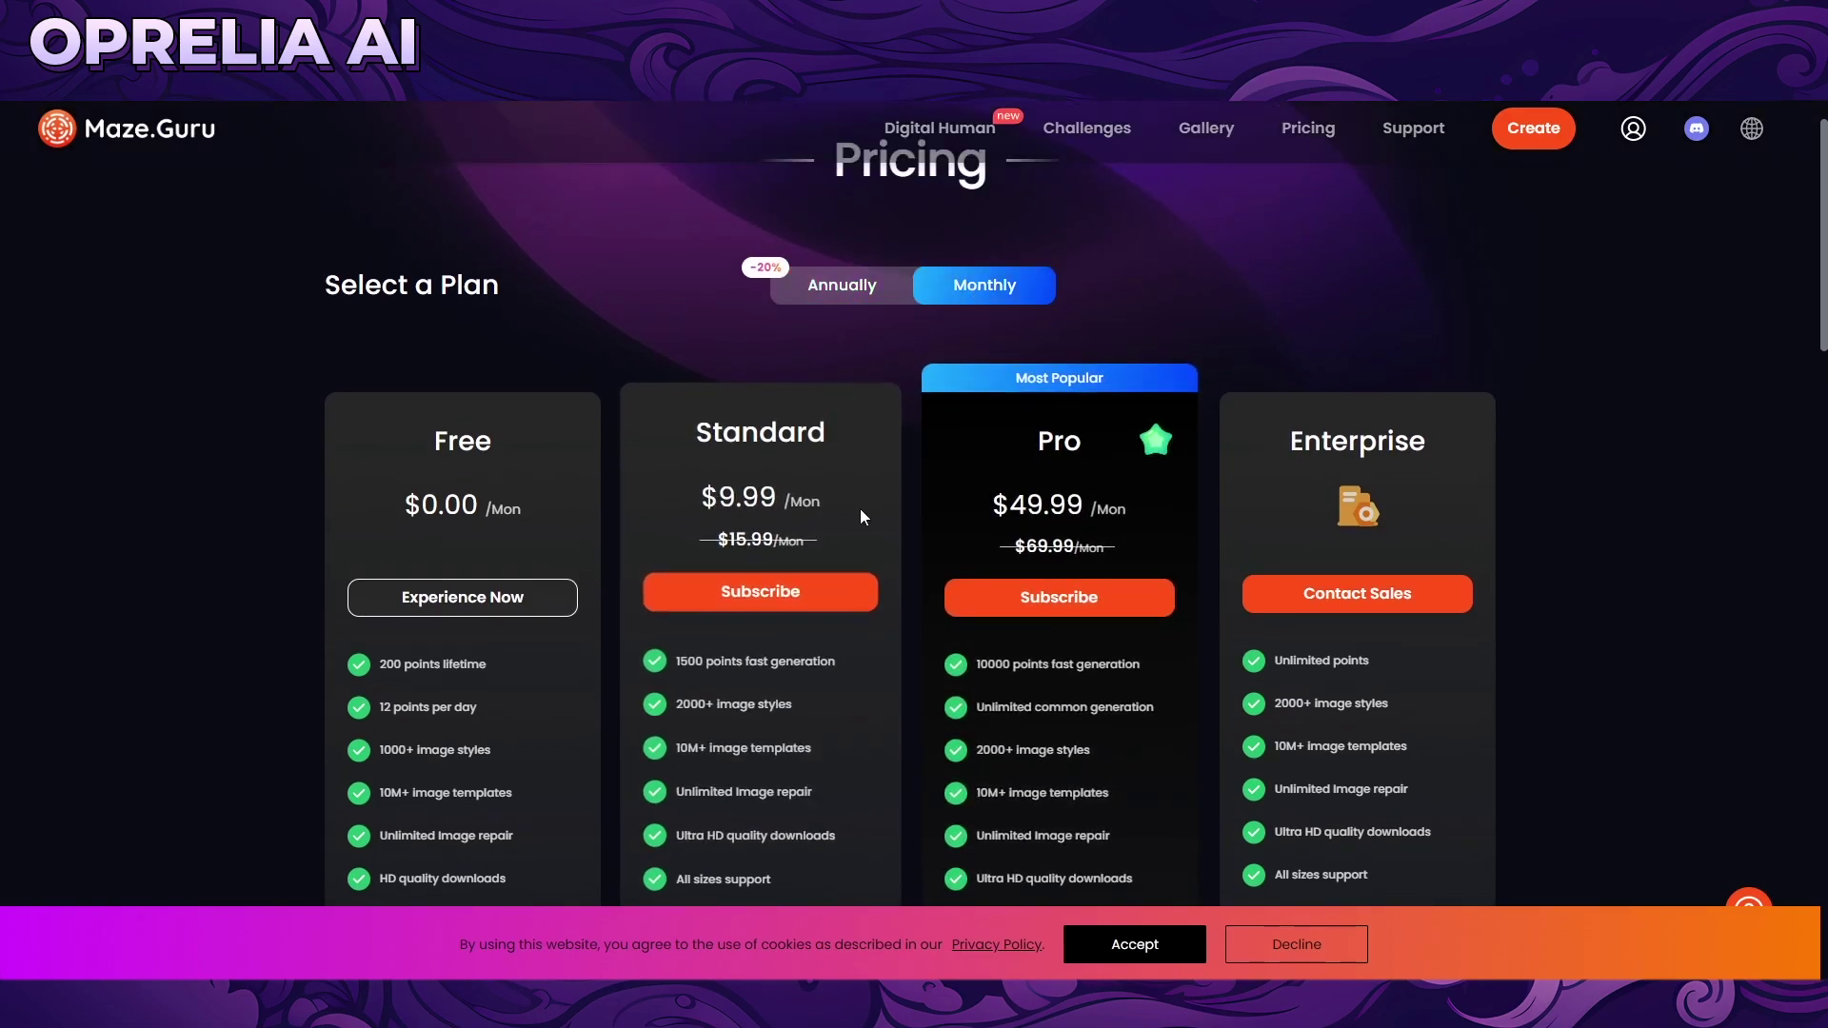
pyautogui.click(846, 290)
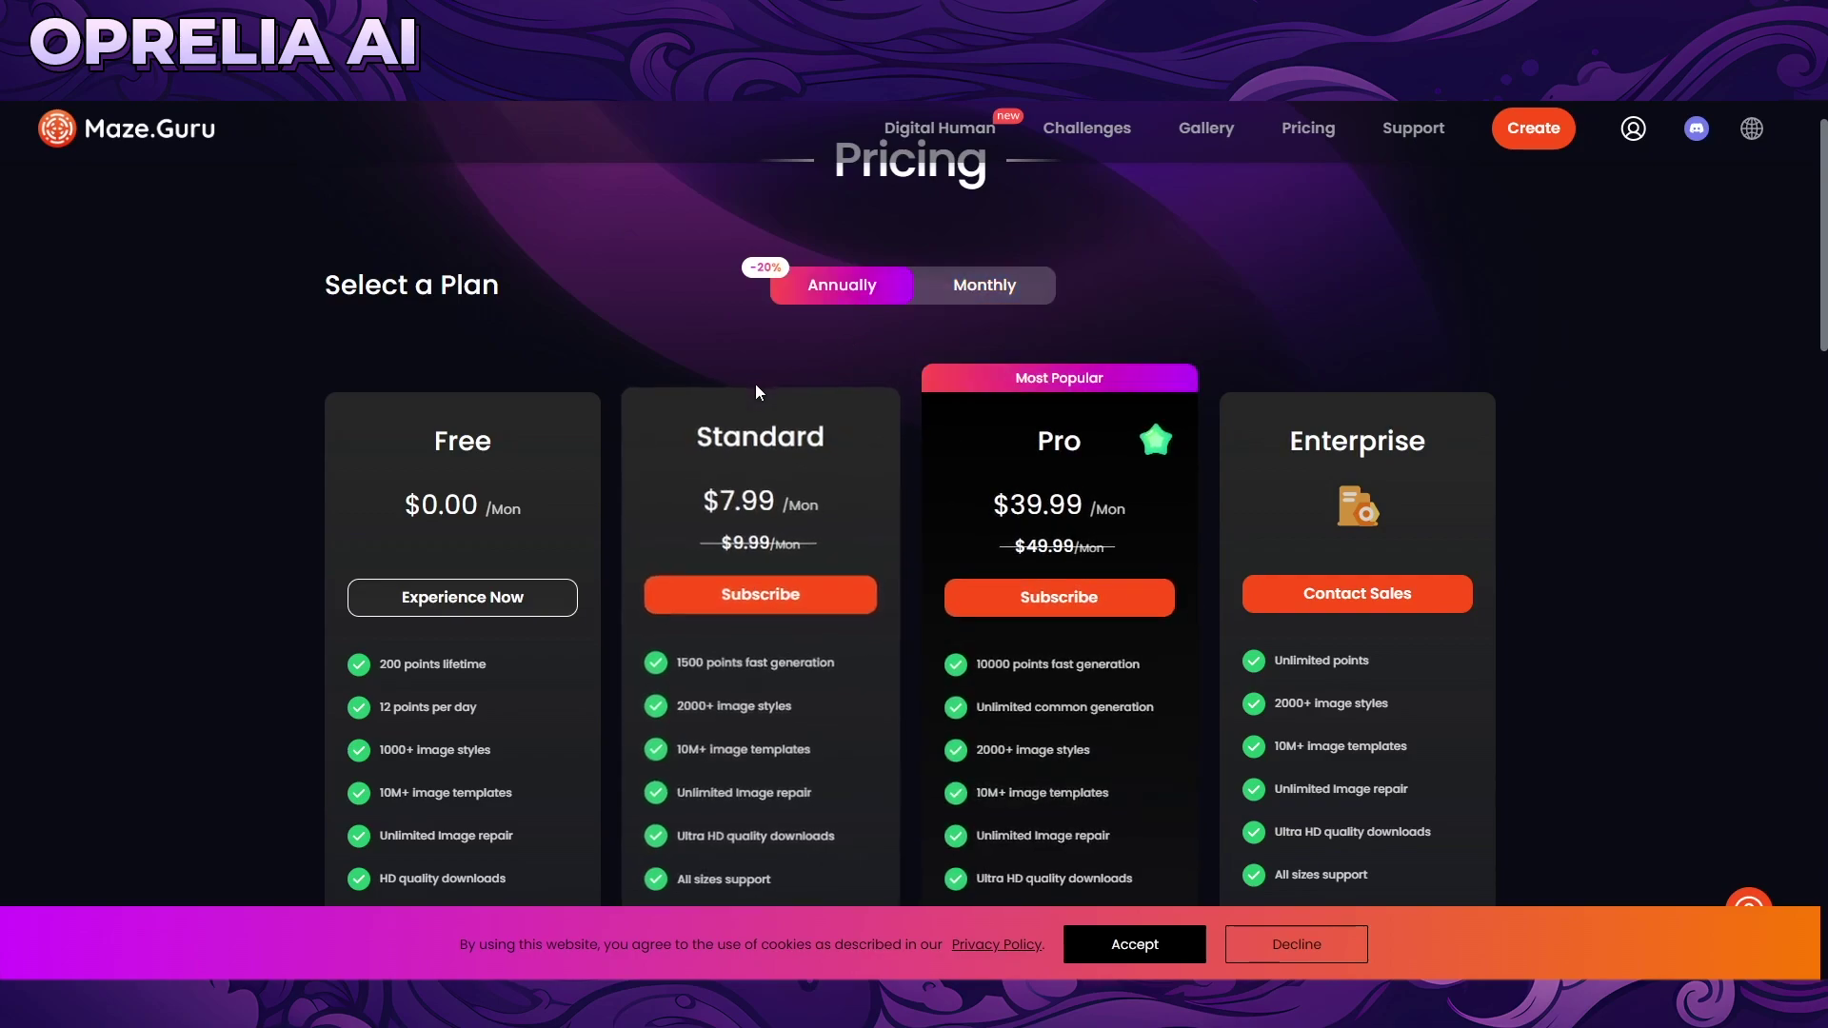
# Step: Highlight the Free plan's '200 points lifetime' and '12 points per day' feature lines
pyautogui.scroll(-3, 363, 447)
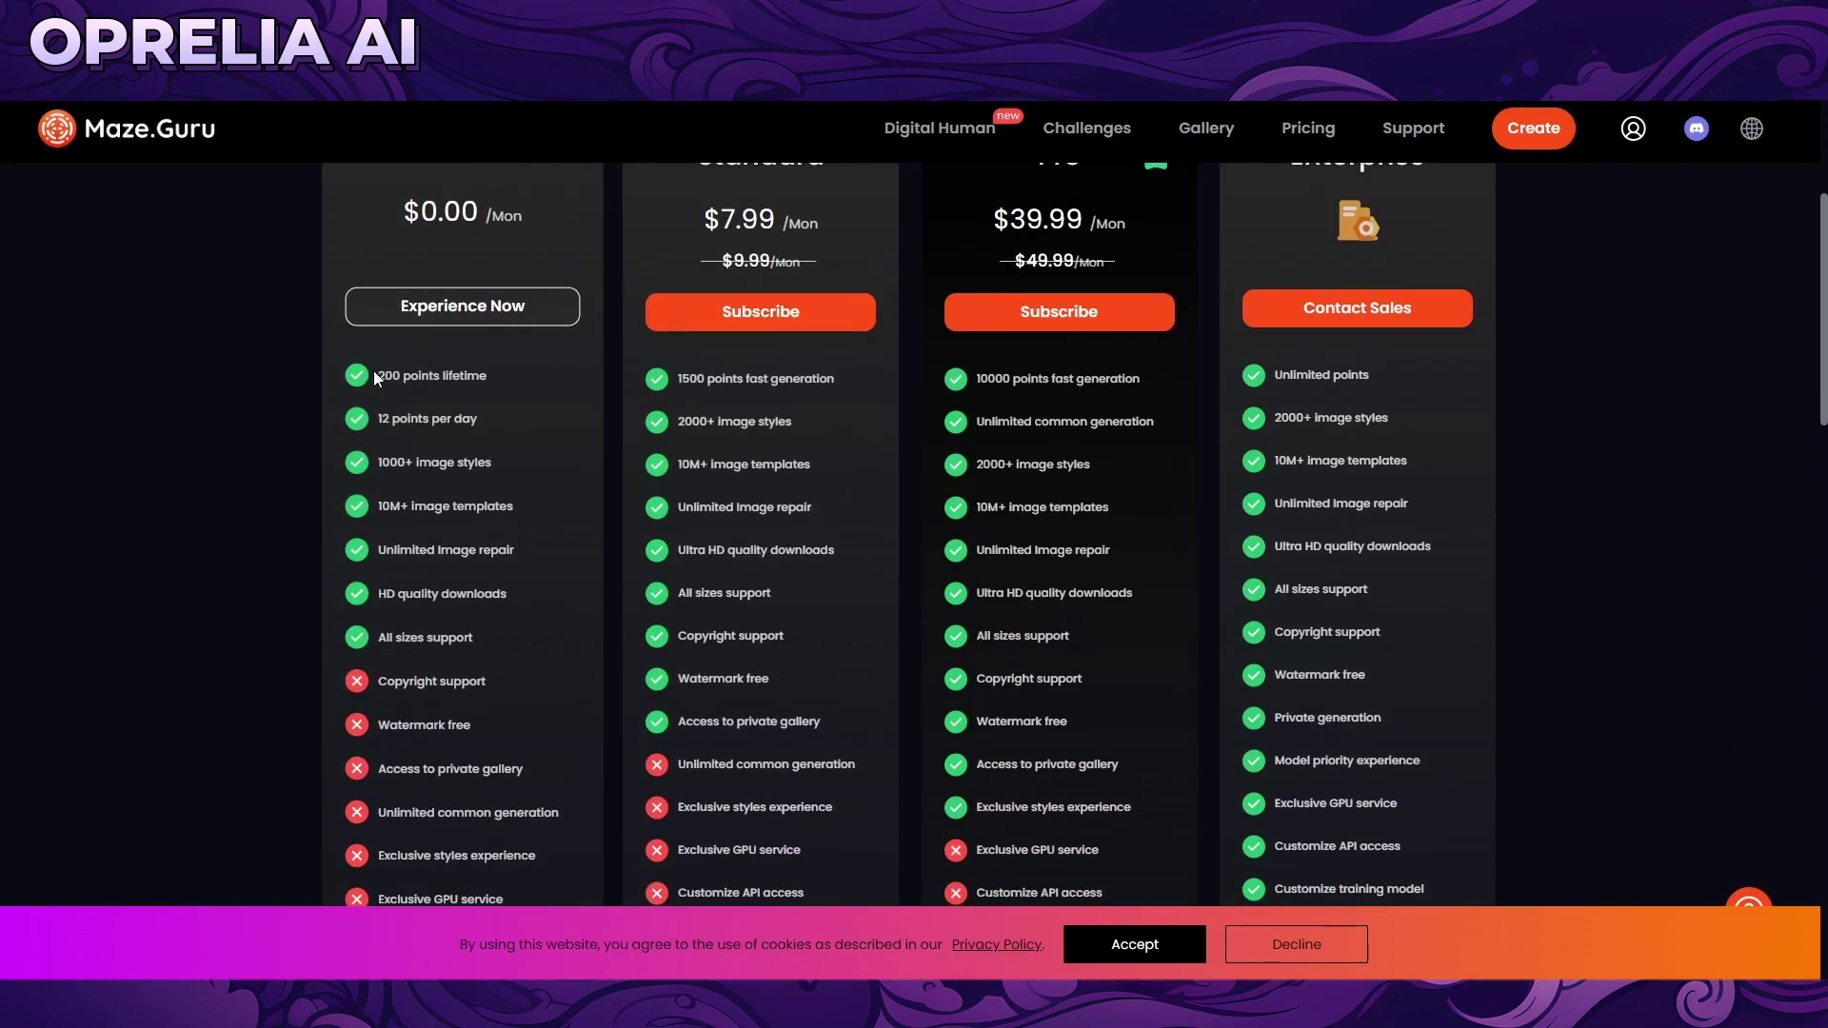
pyautogui.moveTo(372, 378); pyautogui.dragTo(520, 380)
pyautogui.click(300, 409)
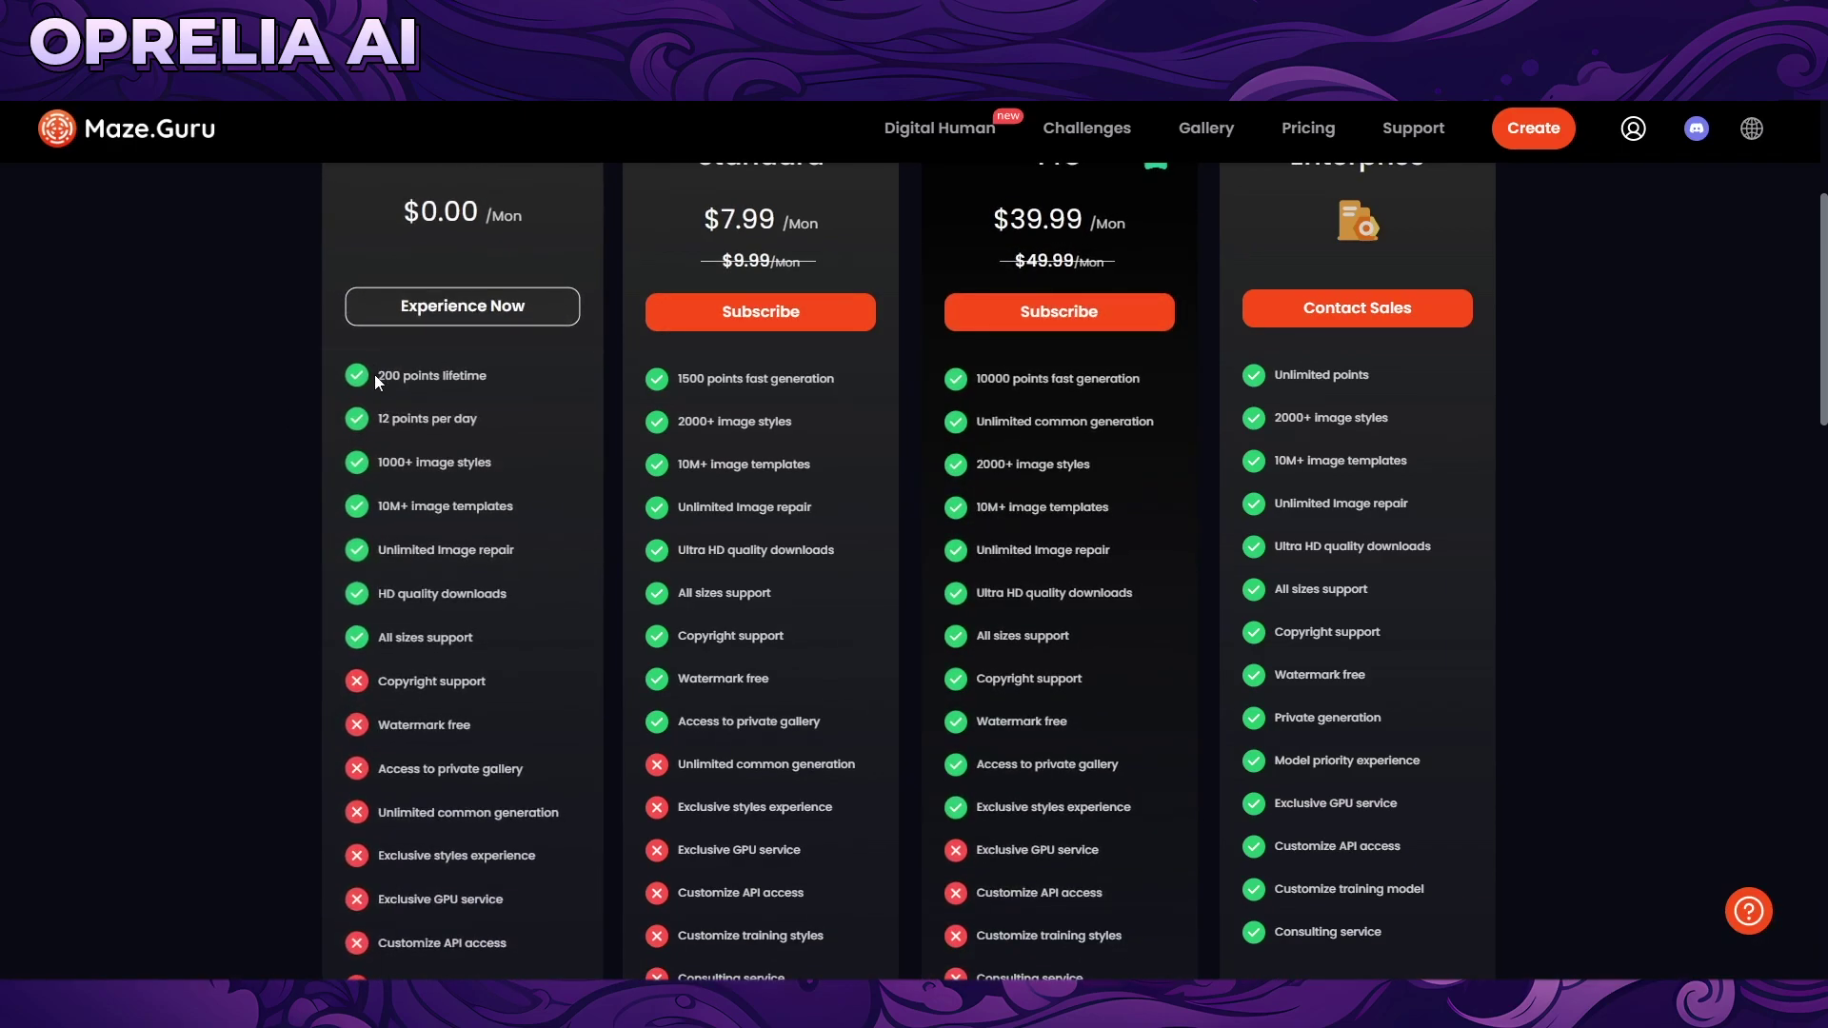
pyautogui.moveTo(372, 426); pyautogui.dragTo(464, 431)
pyautogui.click(330, 443)
# Step: Scroll through the plan feature lists and highlight the Free plan's Copyright support line
pyautogui.scroll(1, 568, 493)
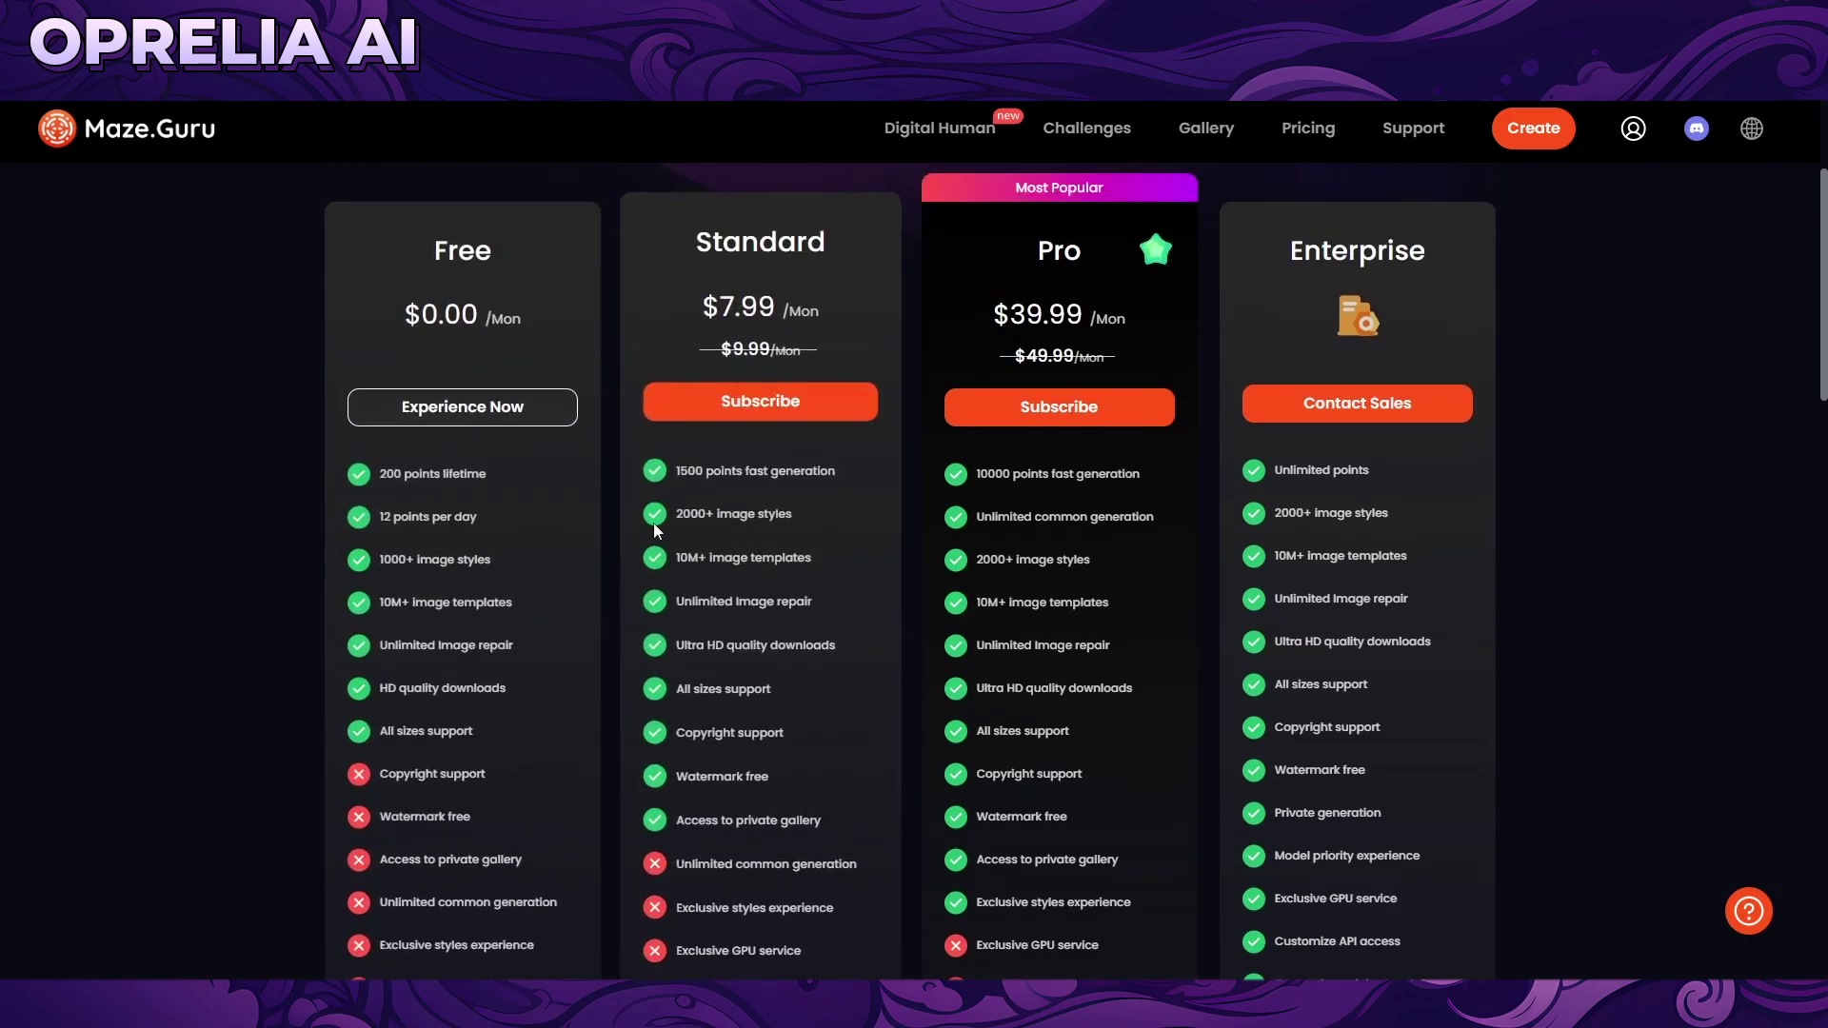
pyautogui.scroll(-1, 592, 520)
pyautogui.scroll(-1, 576, 525)
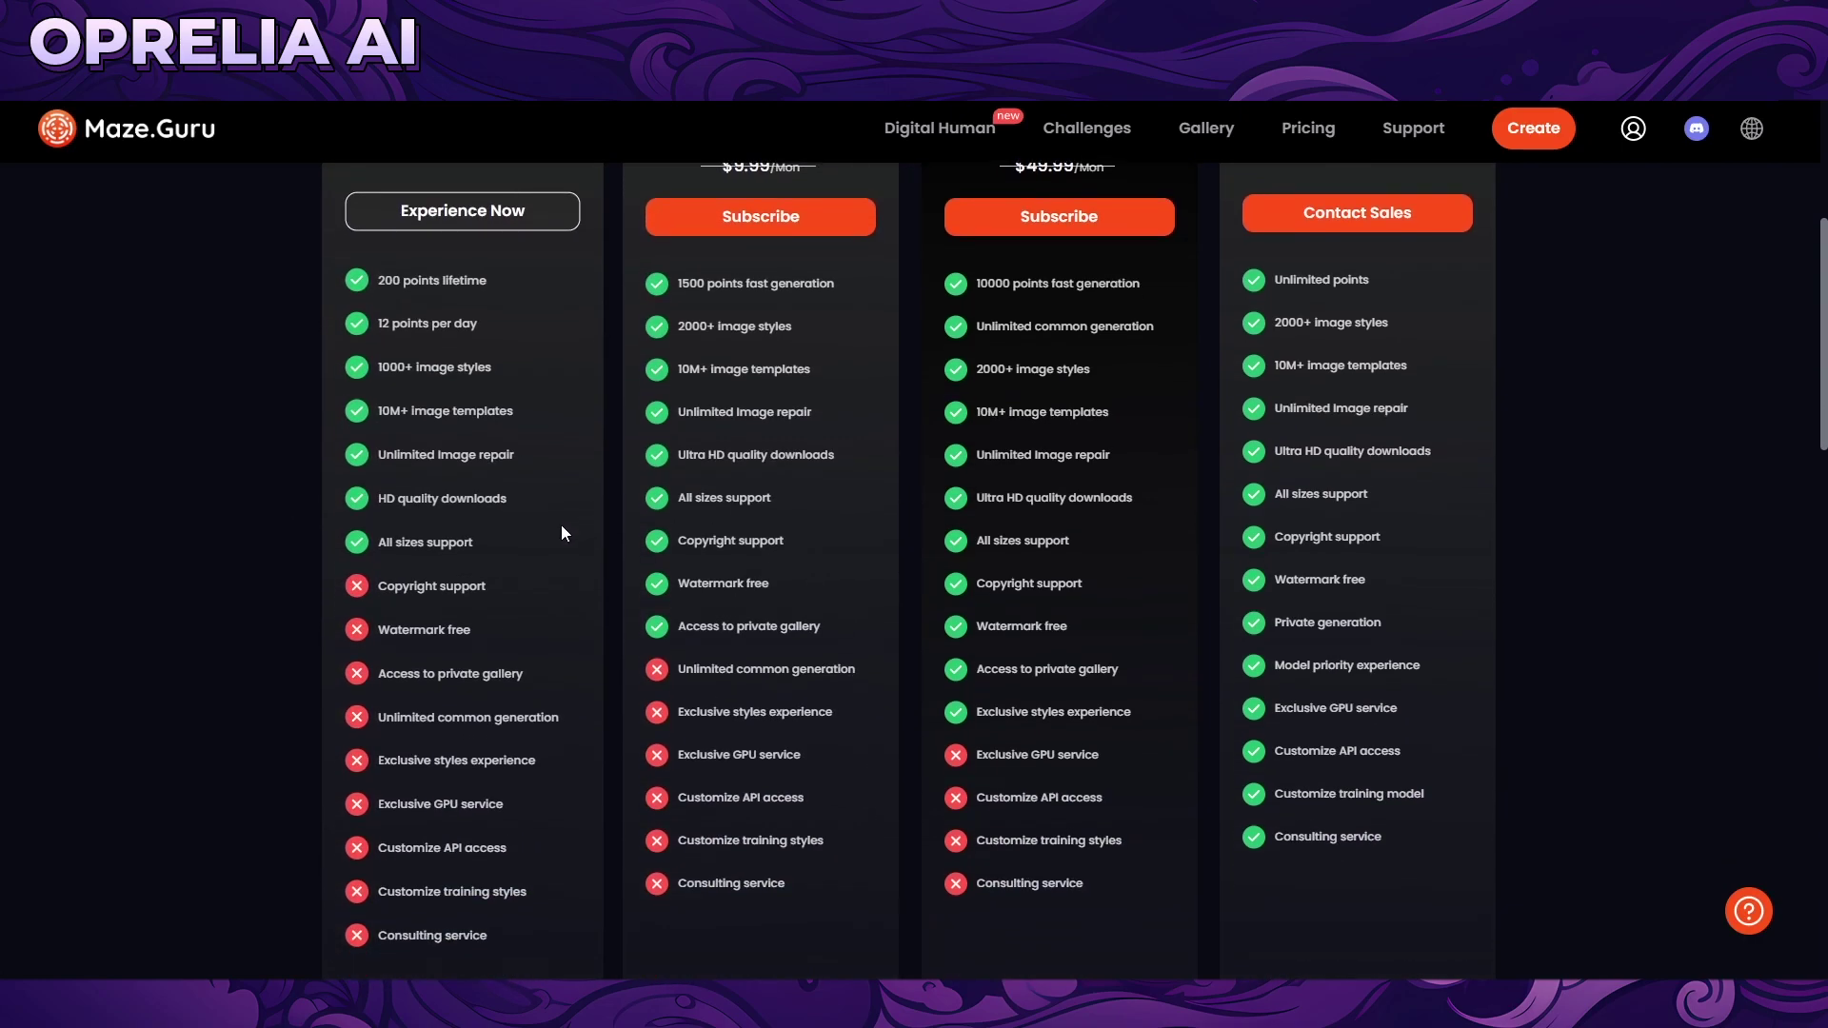
pyautogui.scroll(-1, 554, 528)
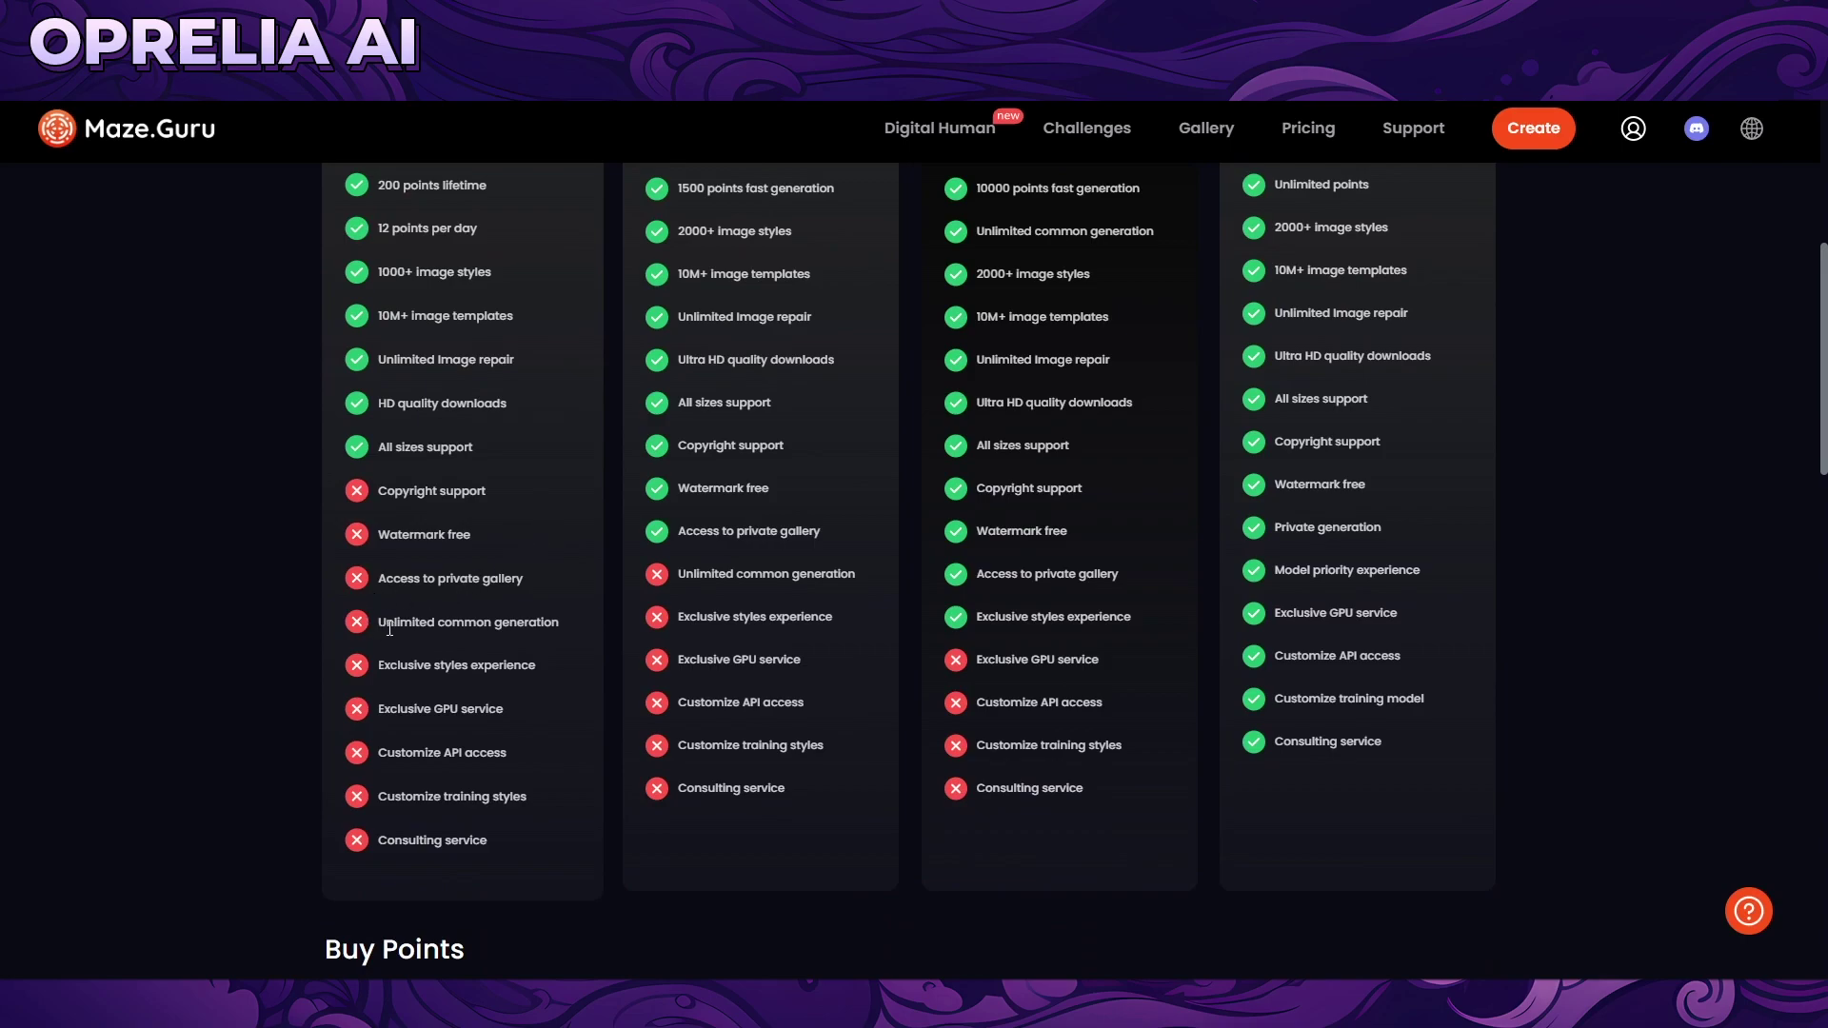
pyautogui.moveTo(373, 516); pyautogui.dragTo(493, 495)
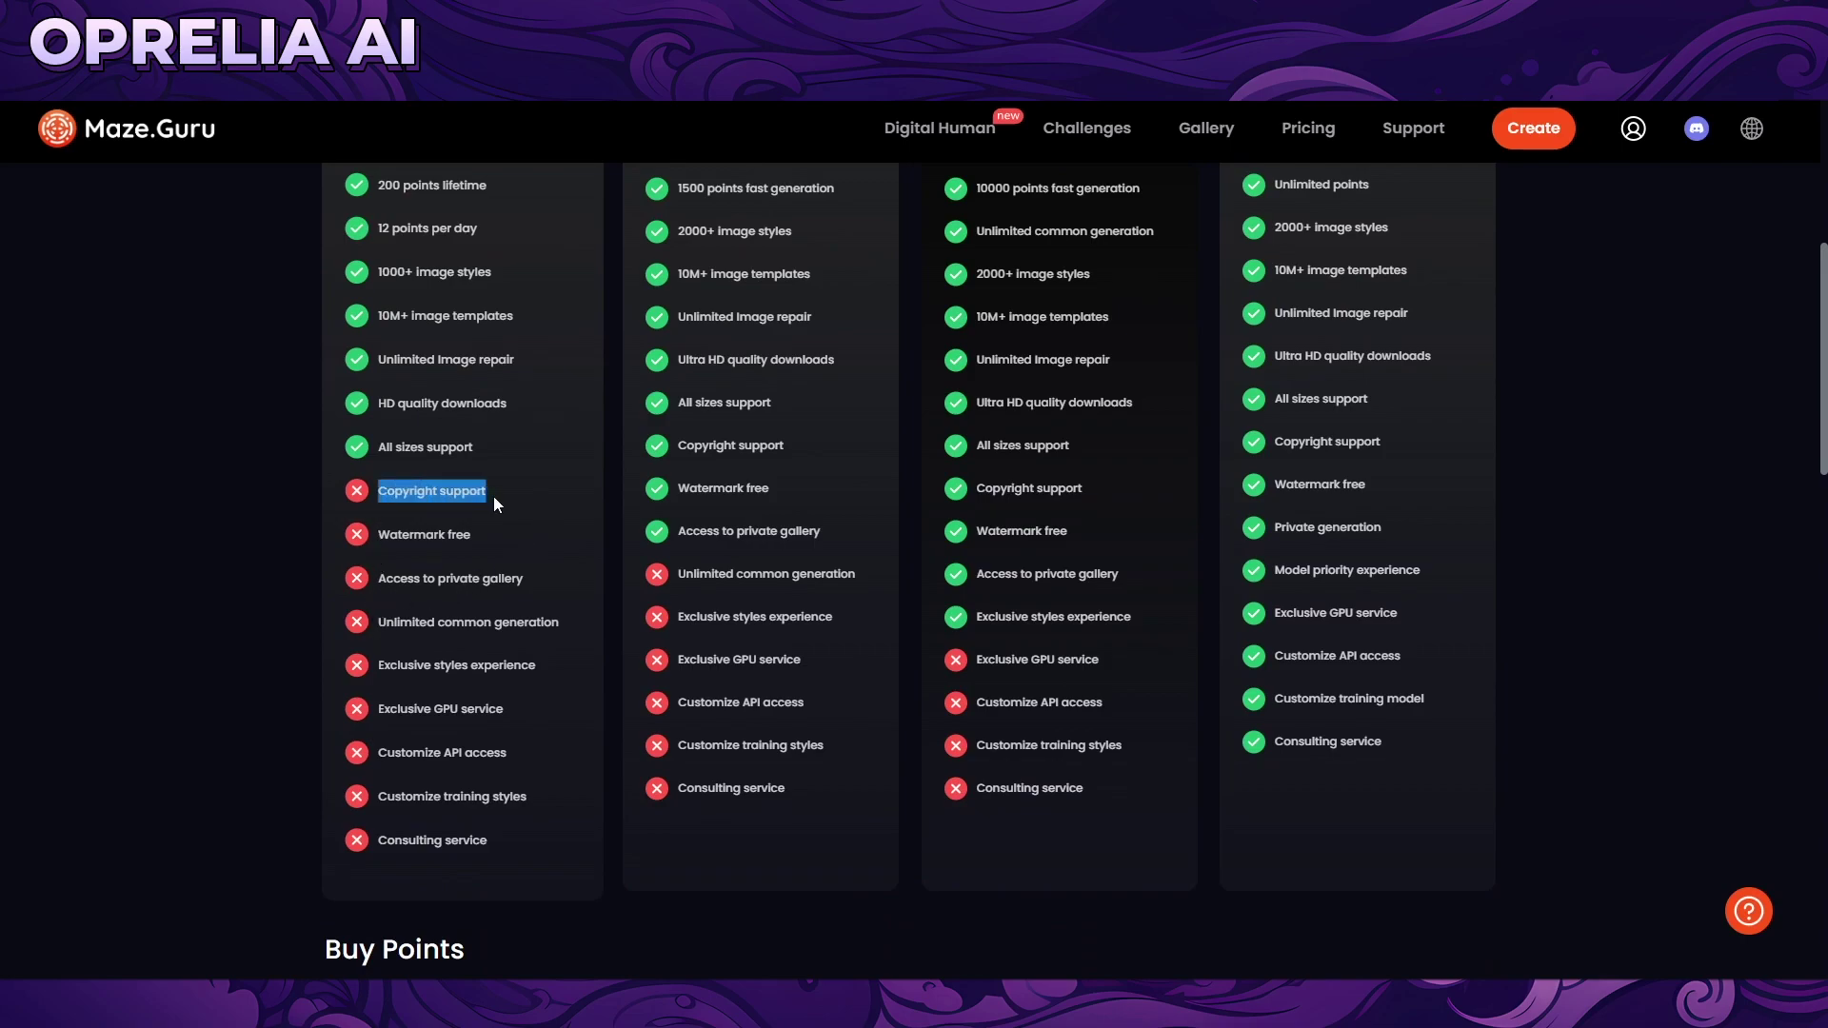
pyautogui.click(504, 495)
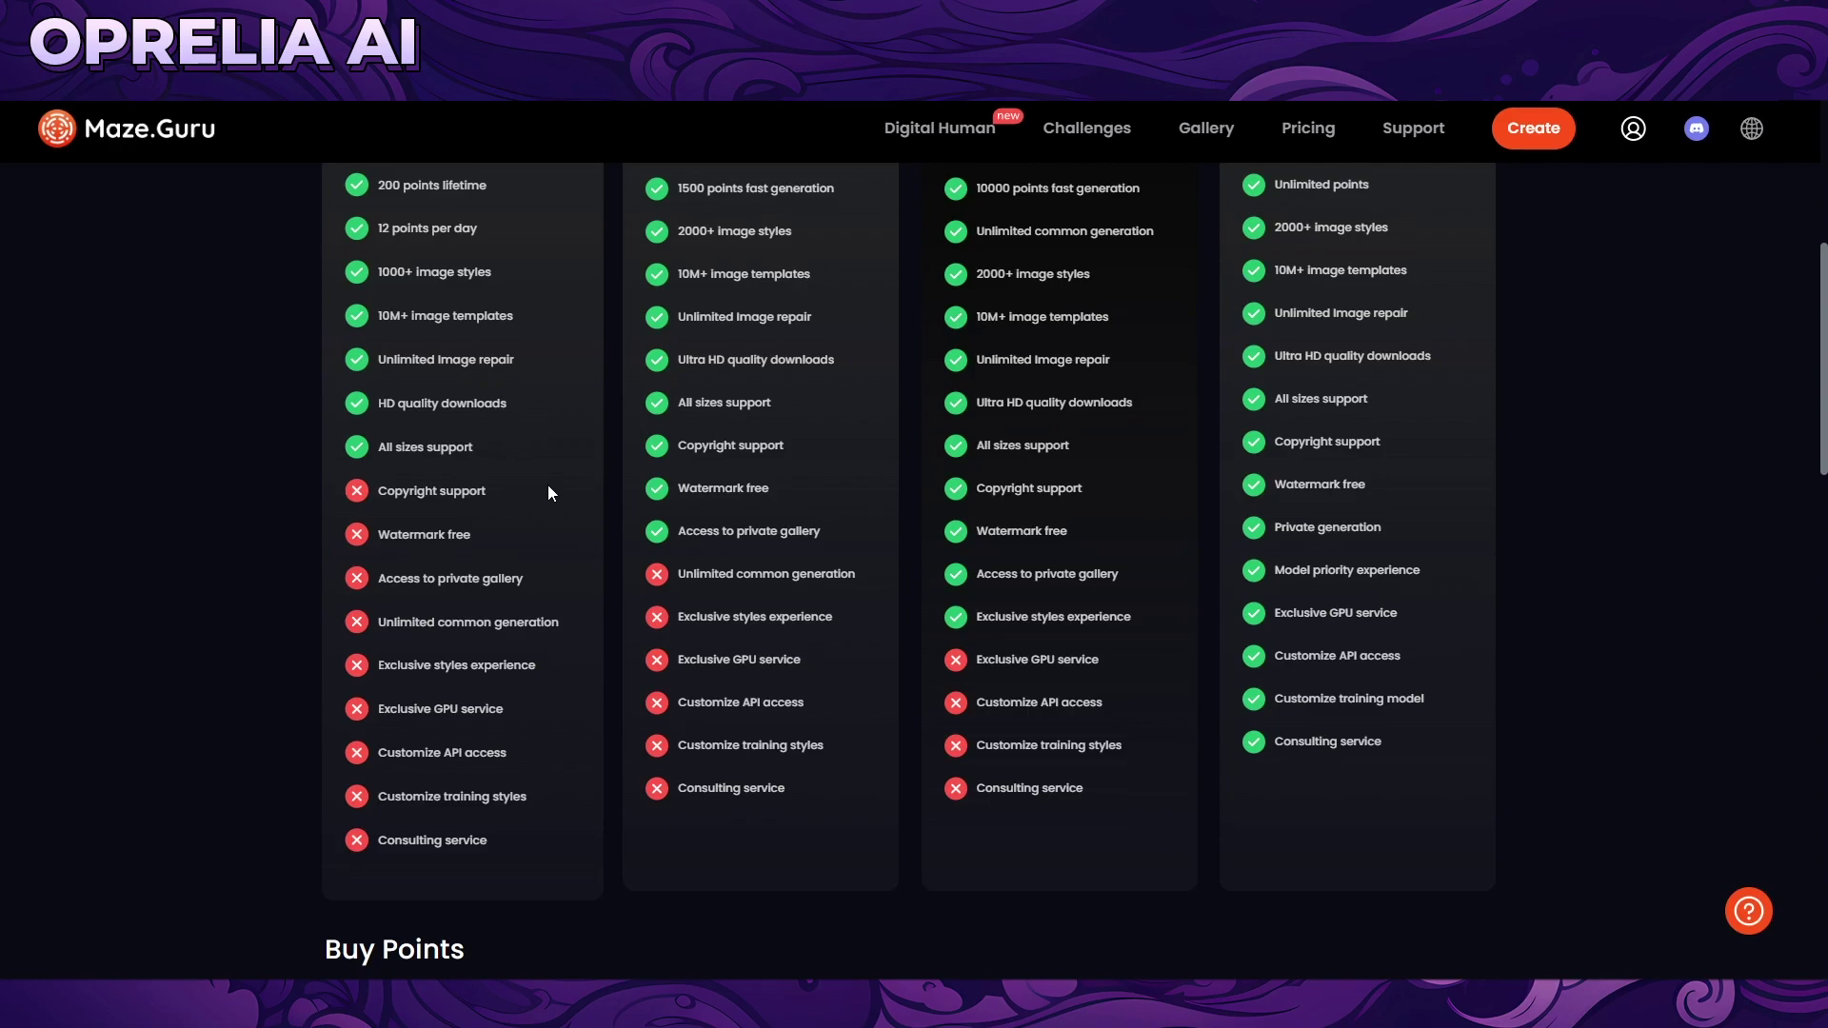
pyautogui.scroll(3, 552, 493)
pyautogui.scroll(3, 632, 445)
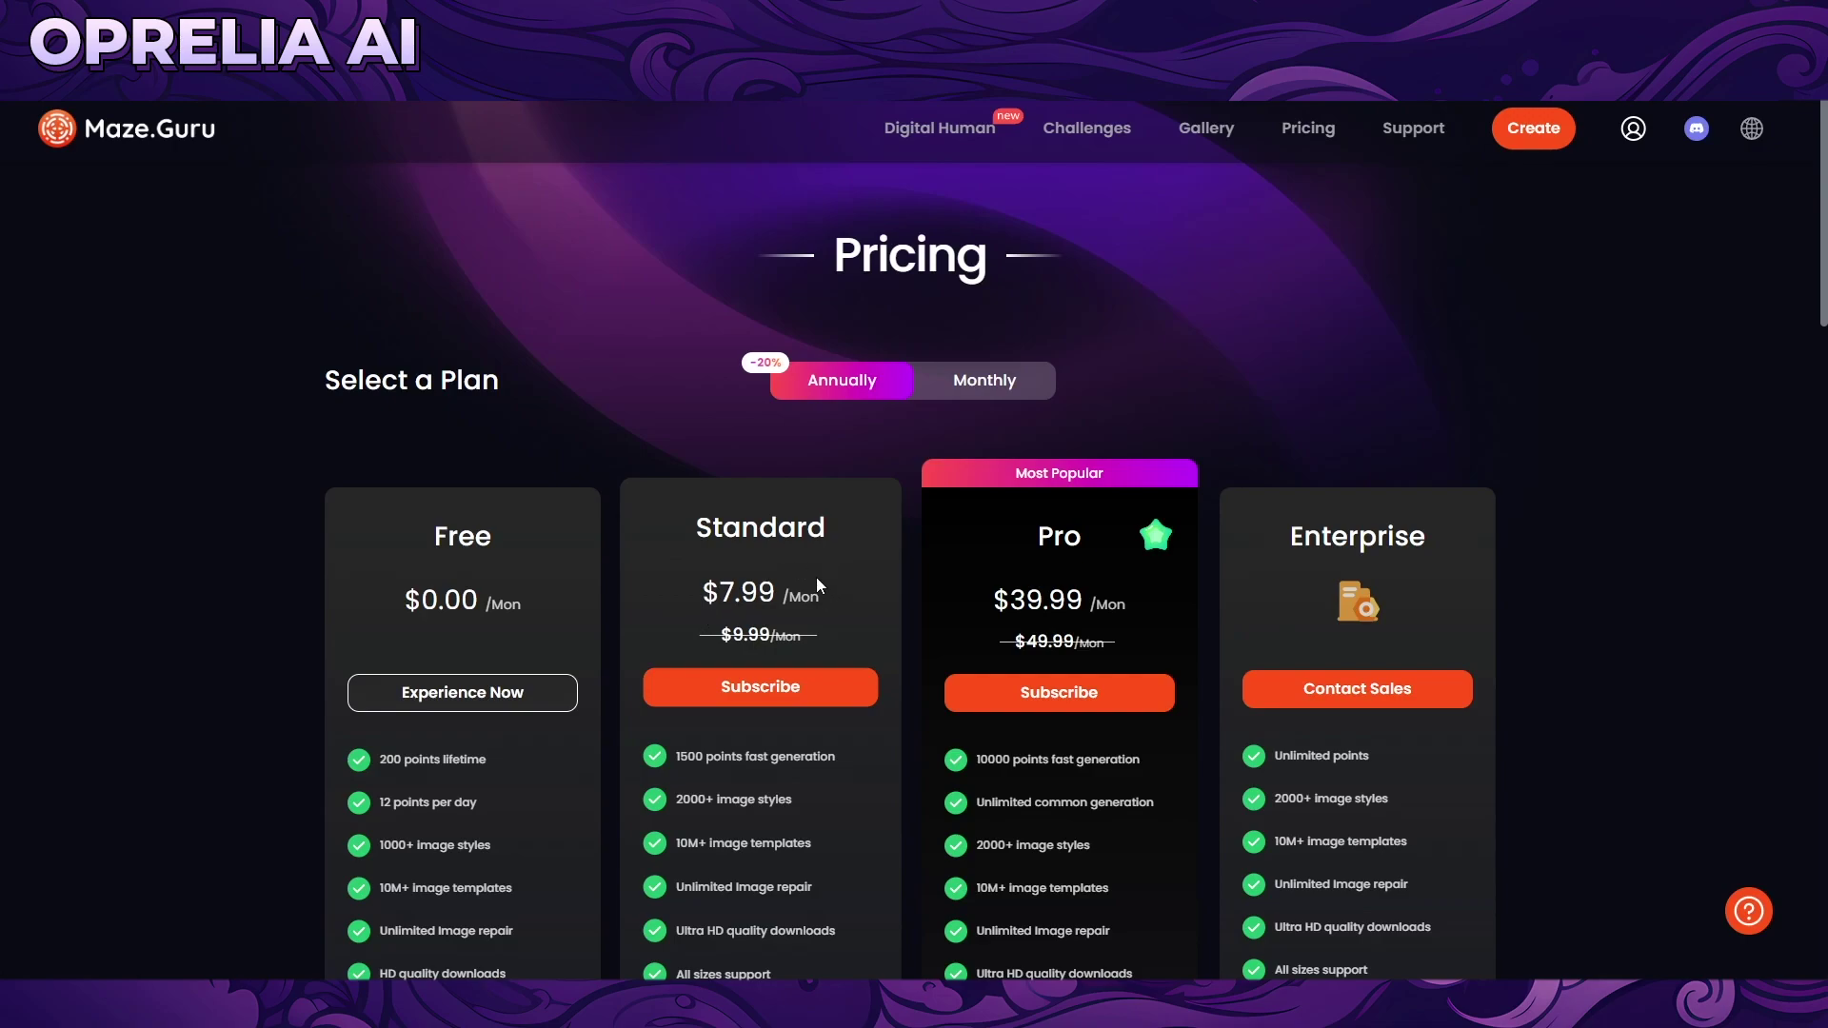
# Step: Scroll down to the Pricing FAQ and expand 'Are the rights the same…' about app versus web
pyautogui.scroll(-2, 817, 584)
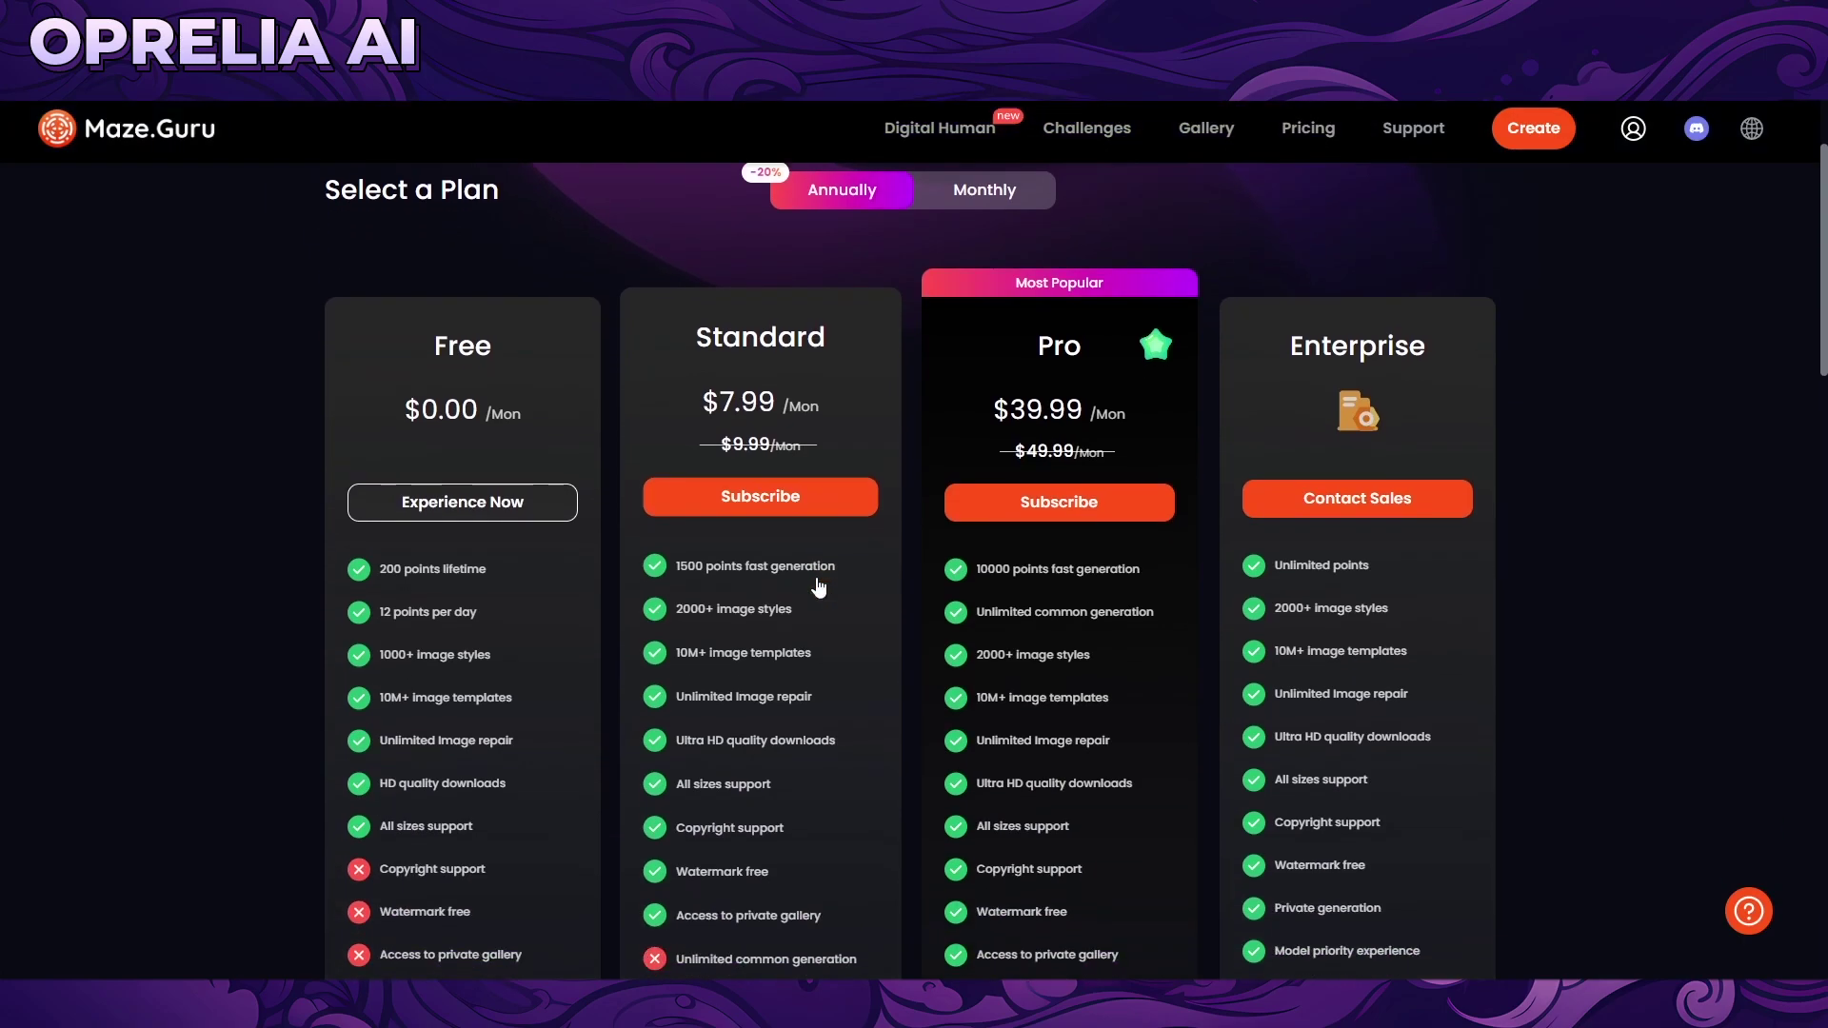
pyautogui.scroll(-1, 839, 569)
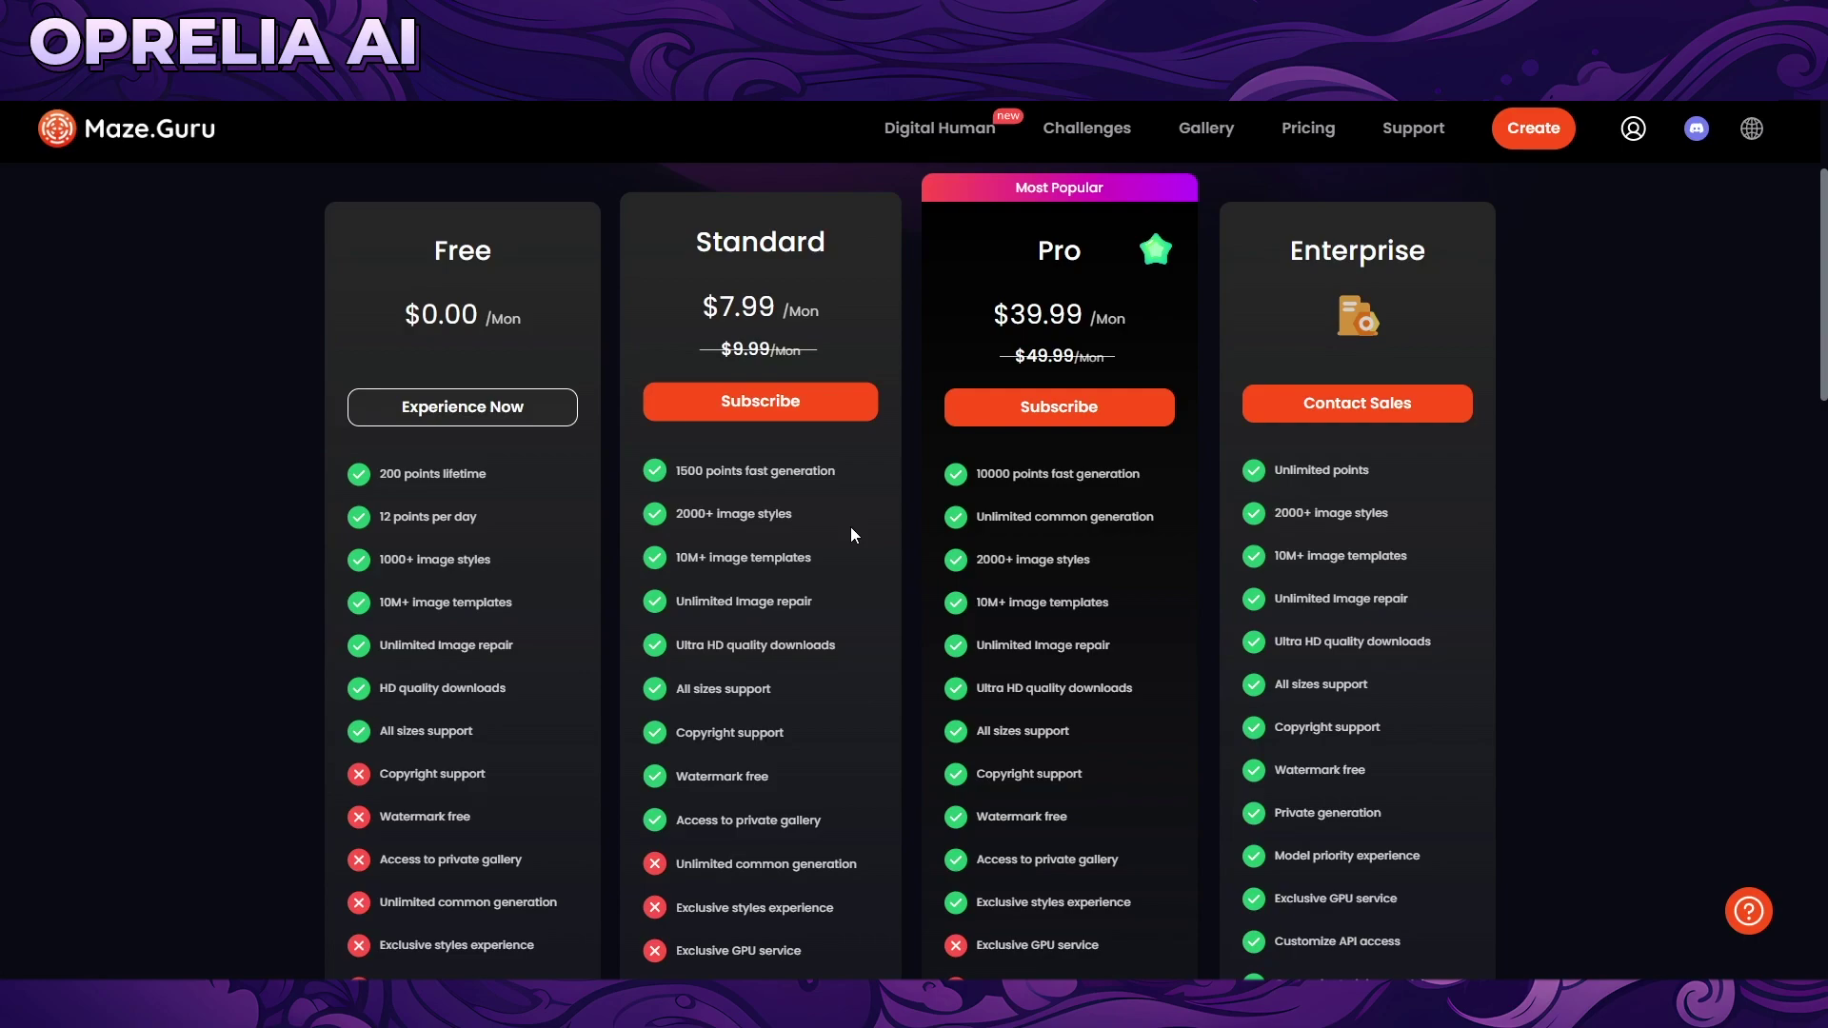
pyautogui.scroll(2, 849, 534)
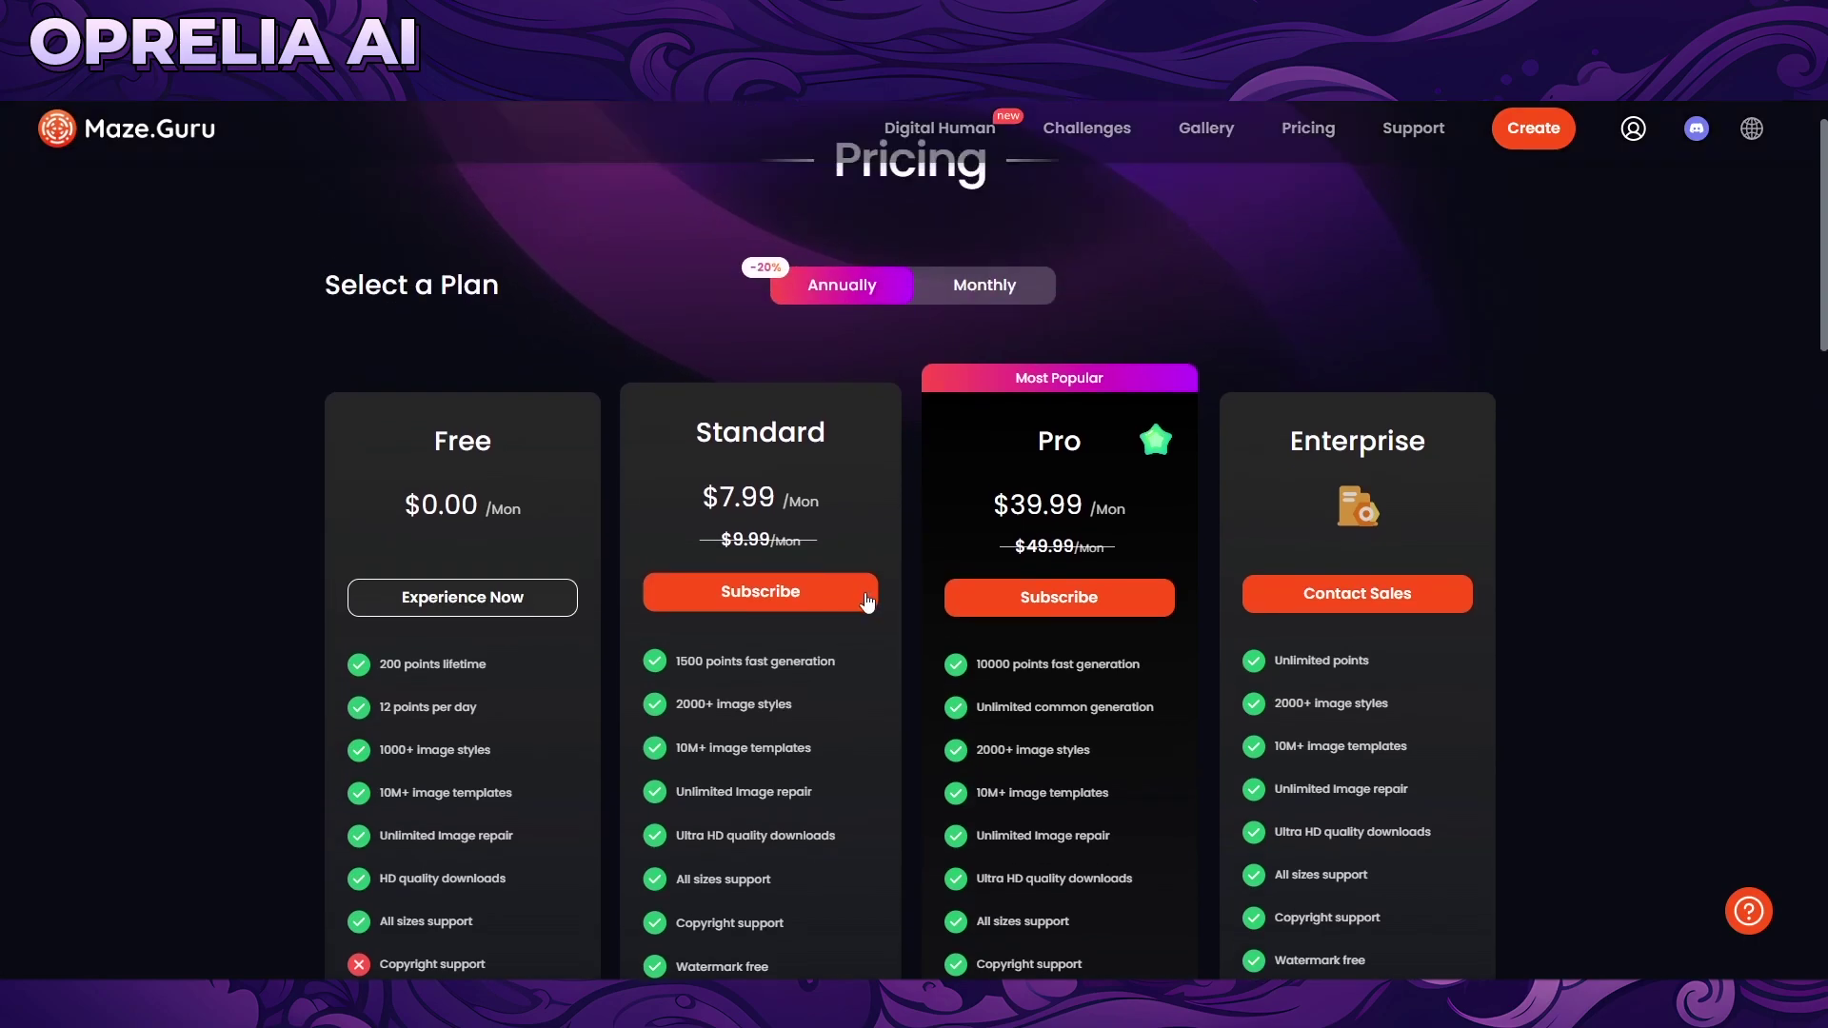
pyautogui.scroll(-8, 866, 599)
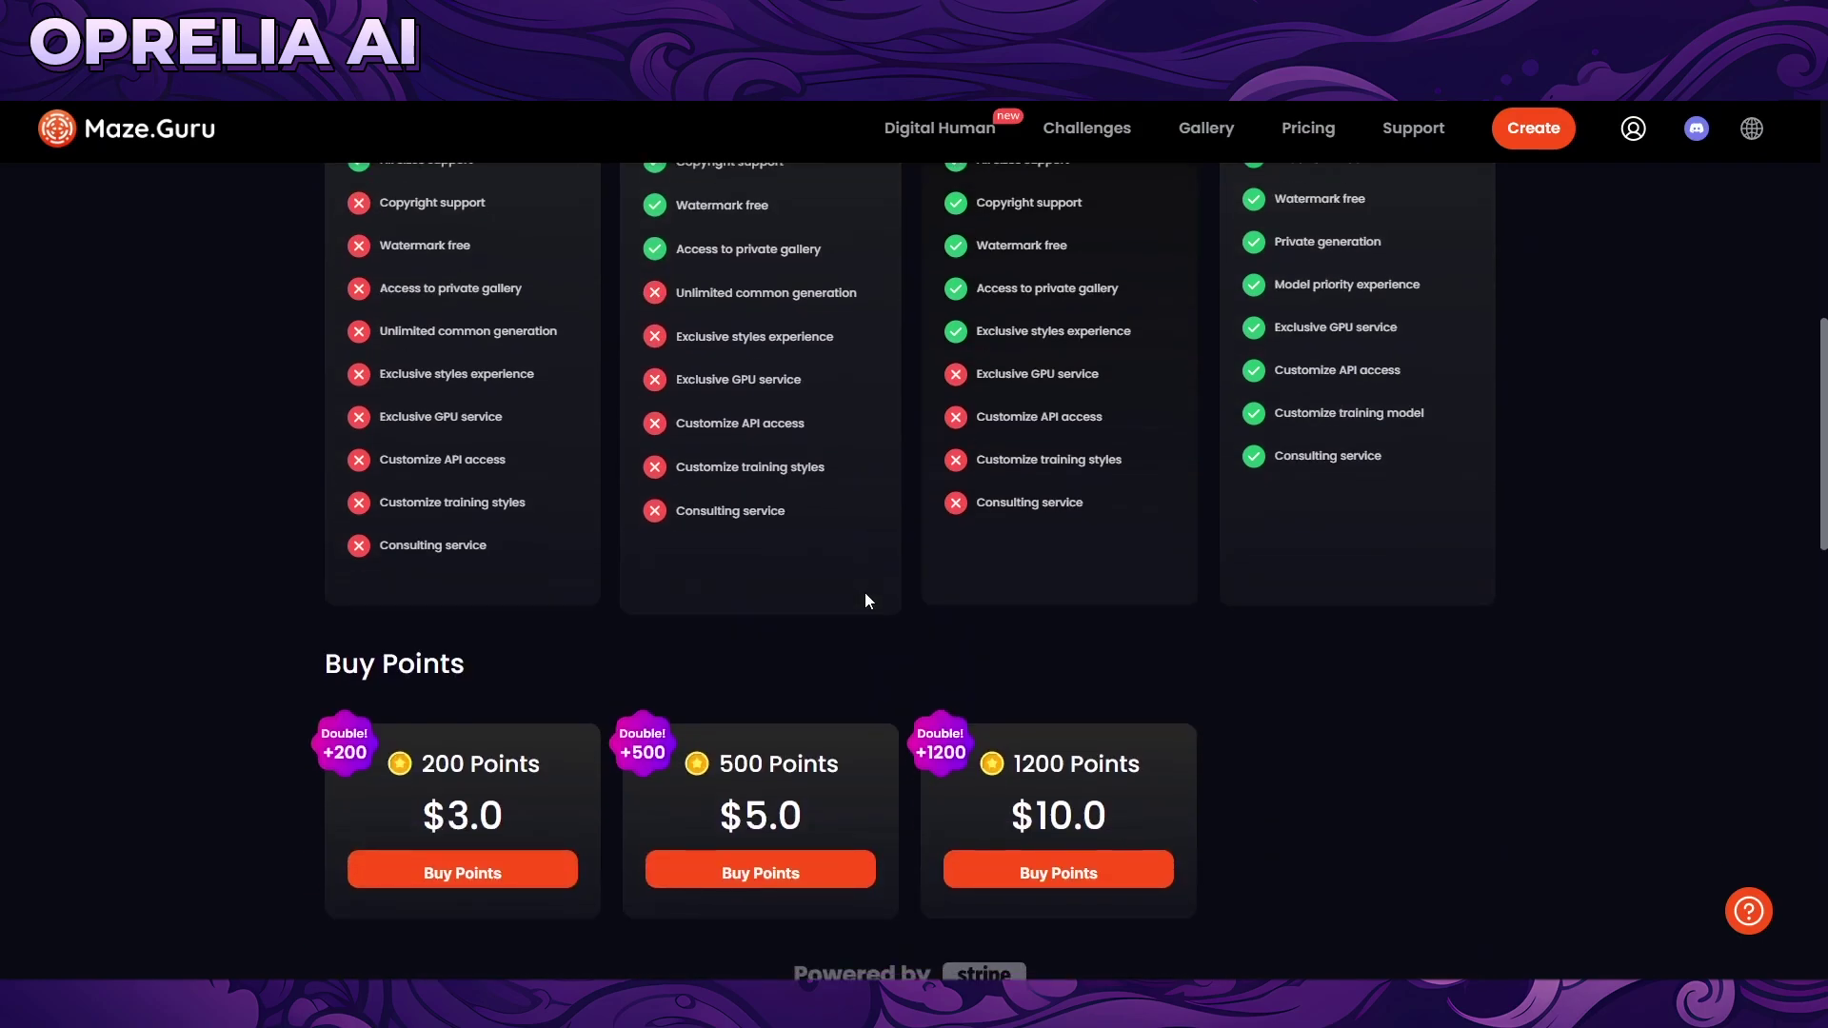
pyautogui.scroll(10, 860, 592)
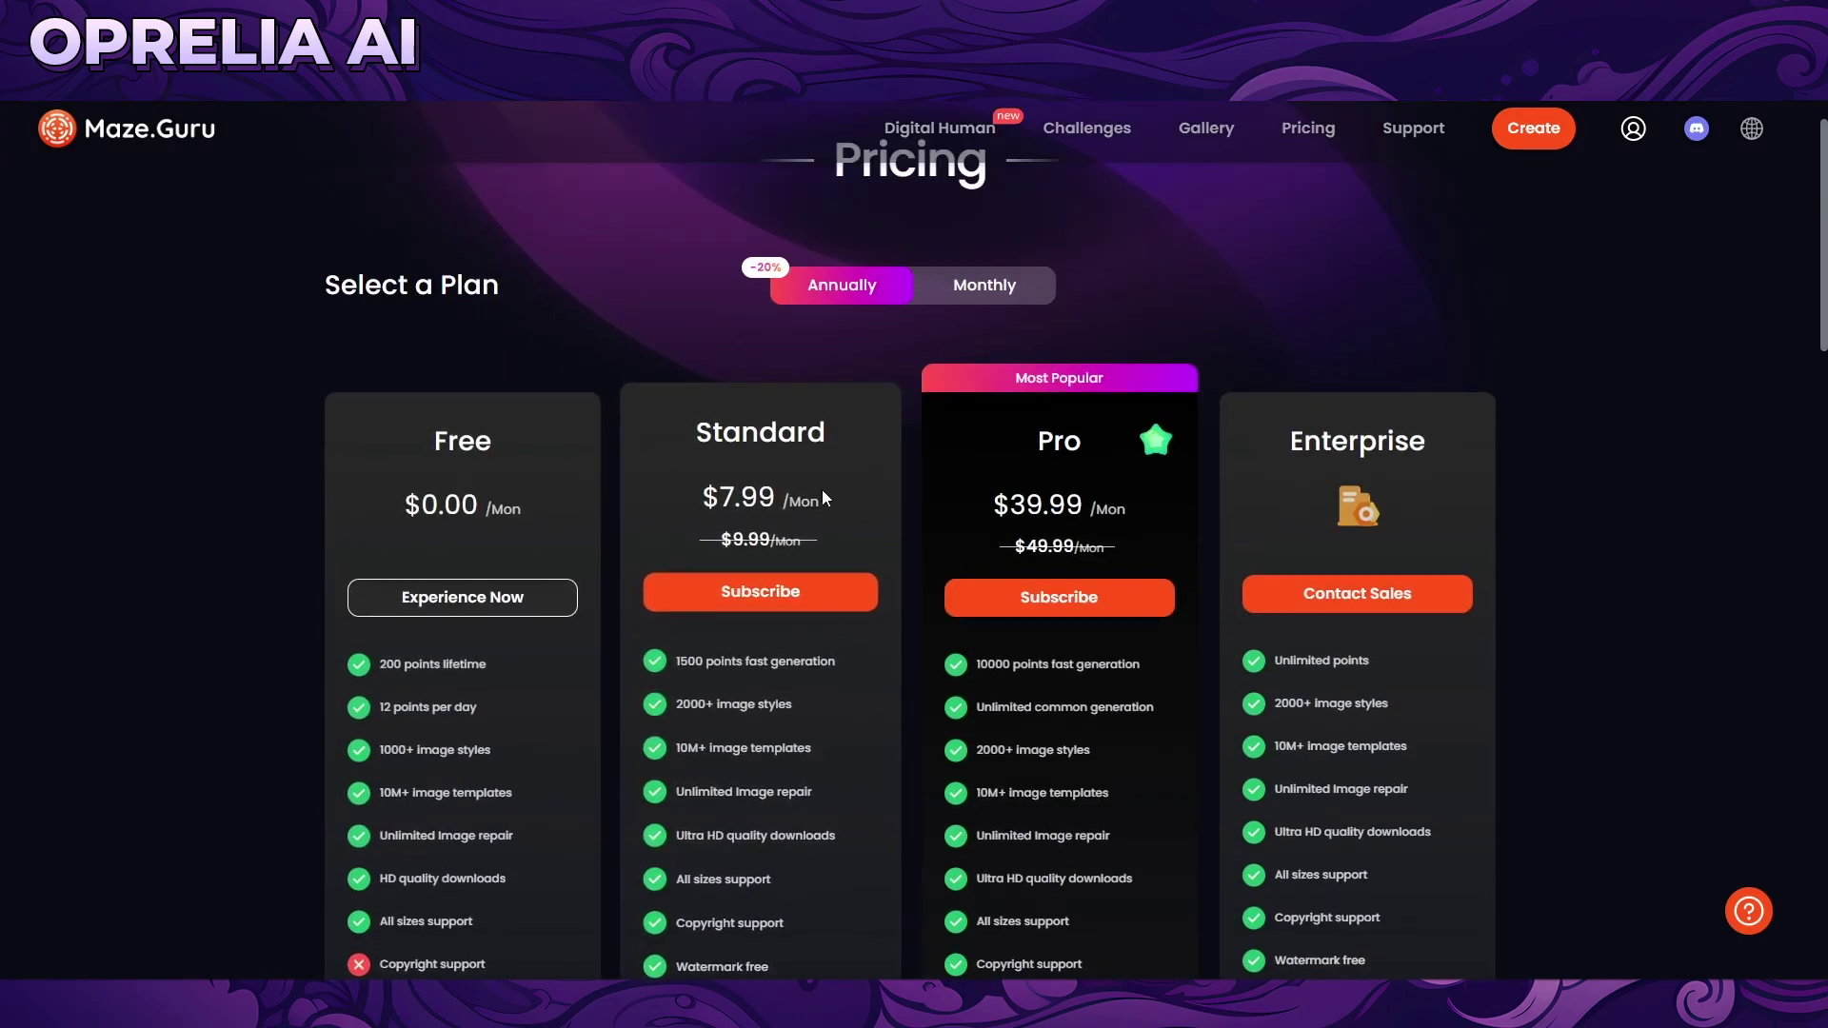
pyautogui.scroll(-8, 821, 489)
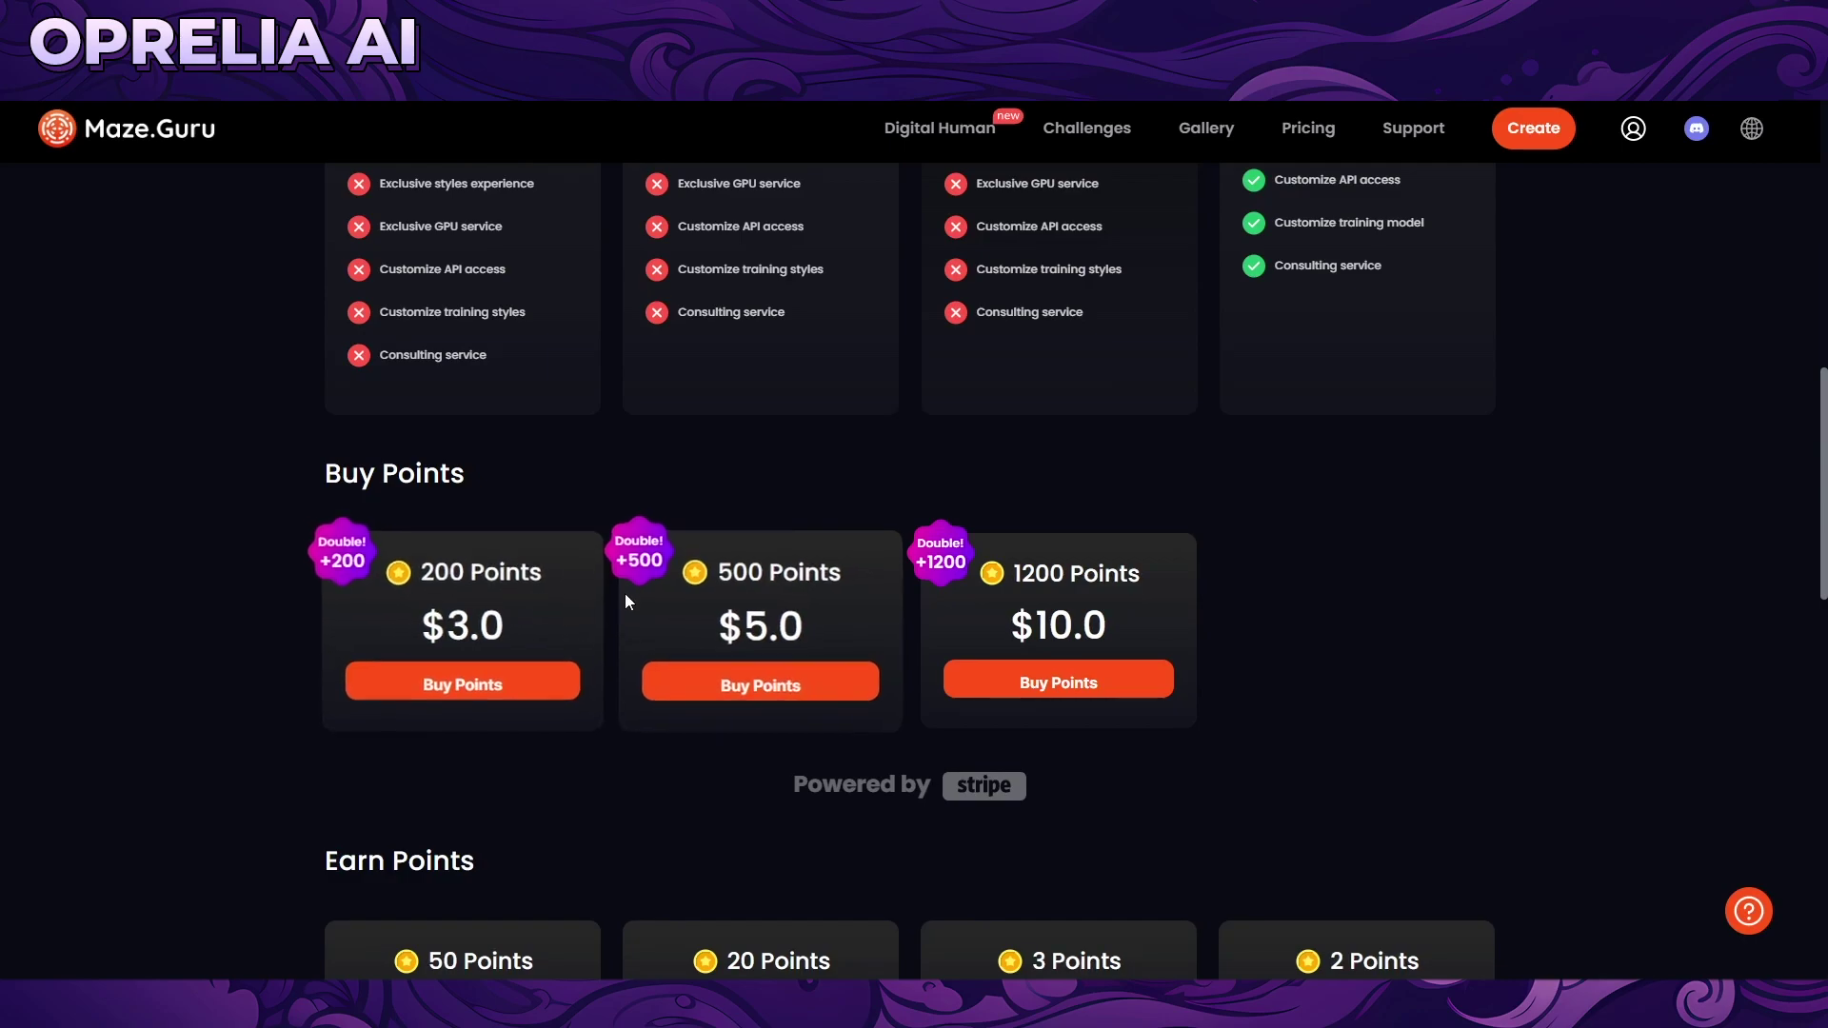
pyautogui.scroll(5, 628, 486)
pyautogui.scroll(-5, 729, 524)
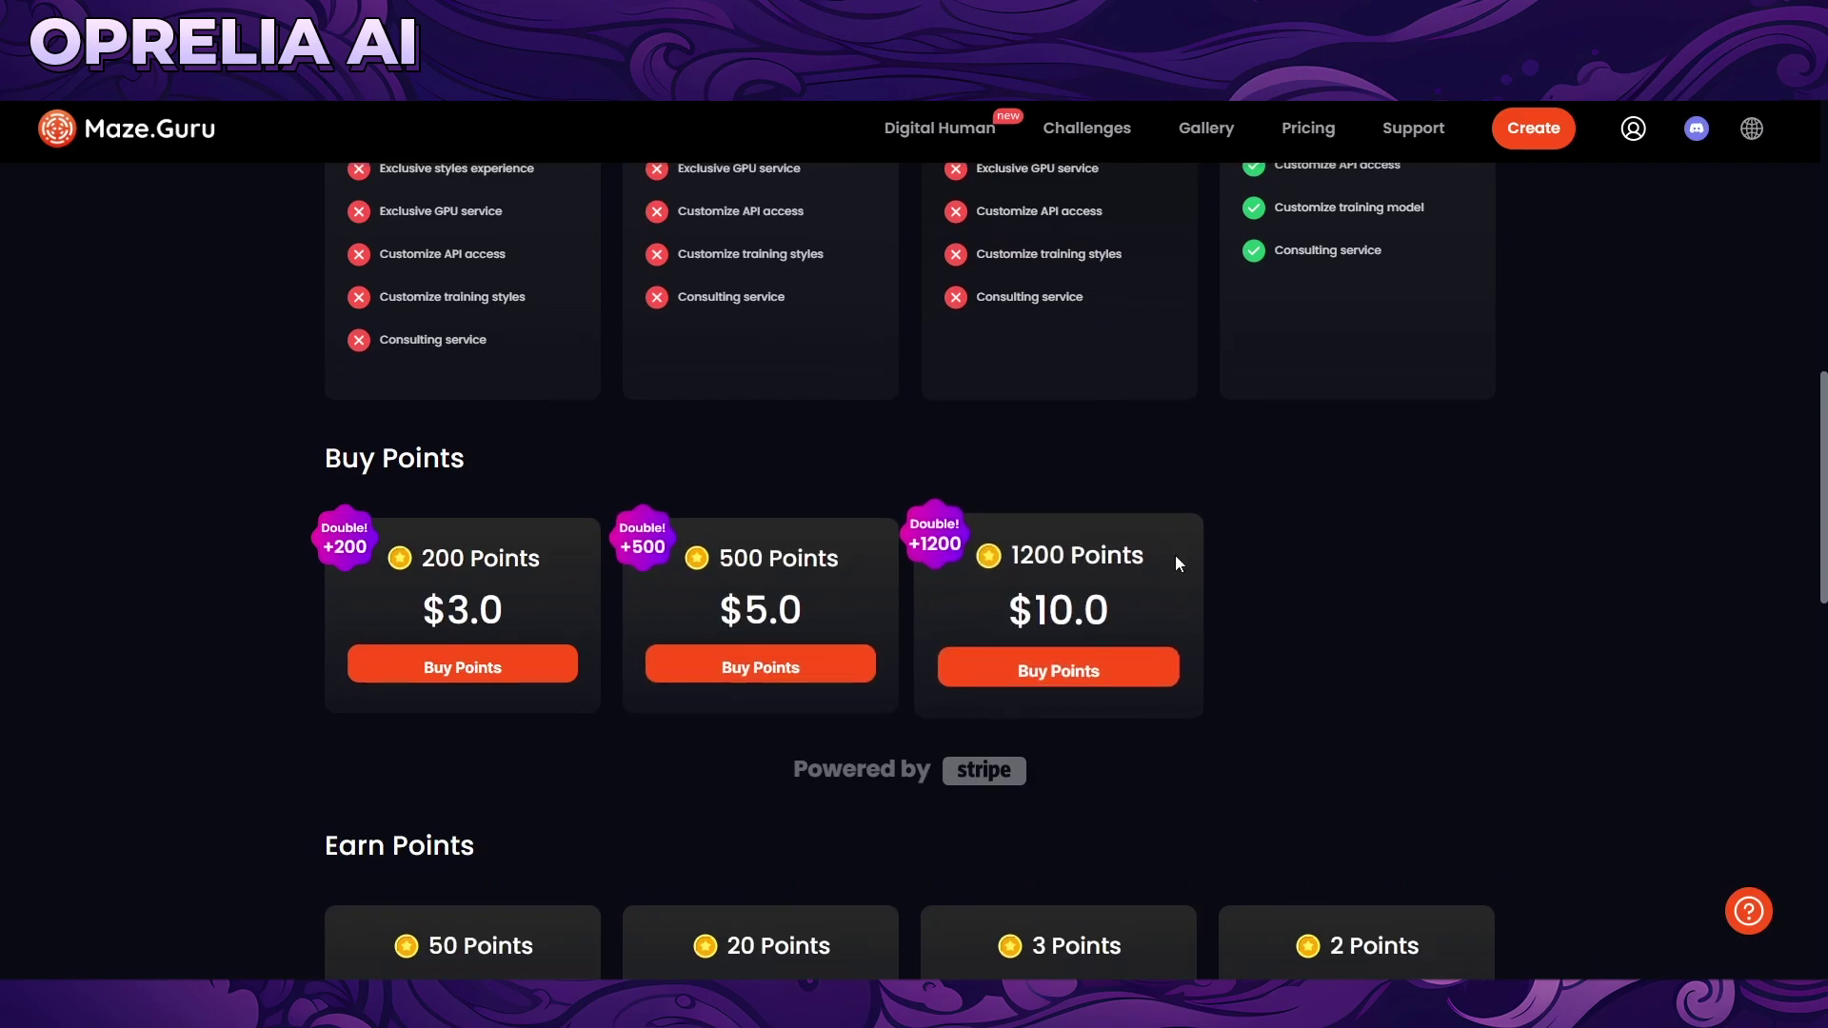
pyautogui.scroll(-3, 718, 651)
pyautogui.scroll(-2, 496, 717)
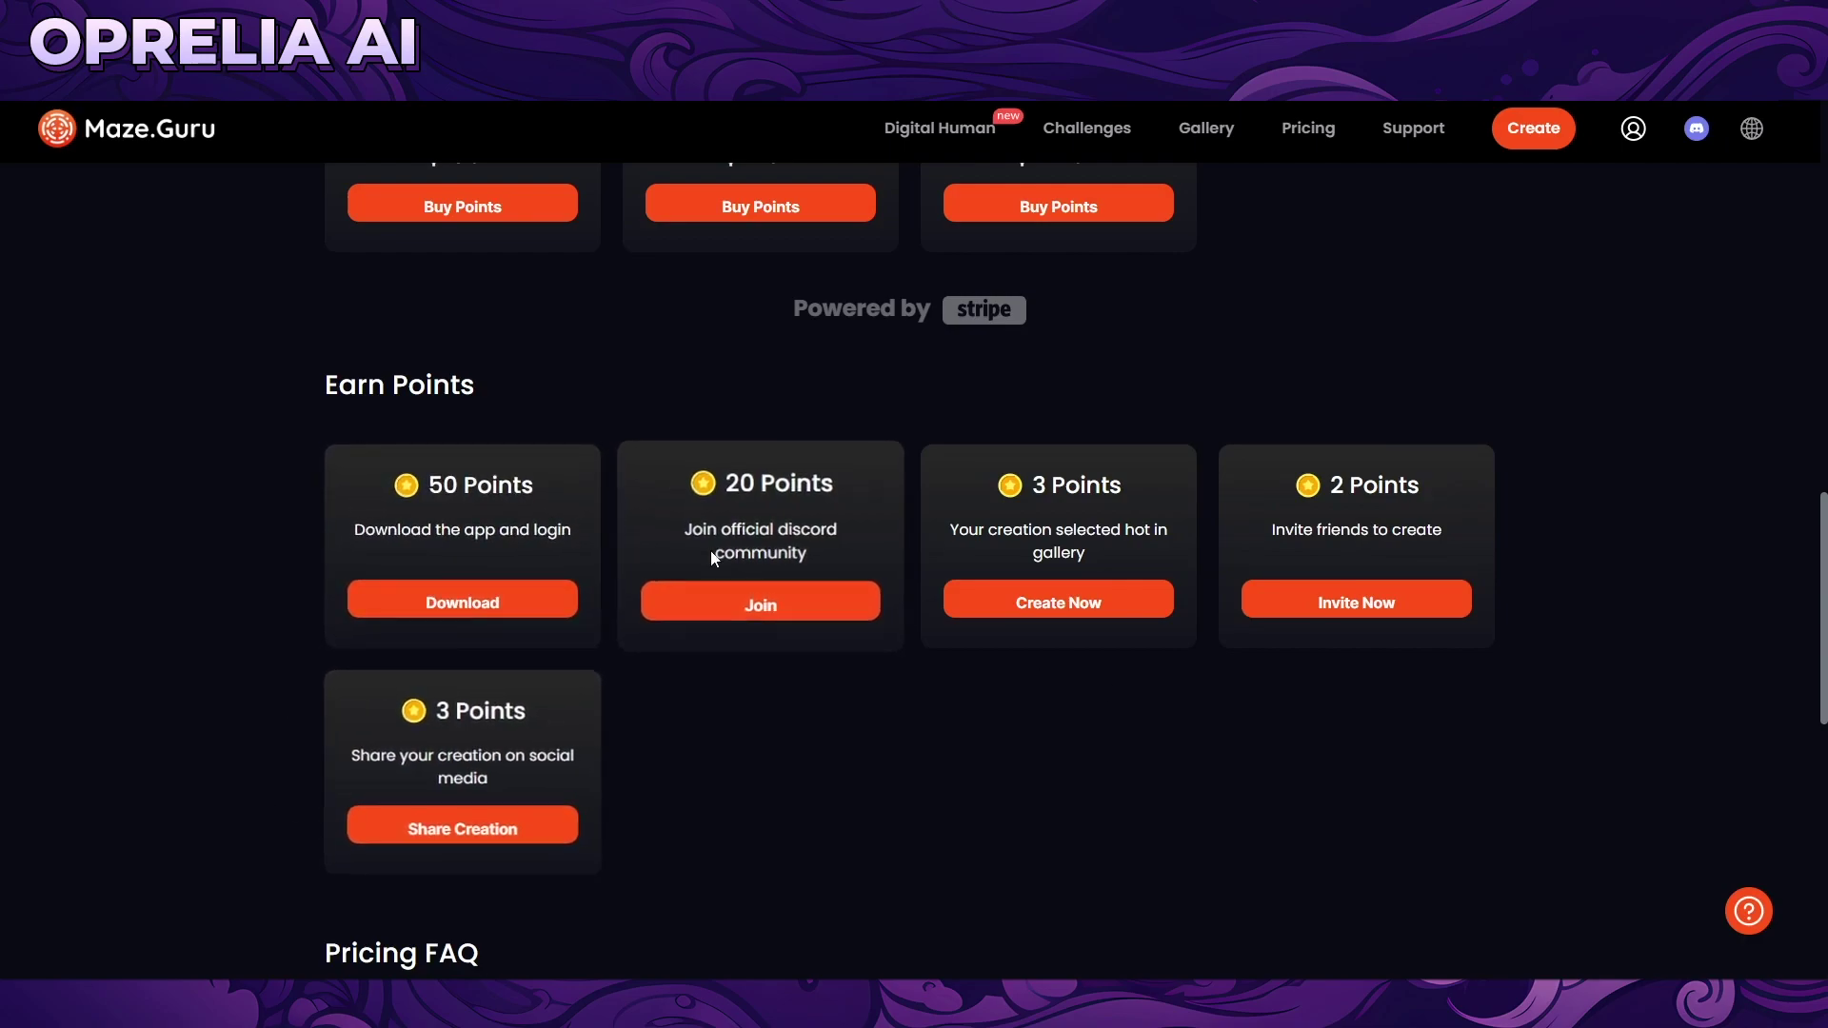
pyautogui.scroll(-4, 931, 617)
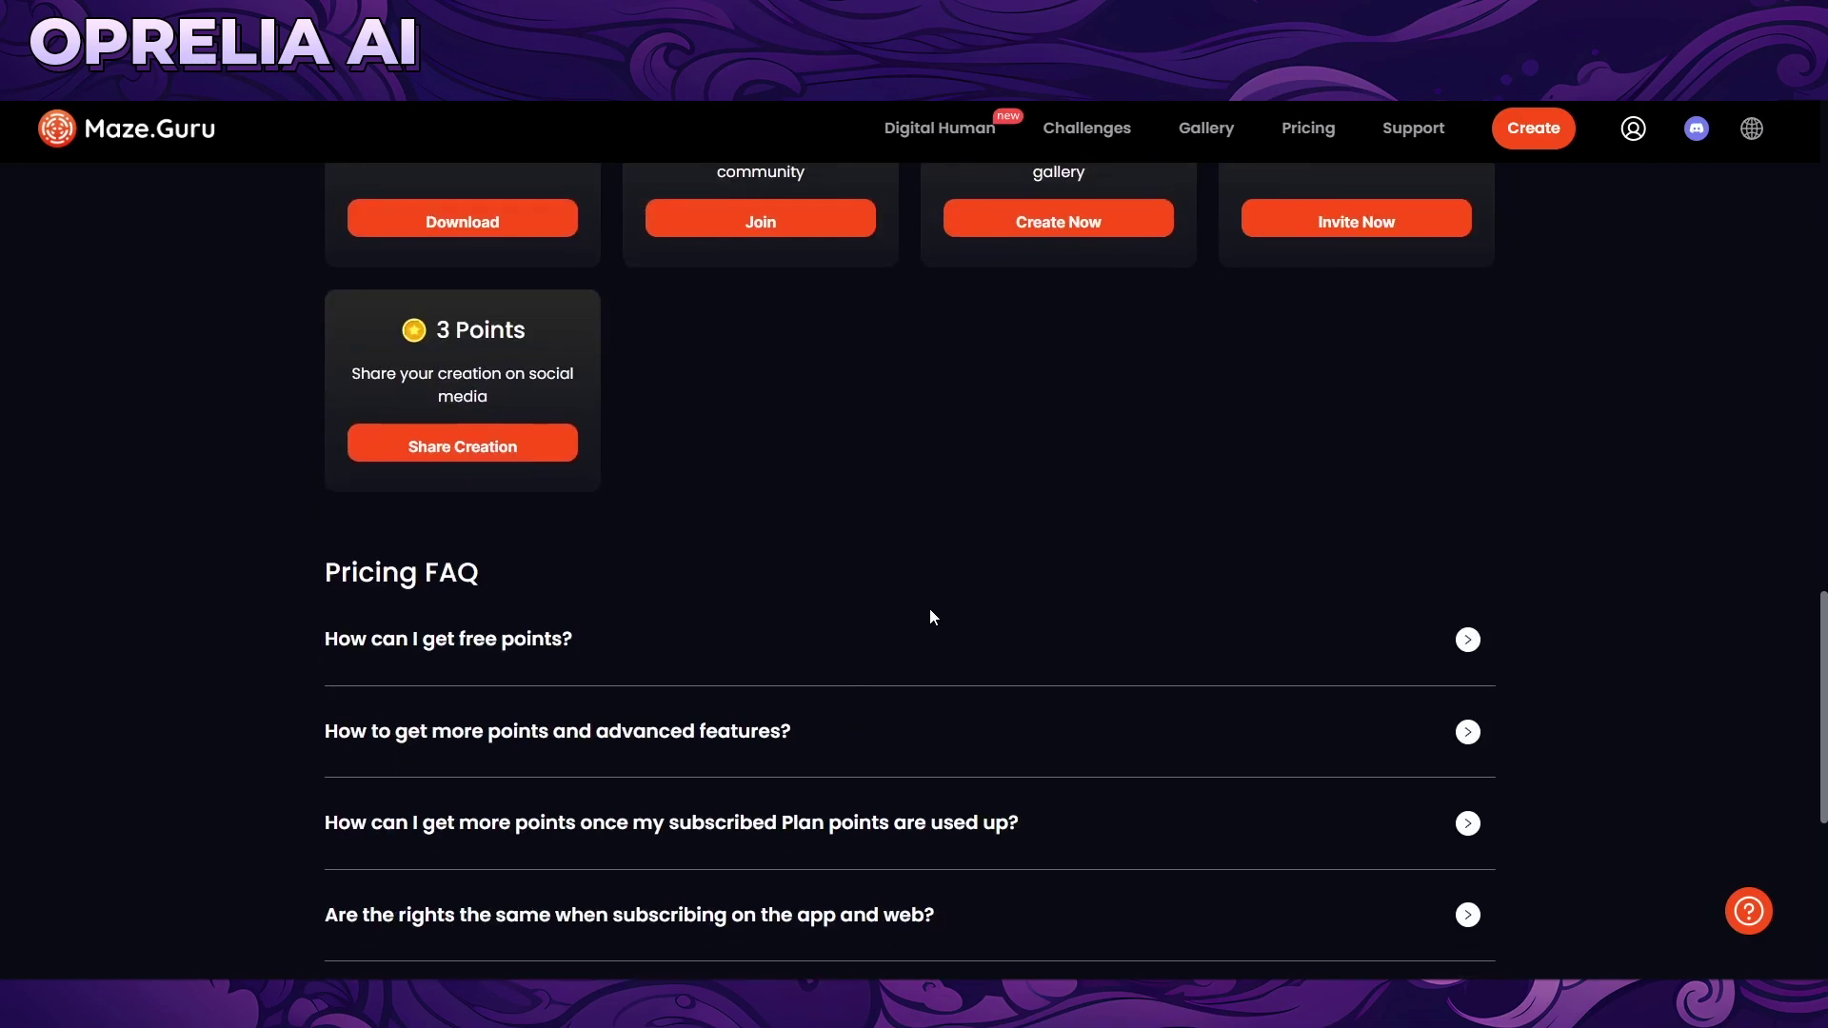
pyautogui.scroll(-3, 730, 632)
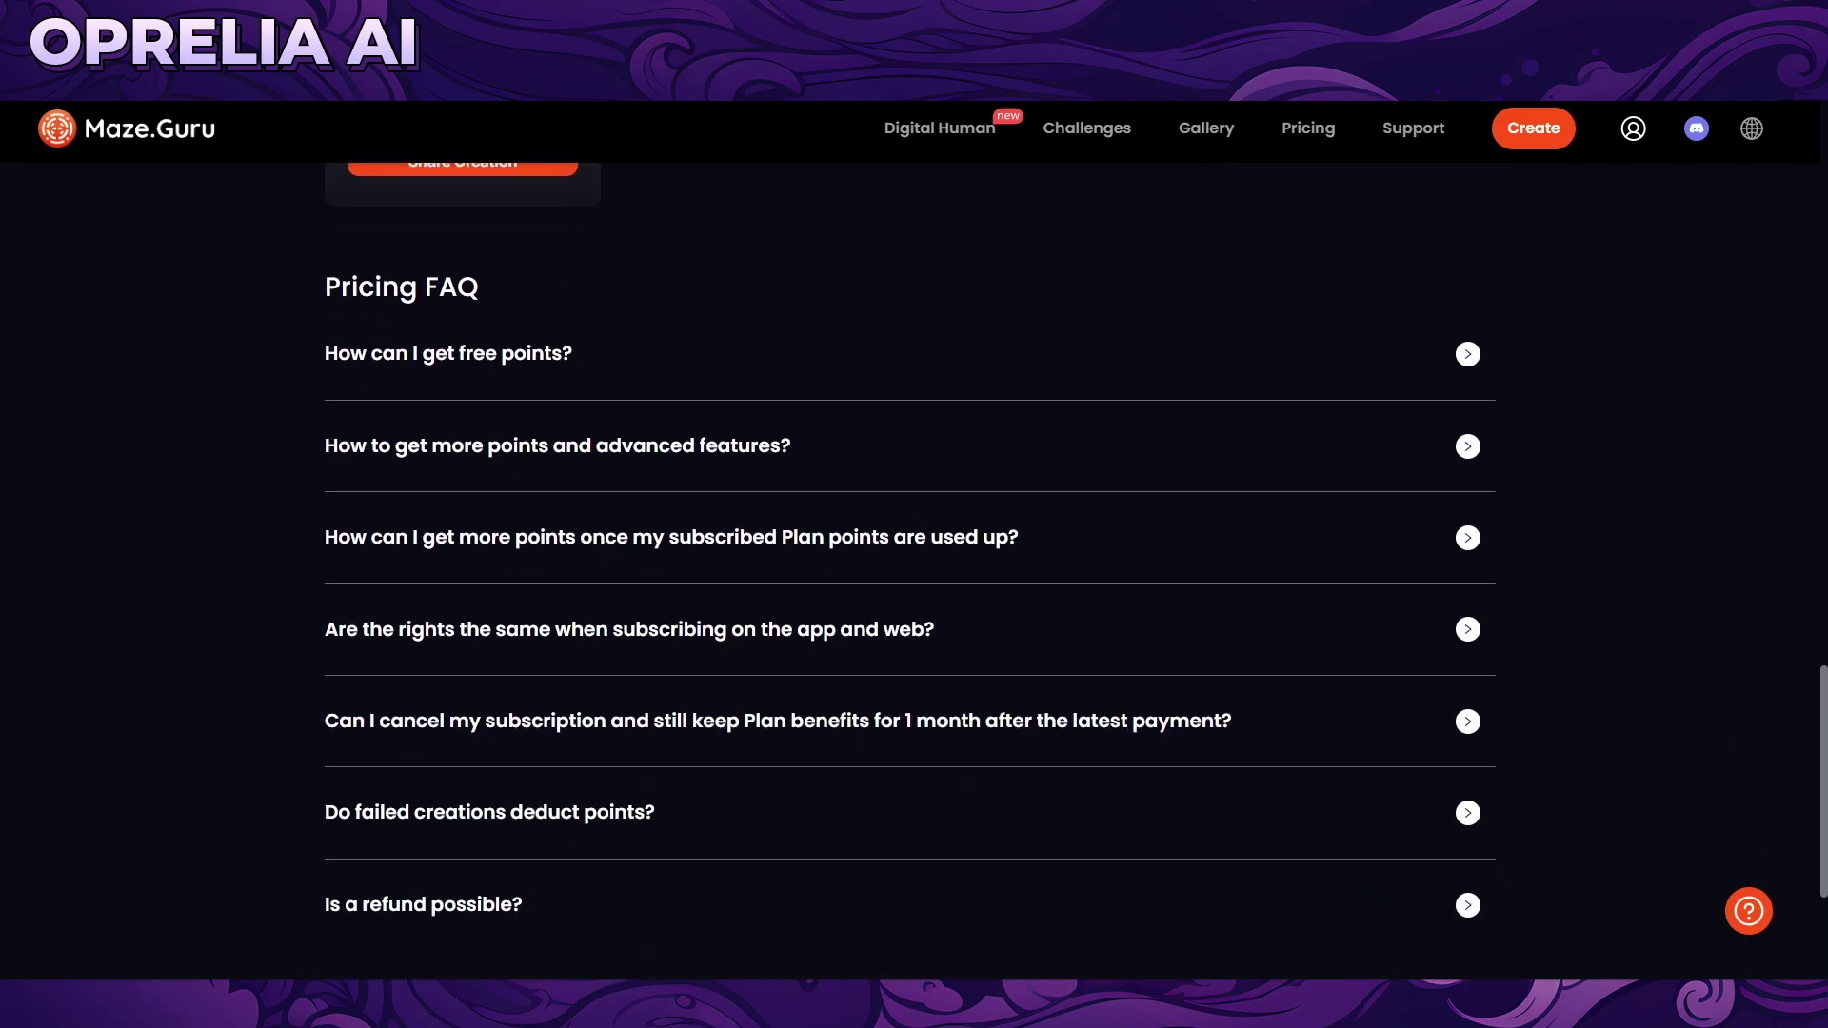
pyautogui.click(518, 629)
# Step: Return to the top and open the Digital Human page
pyautogui.scroll(-4, 333, 571)
pyautogui.scroll(4, 286, 704)
pyautogui.scroll(-3, 283, 760)
pyautogui.scroll(15, 320, 264)
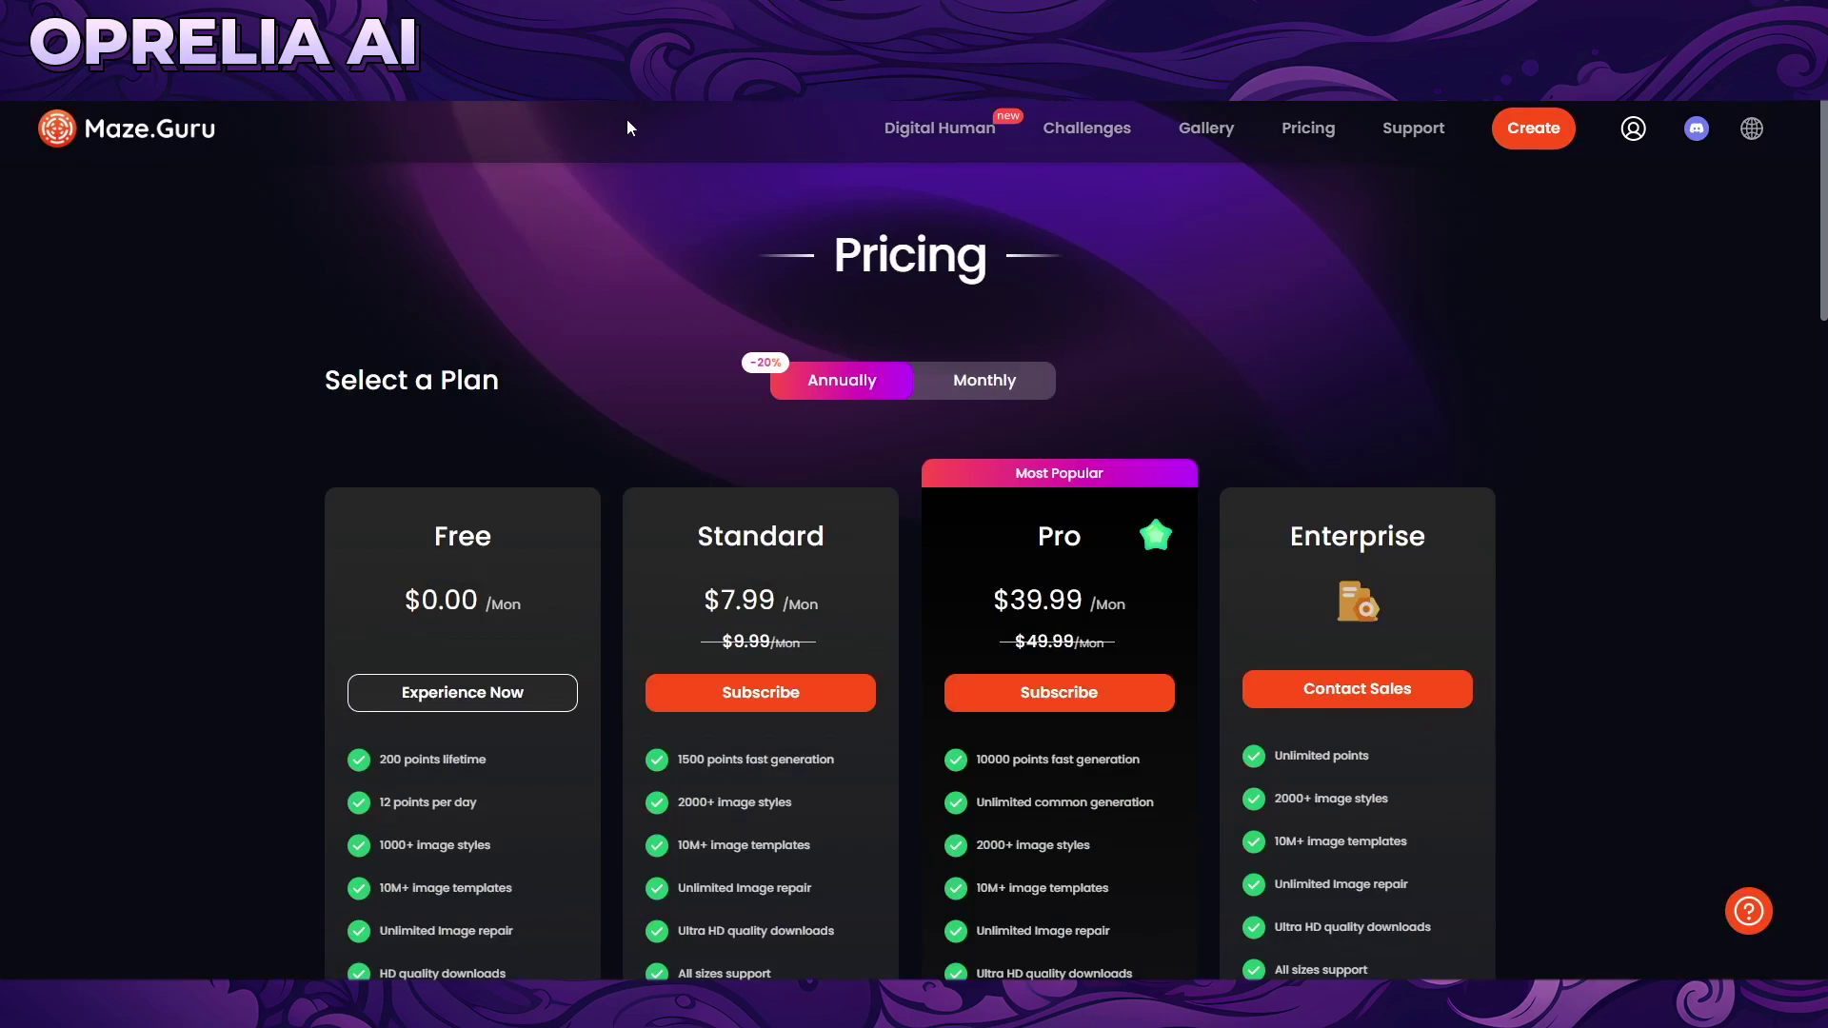
pyautogui.click(909, 131)
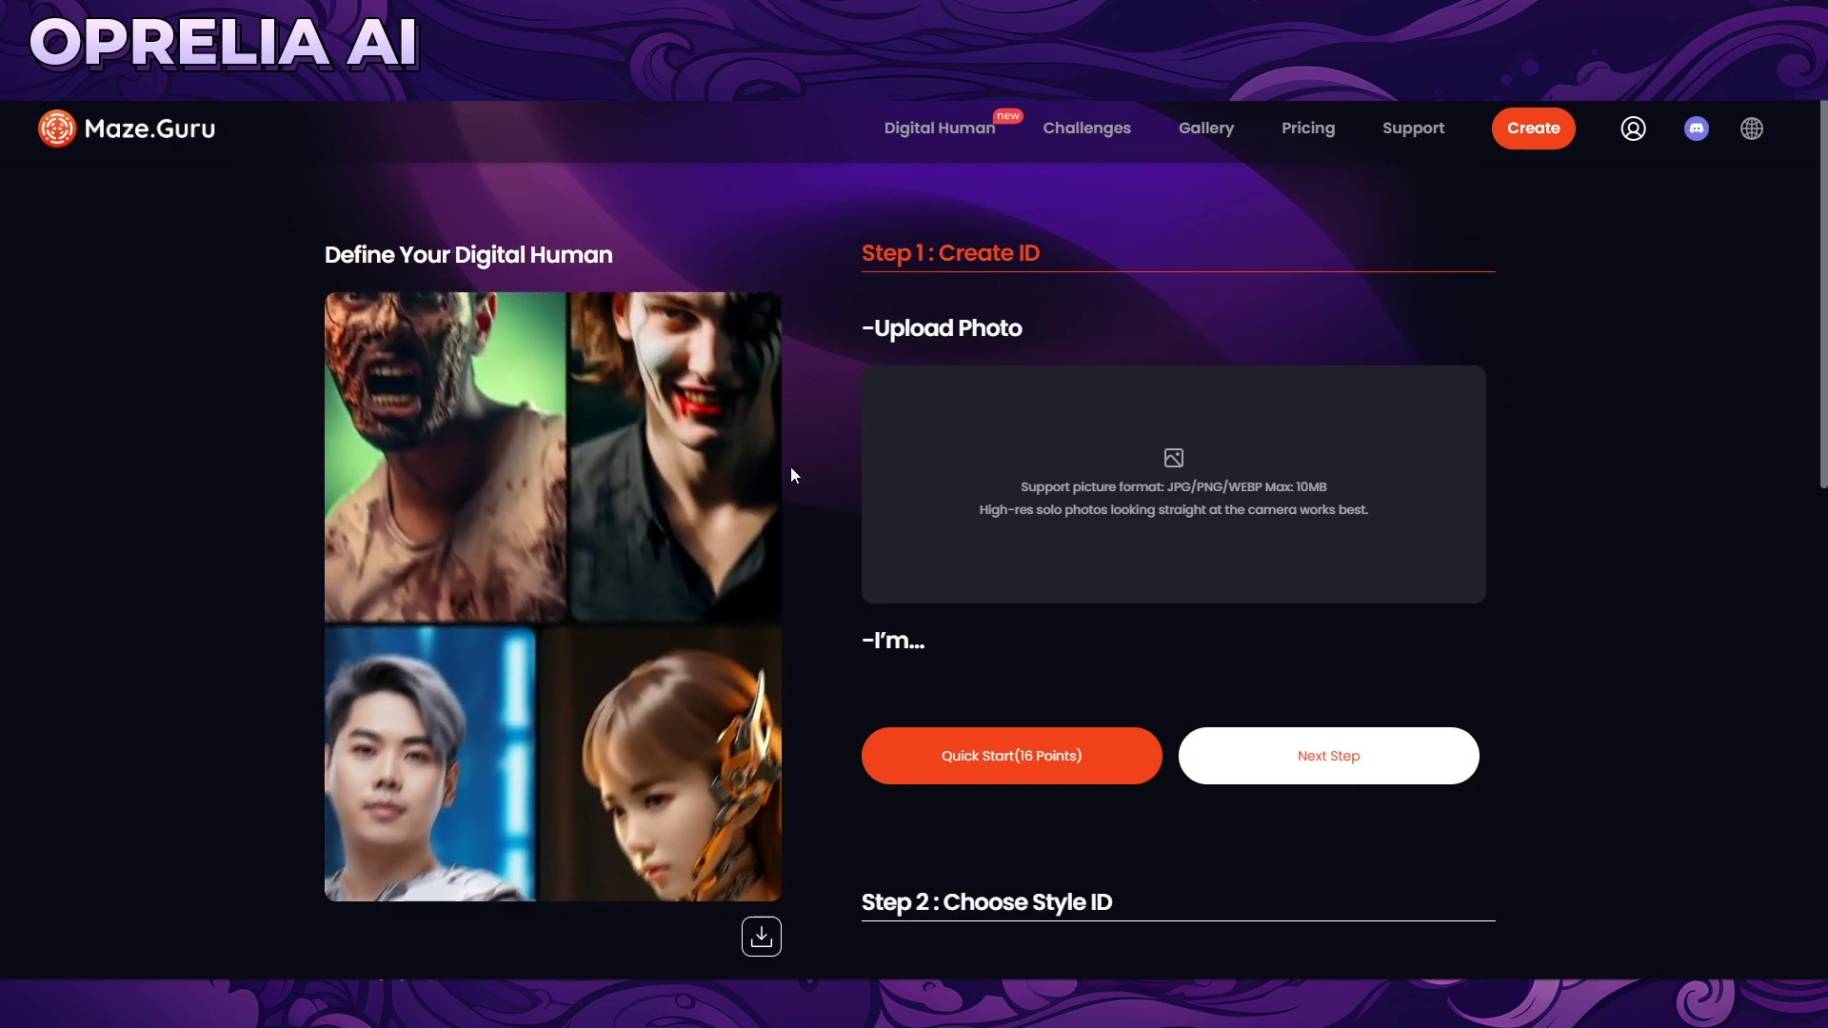
# Step: Upload the portrait of a woman in a blue headscarf among red flowers as the ID photo
pyautogui.click(966, 460)
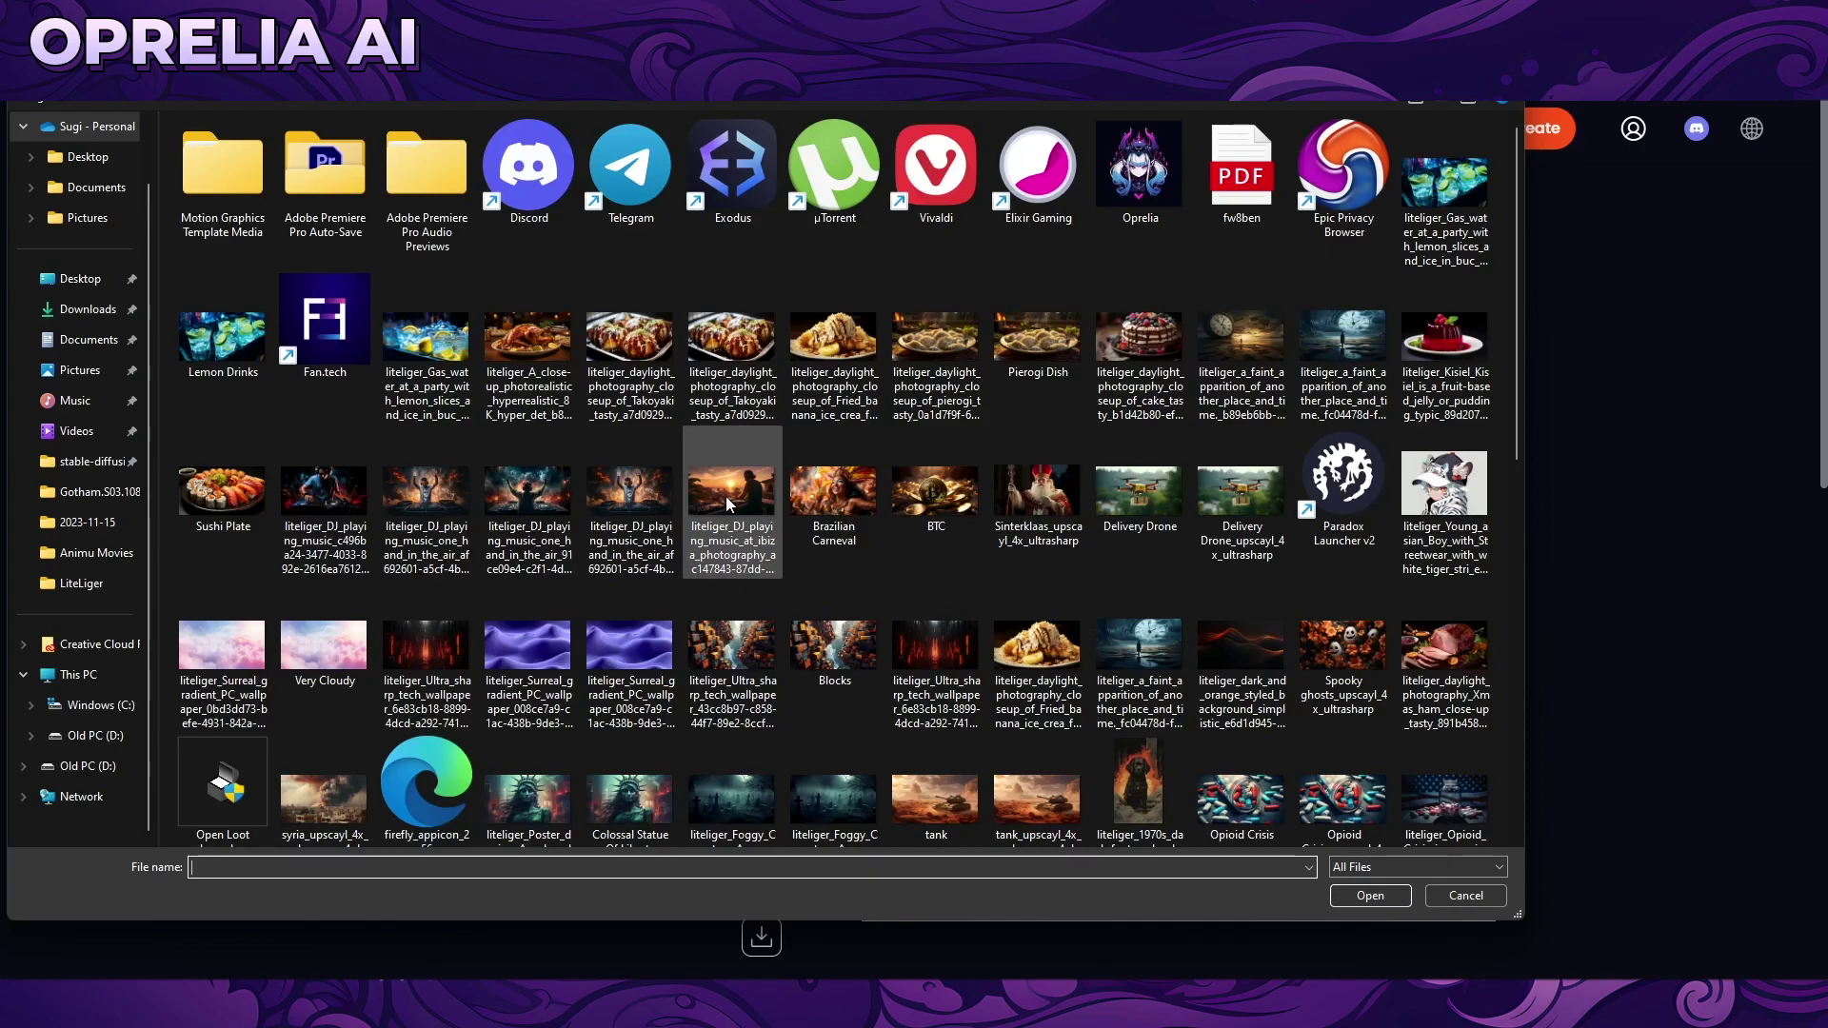
pyautogui.scroll(-8, 727, 497)
pyautogui.scroll(3, 557, 598)
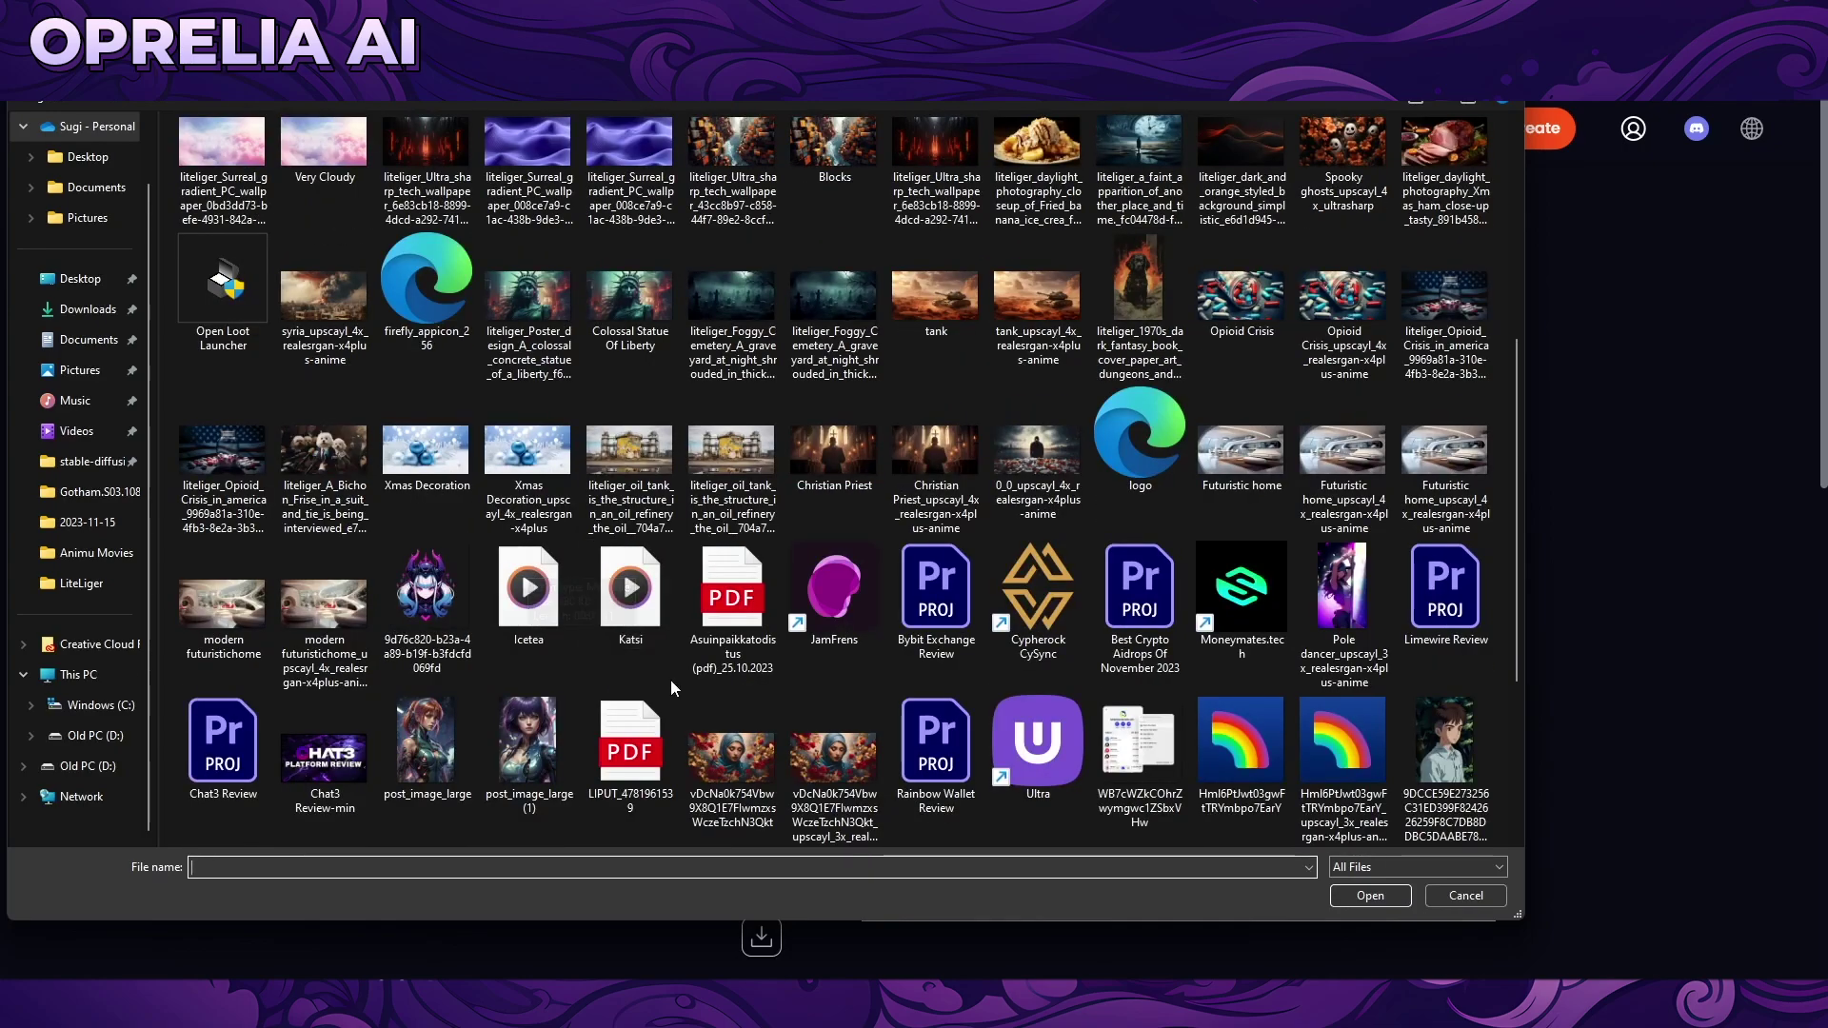
pyautogui.doubleClick(743, 776)
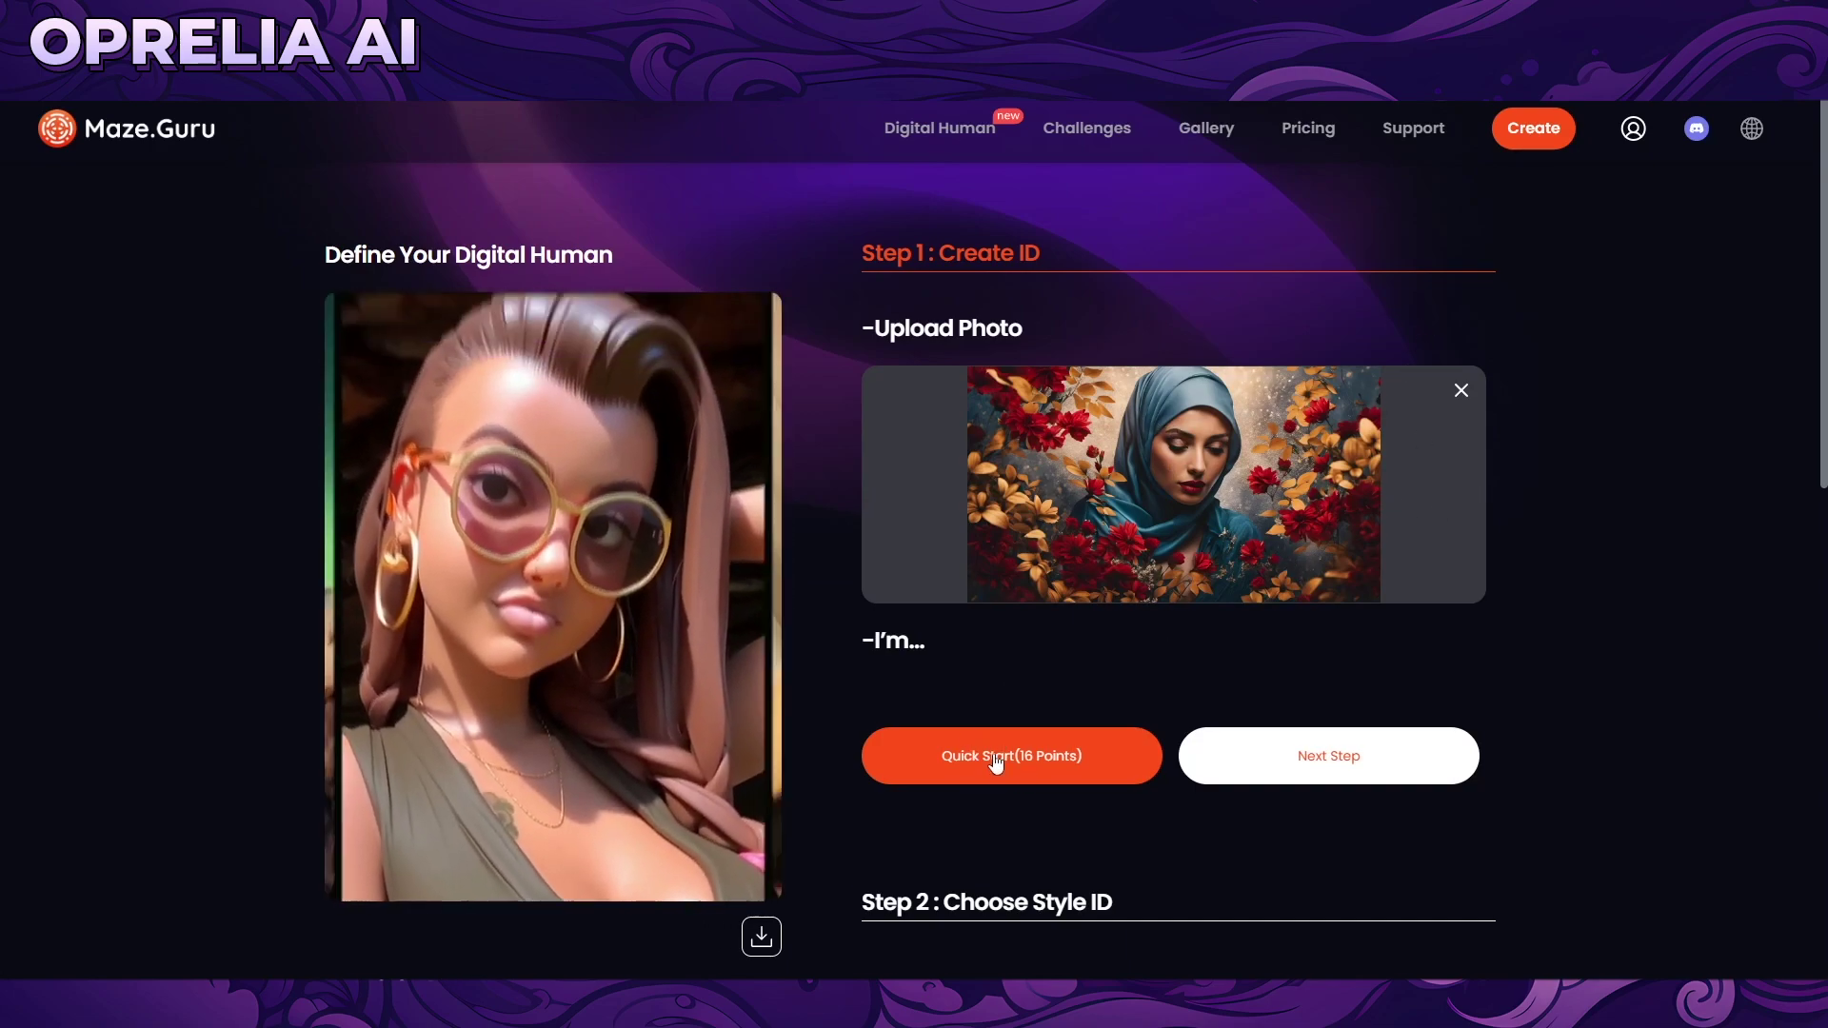
# Step: Quick-start the digital human from the photo and continue to the style selection step
pyautogui.click(1002, 757)
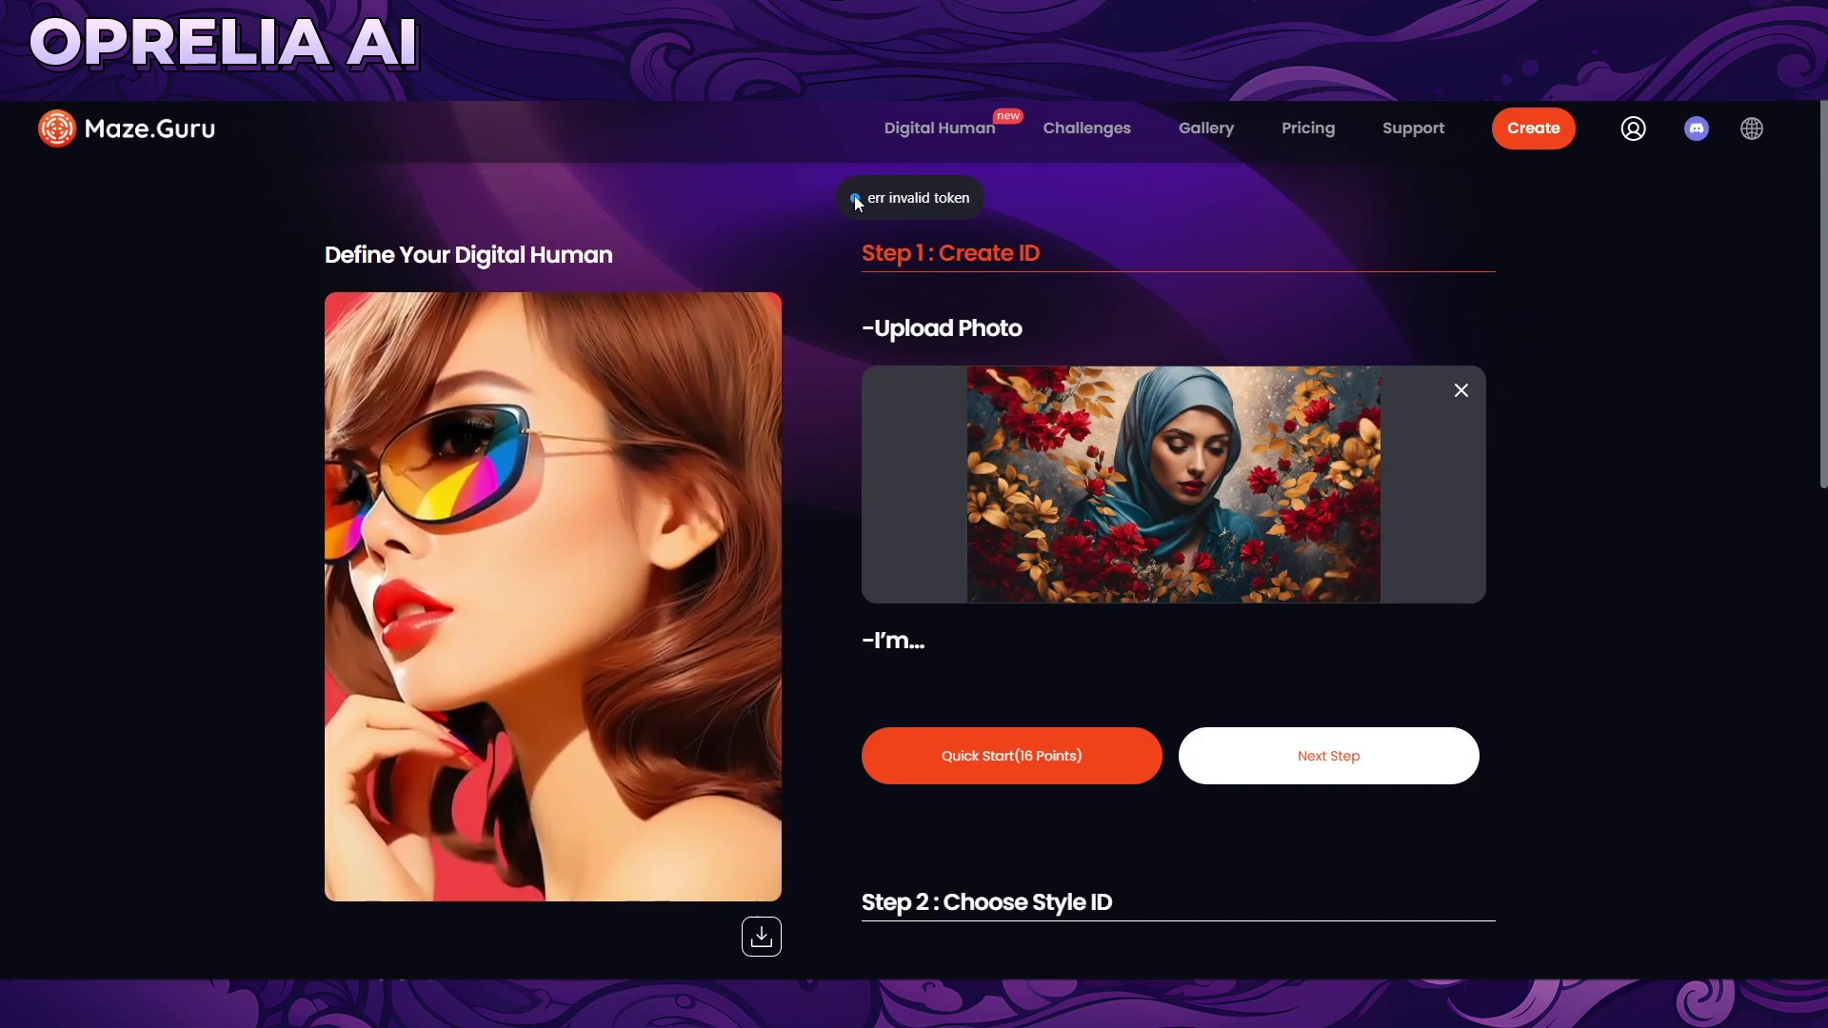
pyautogui.moveTo(915, 197); pyautogui.dragTo(1003, 204)
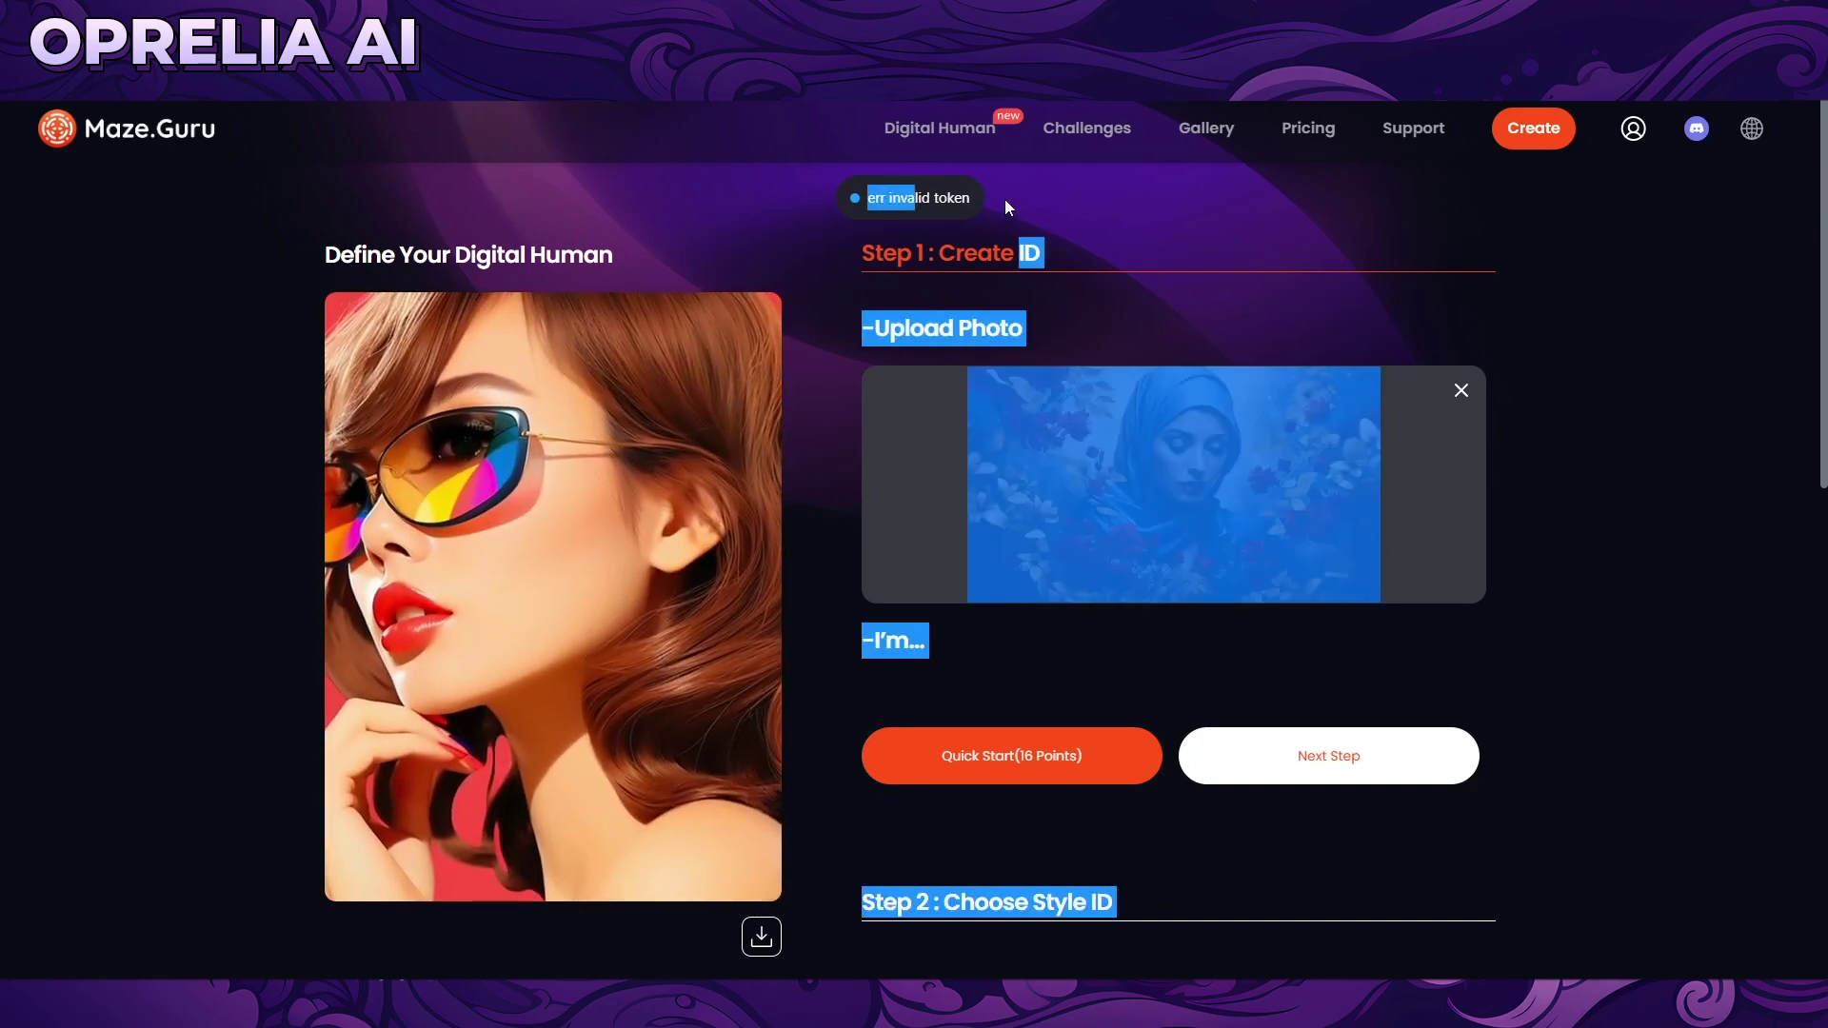
pyautogui.click(1234, 574)
pyautogui.click(1253, 738)
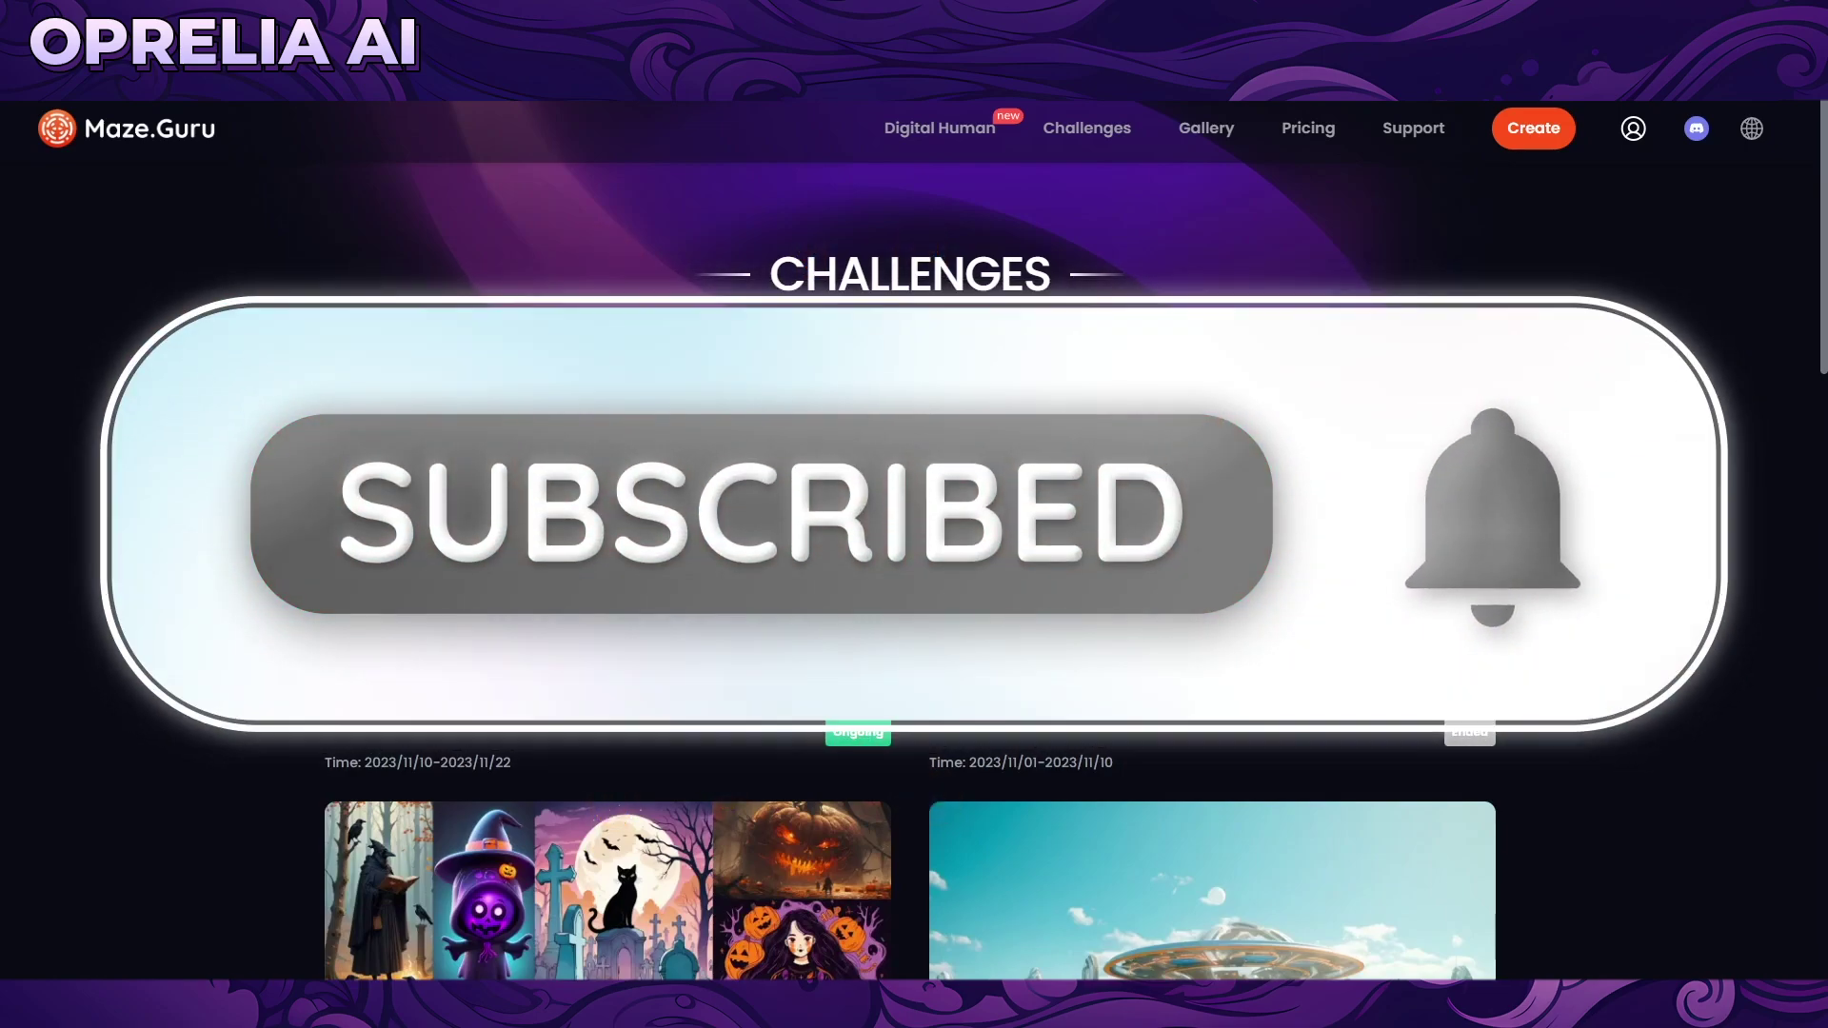
# Step: Open the 2023/11/10–2023/11/22 packaging-design challenge from the Challenges page
pyautogui.scroll(-1, 914, 571)
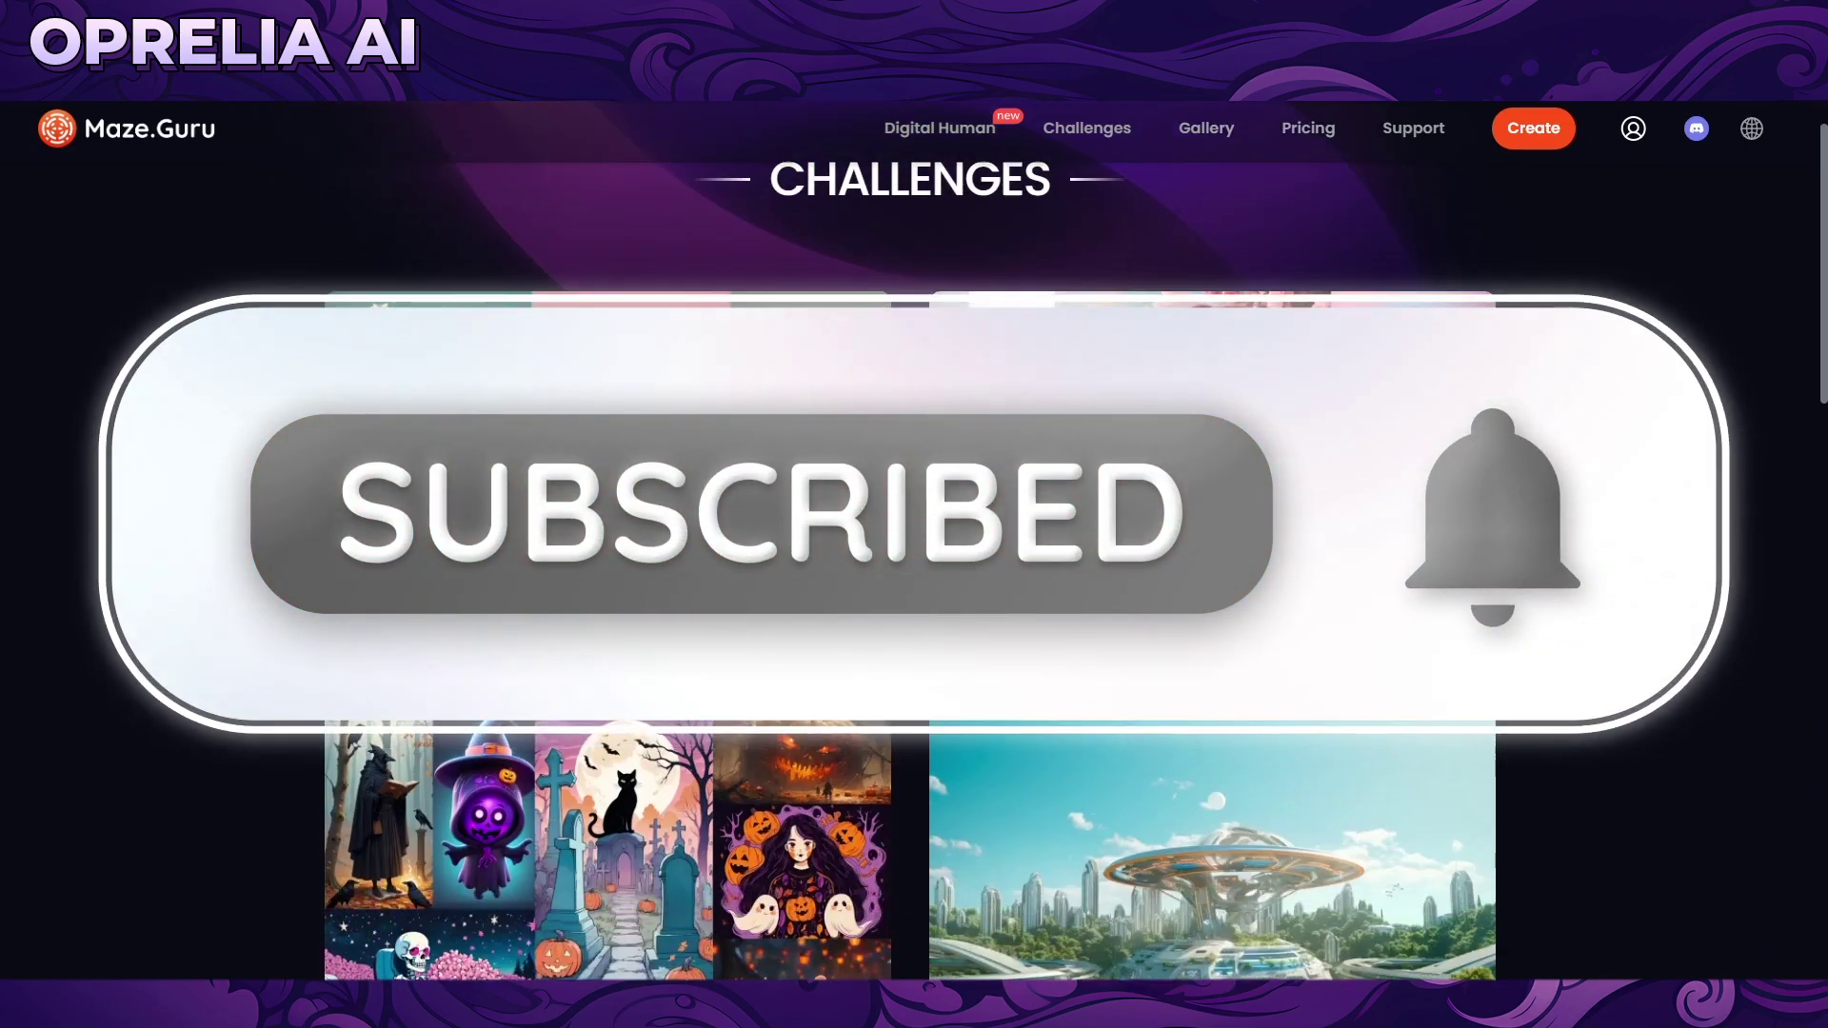
pyautogui.scroll(1, 914, 572)
pyautogui.scroll(-2, 914, 571)
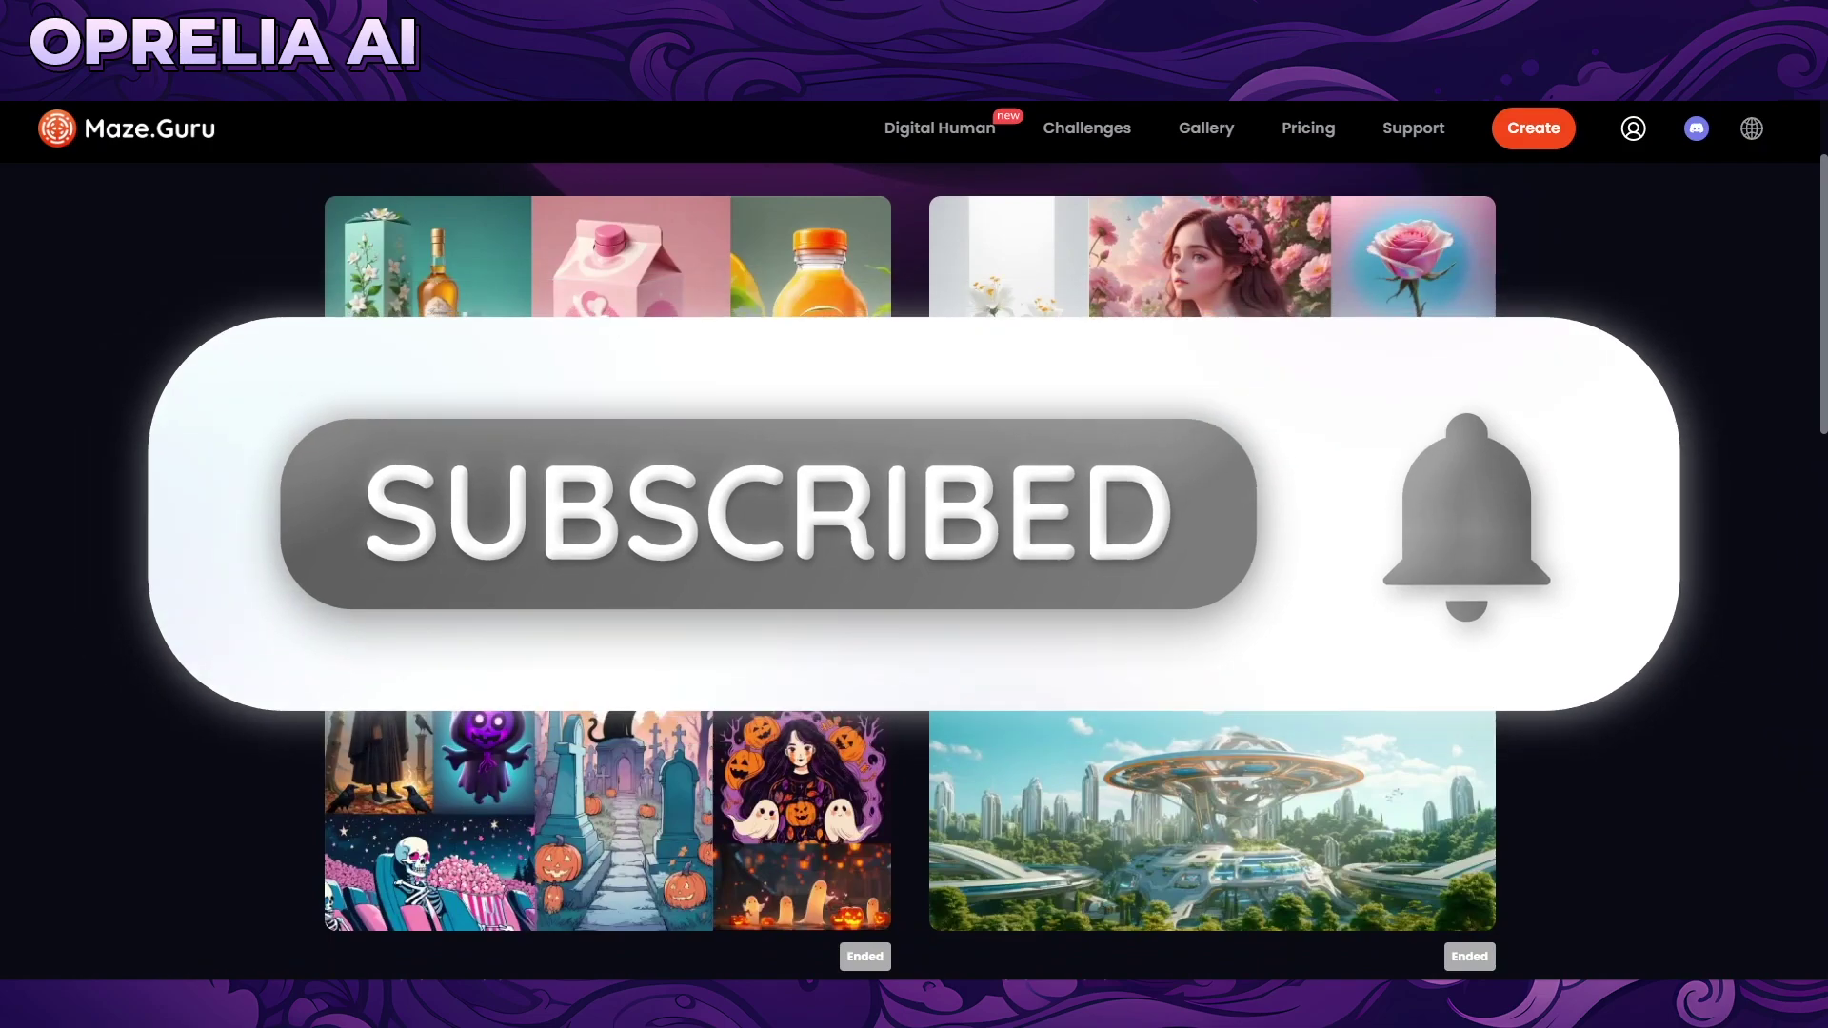
pyautogui.click(759, 459)
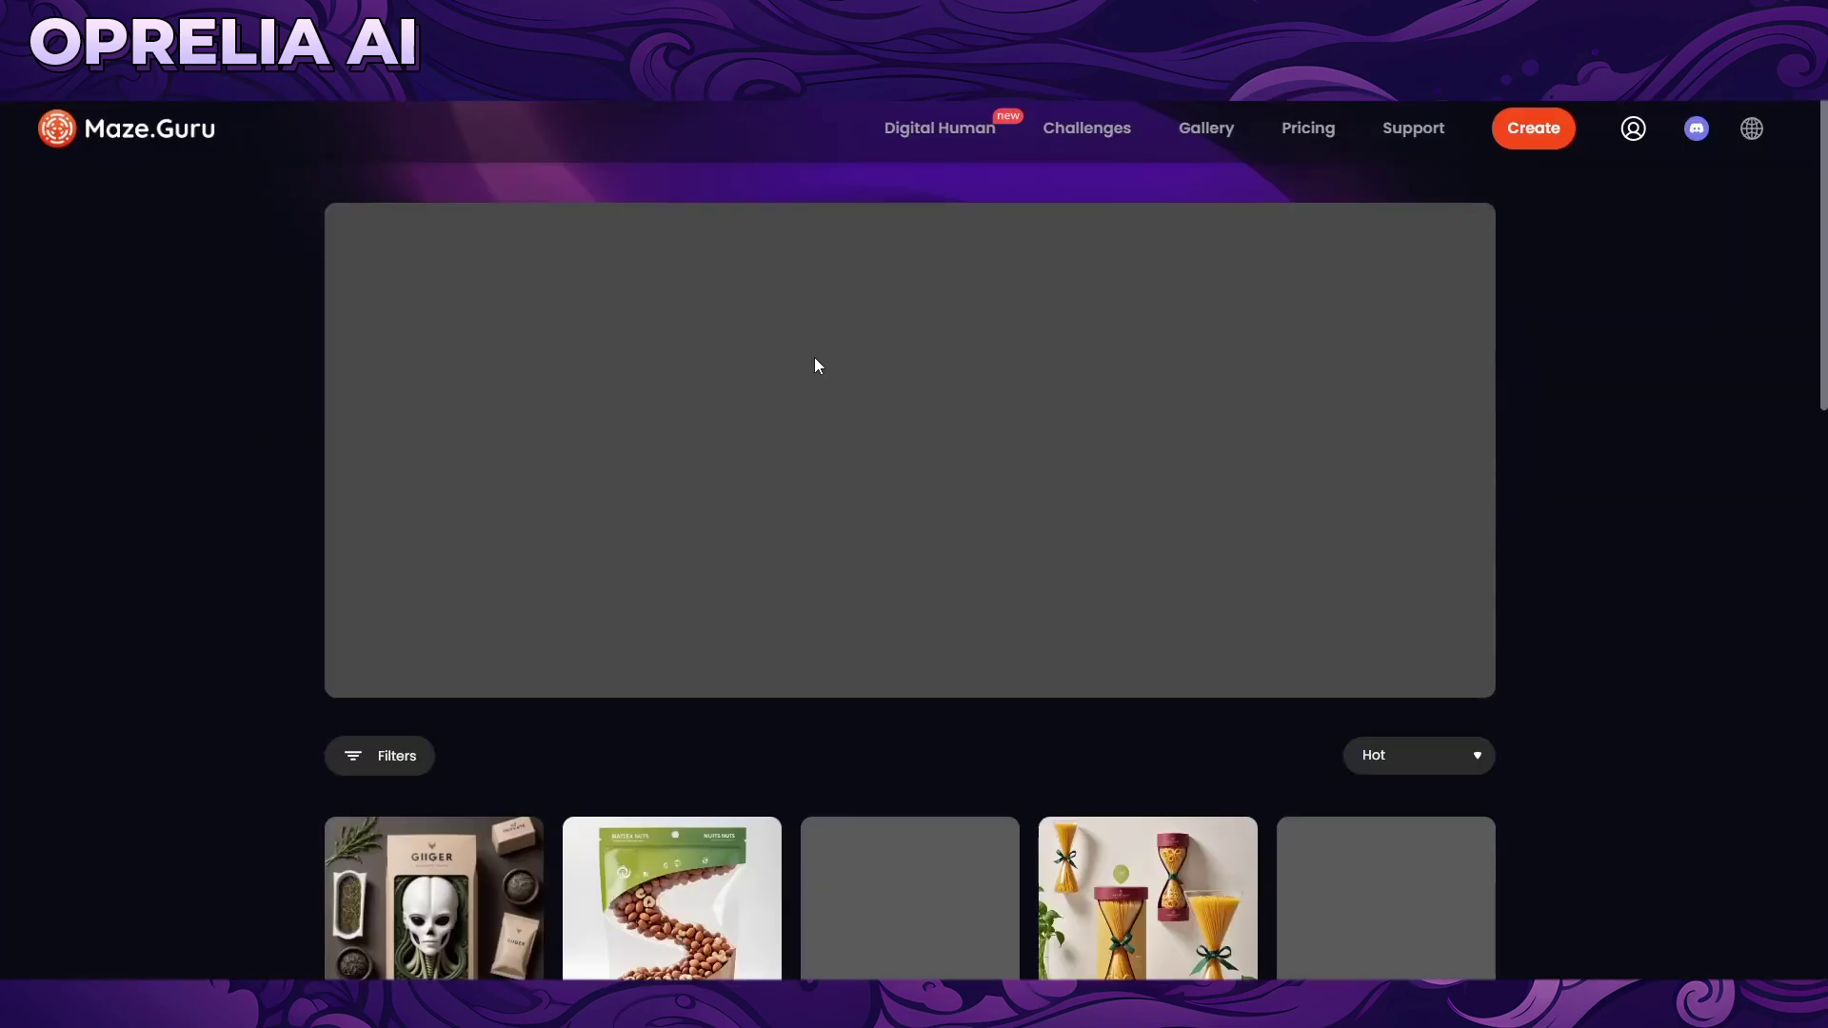
# Step: Browse the challenge's submitted entries, then move on to the community Gallery
pyautogui.scroll(-2, 688, 443)
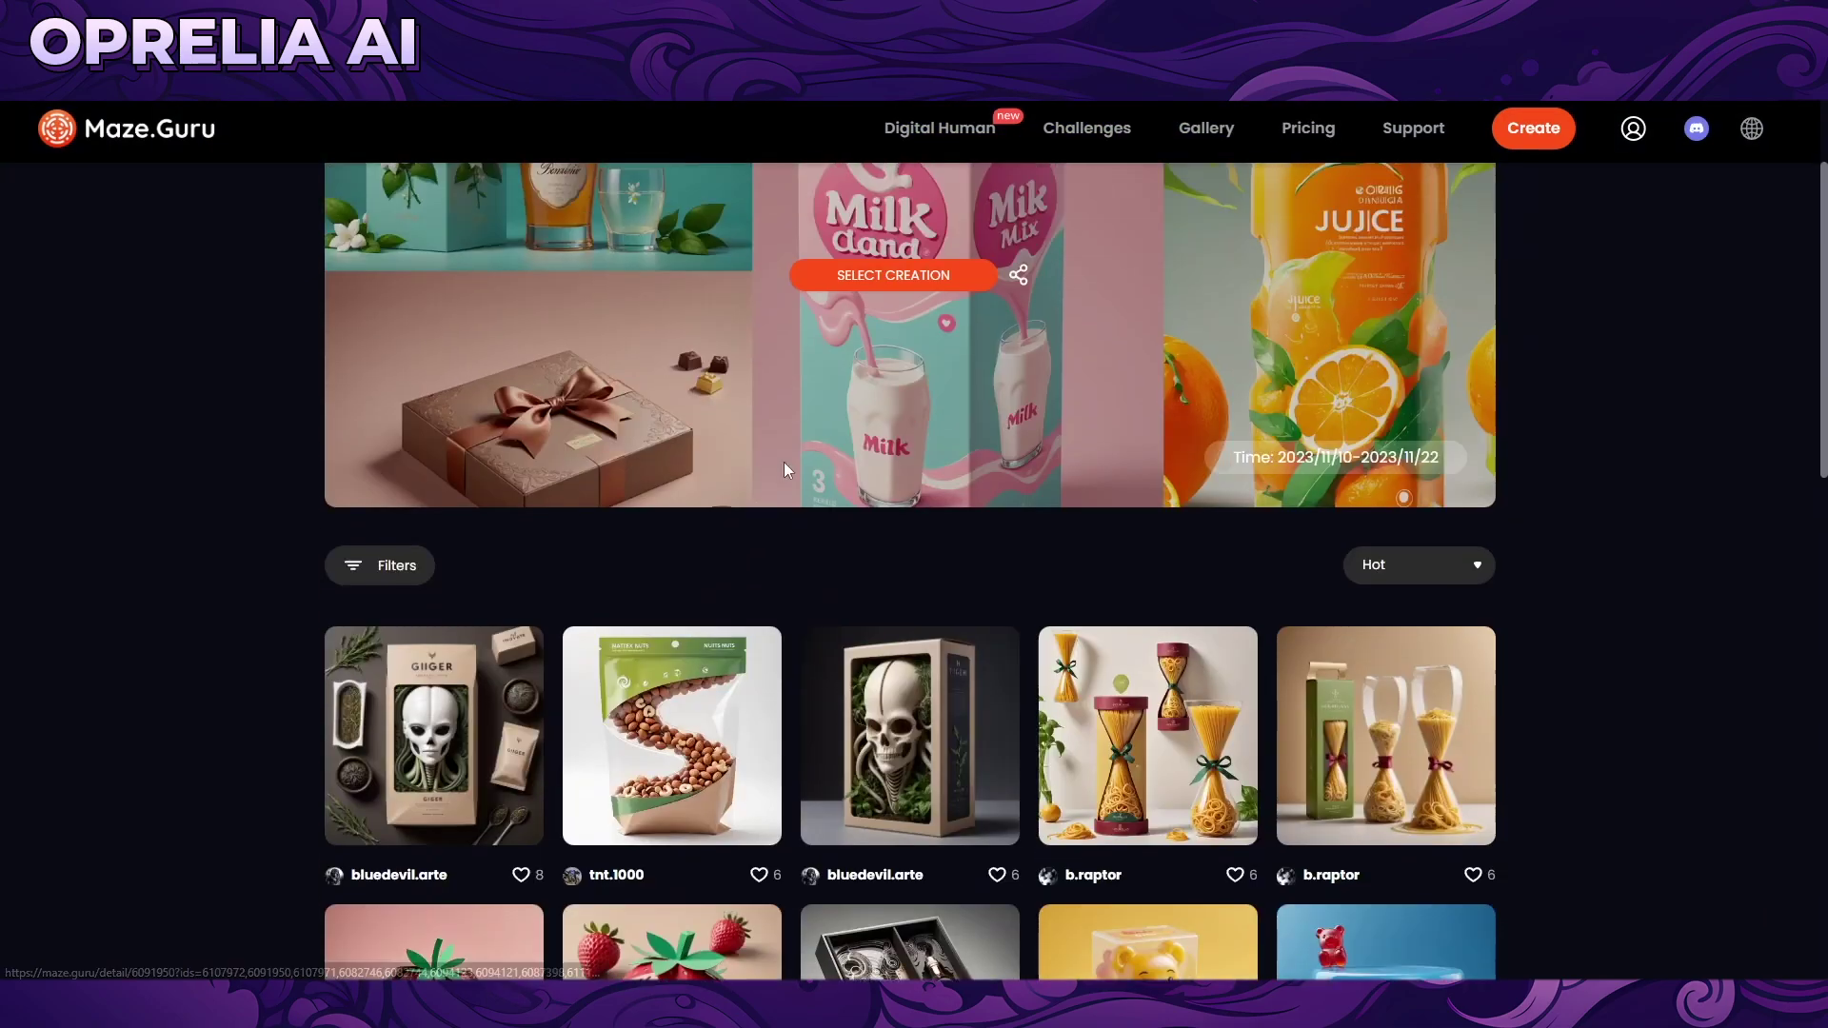
pyautogui.scroll(-15, 996, 335)
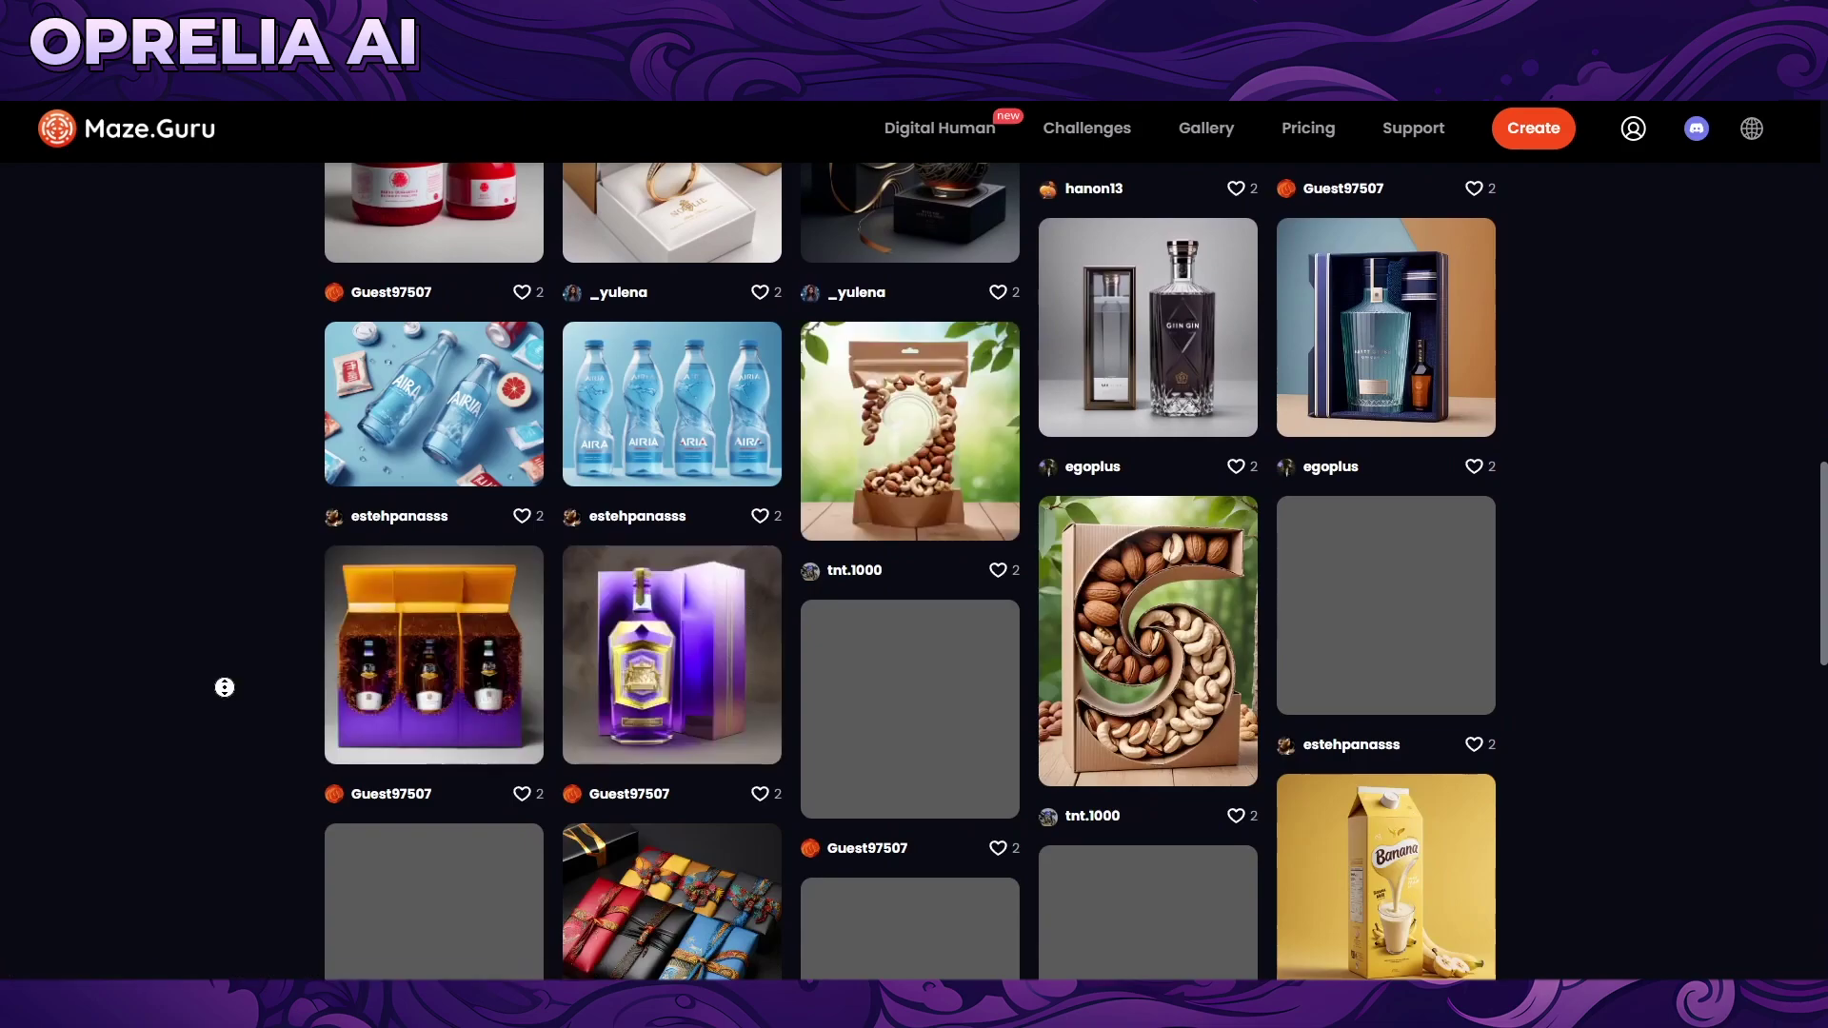
pyautogui.scroll(15, 237, 546)
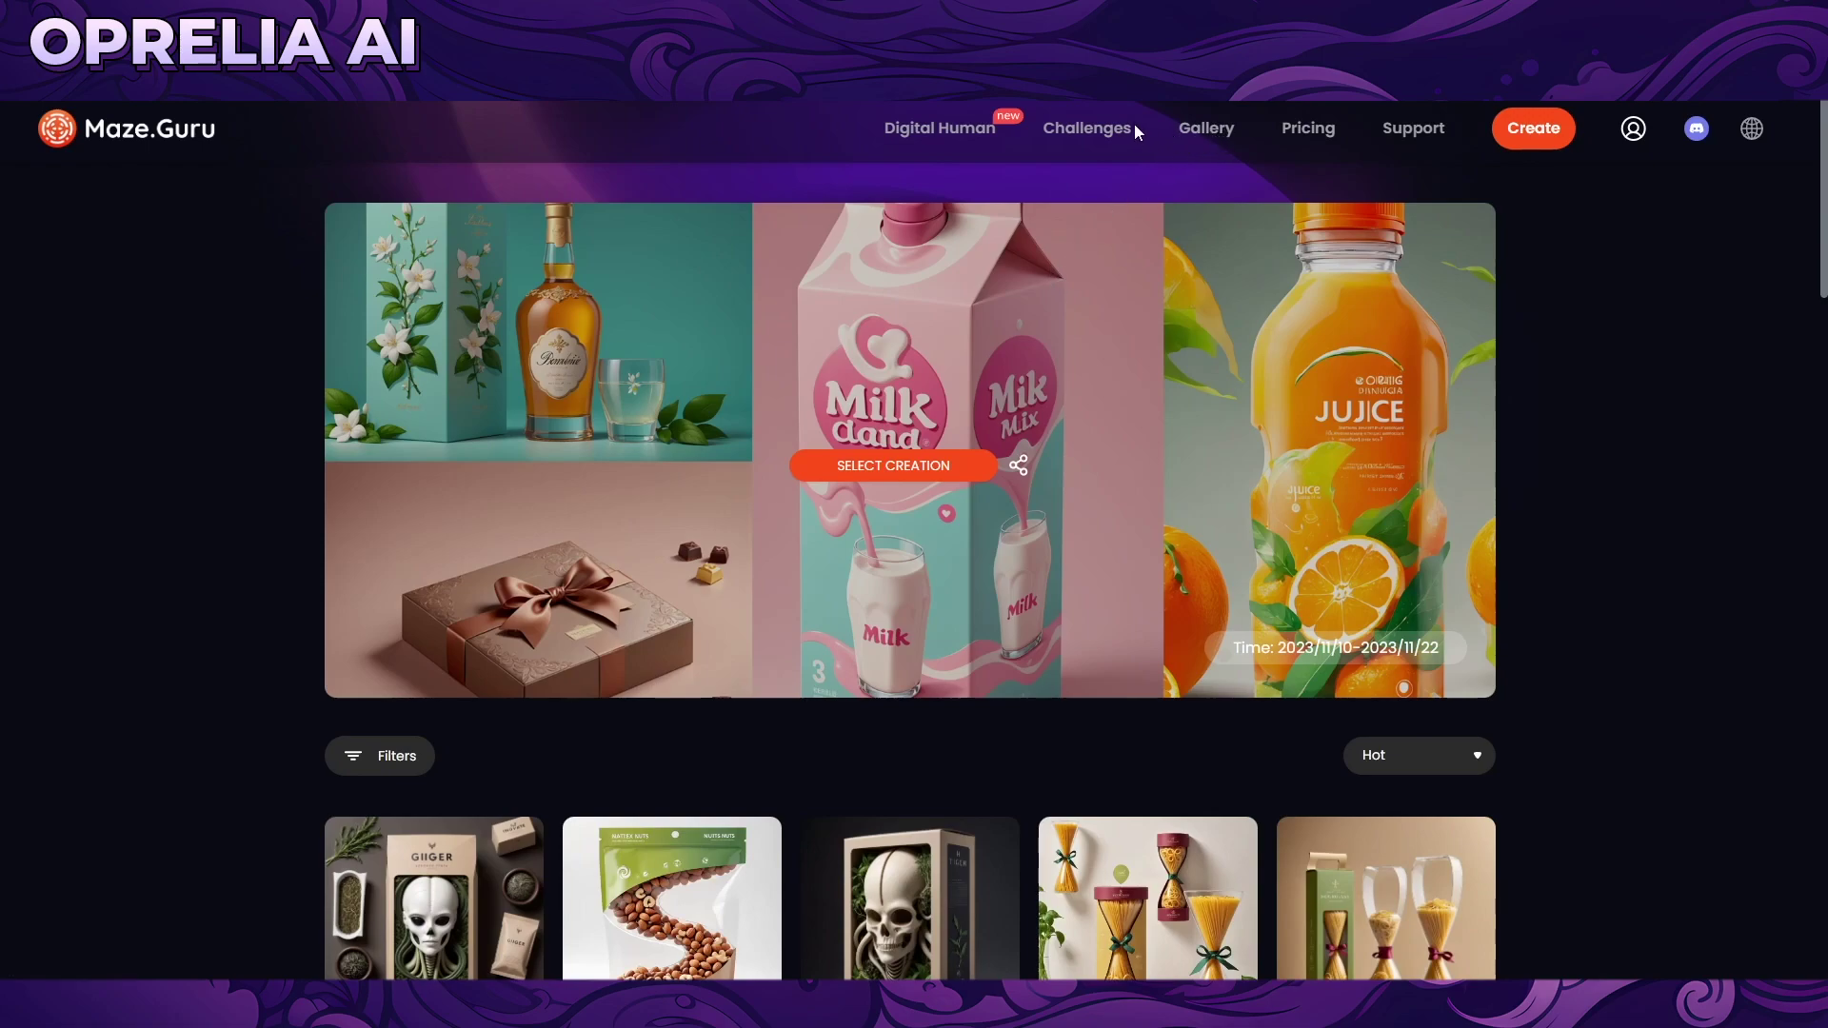
pyautogui.click(1179, 132)
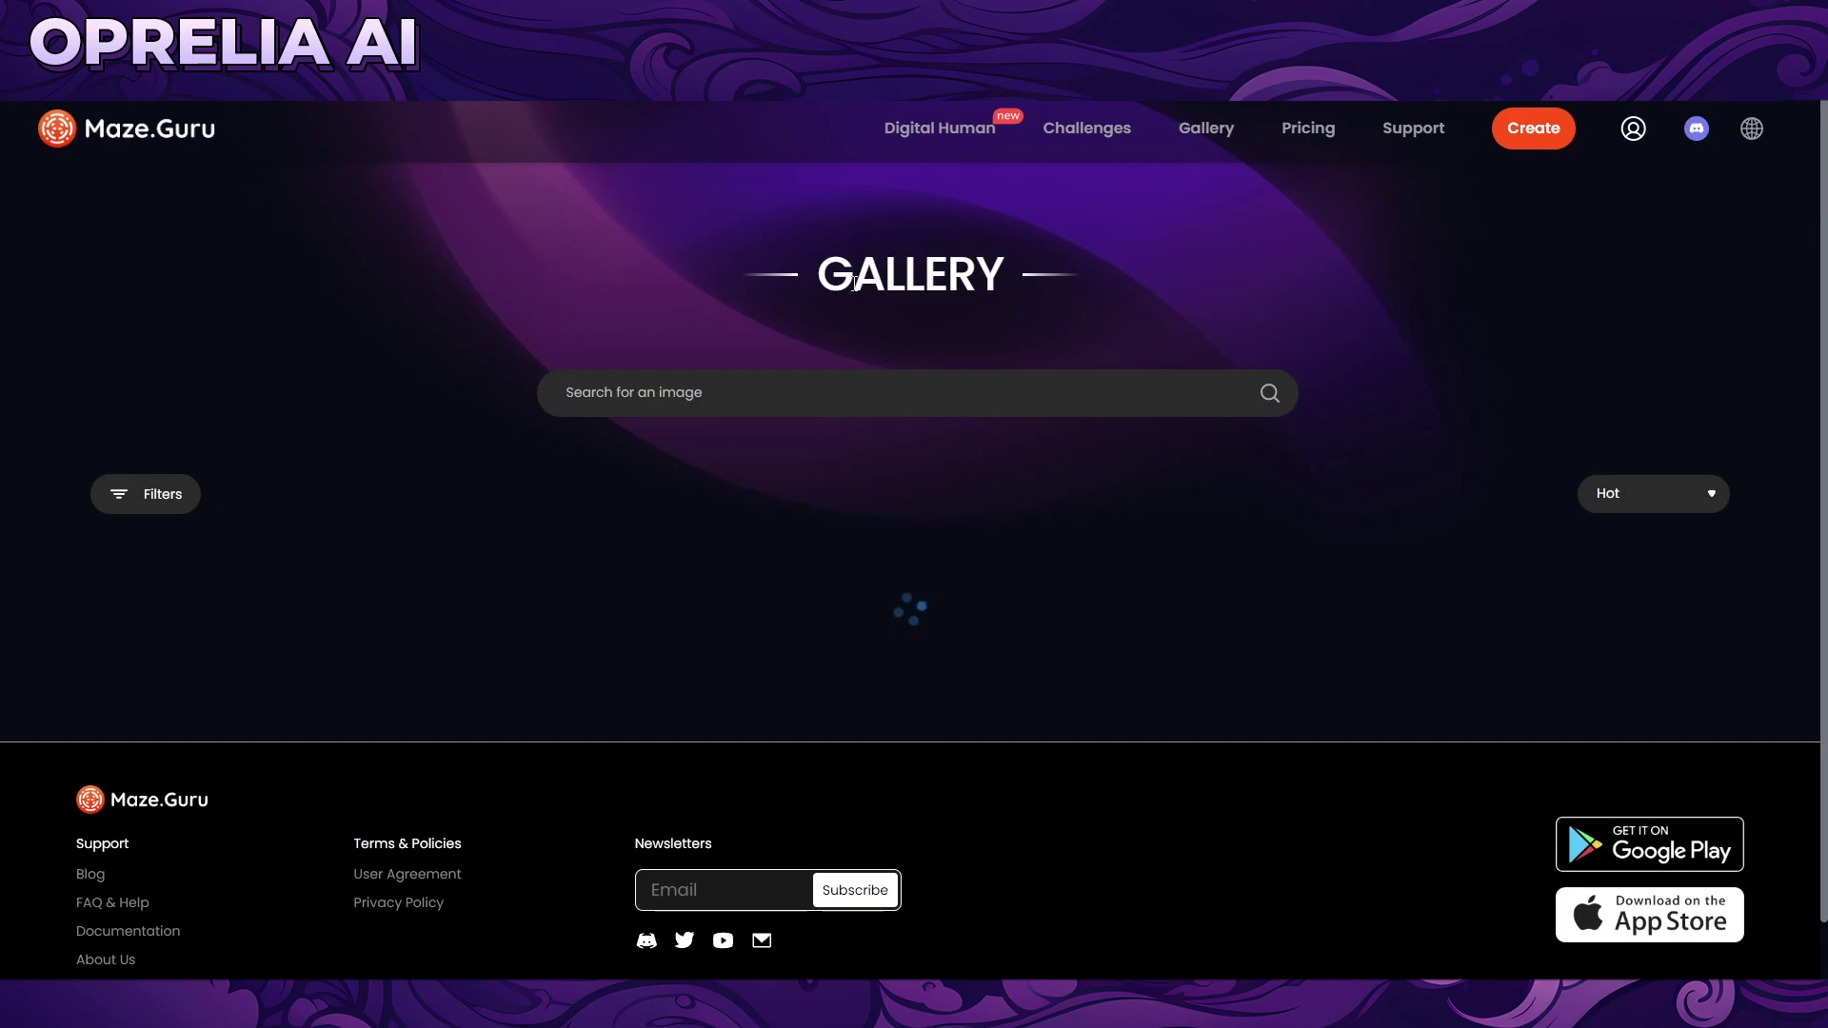
# Step: Scroll down through the Gallery's AI-generated image grid and back up toward the top
pyautogui.scroll(-2, 712, 466)
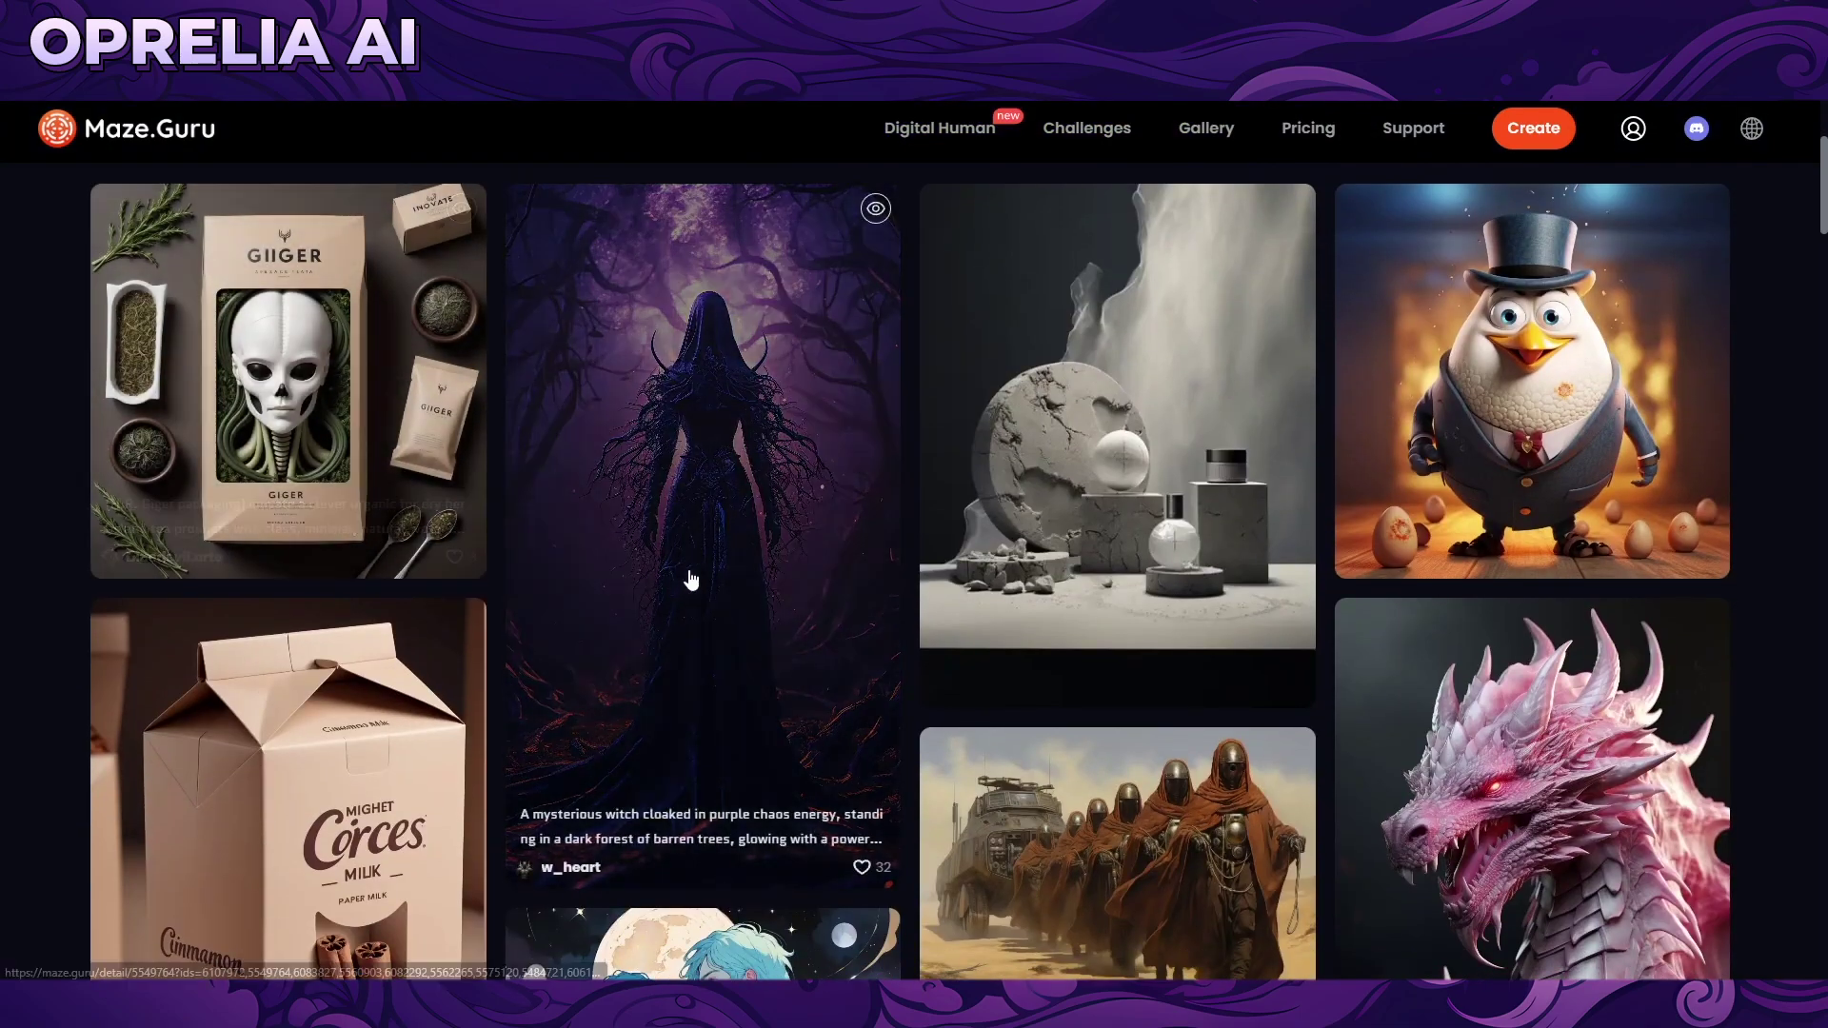
pyautogui.scroll(-5, 775, 685)
pyautogui.scroll(-2, 678, 565)
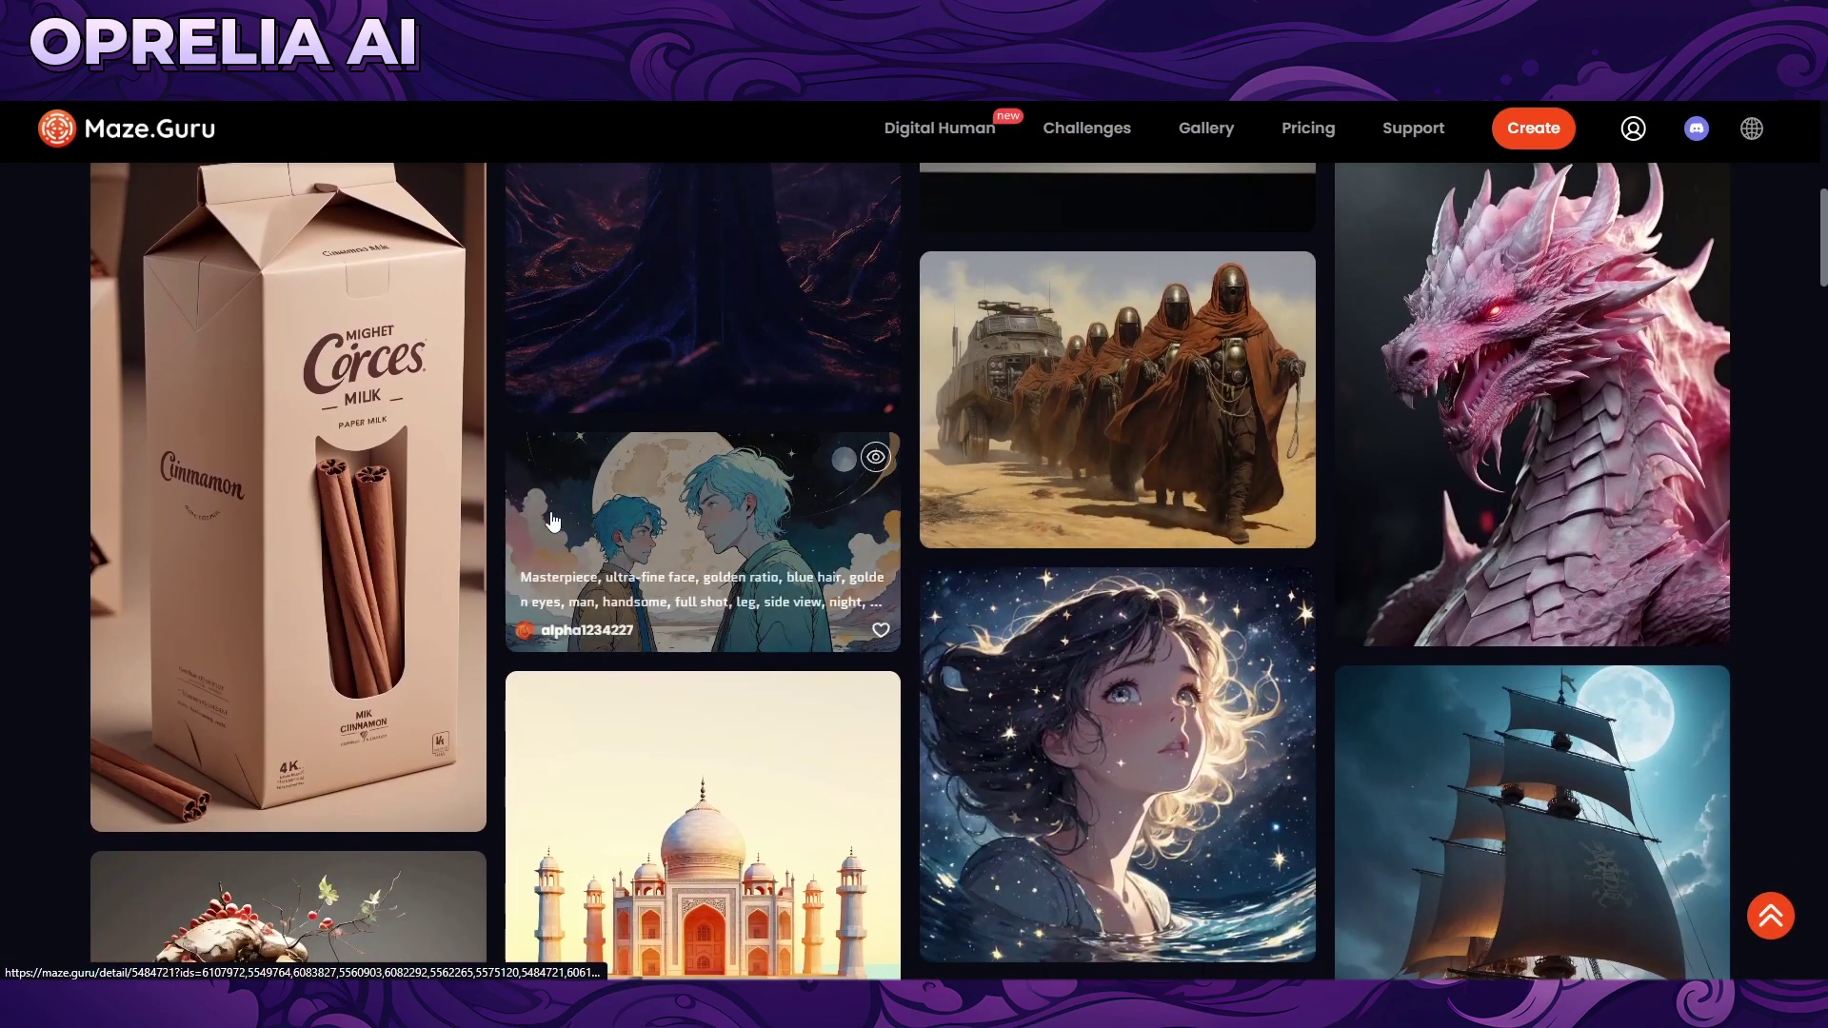
pyautogui.scroll(-5, 495, 600)
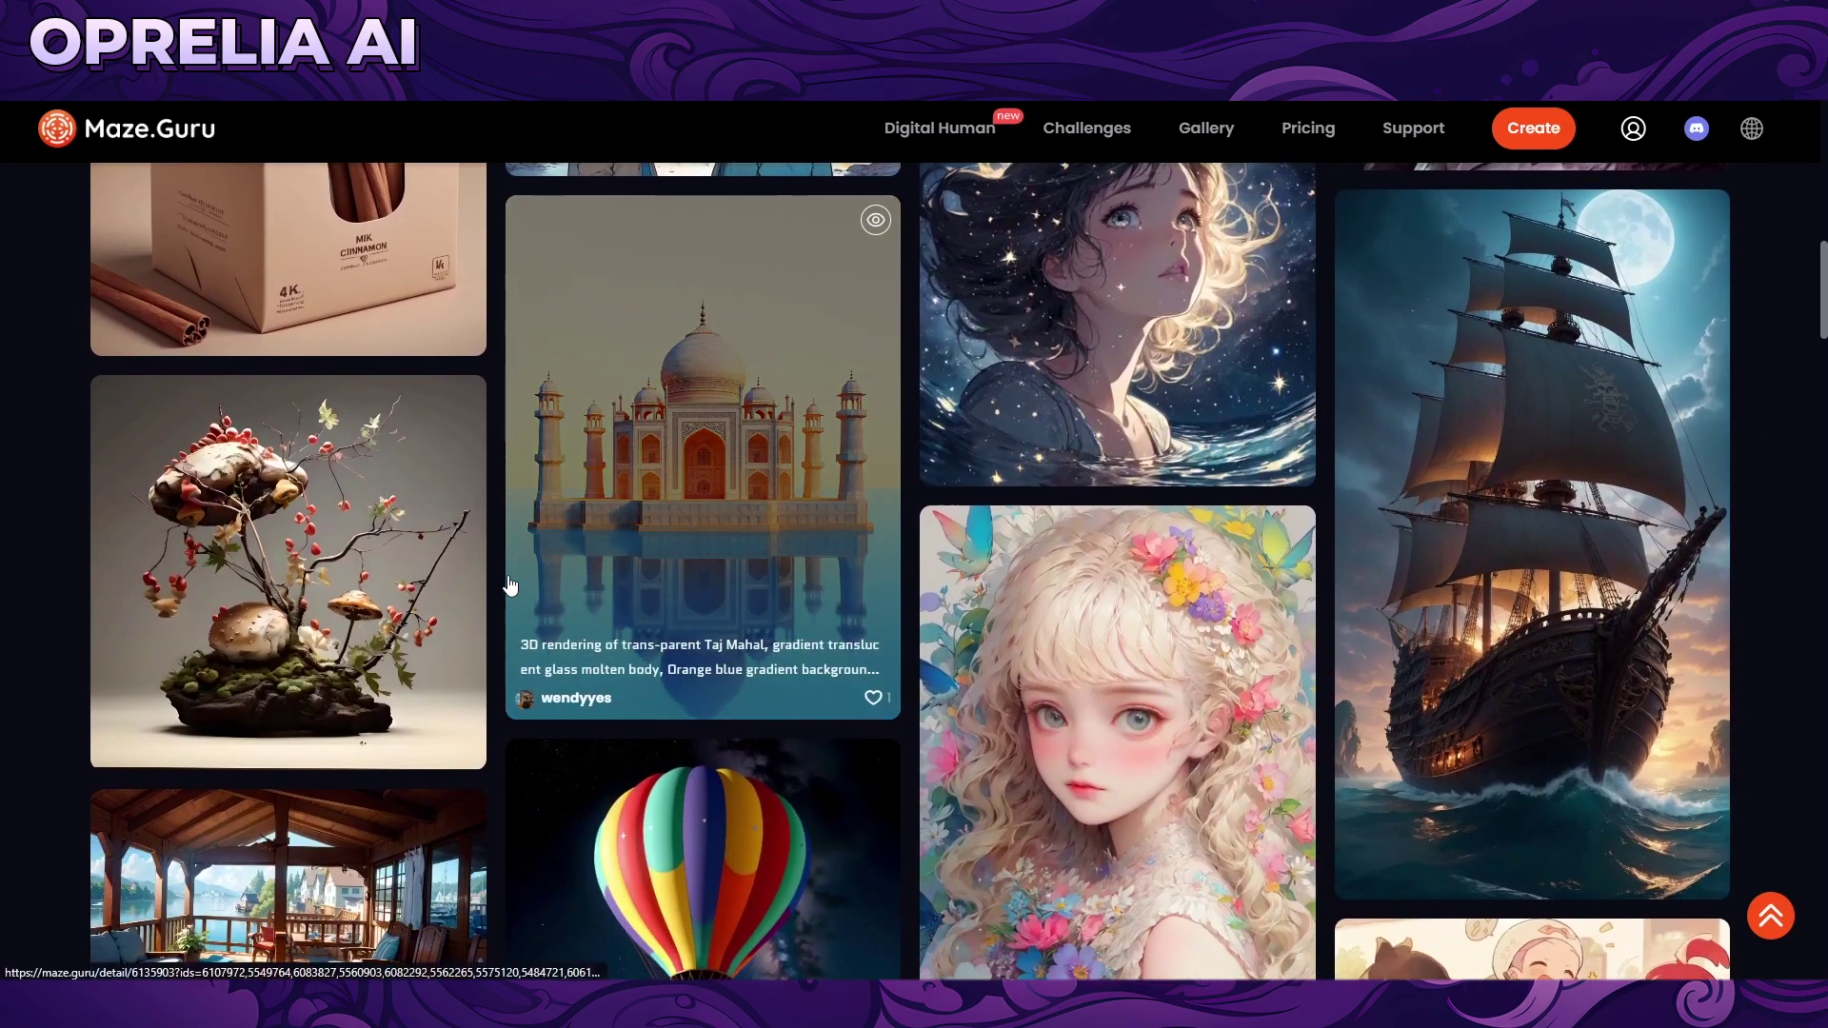
pyautogui.scroll(-3, 505, 591)
pyautogui.scroll(-7, 493, 592)
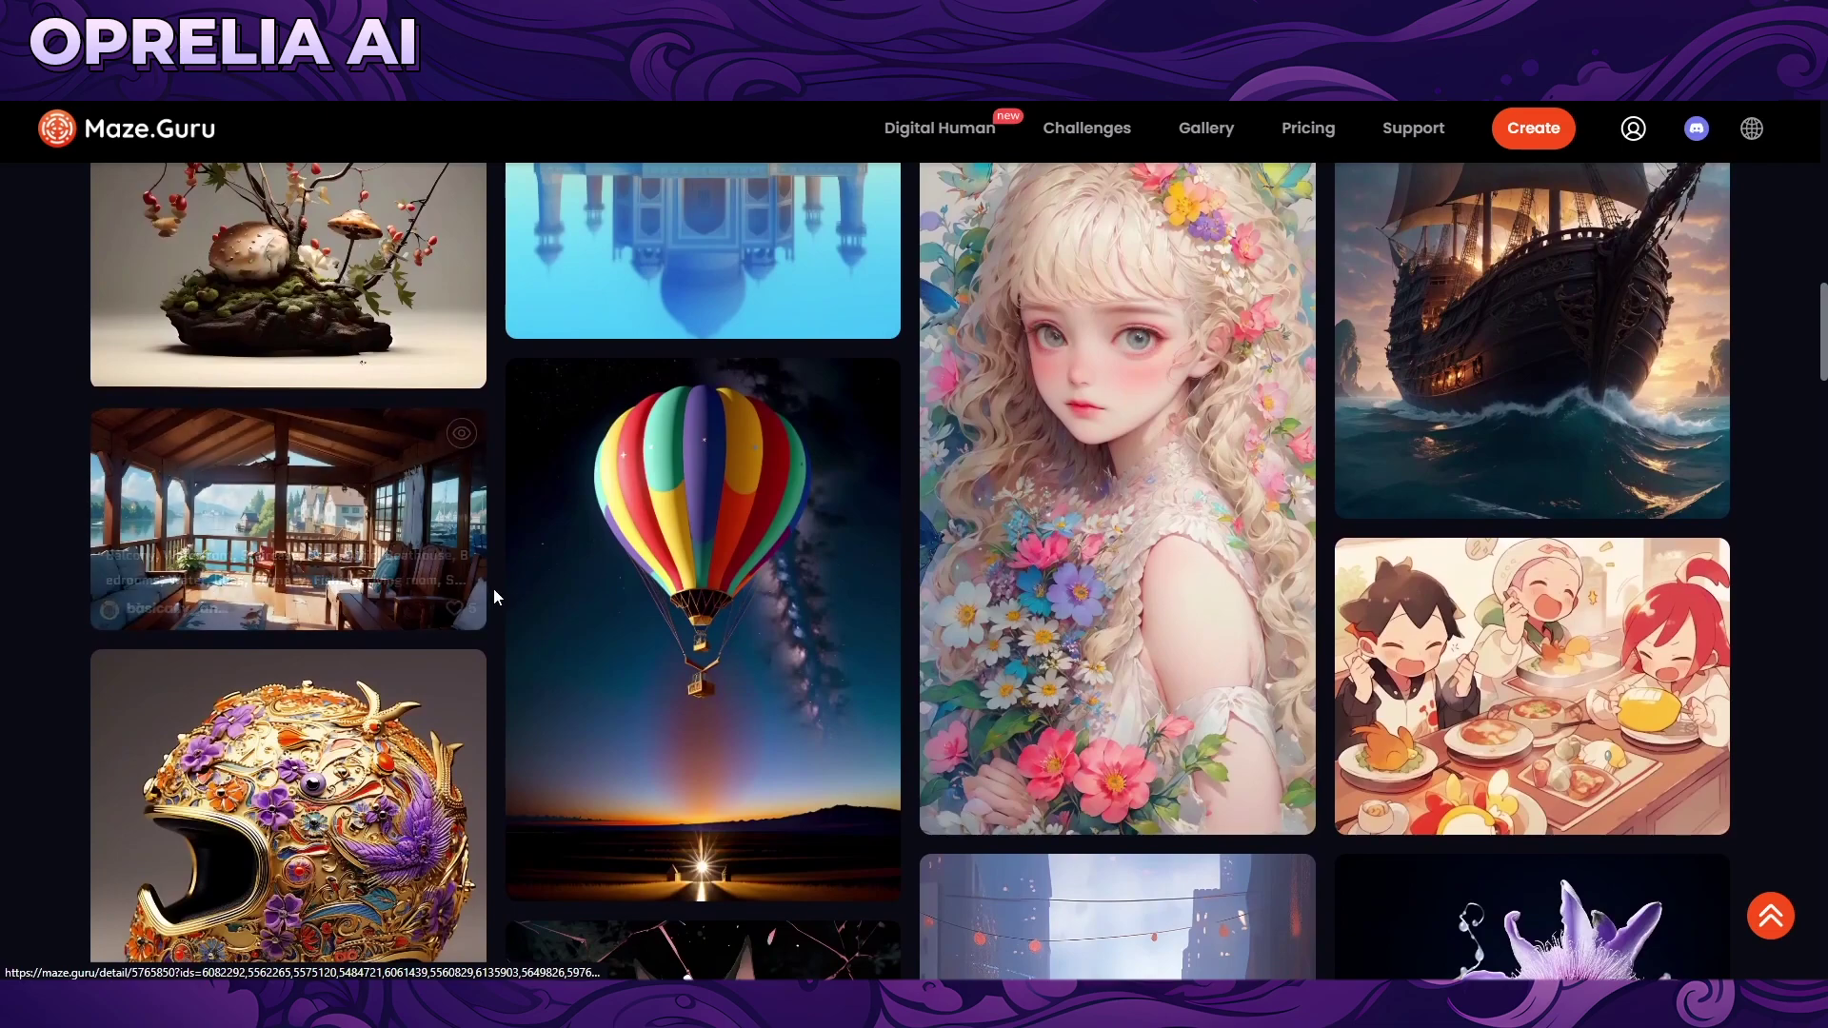
pyautogui.scroll(-4, 498, 591)
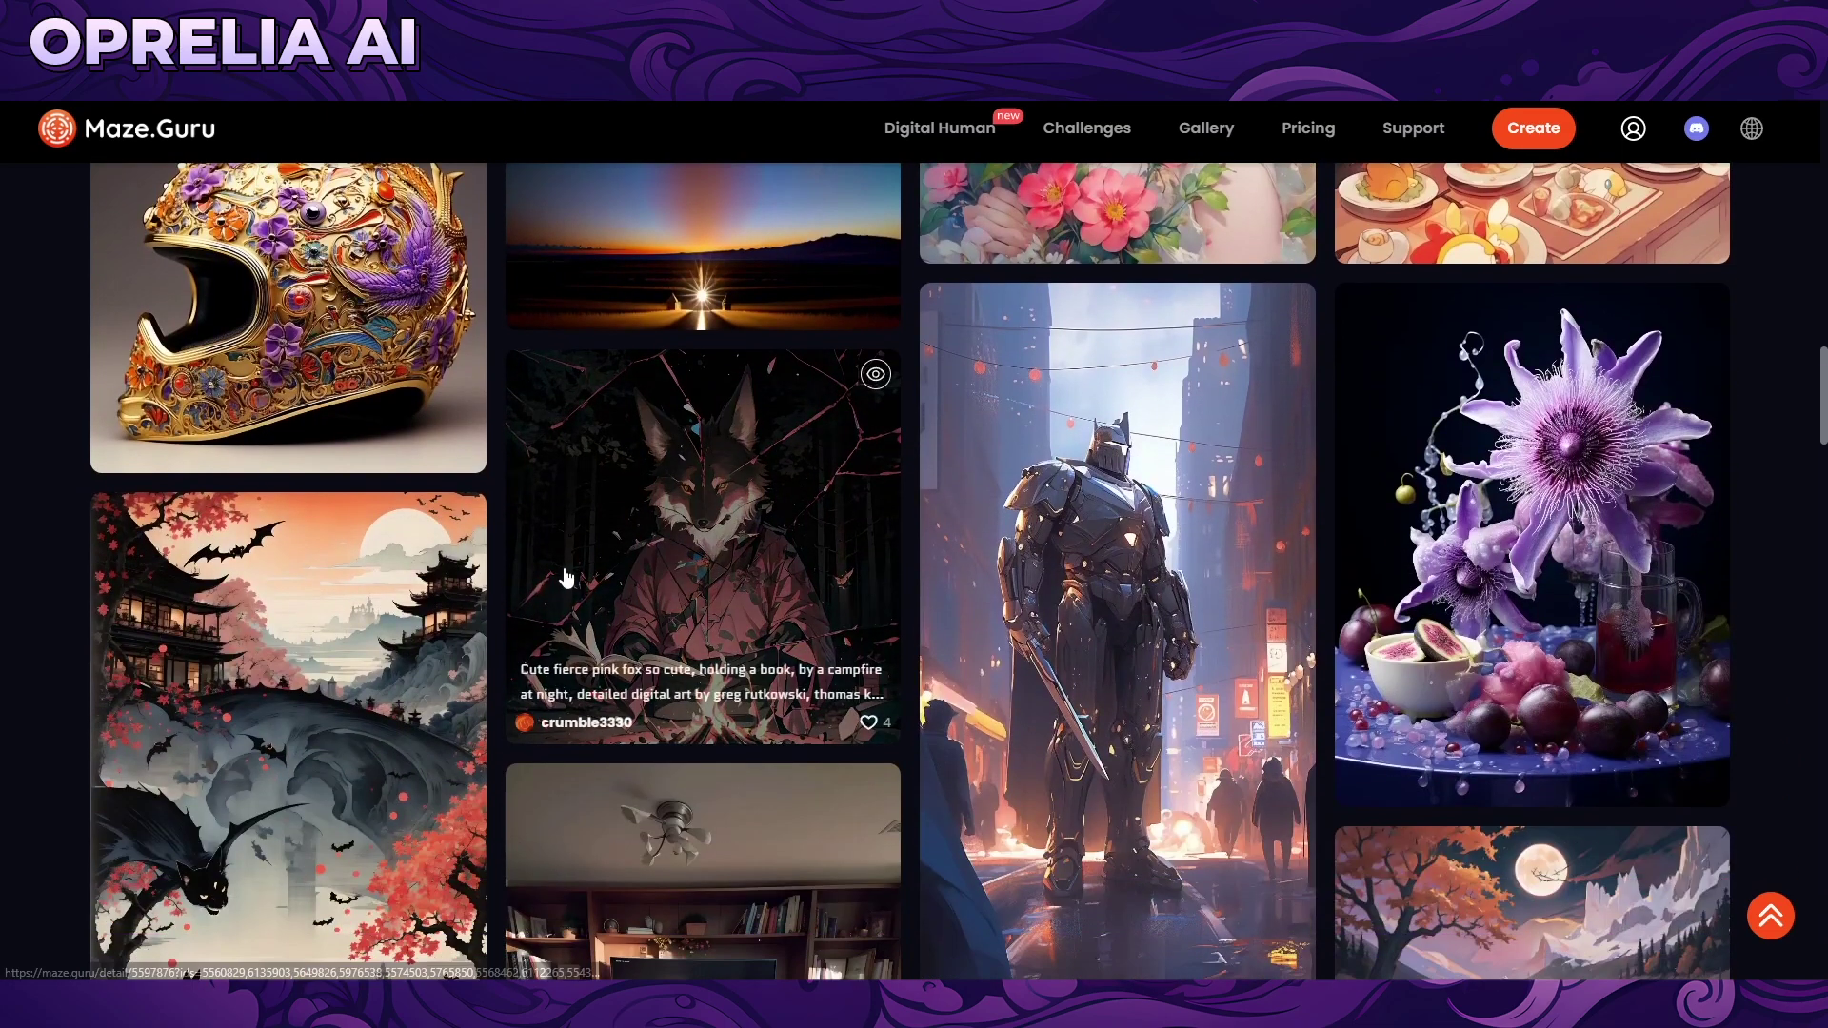
pyautogui.scroll(-7, 493, 545)
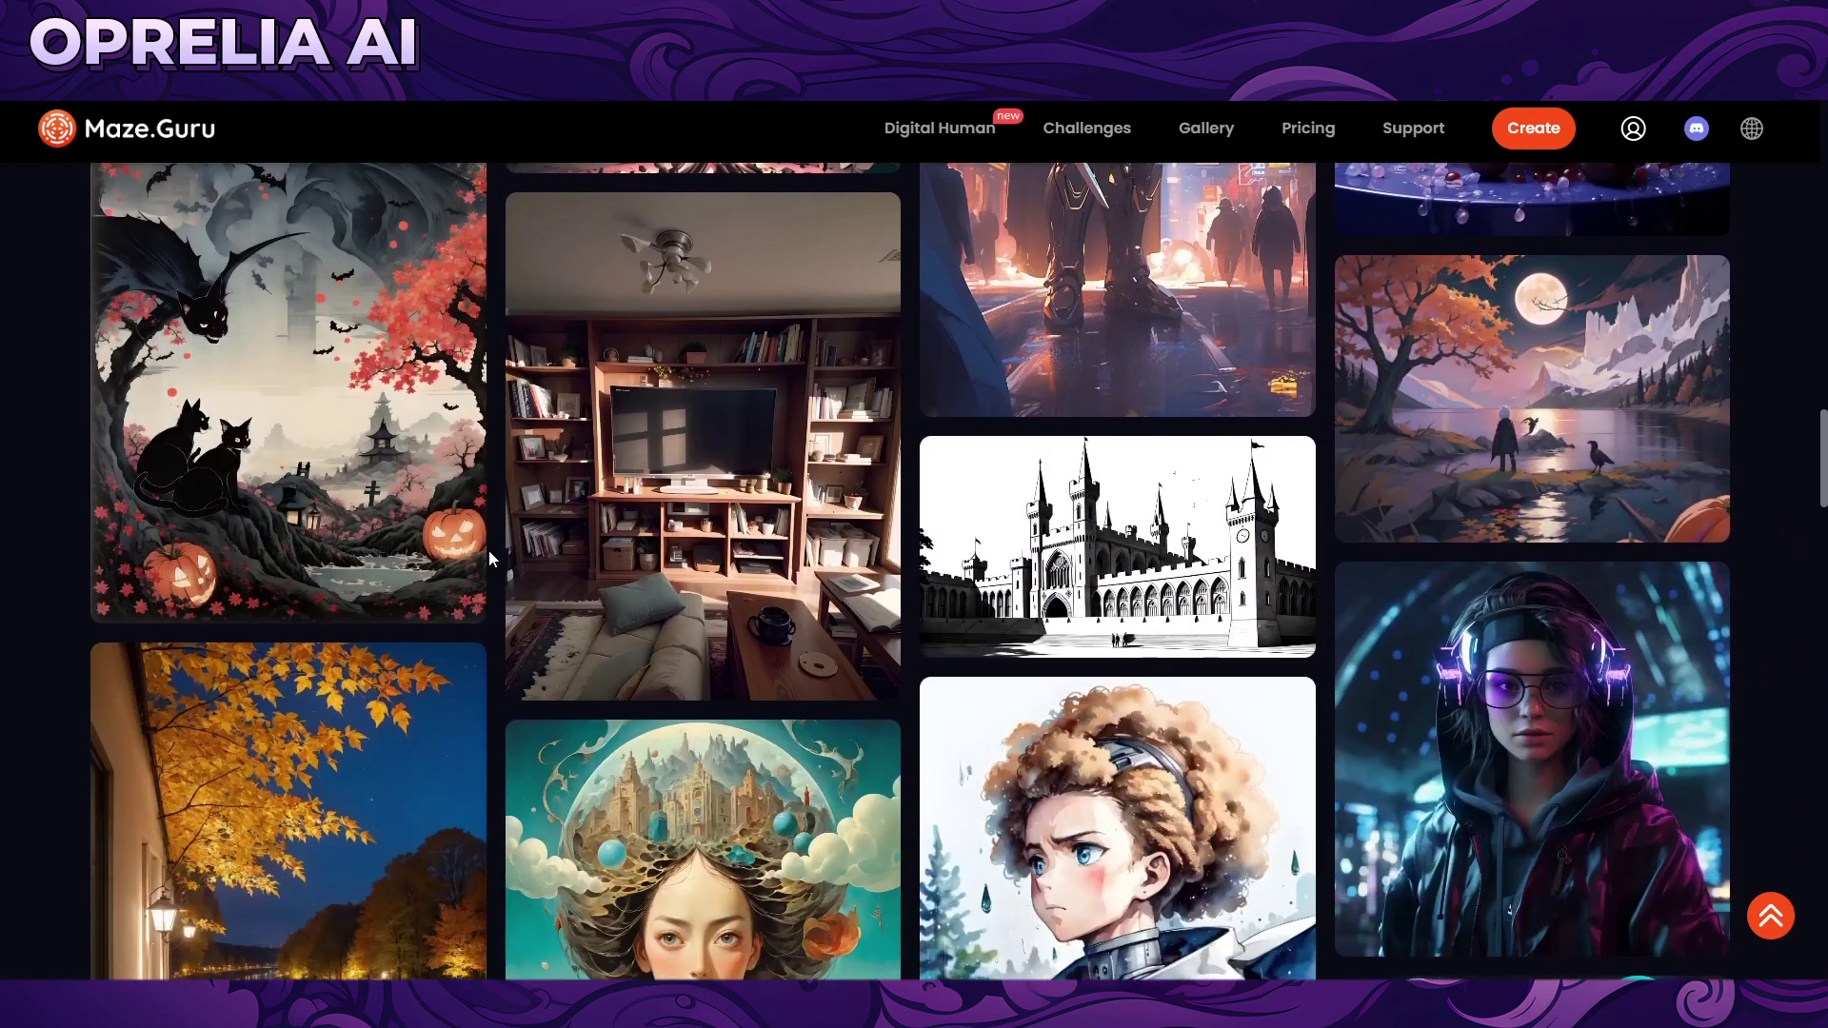
pyautogui.scroll(-4, 897, 526)
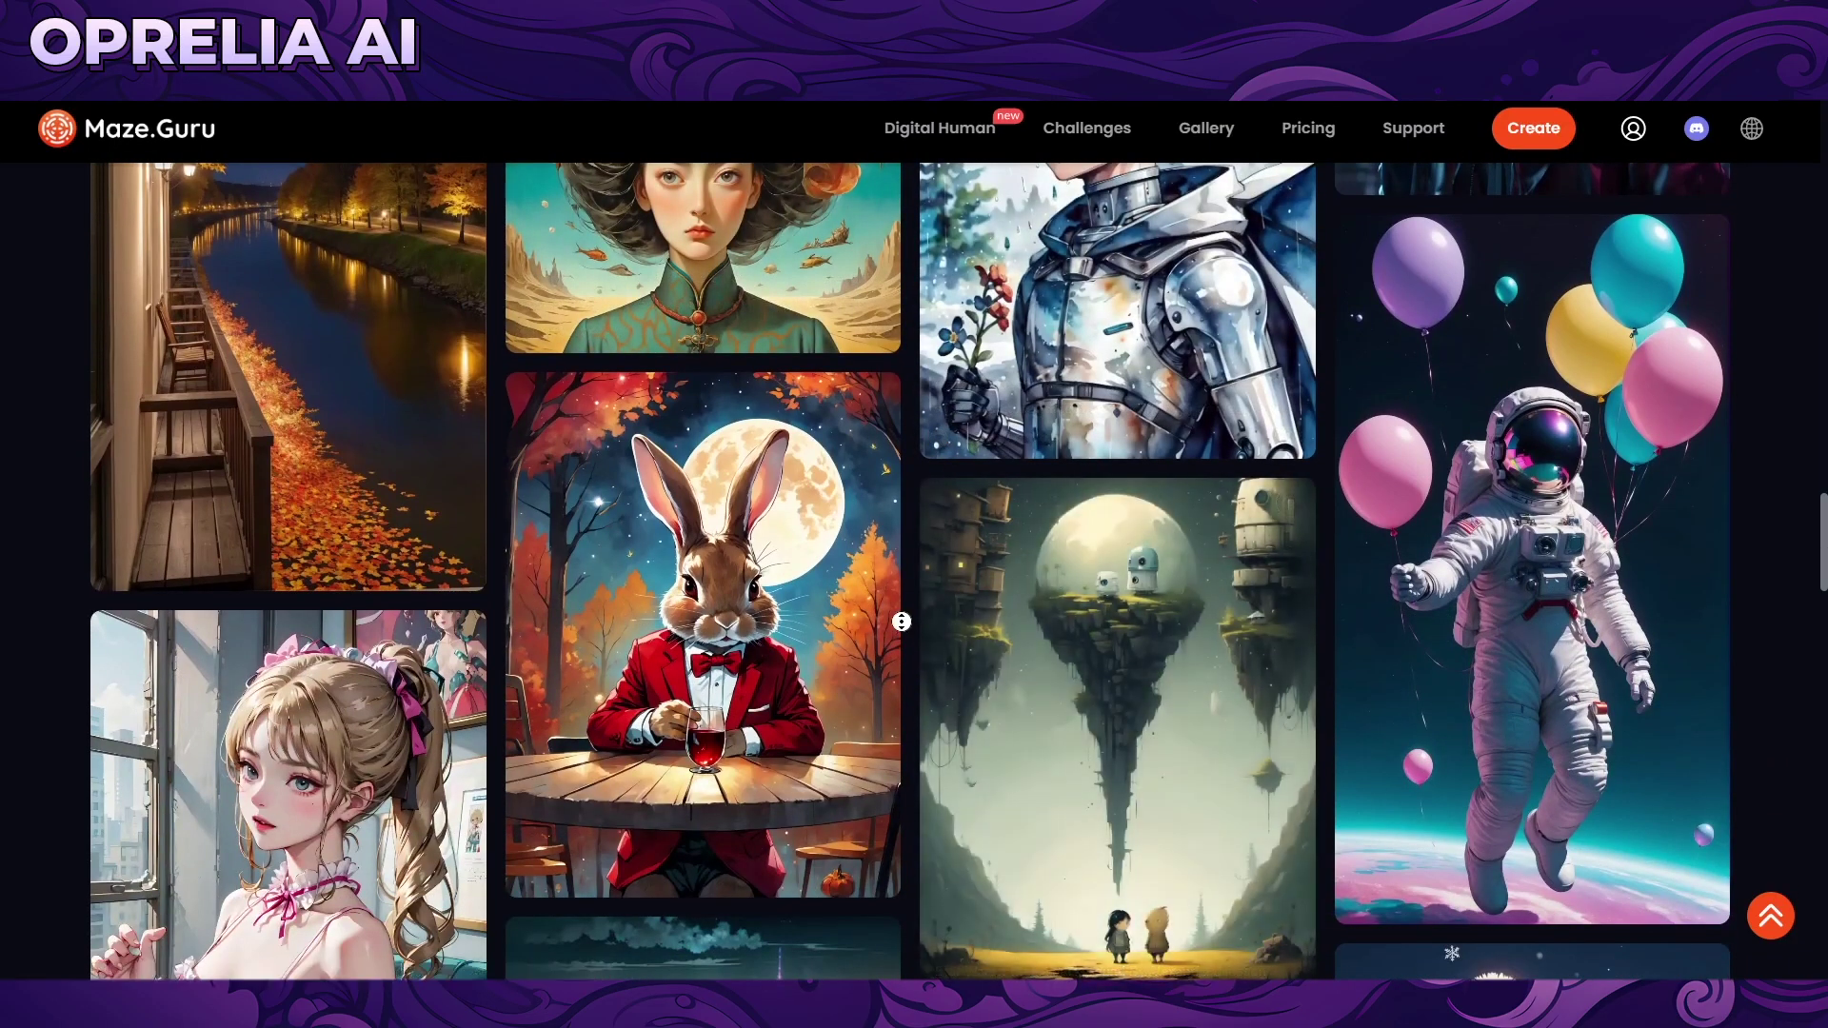
pyautogui.scroll(15, 902, 616)
pyautogui.scroll(10, 897, 467)
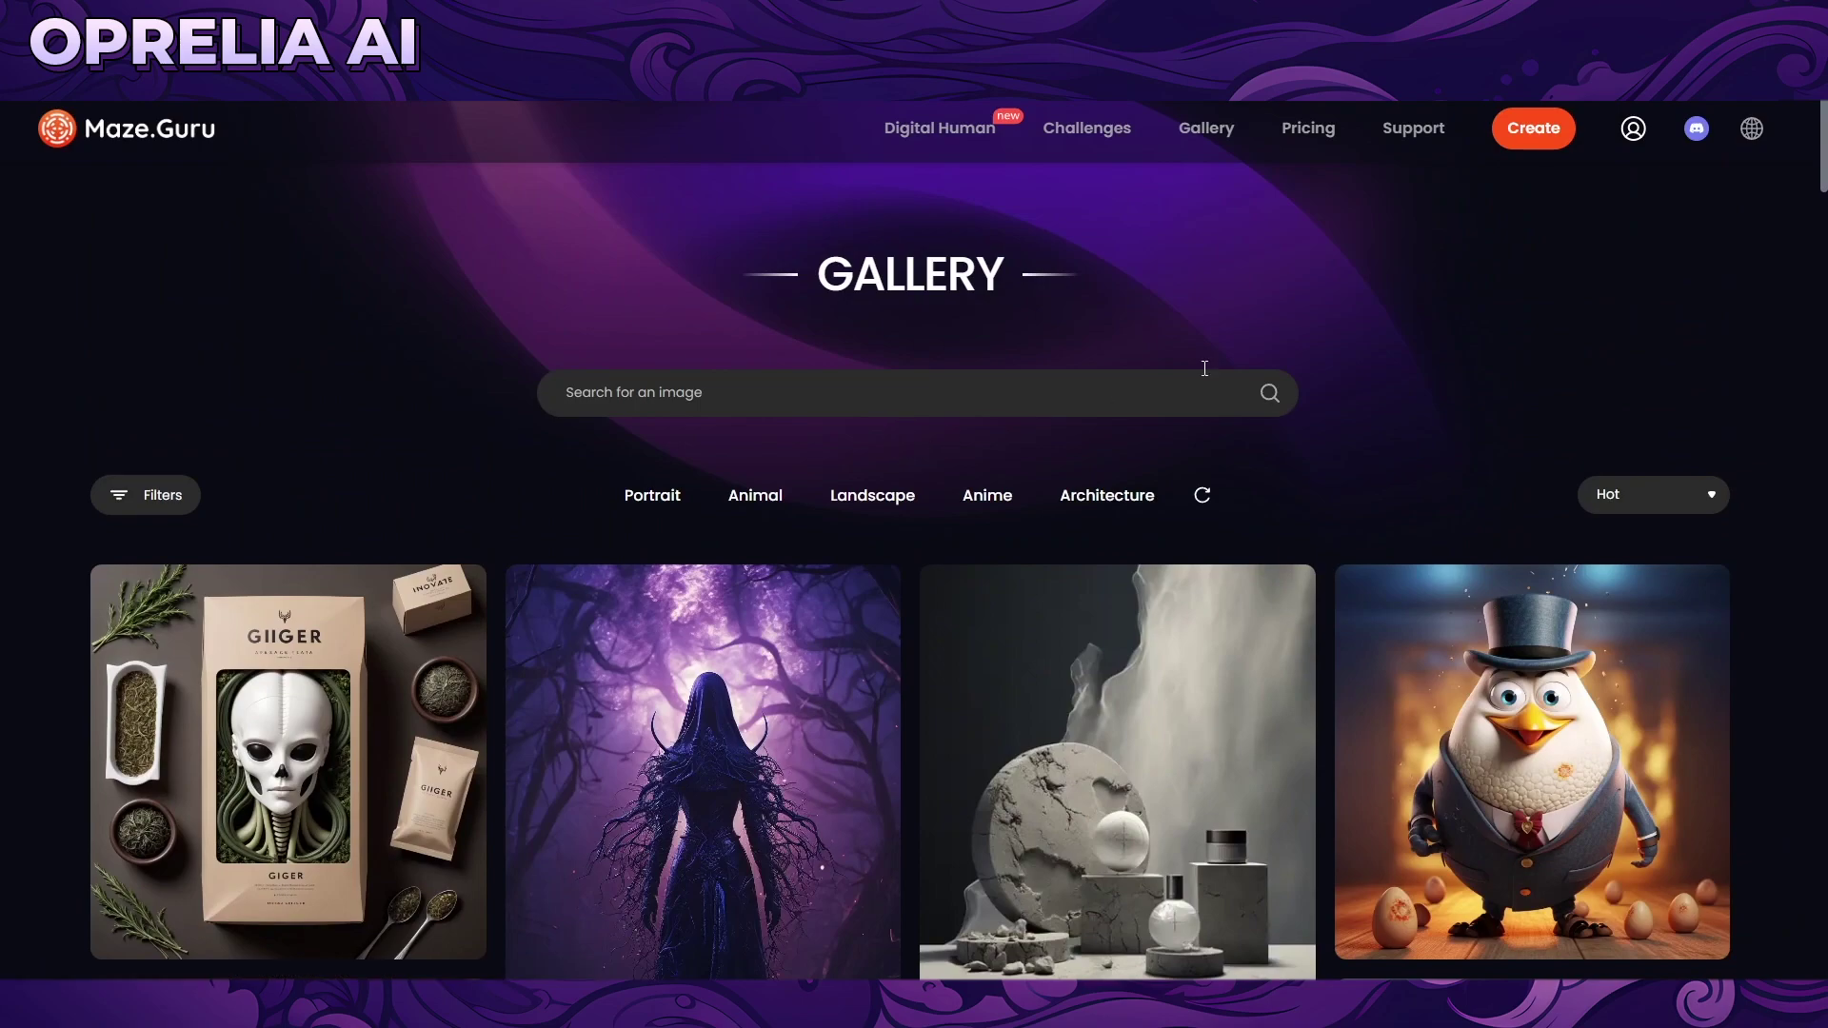
# Step: Sign in to Maze.Guru with a Google account
pyautogui.click(1633, 134)
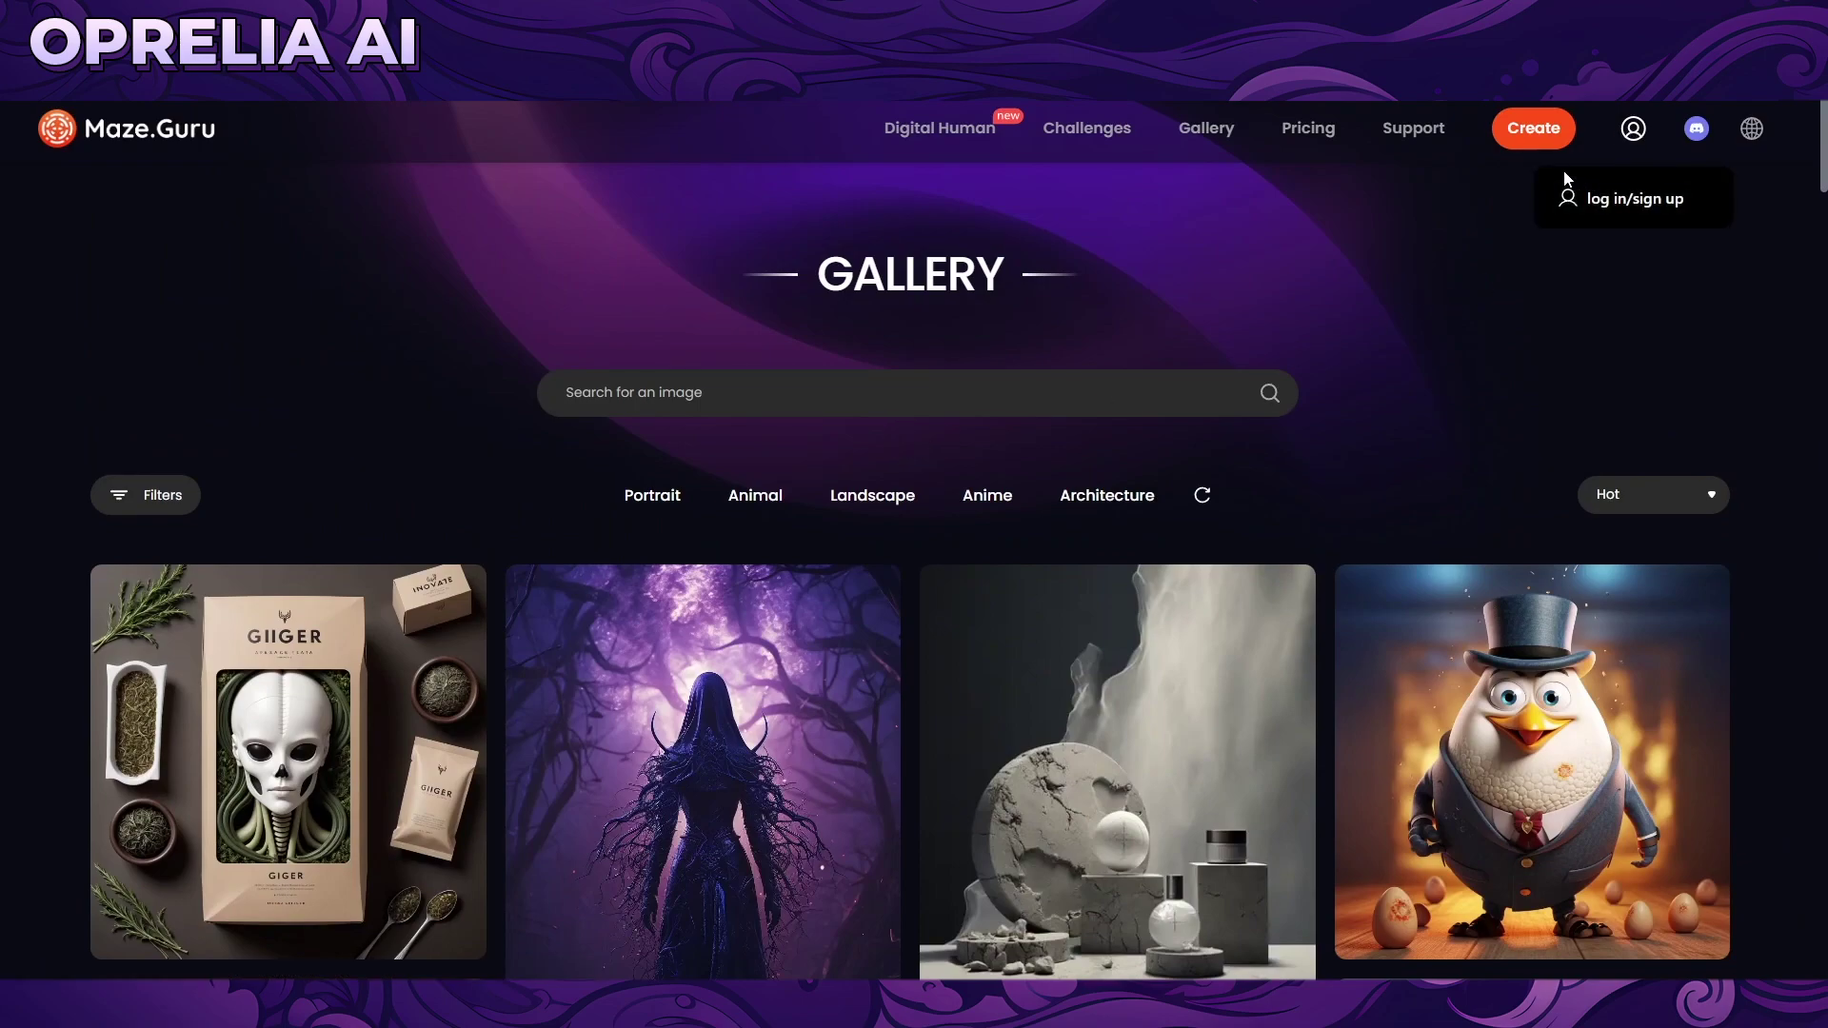
pyautogui.click(1589, 204)
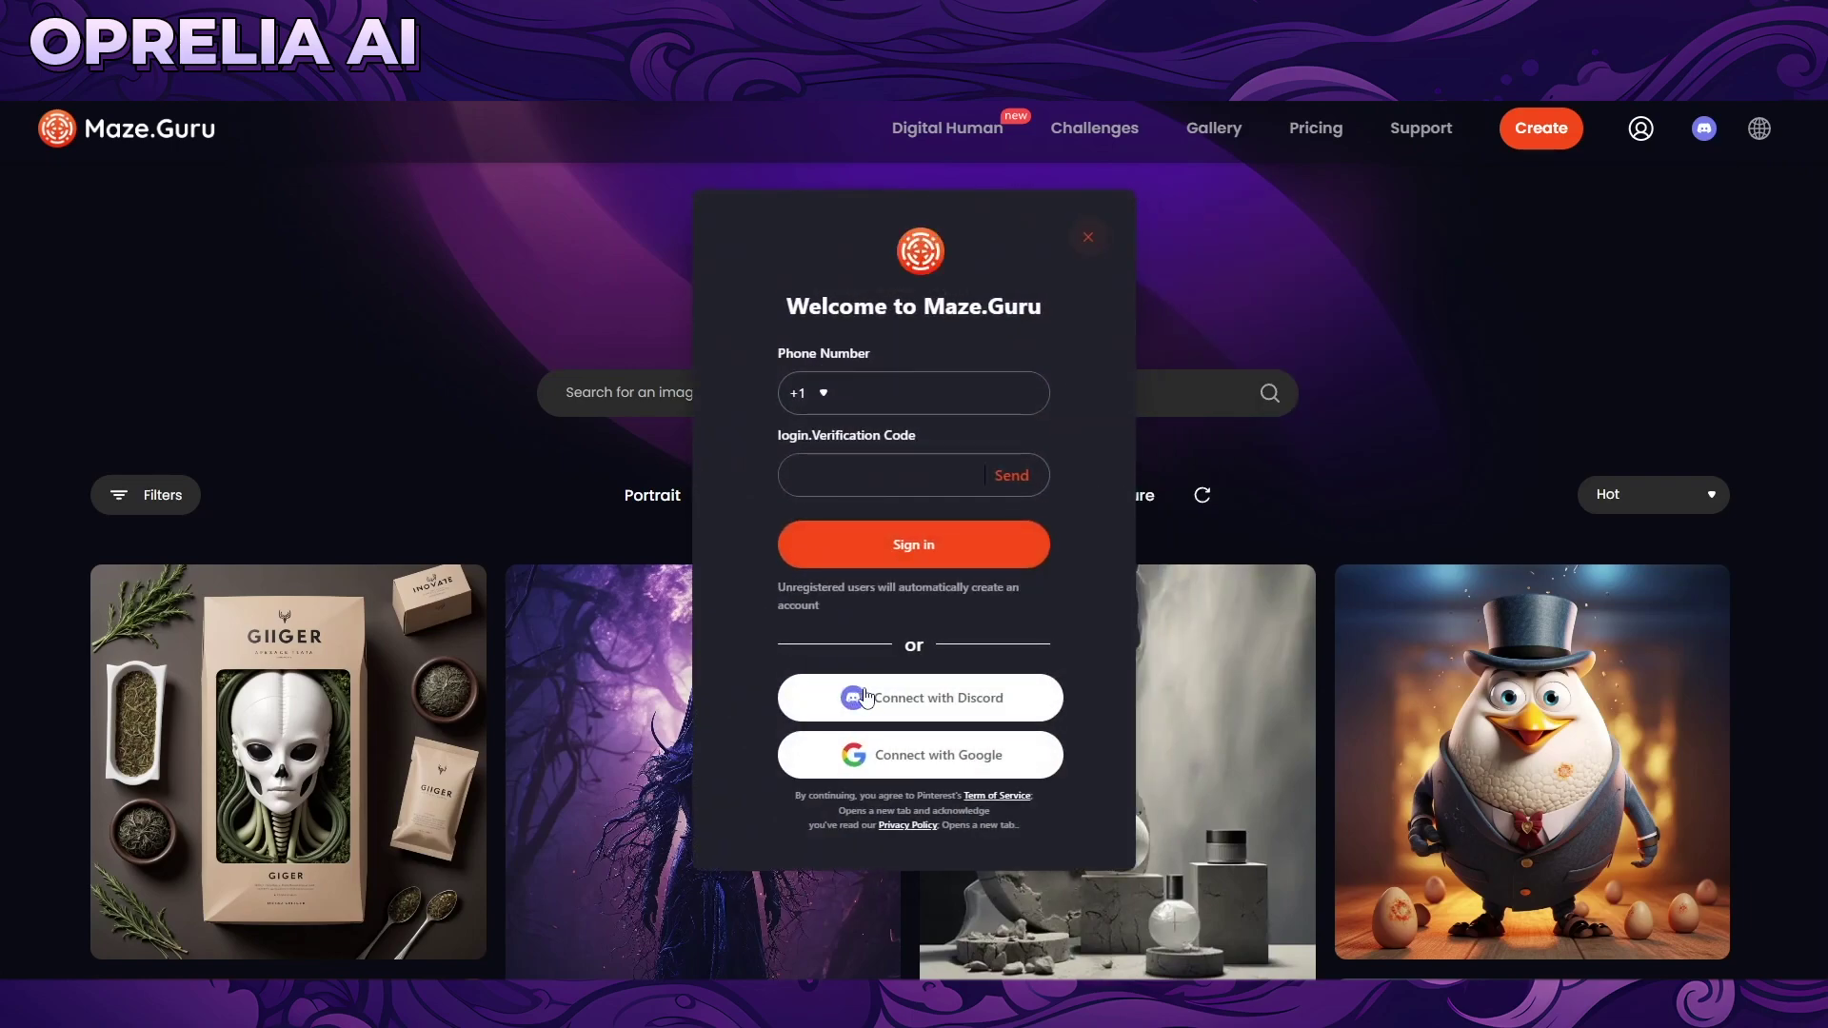
pyautogui.click(861, 755)
pyautogui.click(888, 431)
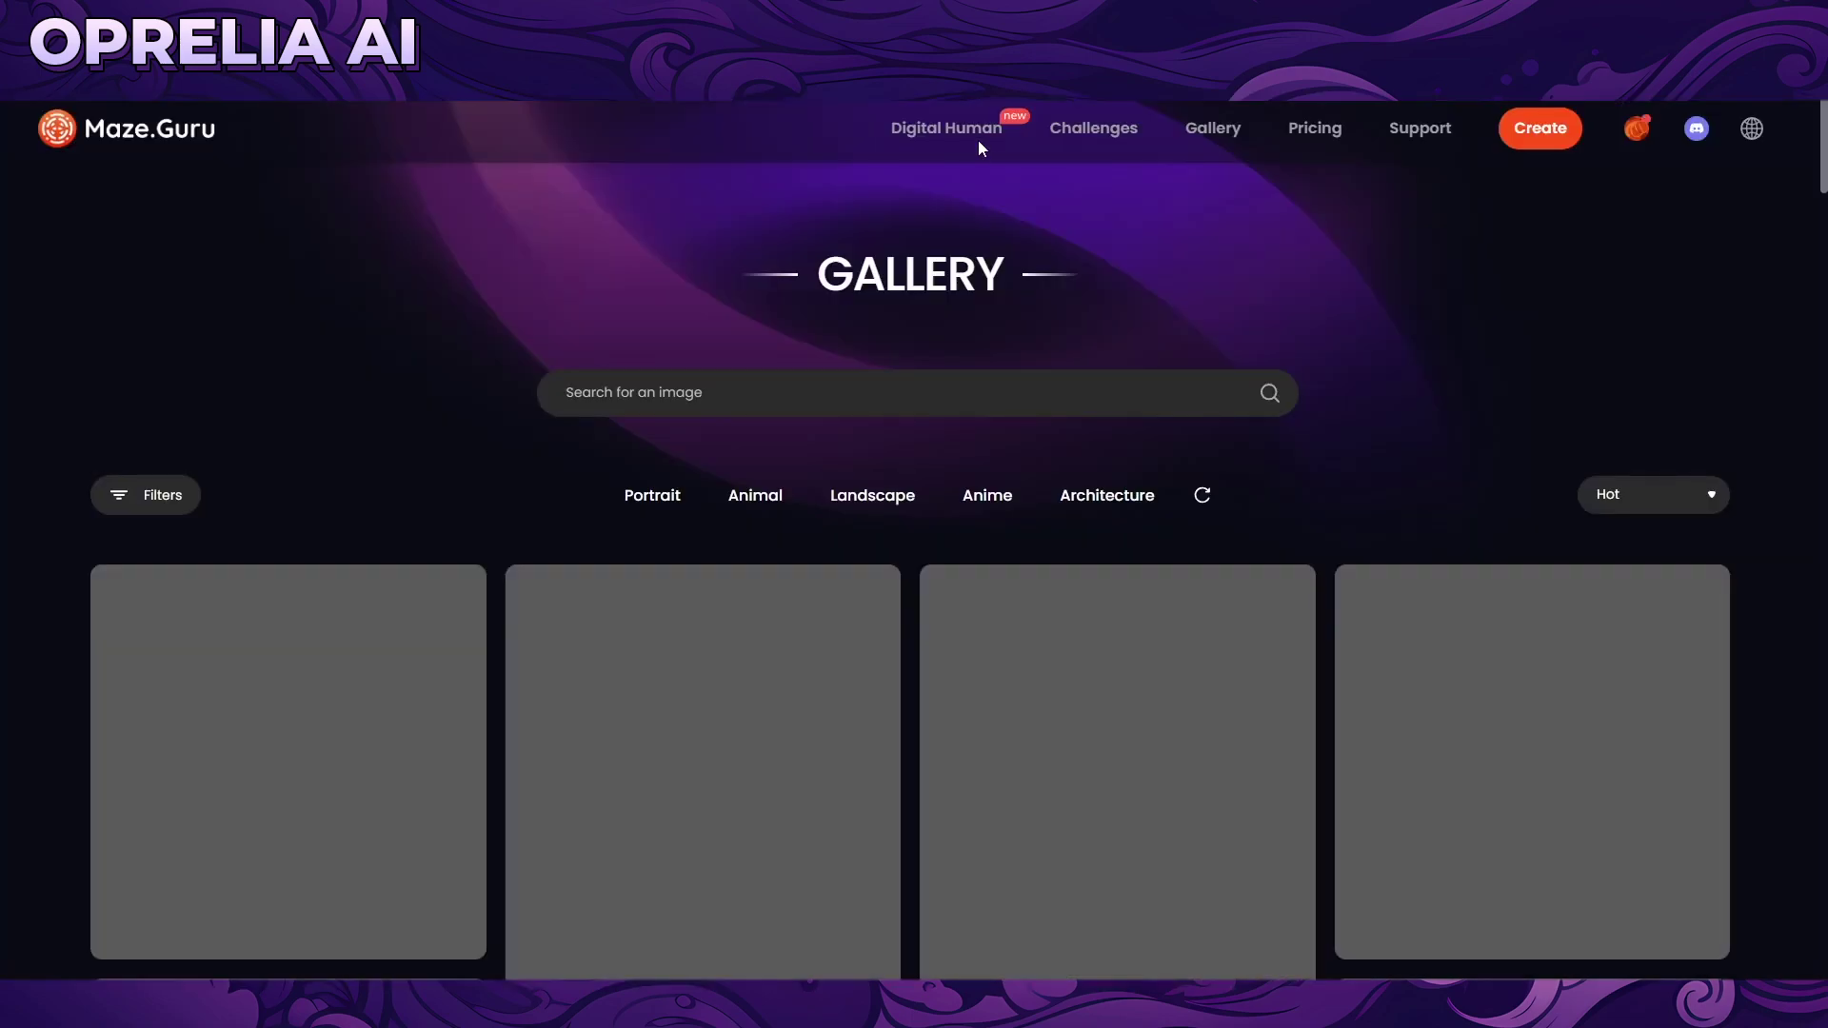
# Step: Upload a photo in Digital Human, quick-start it, and advance to Step 2: Choose Style ID
pyautogui.click(979, 140)
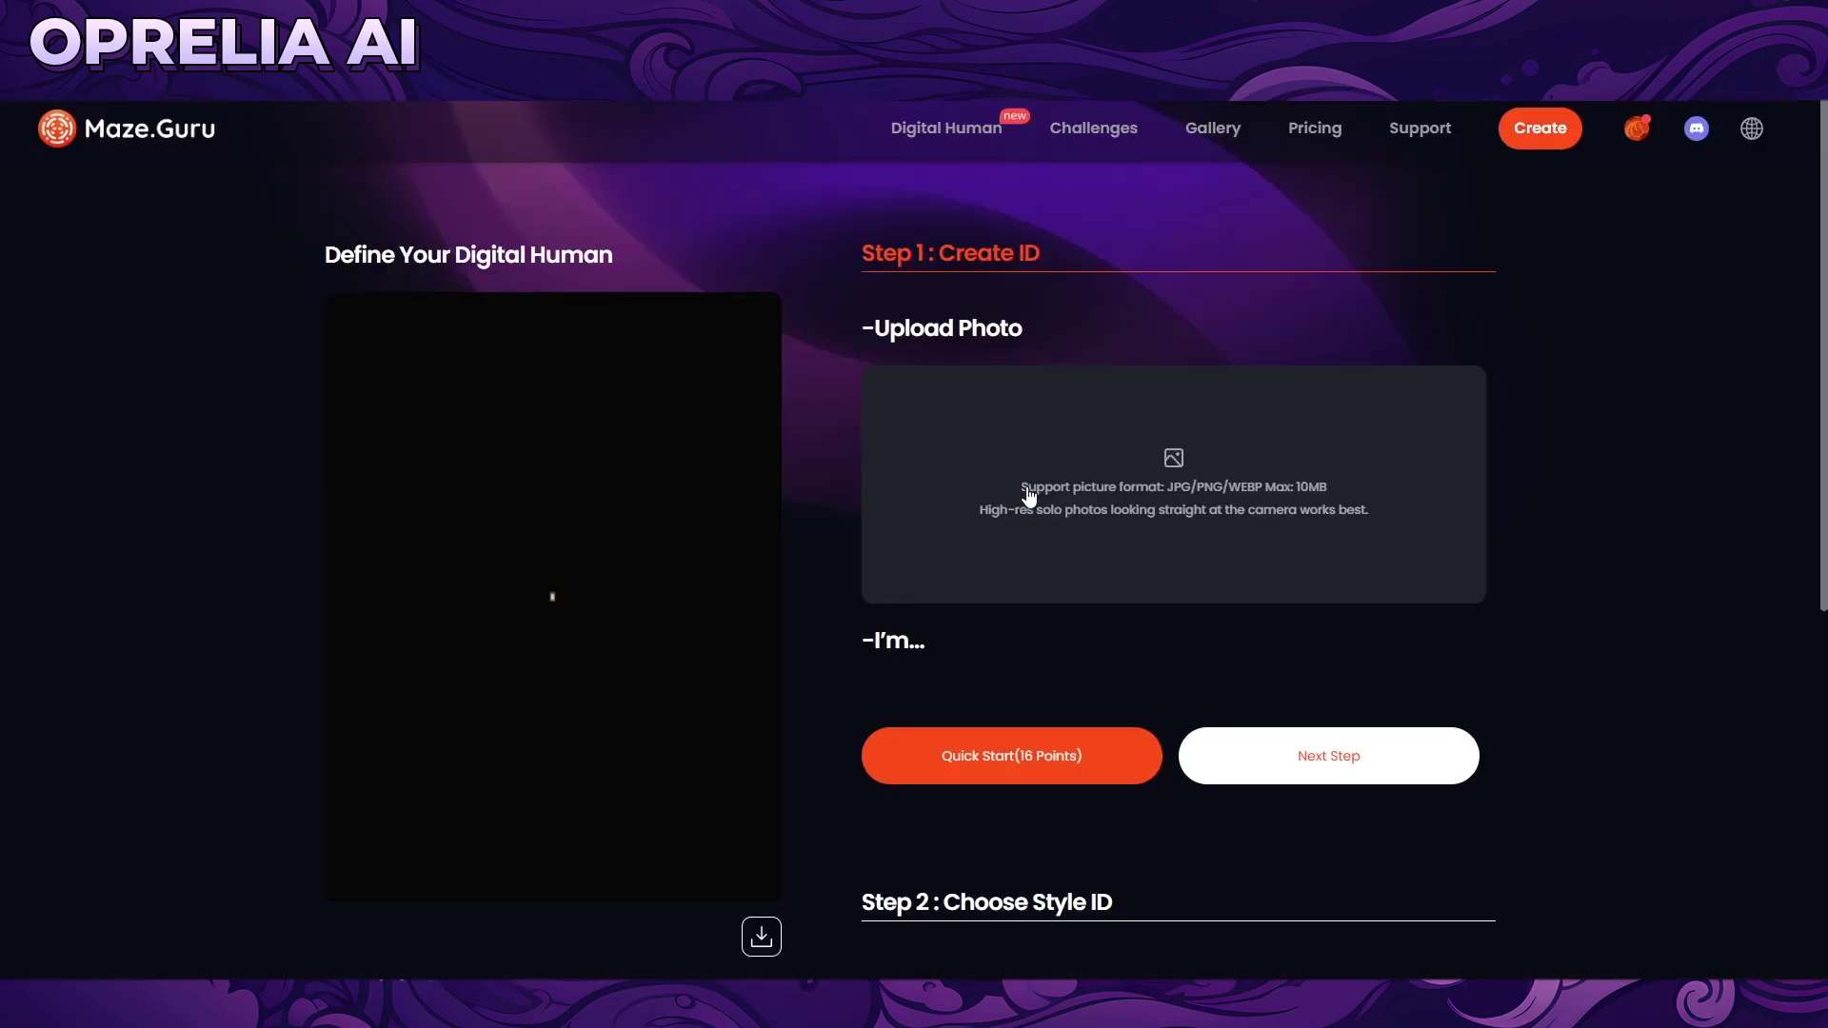
pyautogui.click(1012, 509)
pyautogui.scroll(-5, 783, 575)
pyautogui.doubleClick(731, 471)
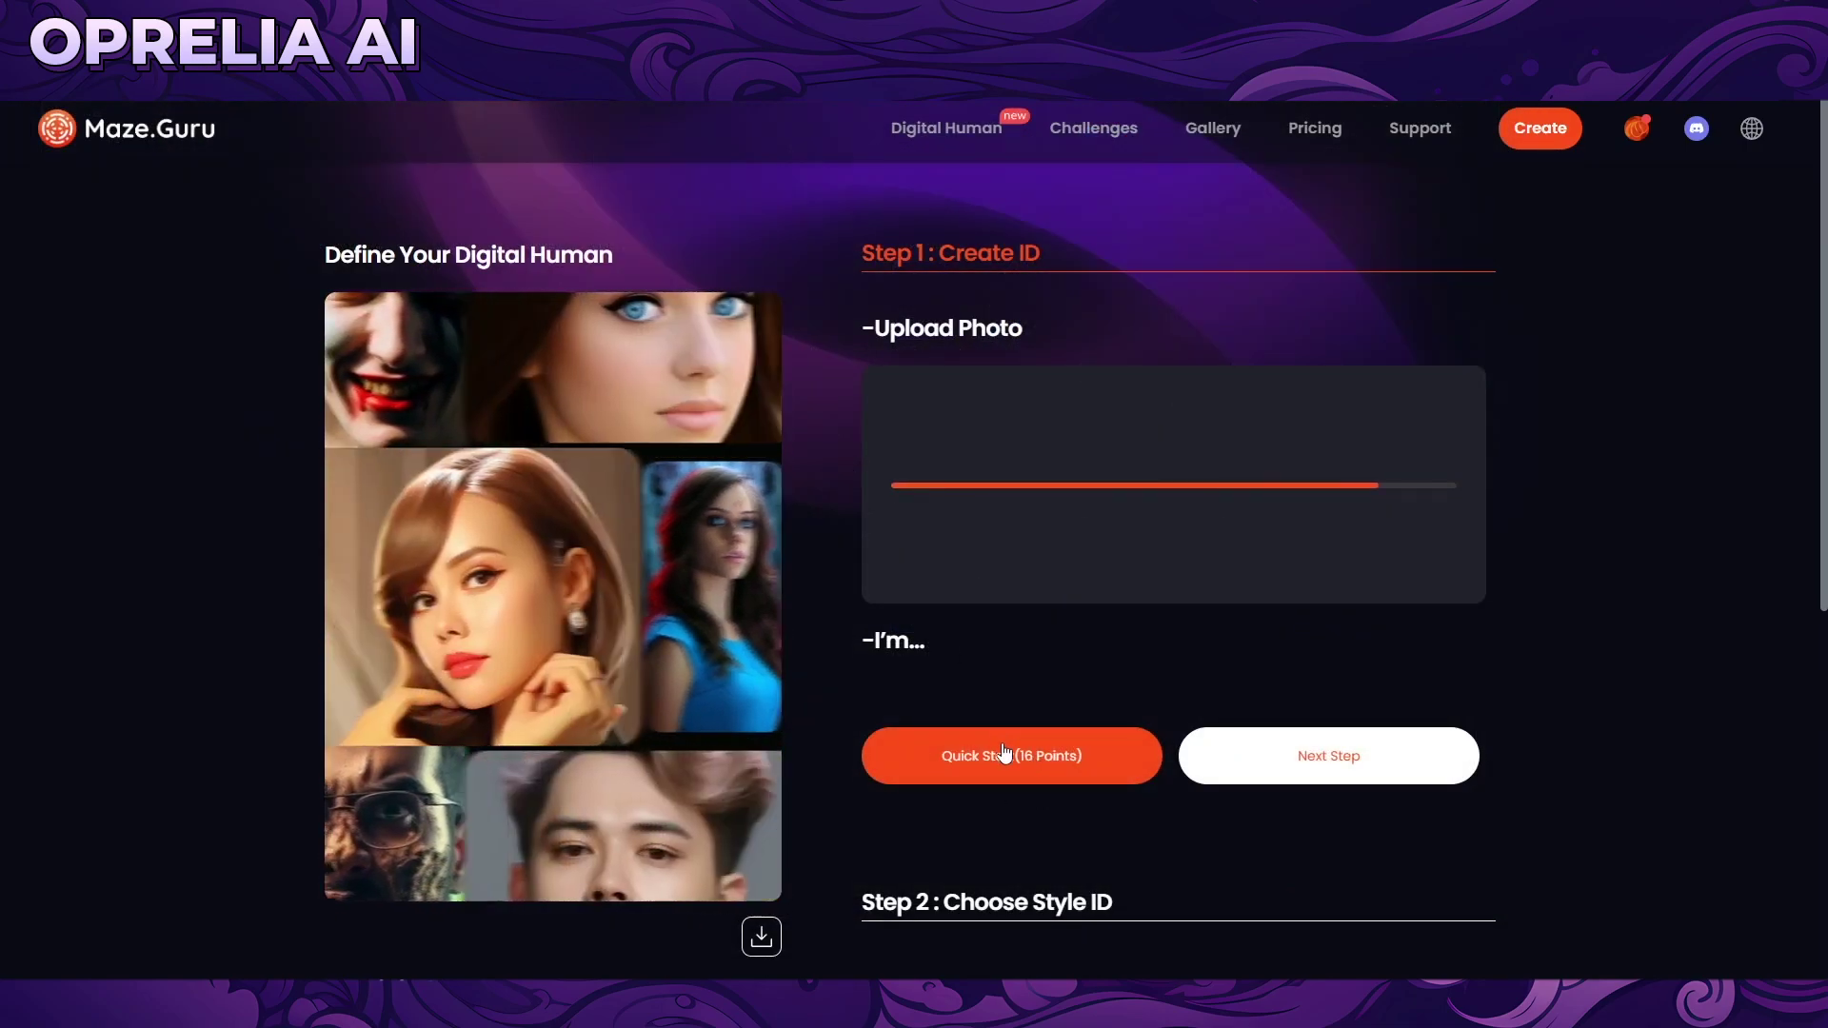
pyautogui.click(990, 757)
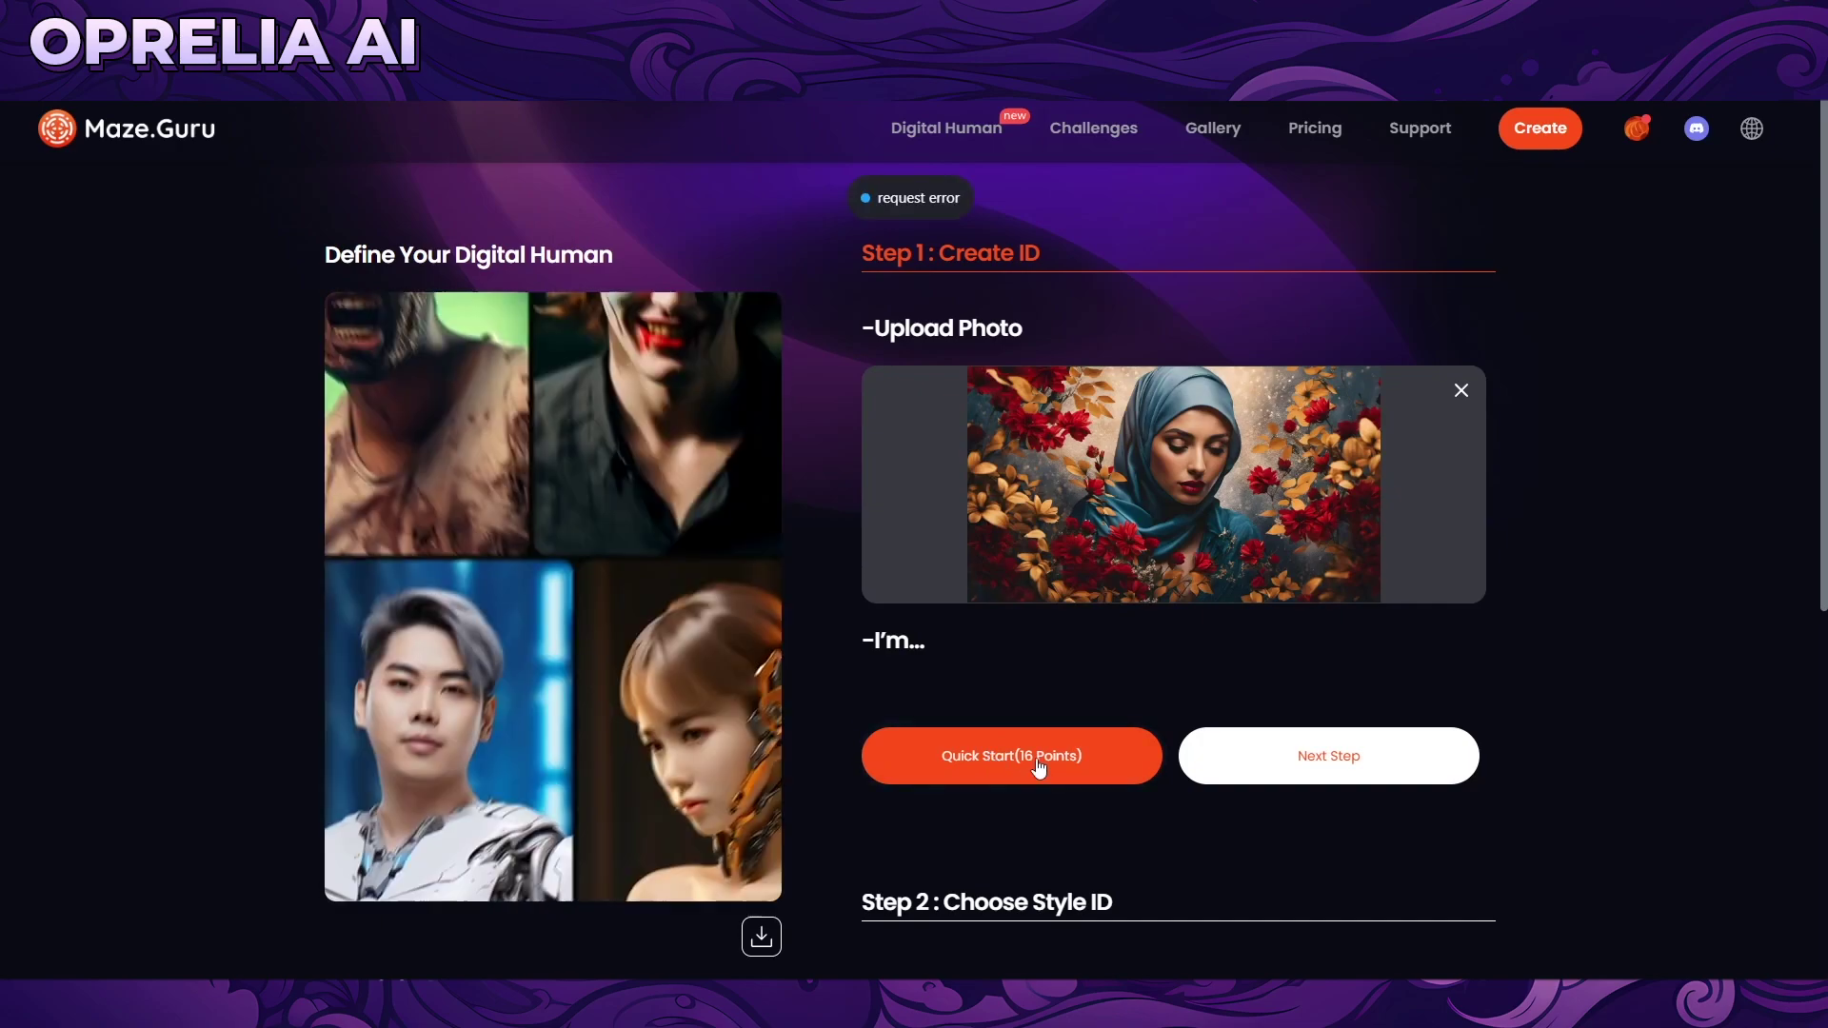
pyautogui.click(1371, 761)
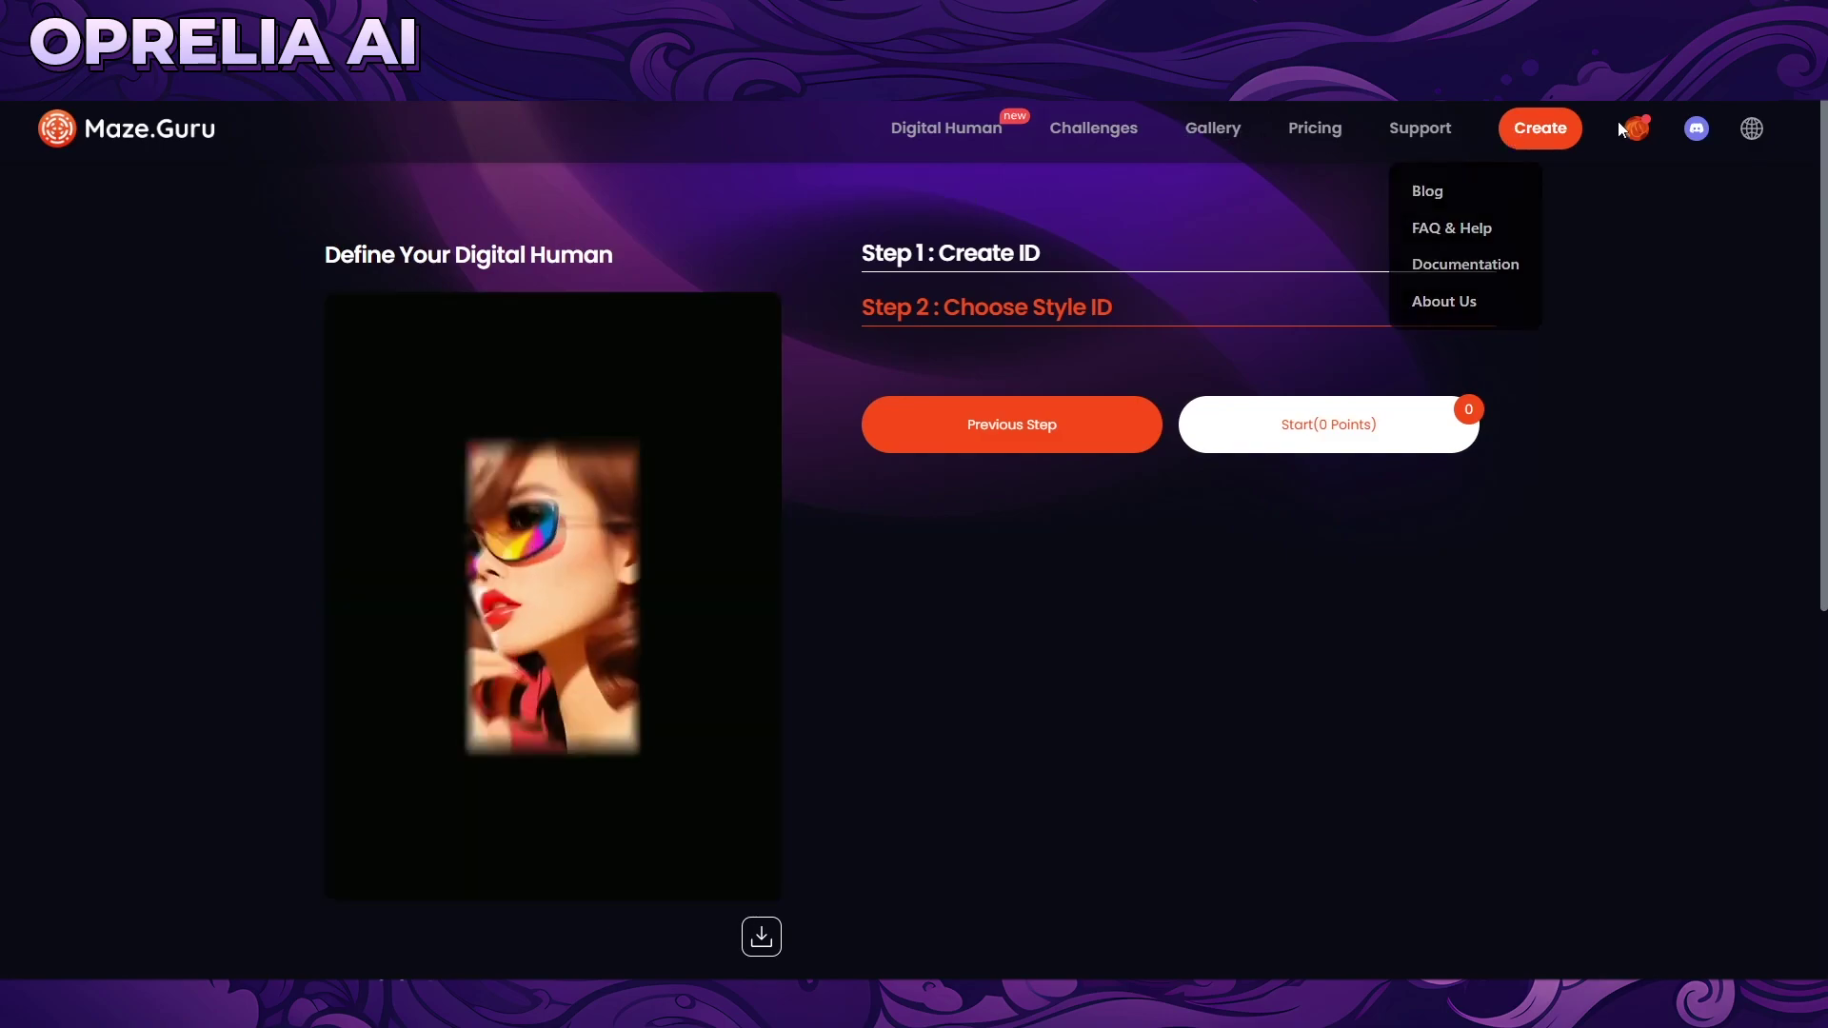
# Step: Open account Settings and scroll through the Accounts and Private Setting sections
pyautogui.moveTo(1637, 129)
pyautogui.click(1513, 270)
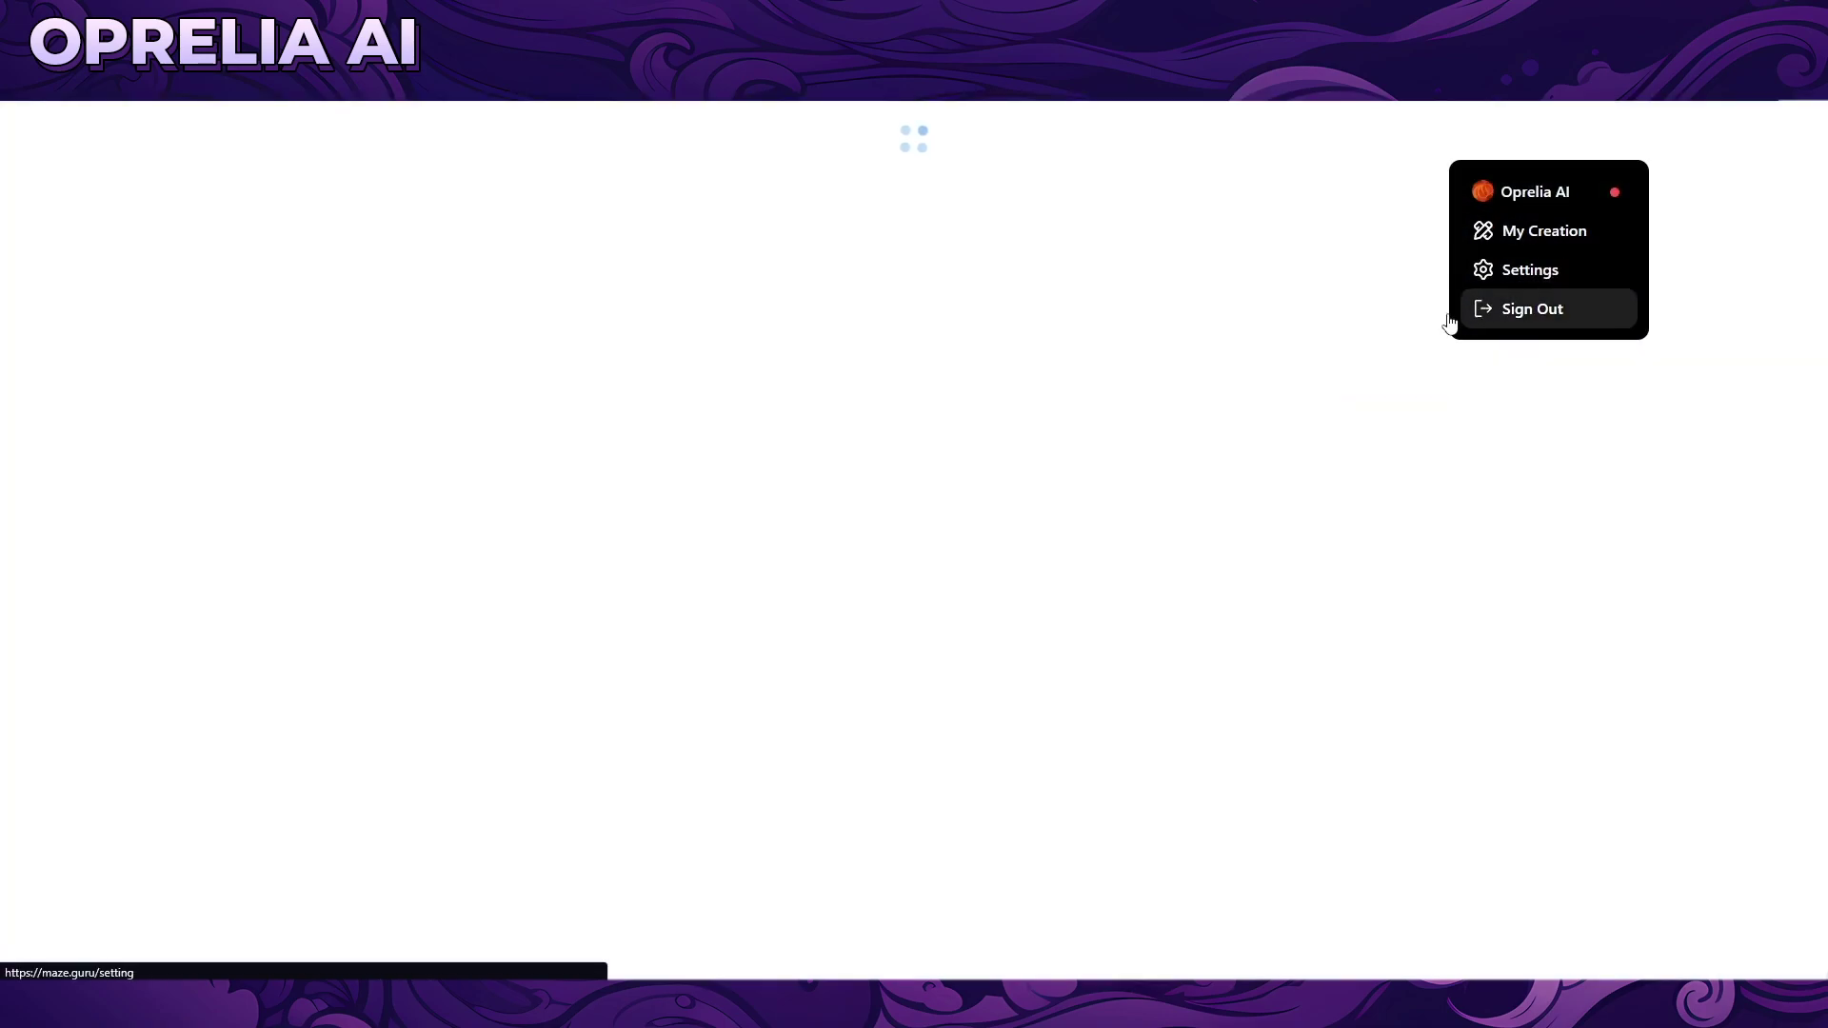
pyautogui.scroll(-2, 610, 595)
pyautogui.scroll(-1, 596, 595)
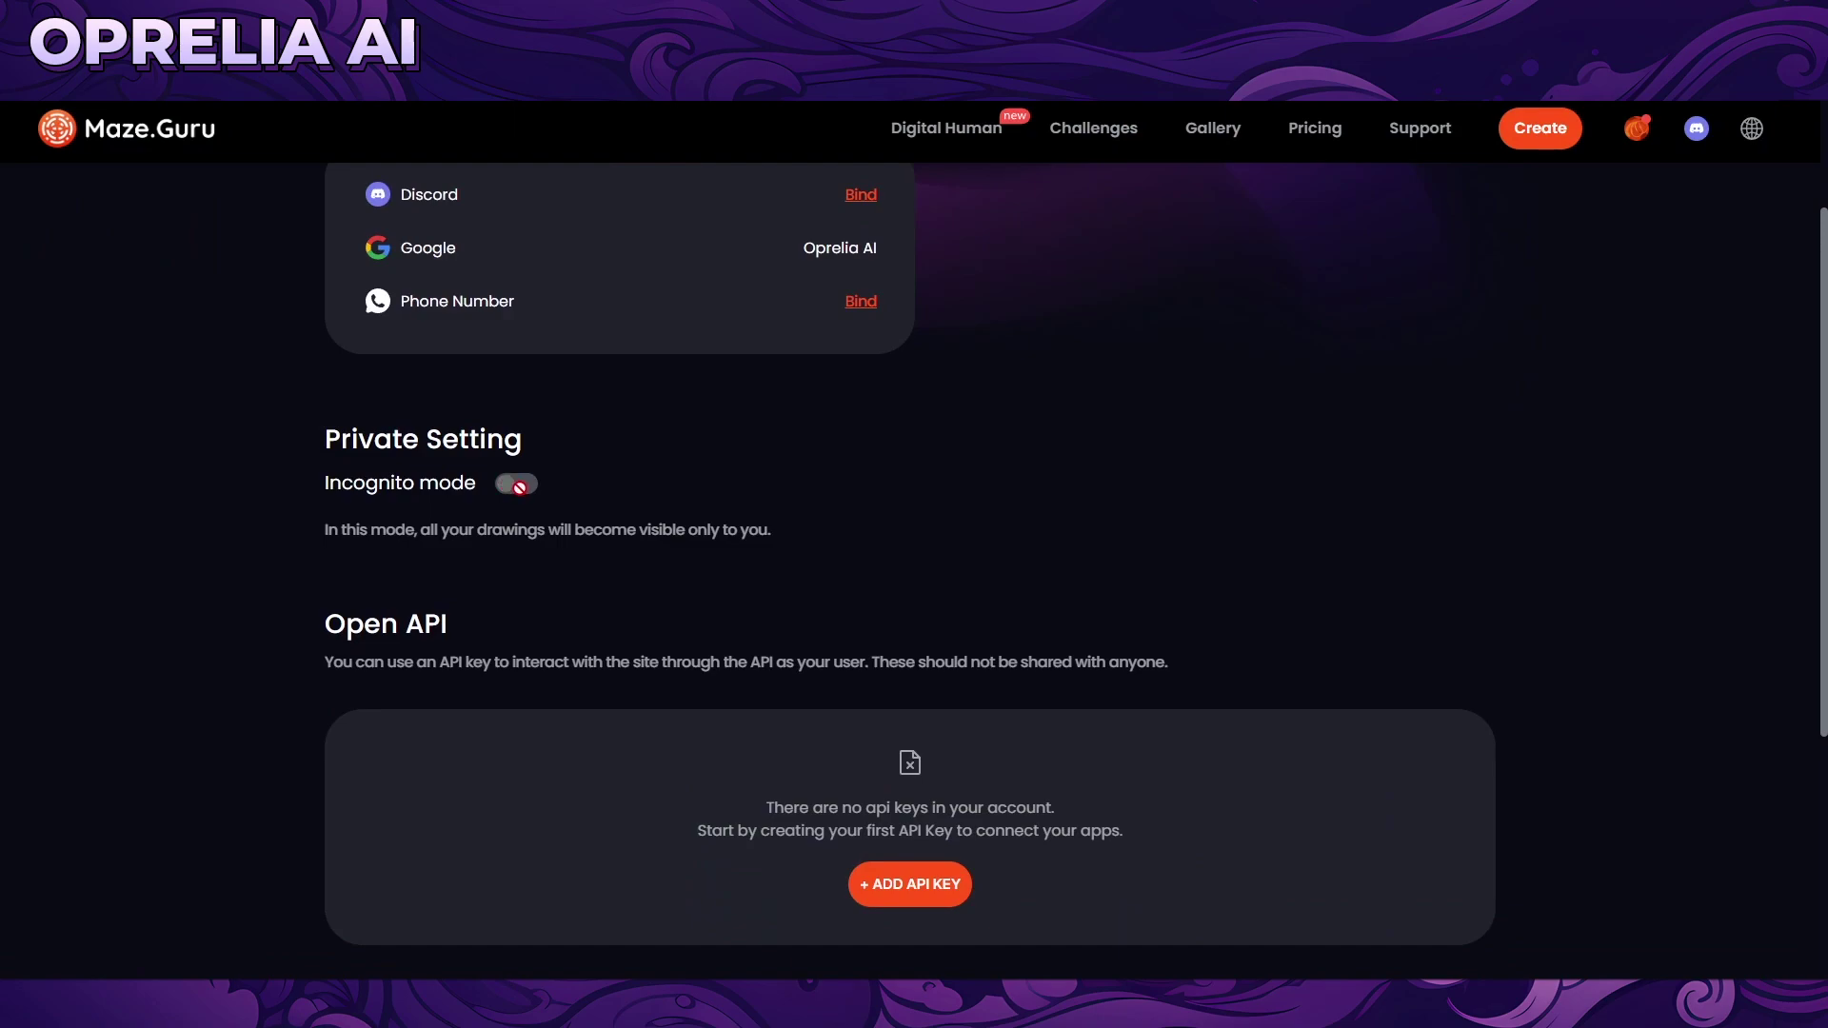
# Step: Highlight the incognito mode explanation and review Open API before returning to the generator
pyautogui.tripleClick(502, 542)
pyautogui.click(827, 545)
pyautogui.scroll(-2, 1170, 615)
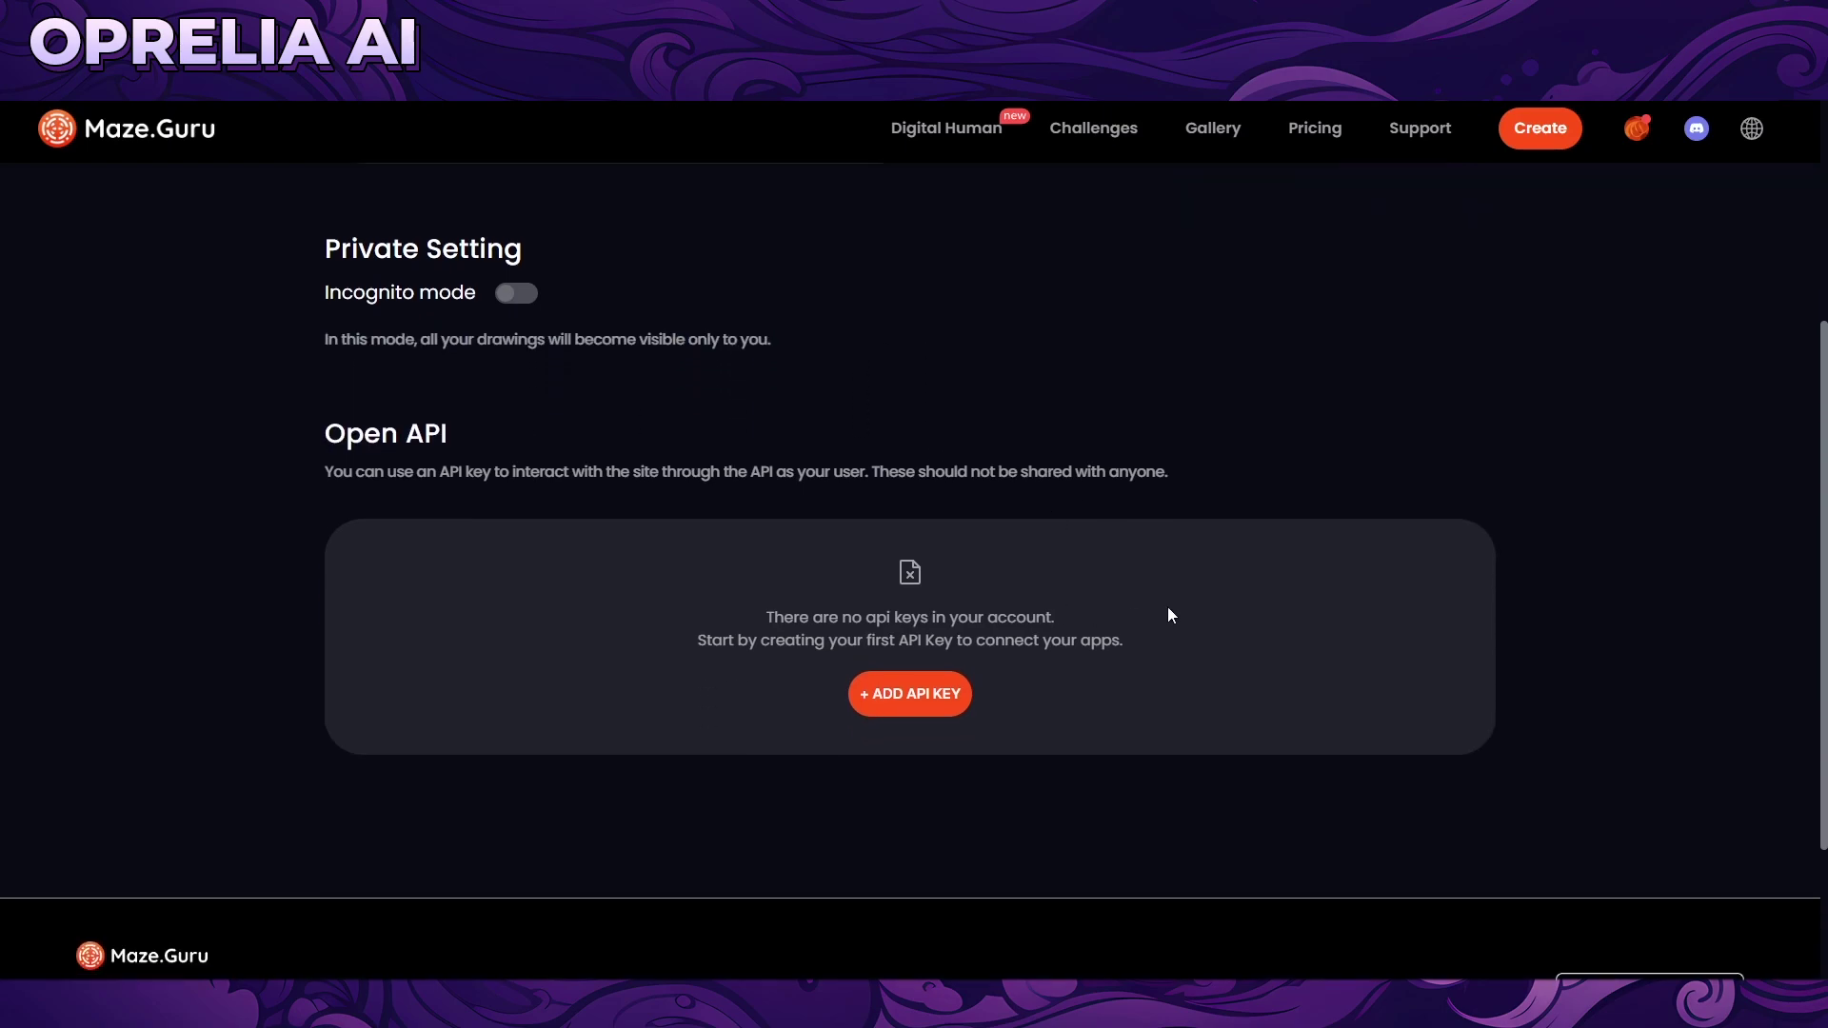
pyautogui.scroll(2, 1131, 613)
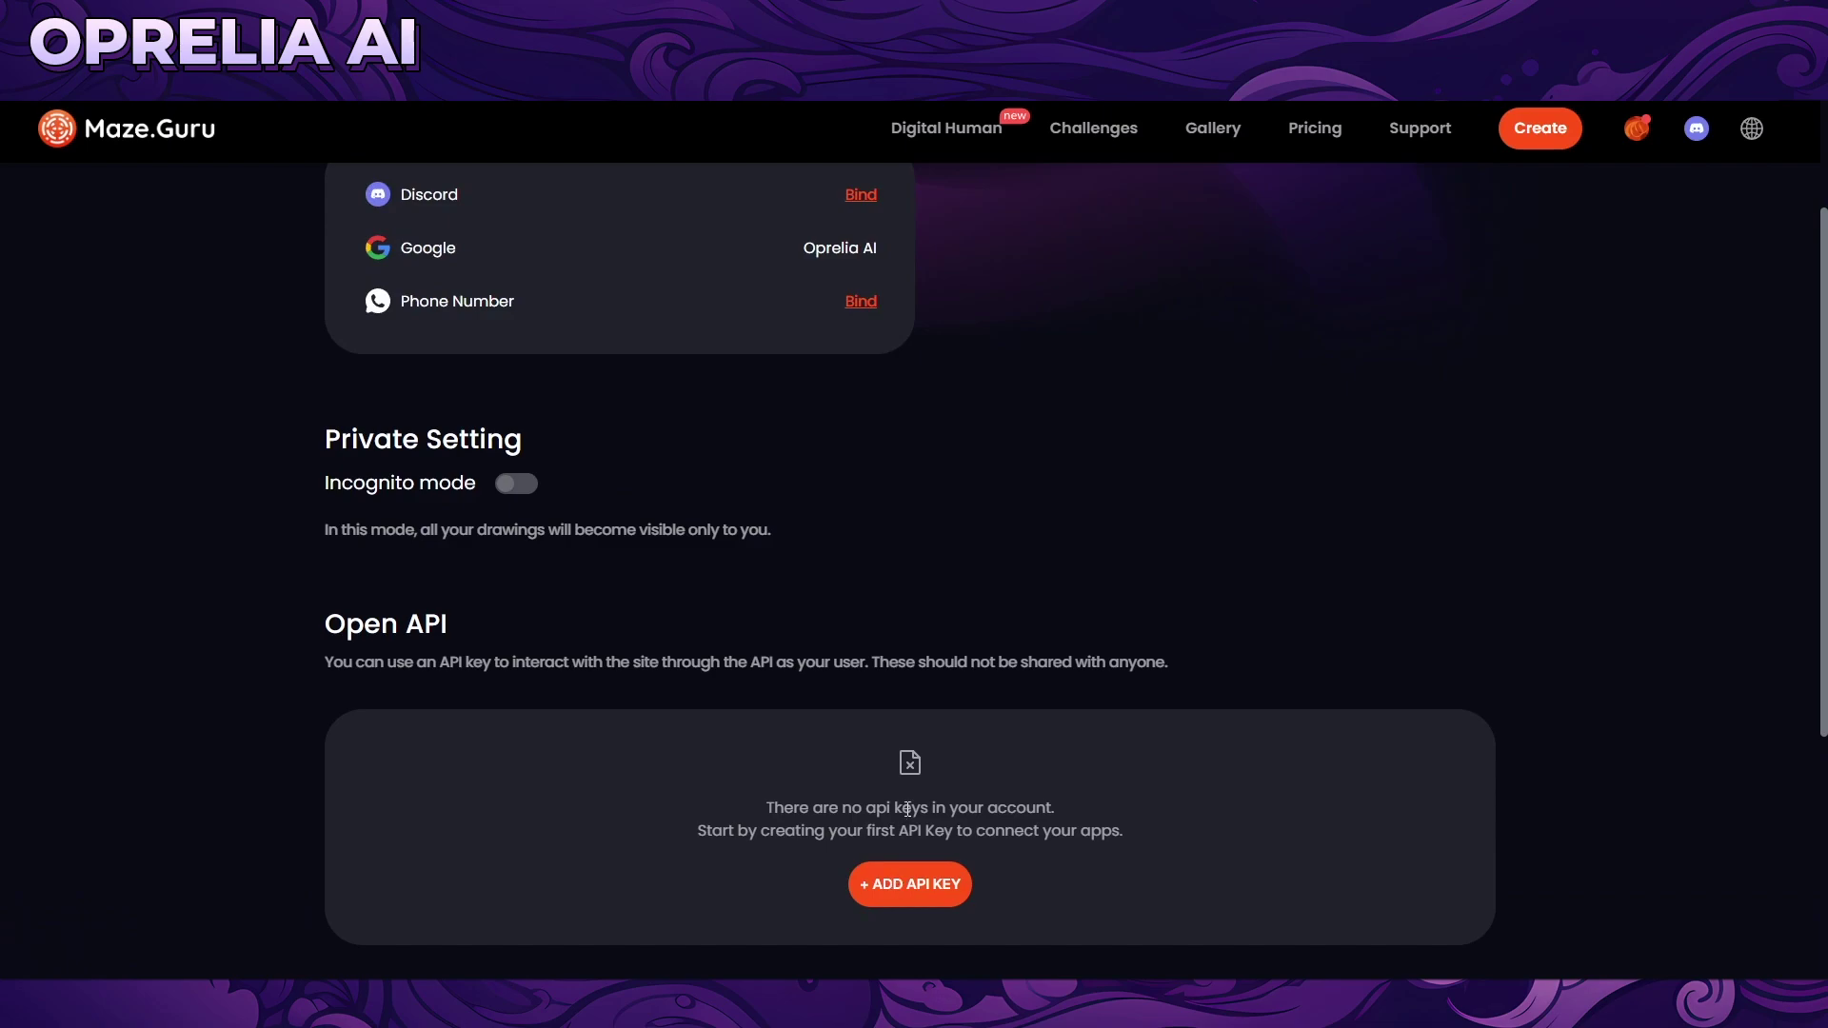
pyautogui.scroll(2, 885, 723)
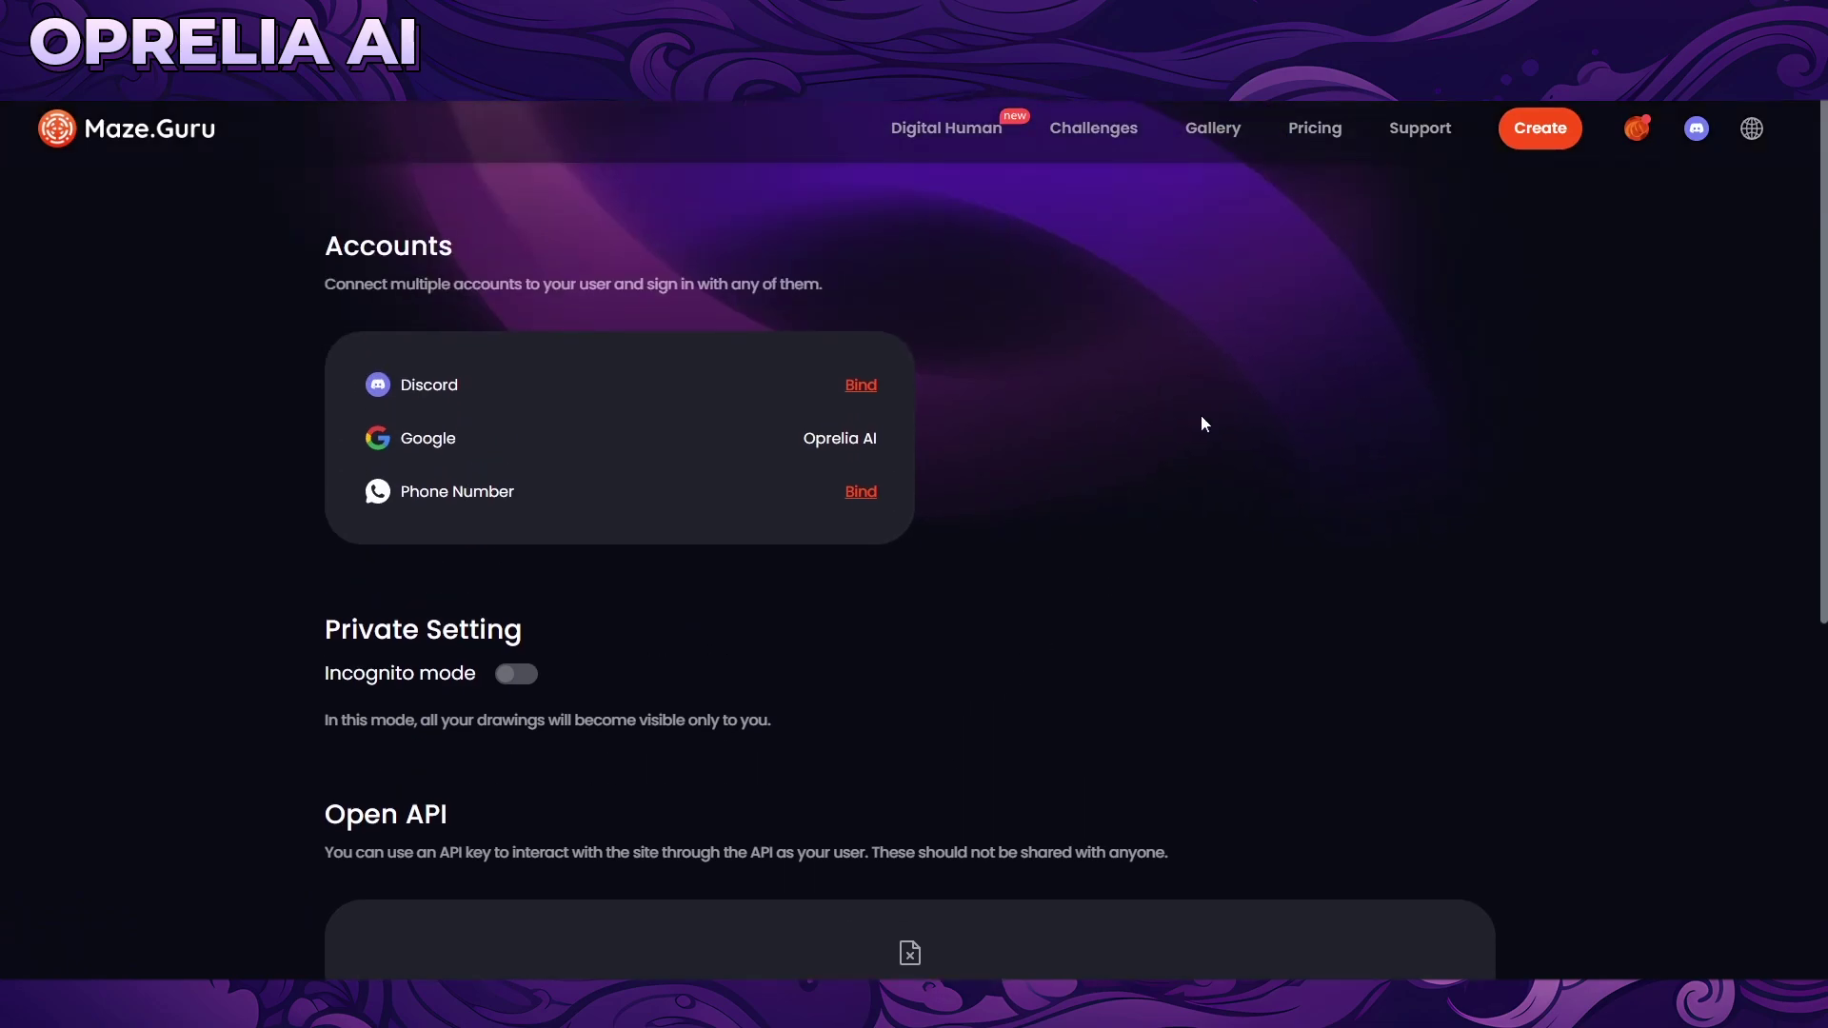
pyautogui.click(1520, 141)
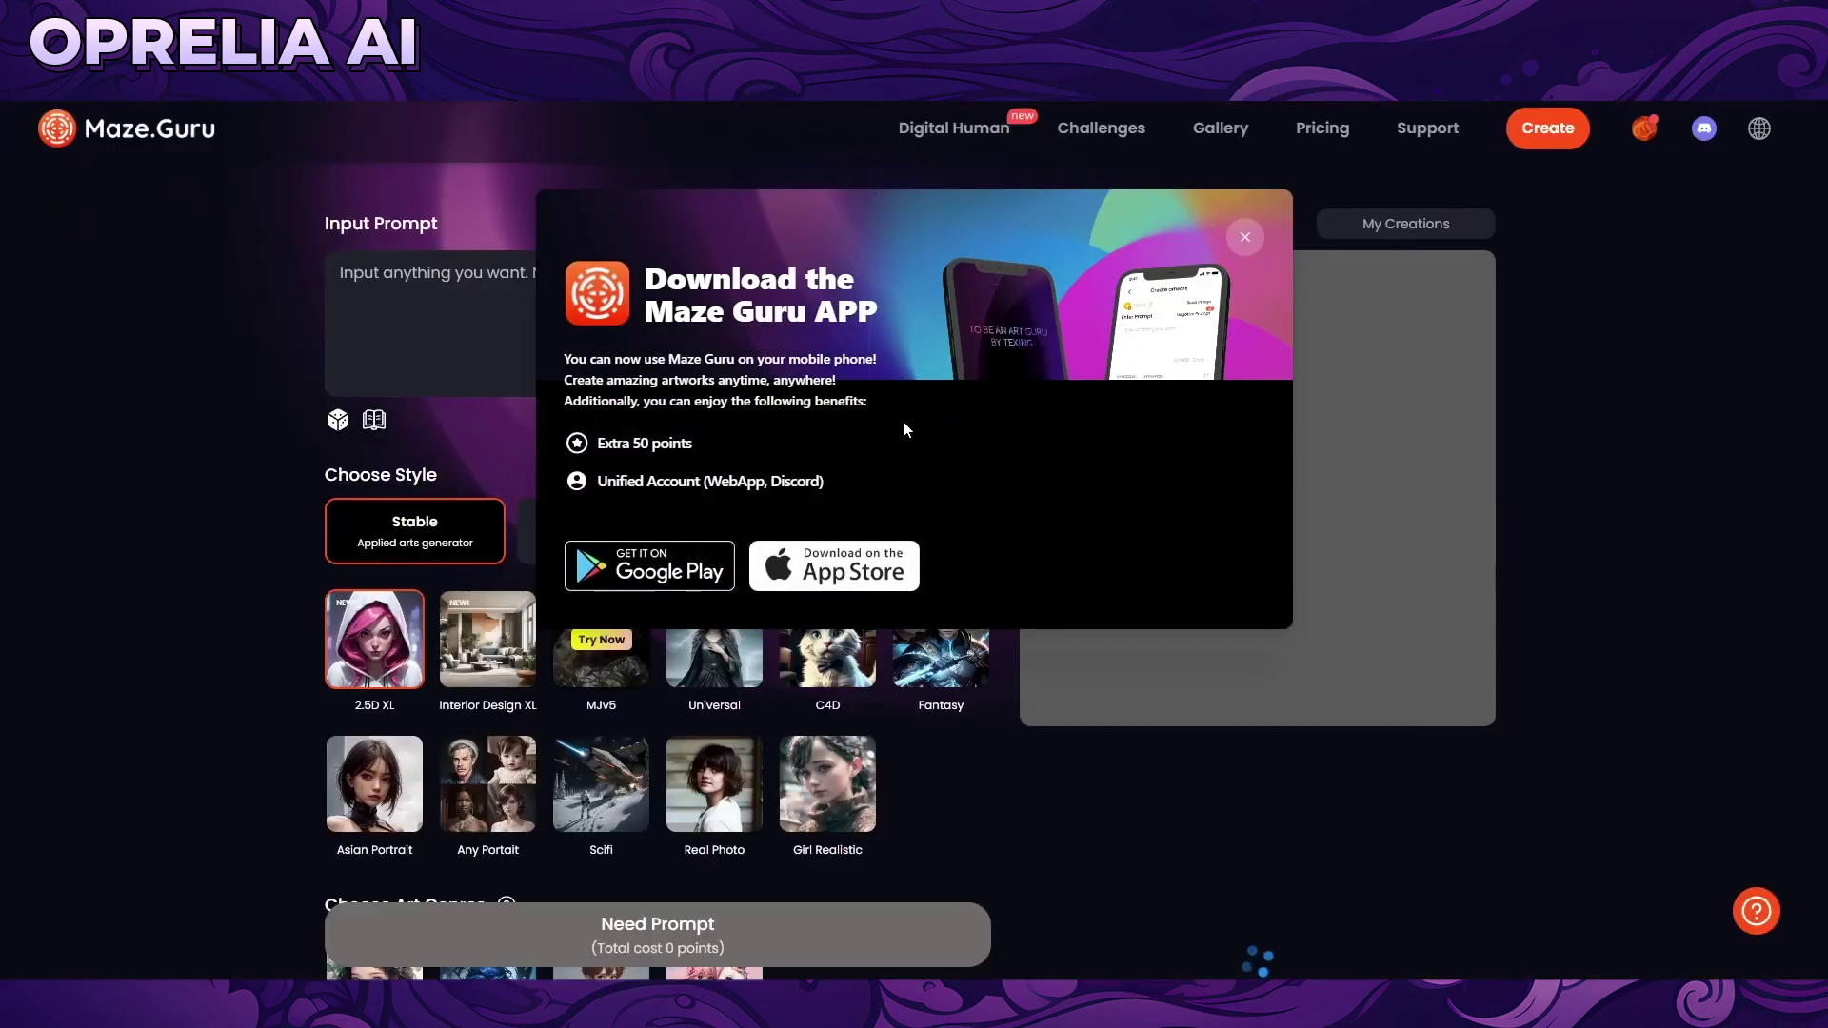
# Step: Dismiss the app download popup and view the first two portraits at full size
pyautogui.click(1245, 232)
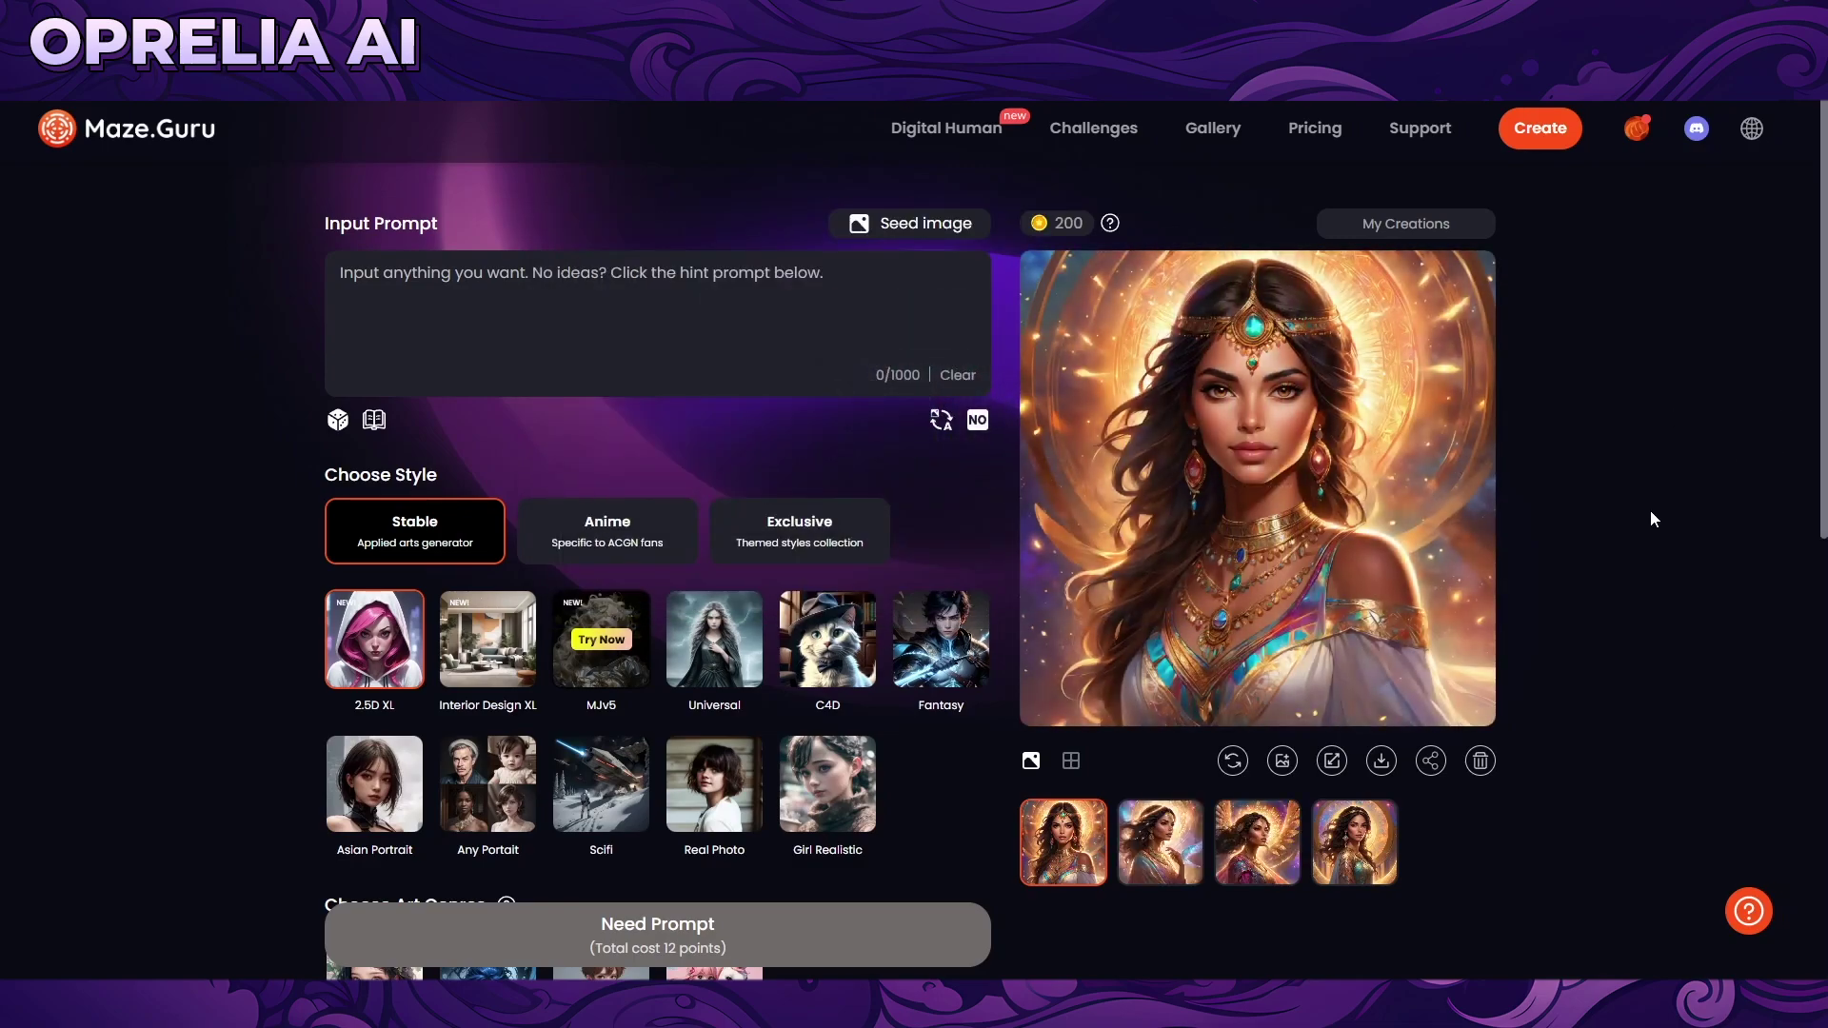
pyautogui.click(1253, 487)
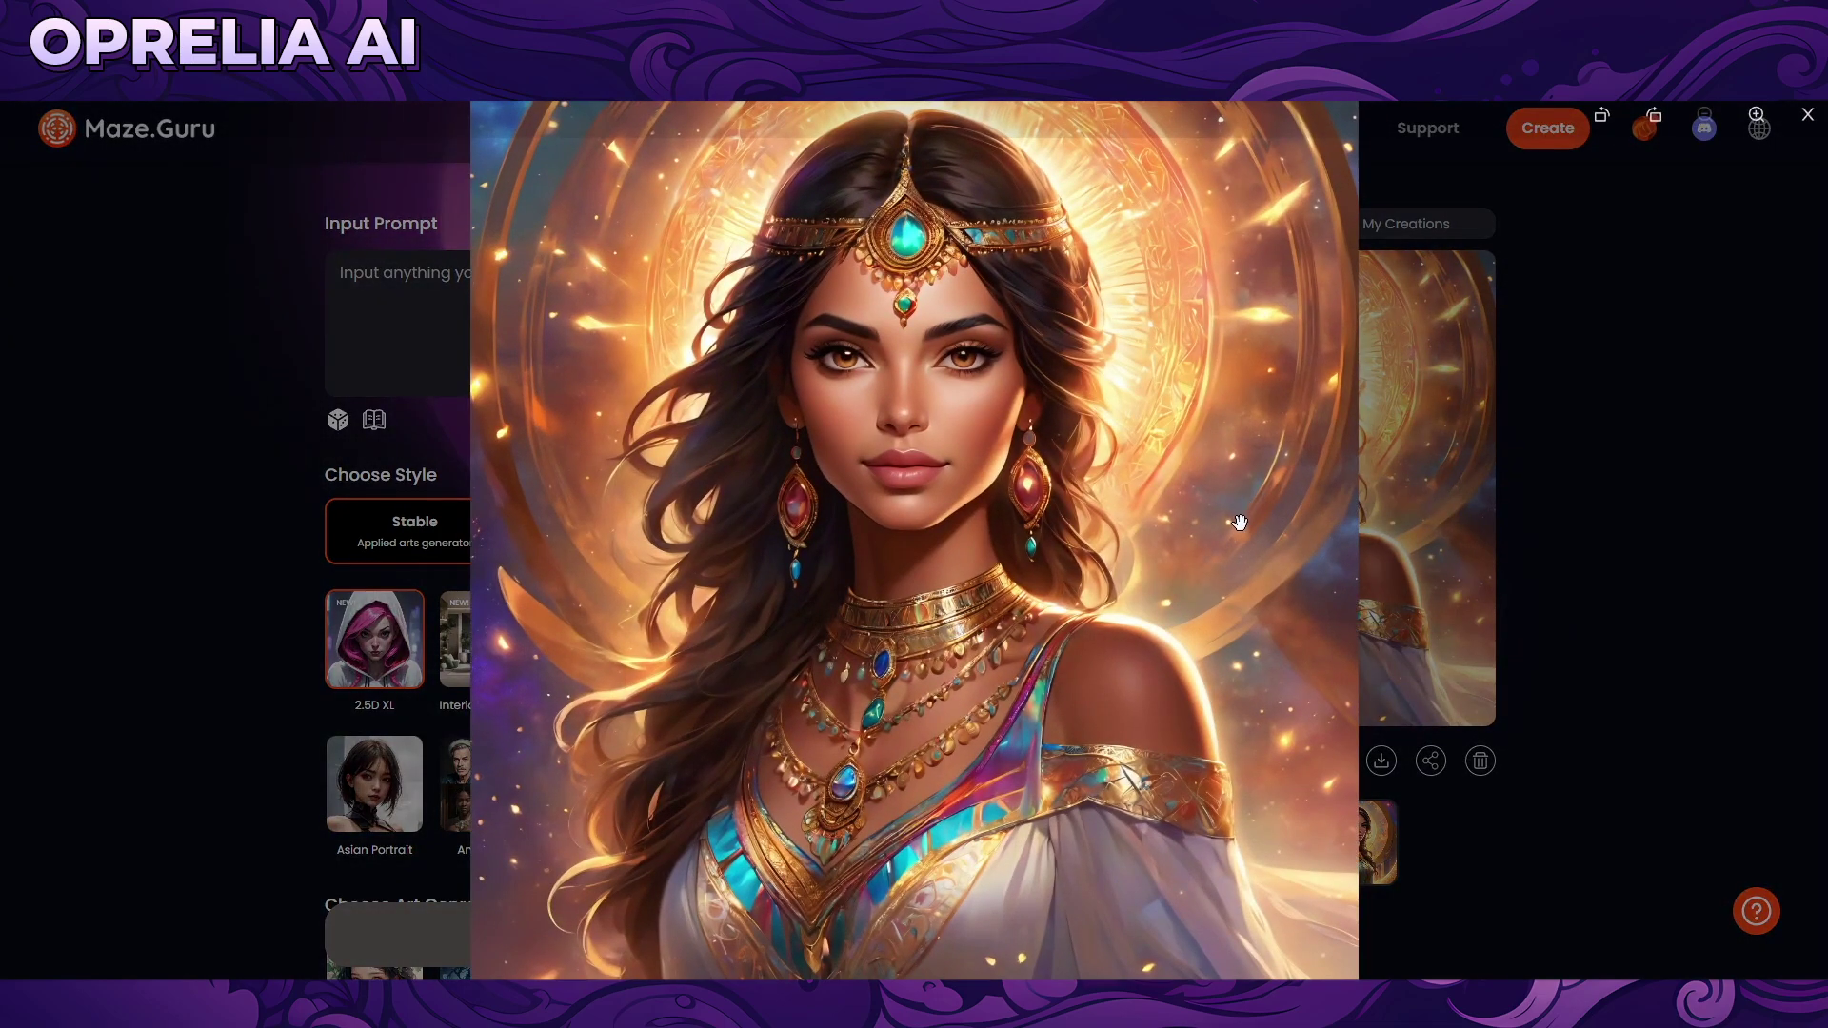
pyautogui.click(1558, 590)
pyautogui.click(1160, 842)
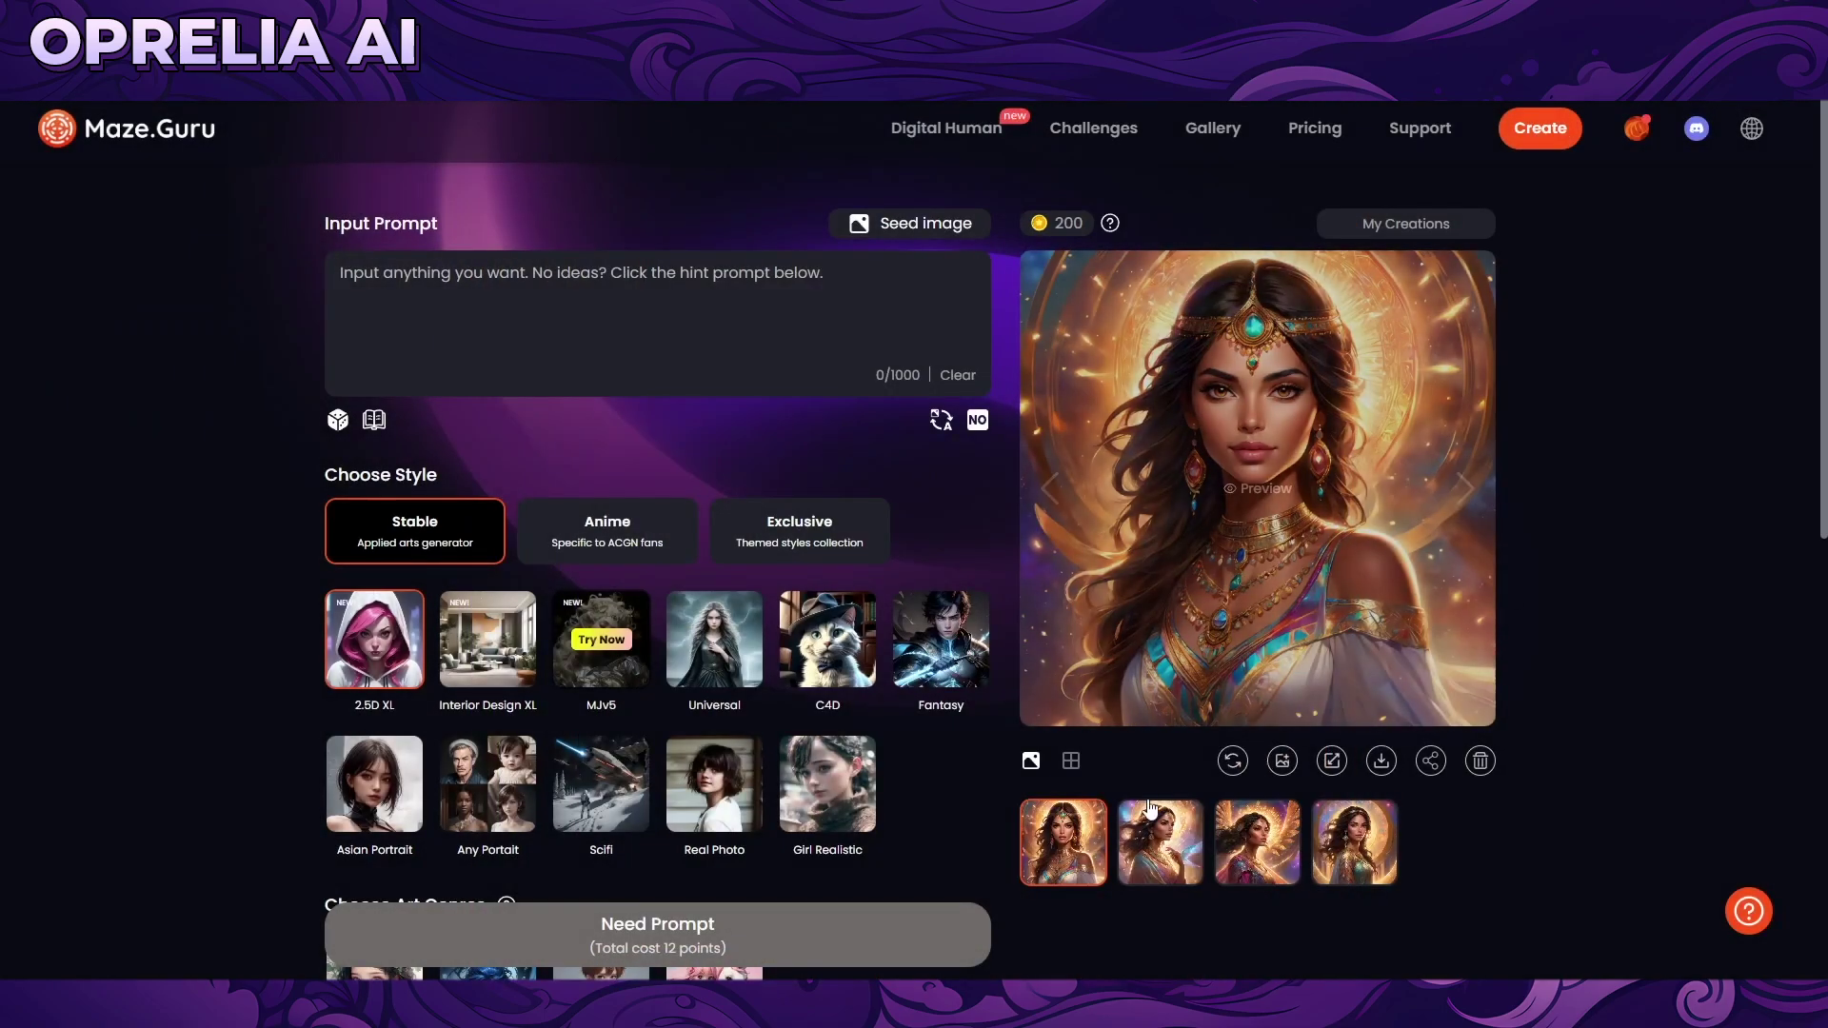
pyautogui.click(1291, 518)
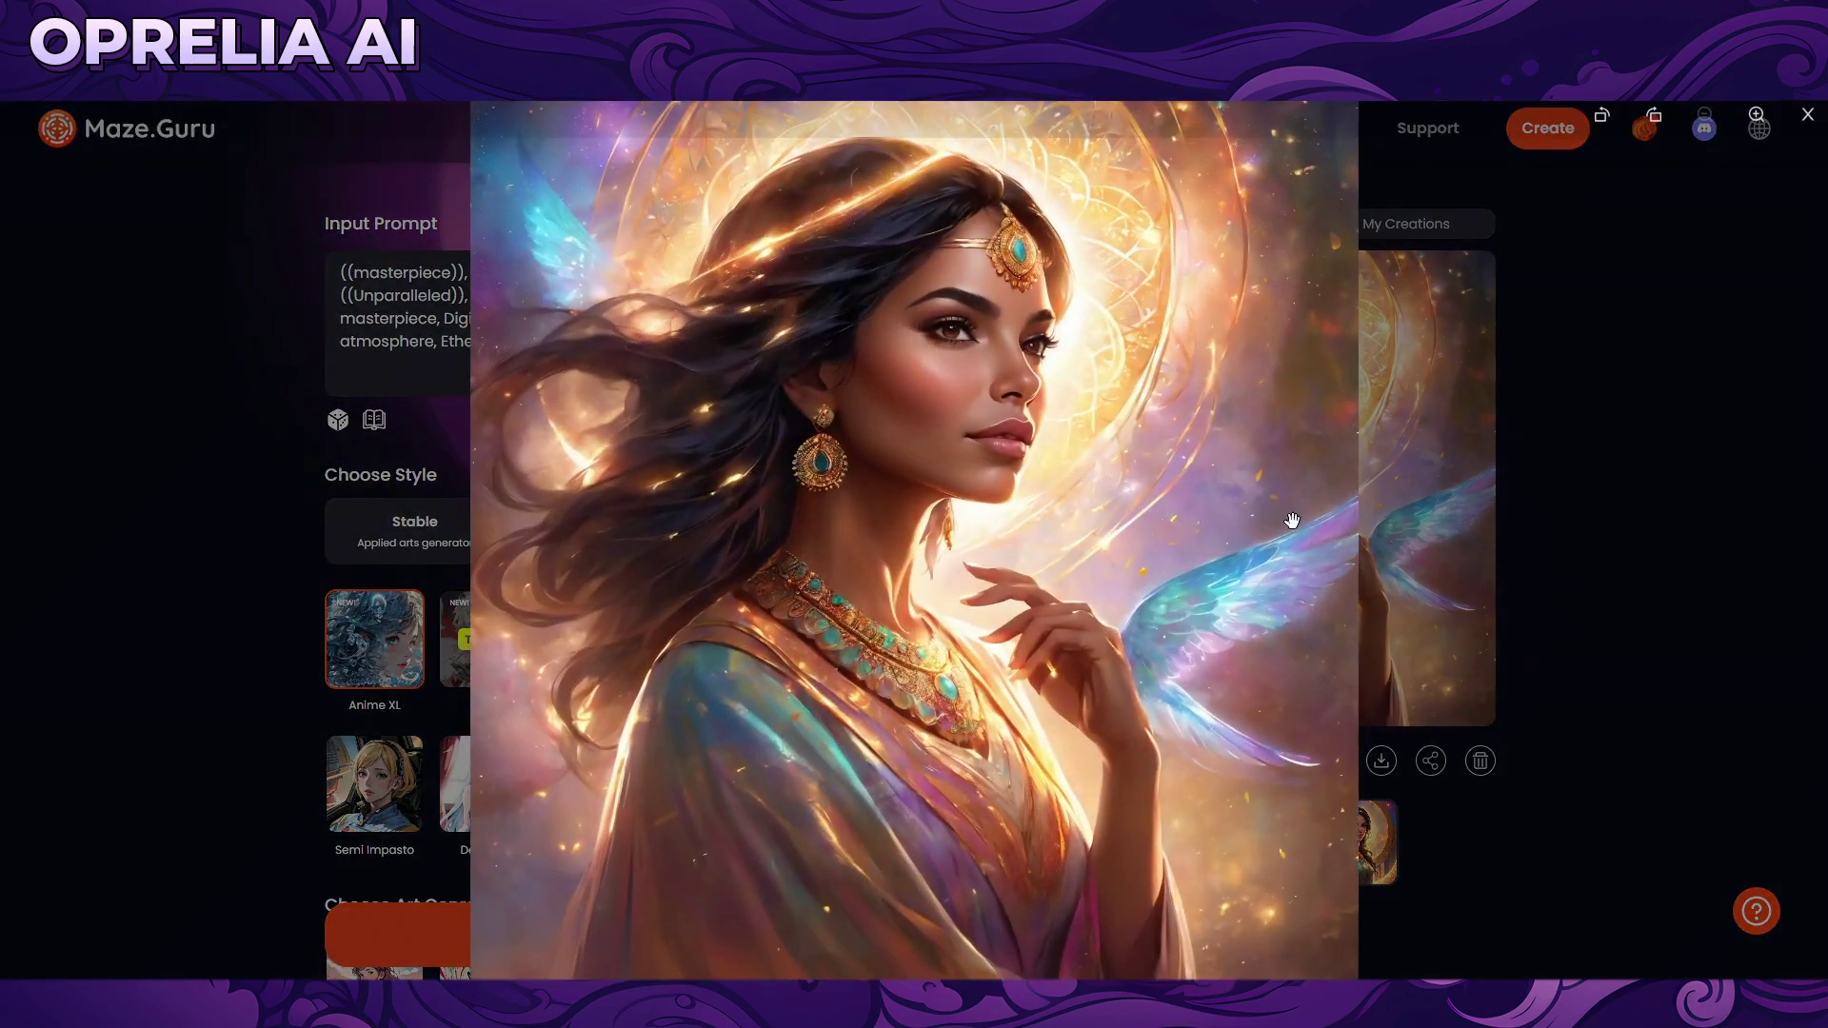
# Step: View the third and fourth generated portraits at full size
pyautogui.click(1541, 587)
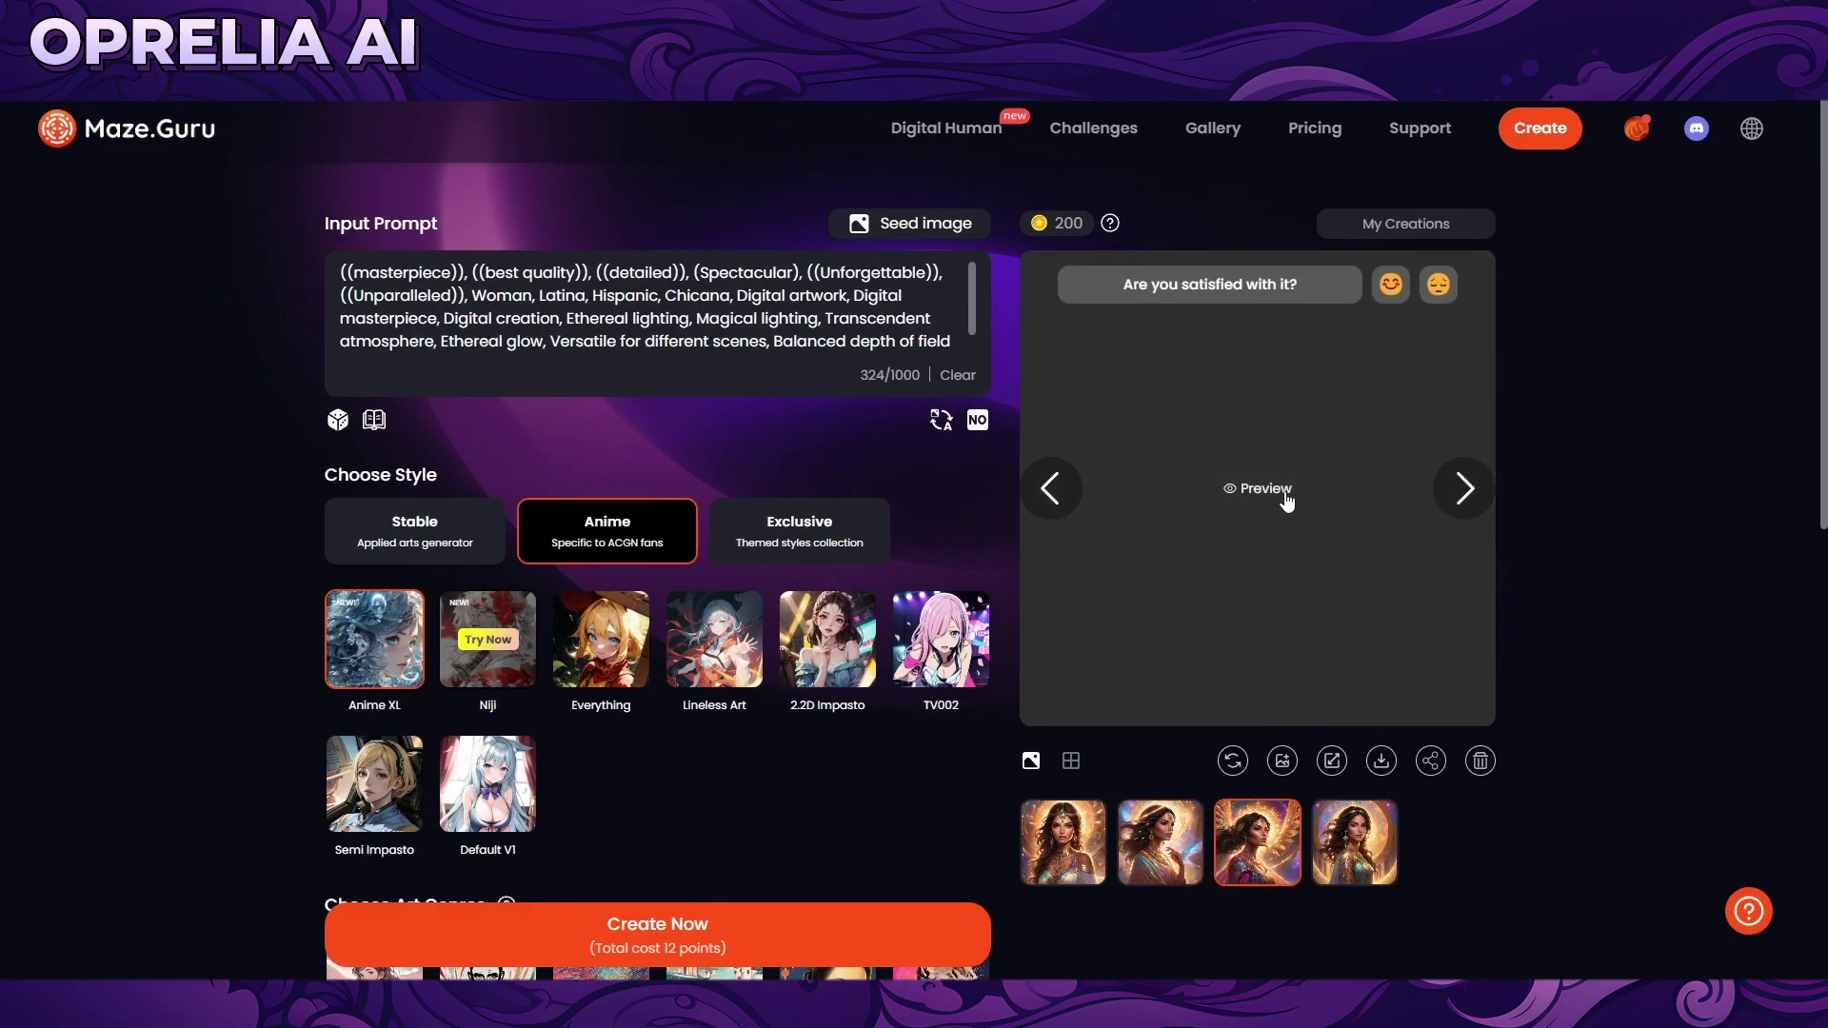
pyautogui.click(1283, 491)
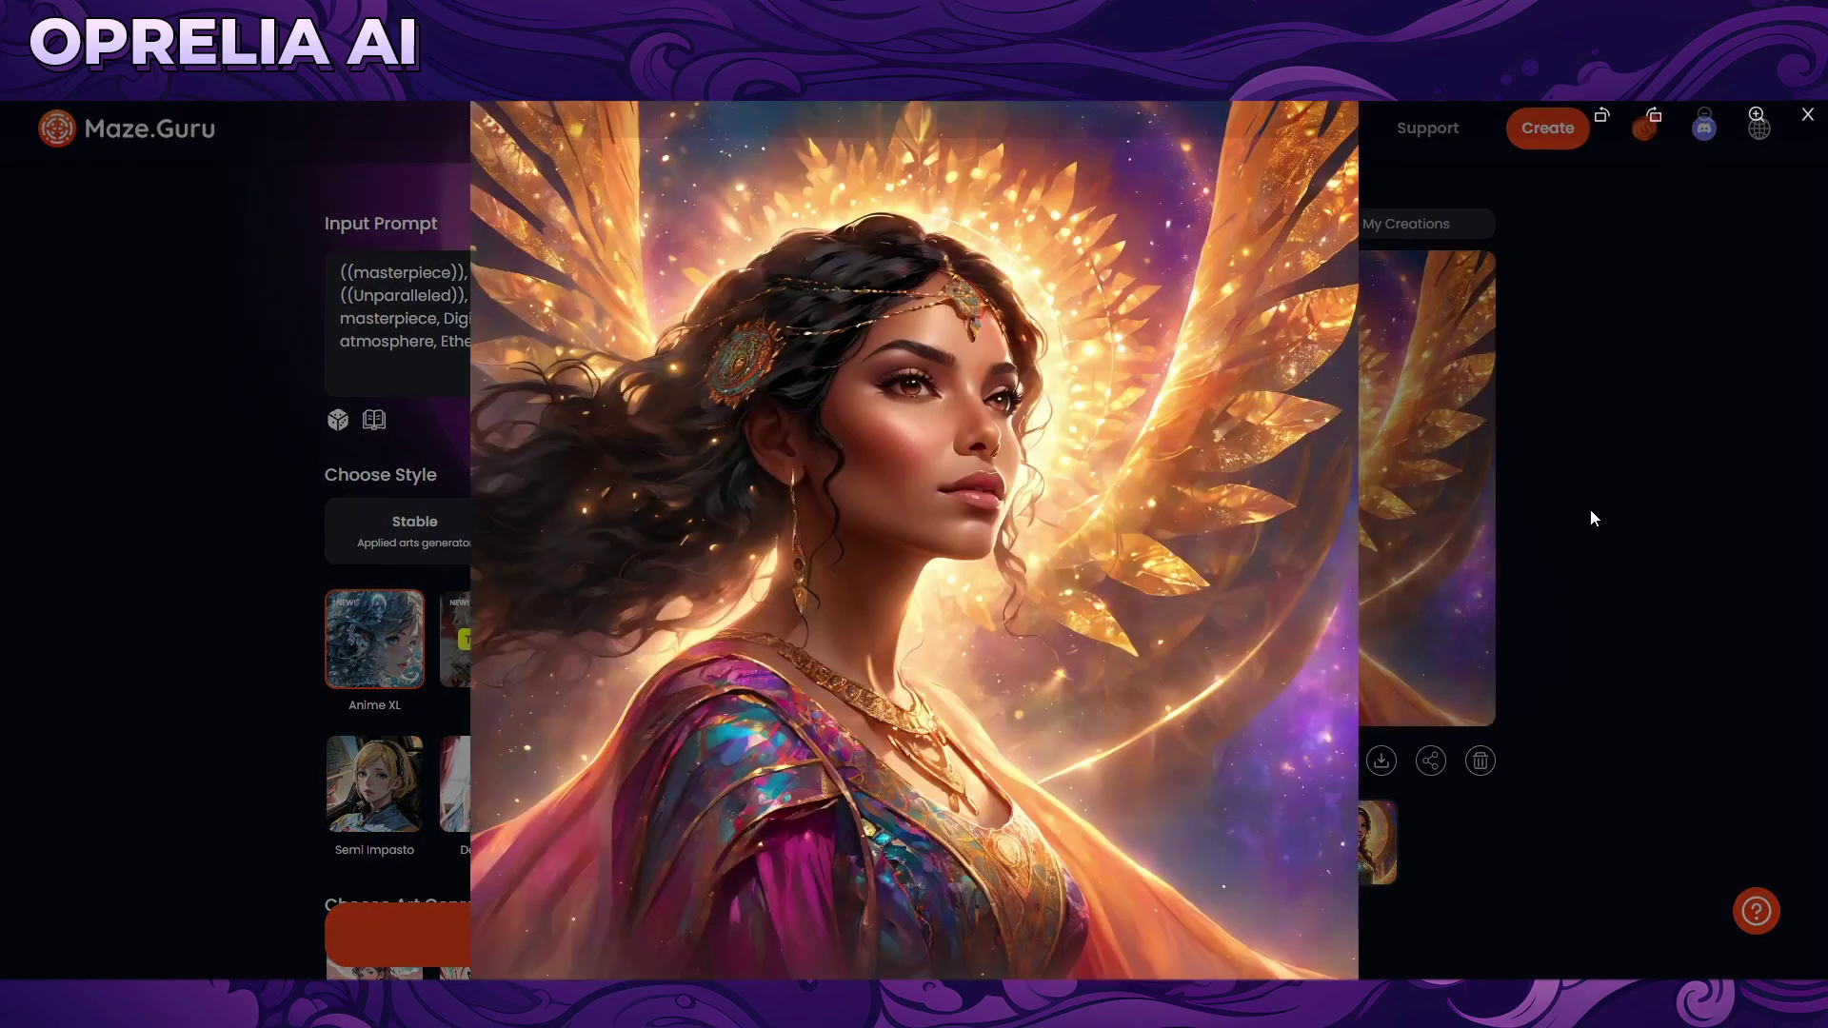
pyautogui.click(1607, 534)
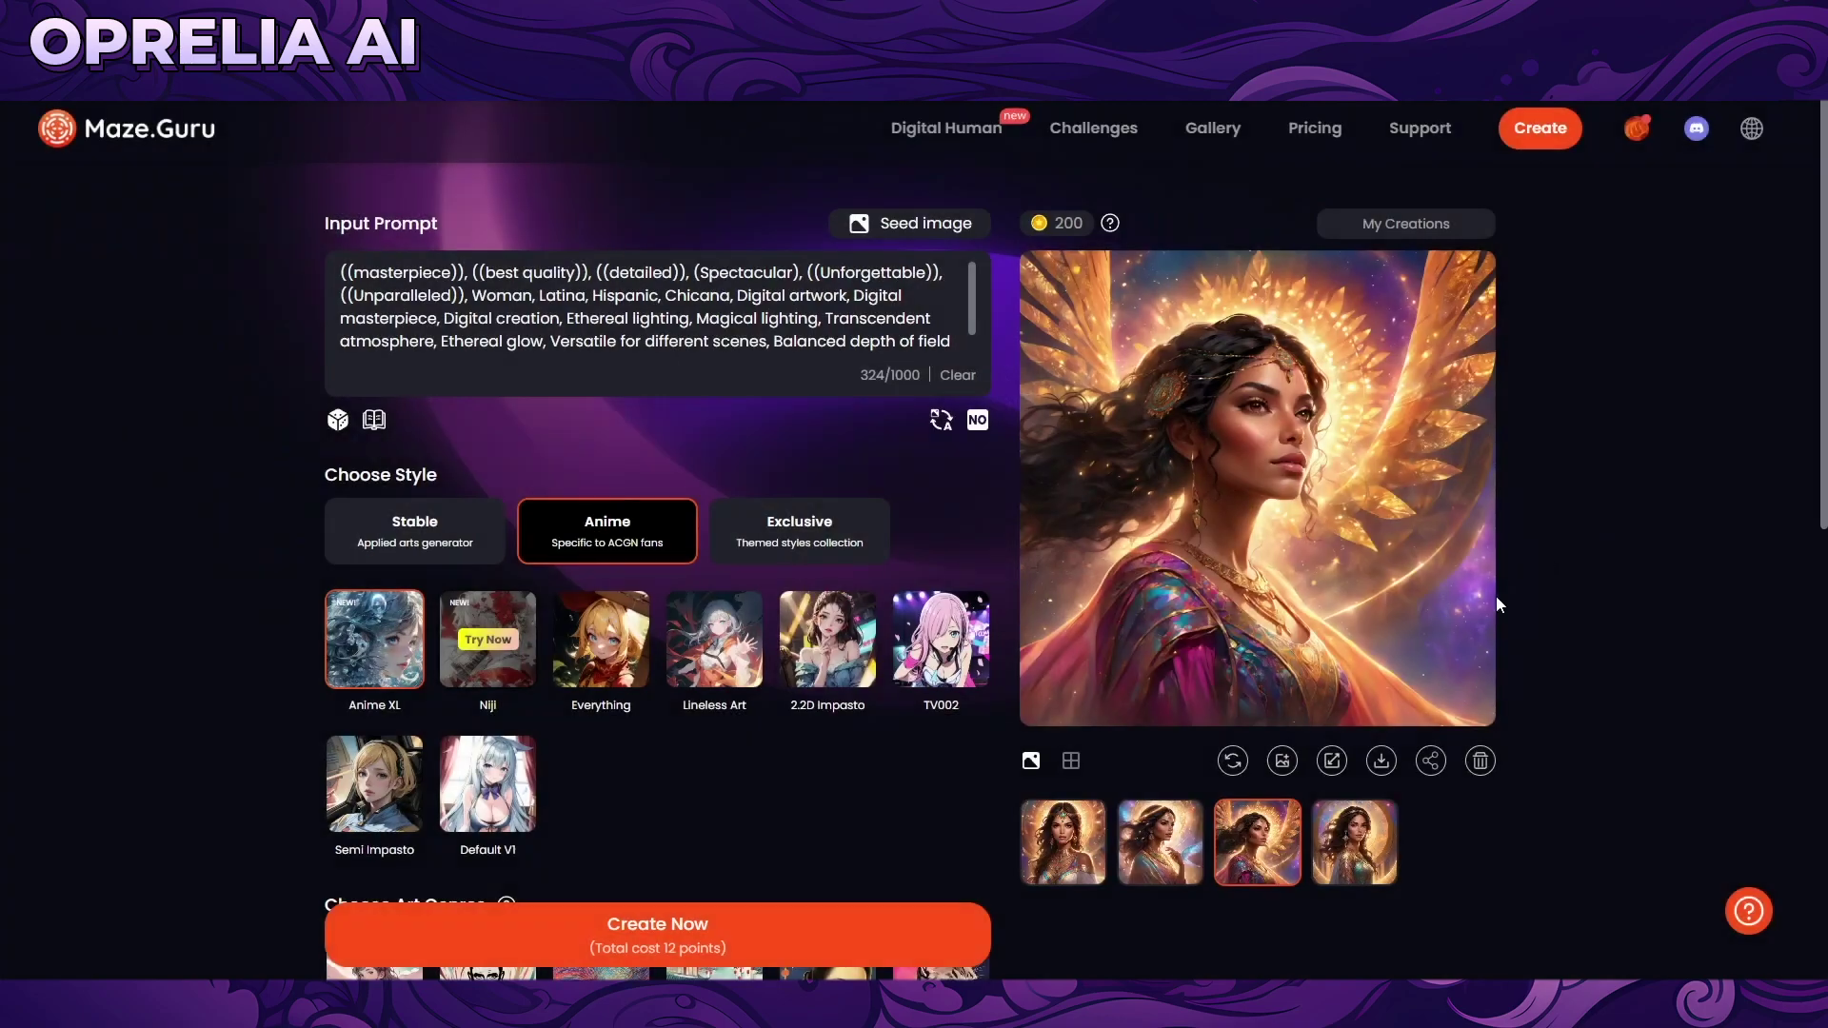
pyautogui.click(1277, 575)
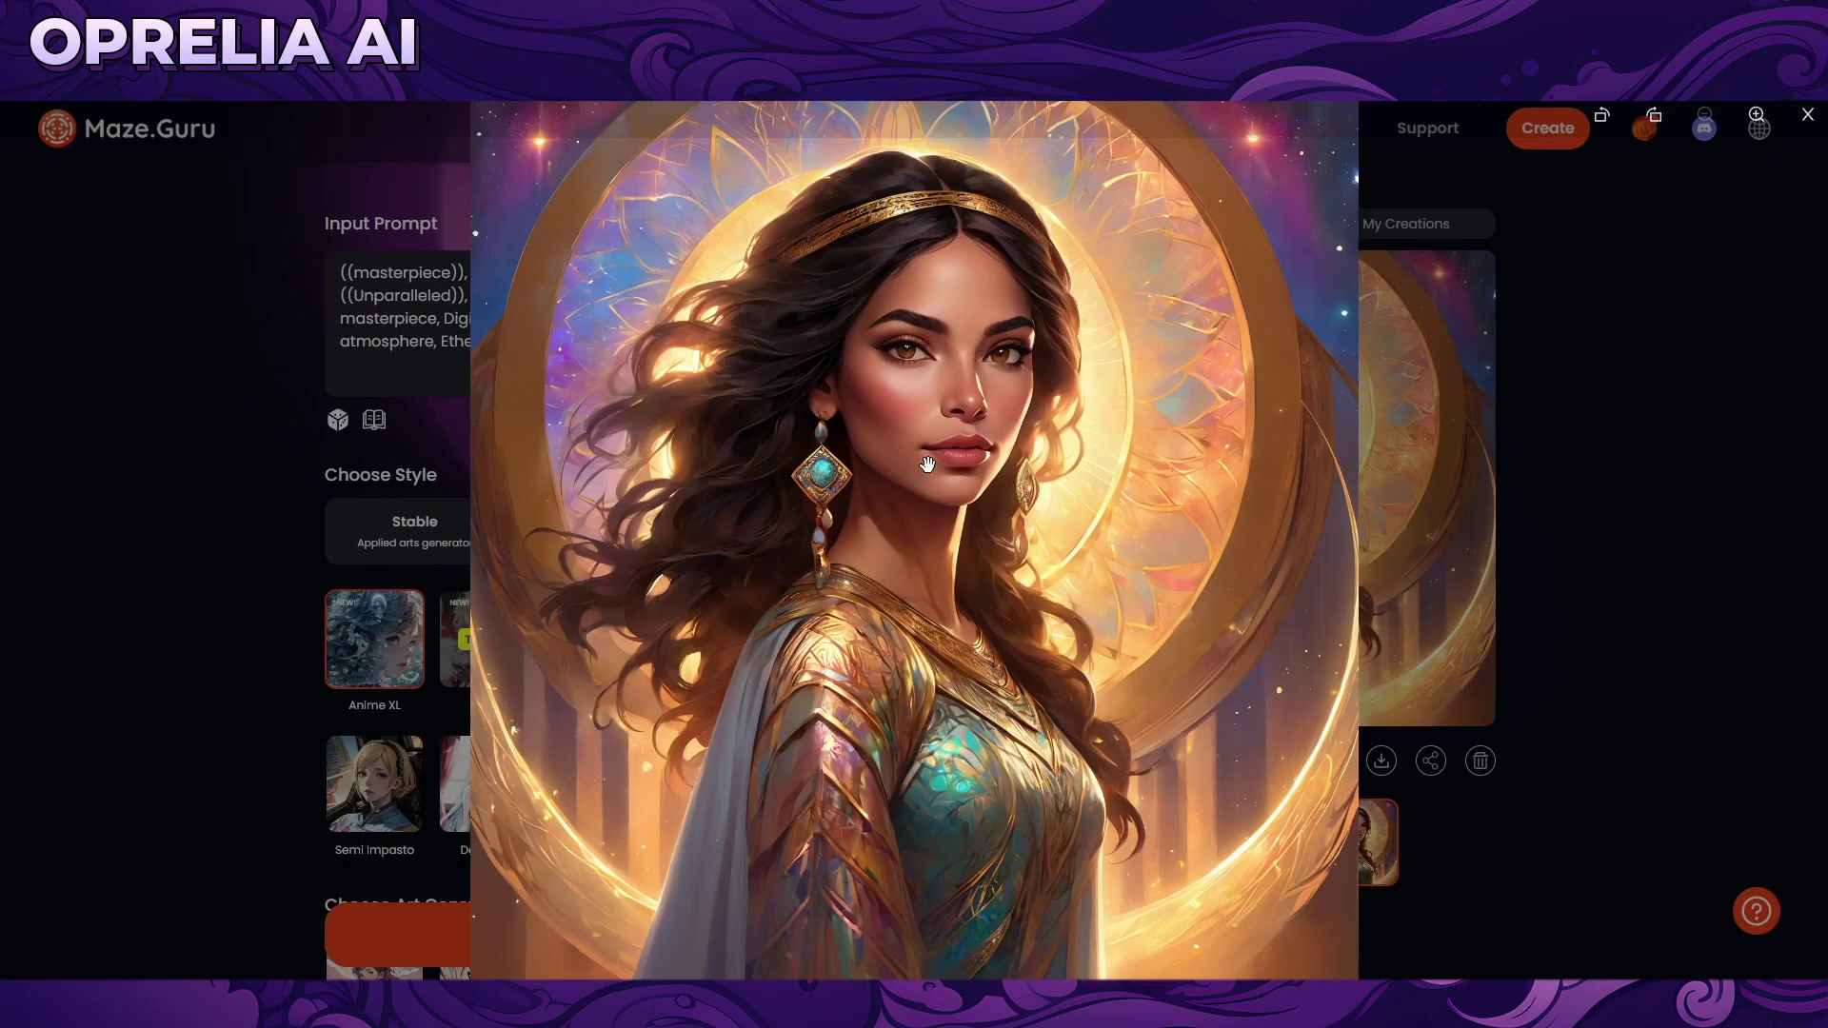
pyautogui.click(1583, 462)
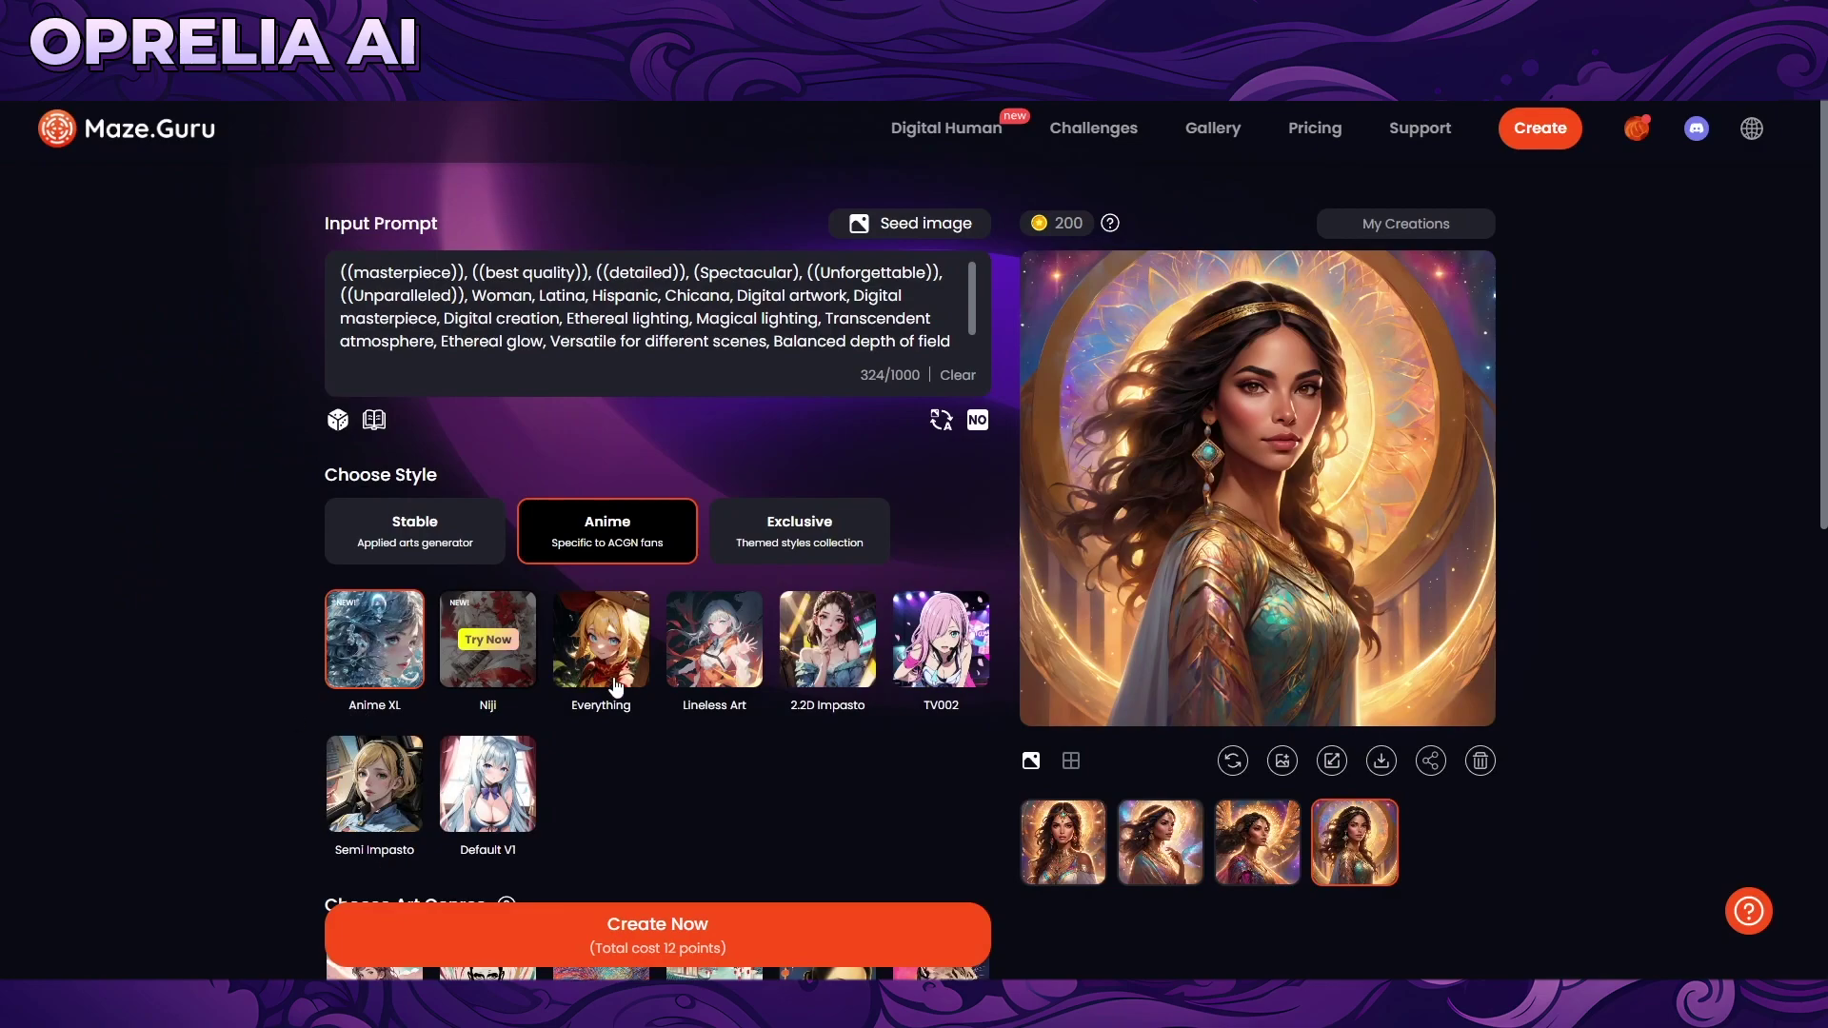
# Step: Try the featured Niji anime style, then decline the one-time trial
pyautogui.scroll(-3, 393, 628)
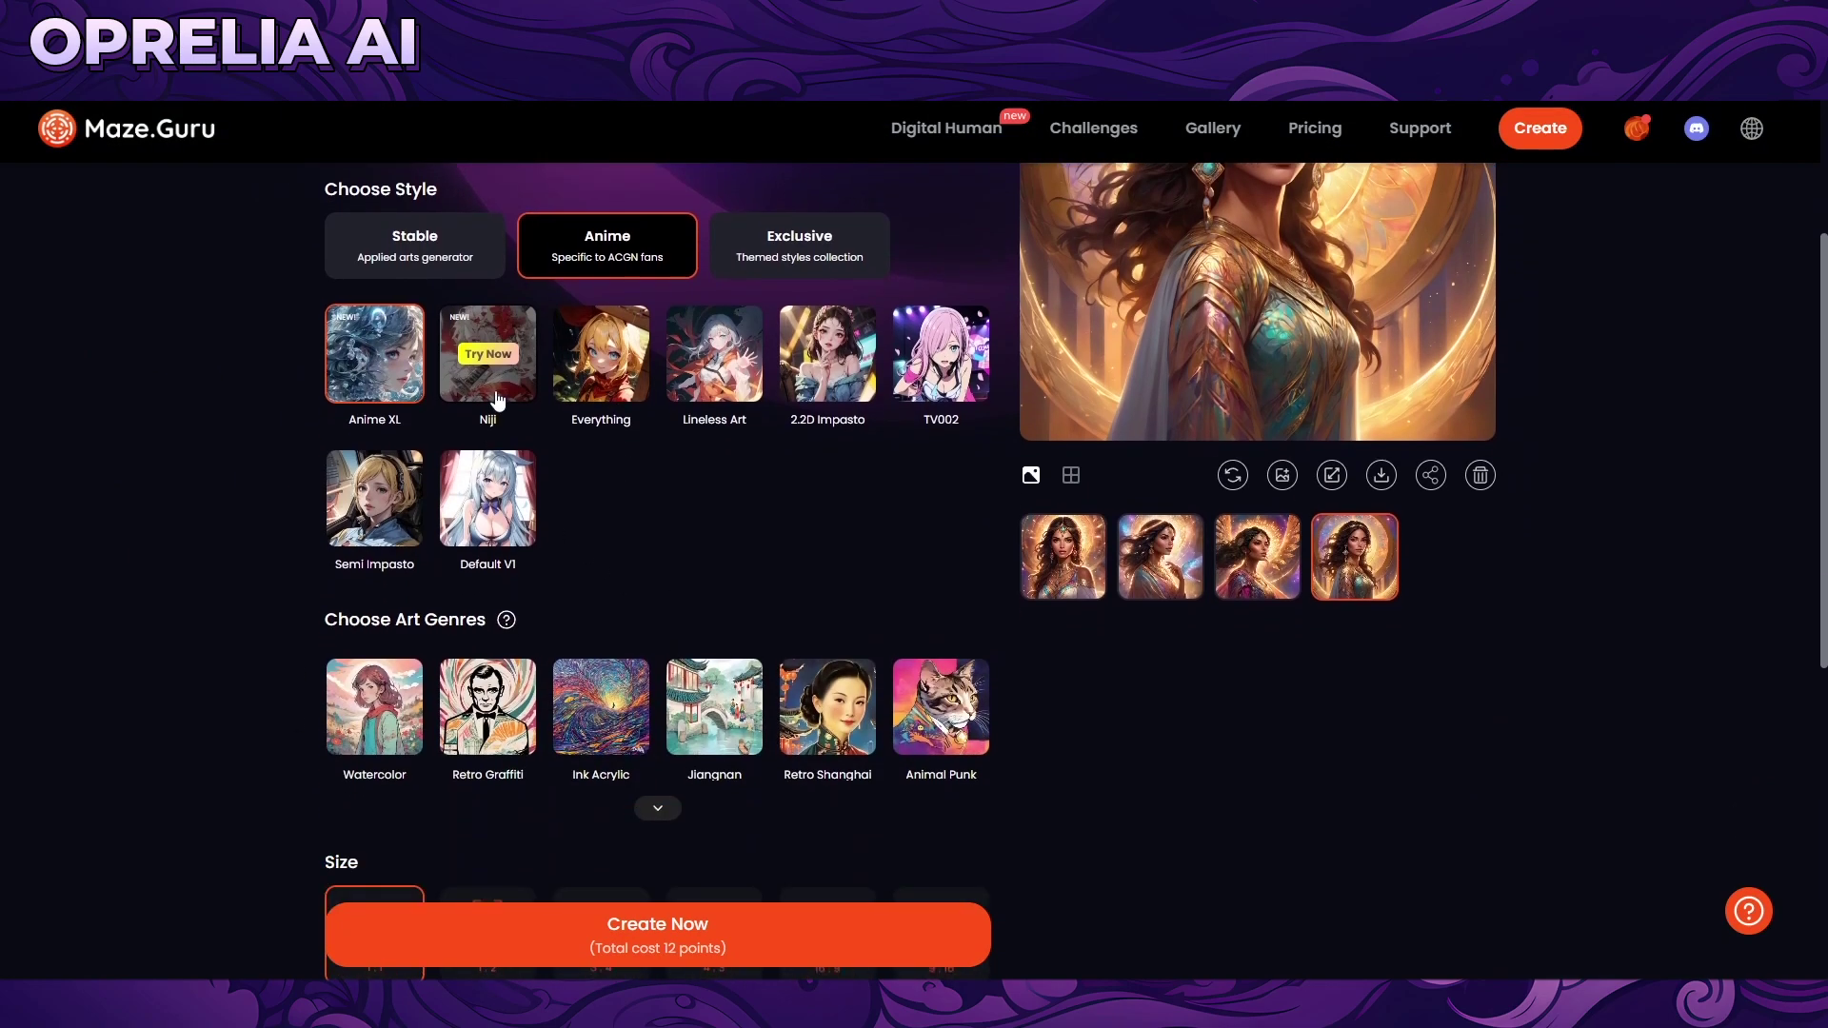
pyautogui.click(488, 354)
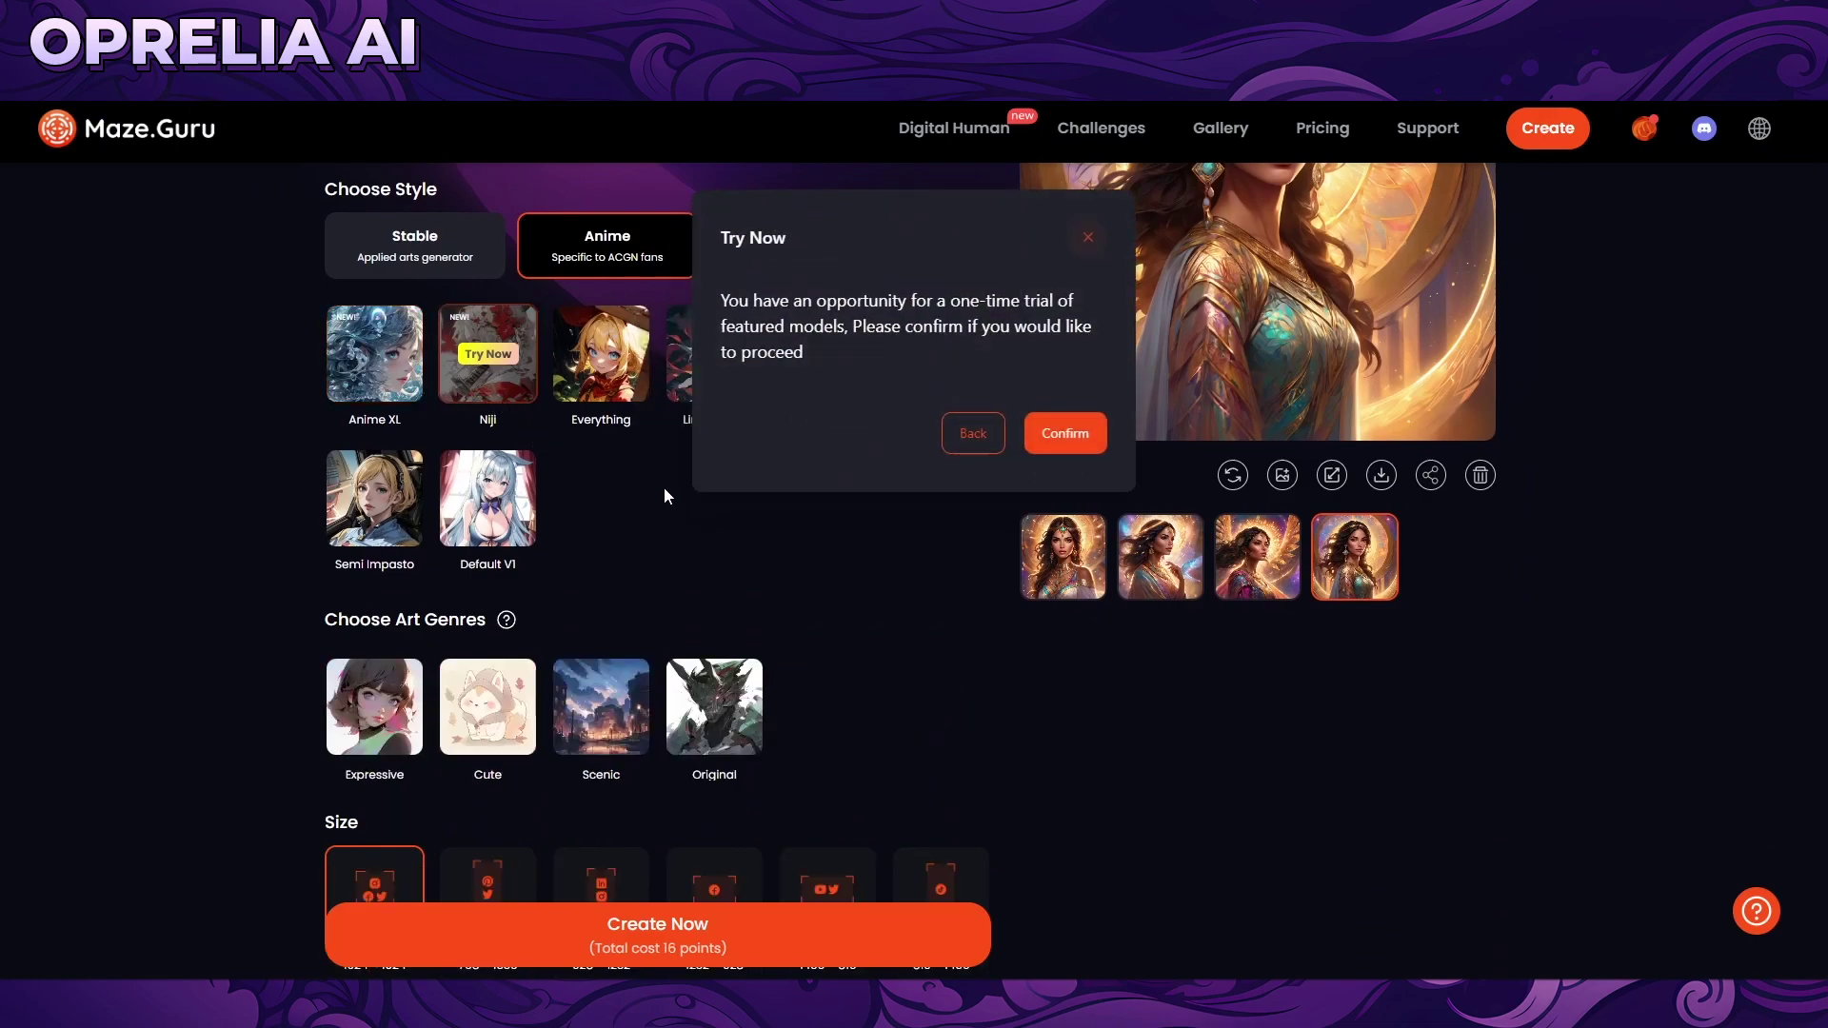
pyautogui.click(995, 442)
pyautogui.scroll(2, 761, 533)
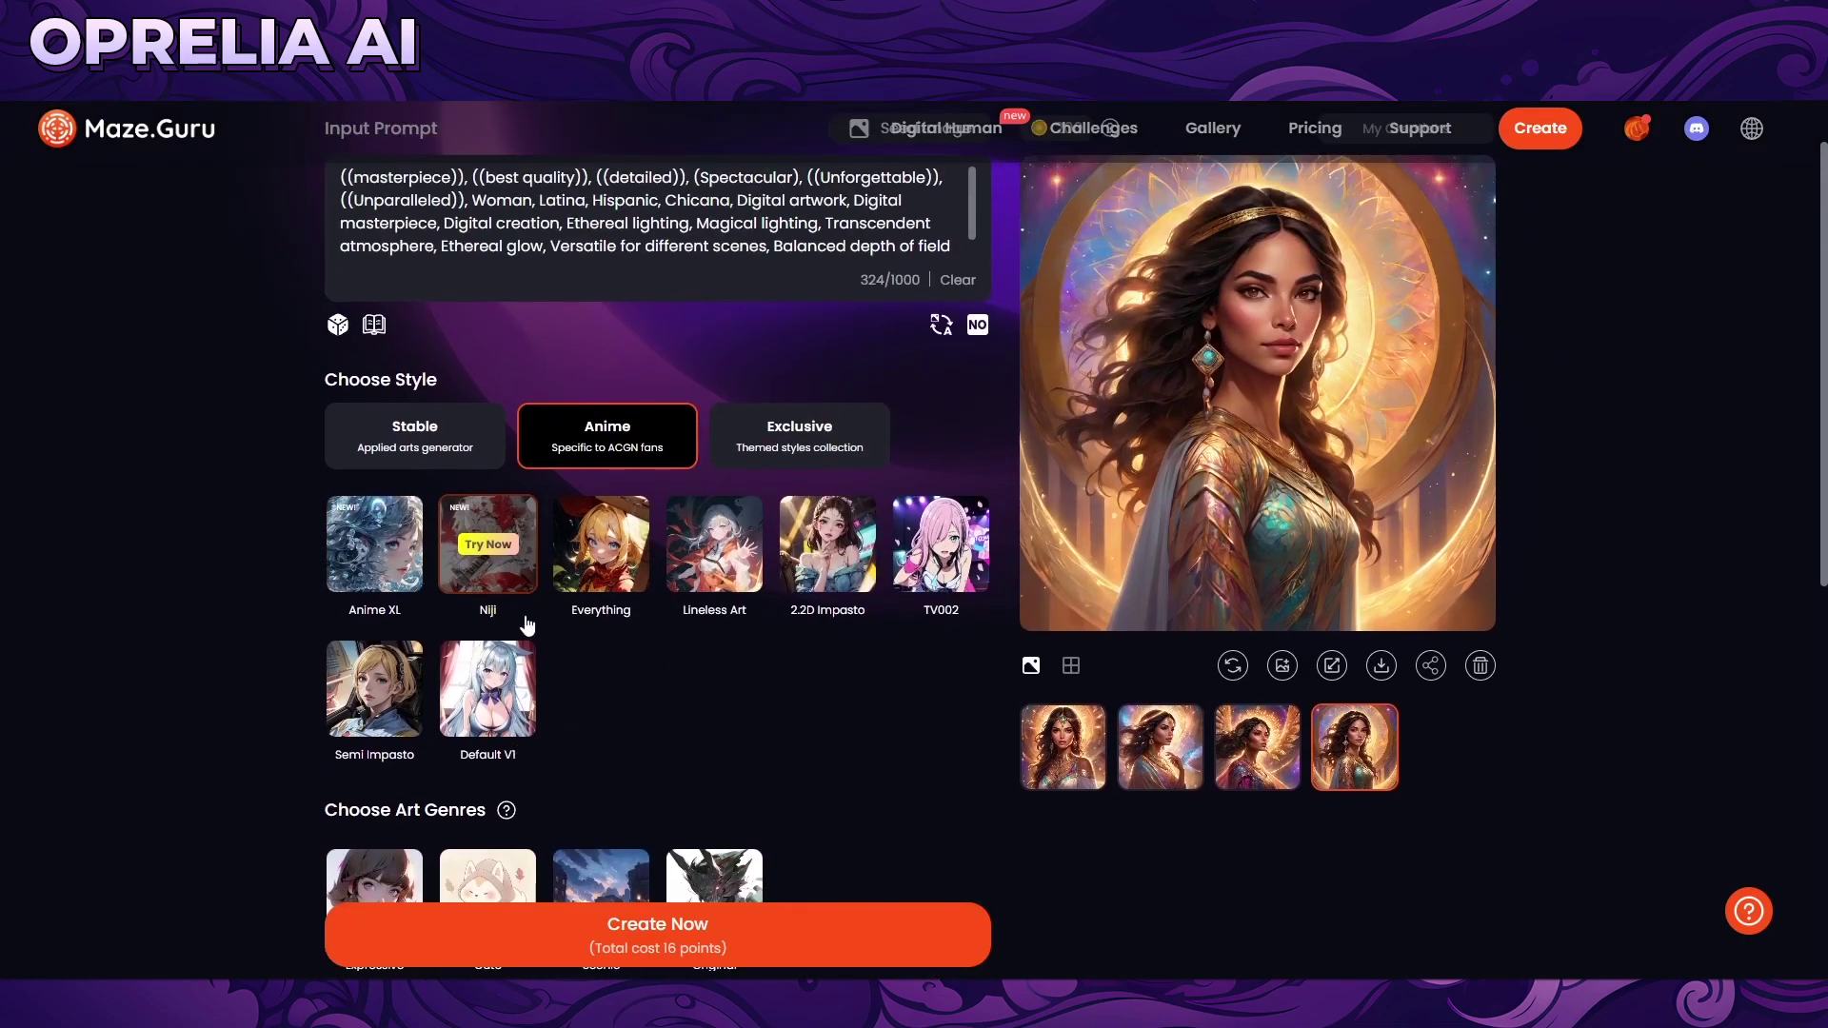
# Step: Browse the Exclusive themed style collection
pyautogui.click(822, 447)
pyautogui.scroll(-3, 666, 571)
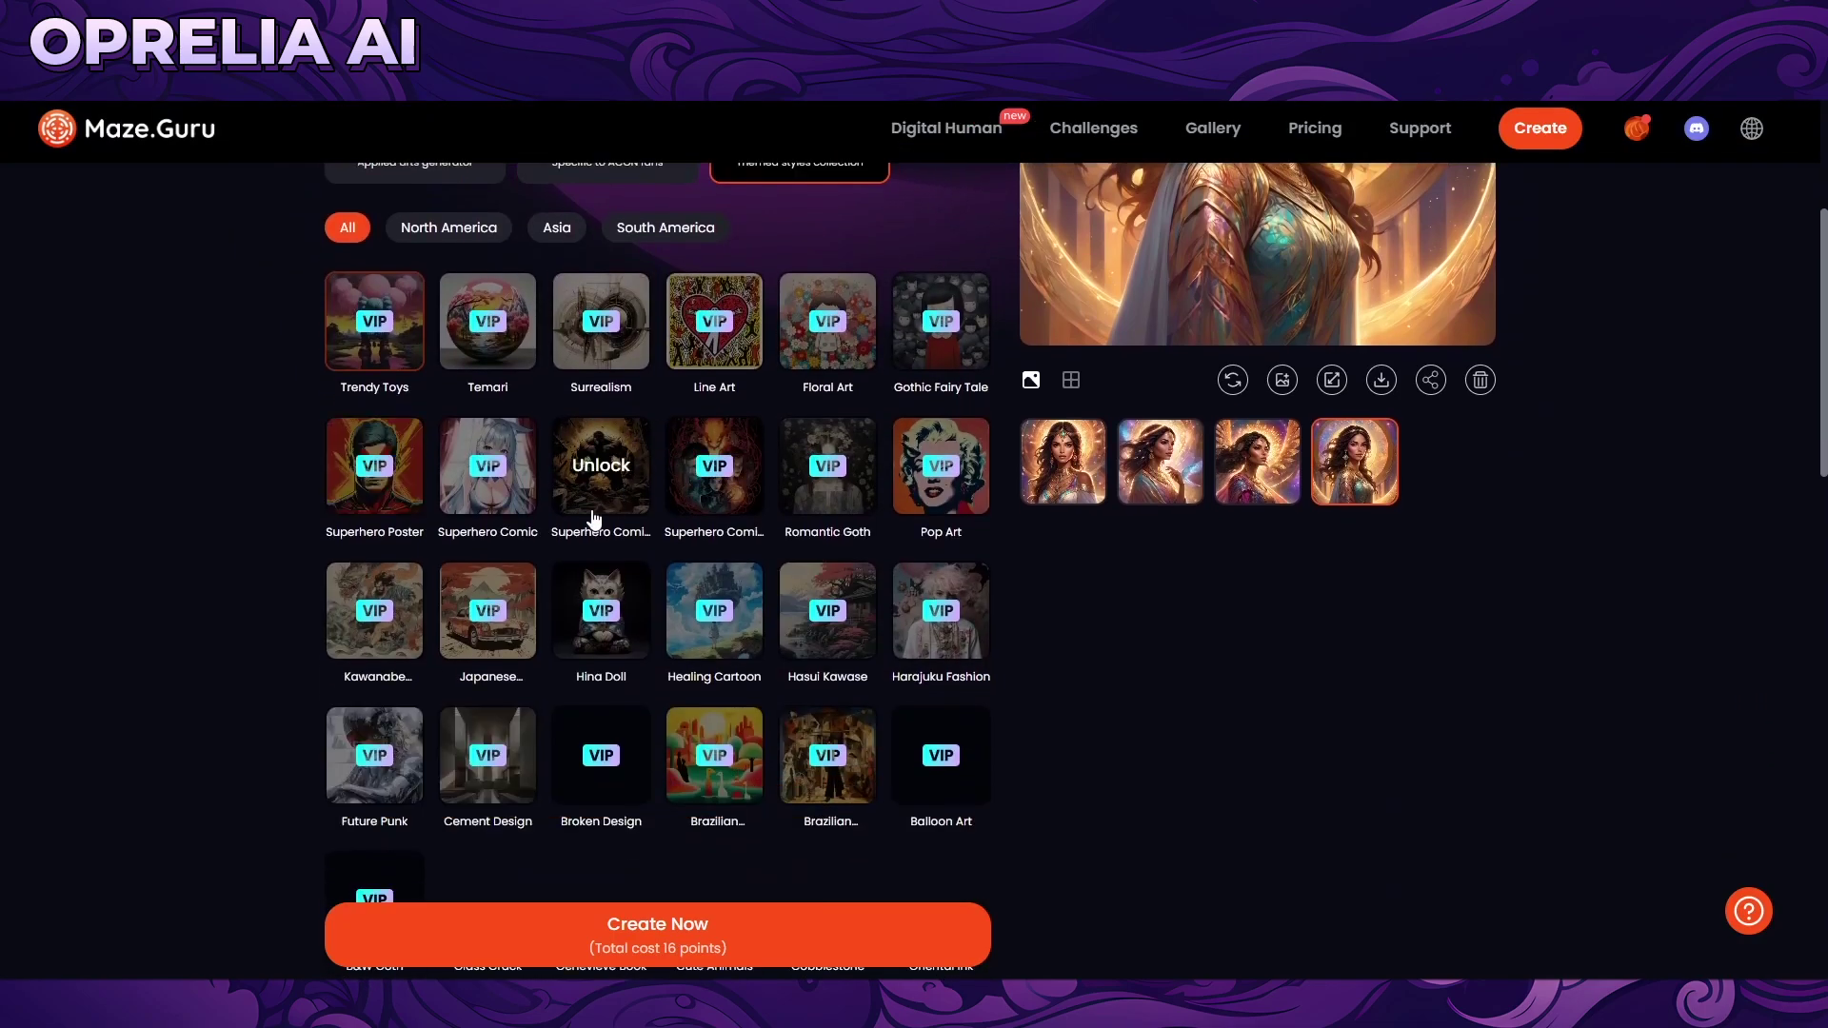
pyautogui.scroll(-5, 710, 572)
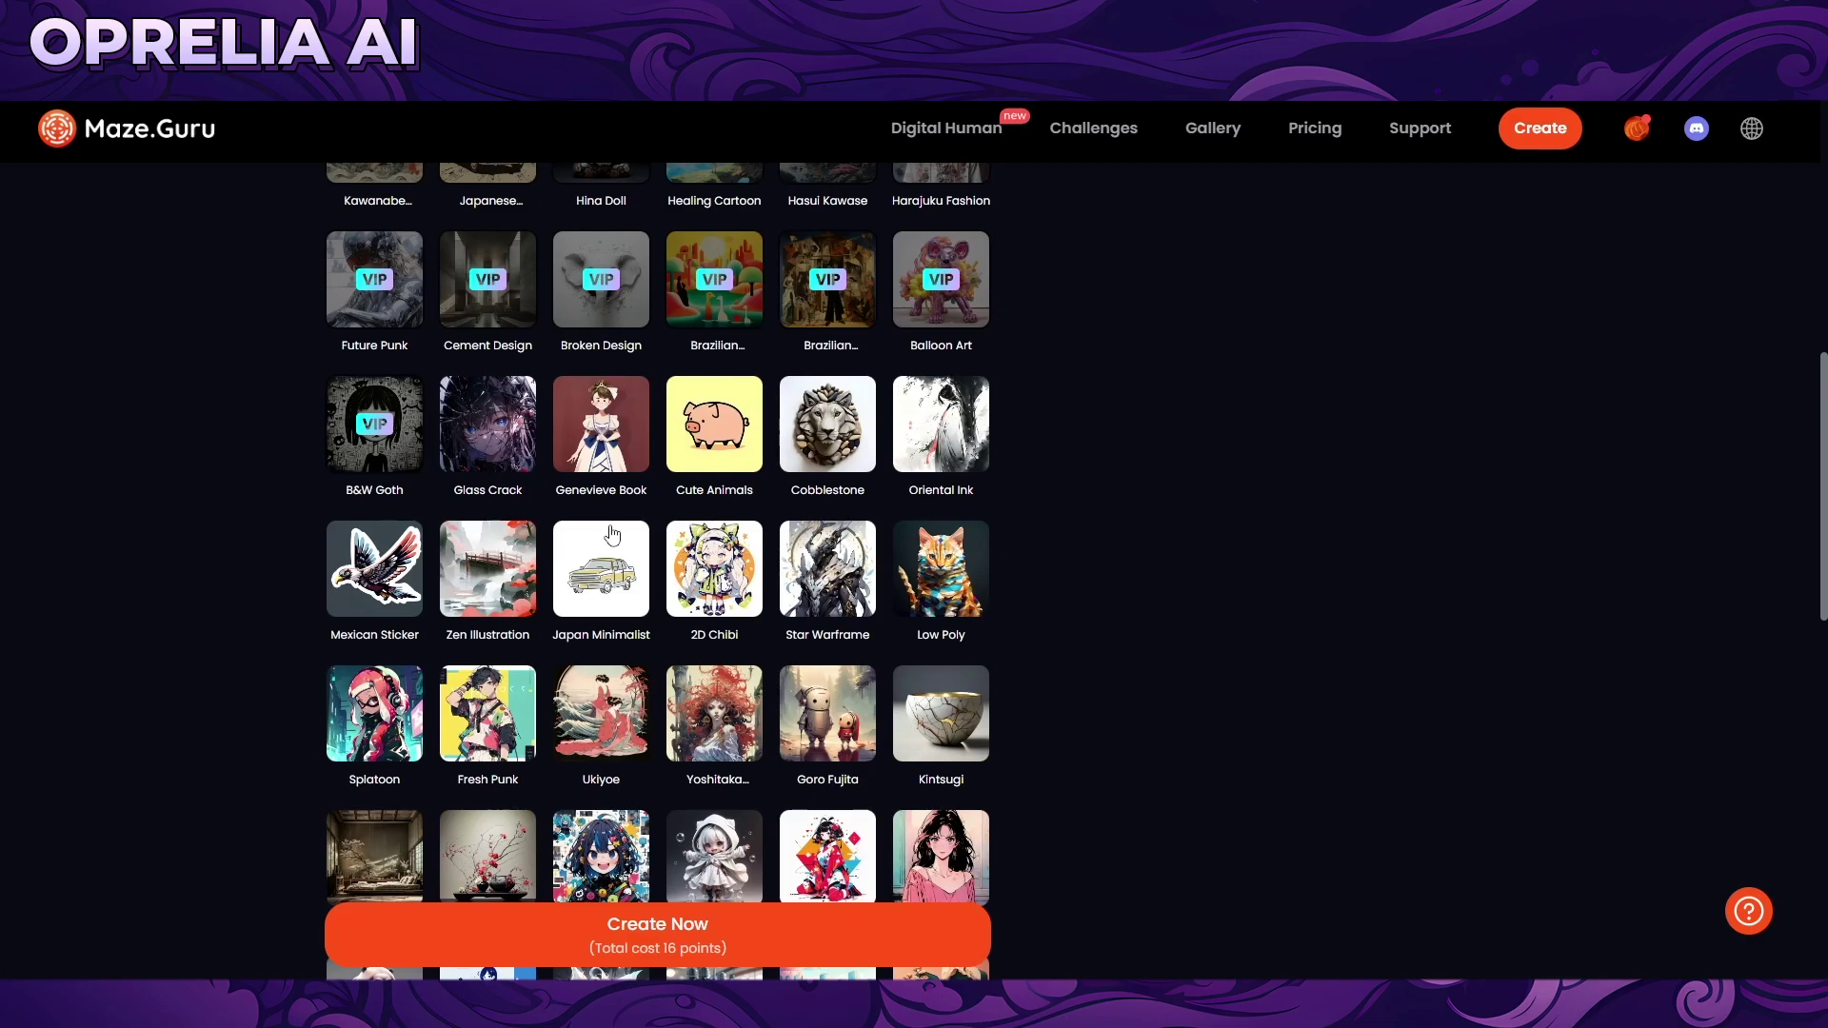
pyautogui.scroll(1, 609, 533)
# Step: Check the VIP B&W Goth unlock pricing, then go back and select the Stable style set
pyautogui.click(374, 536)
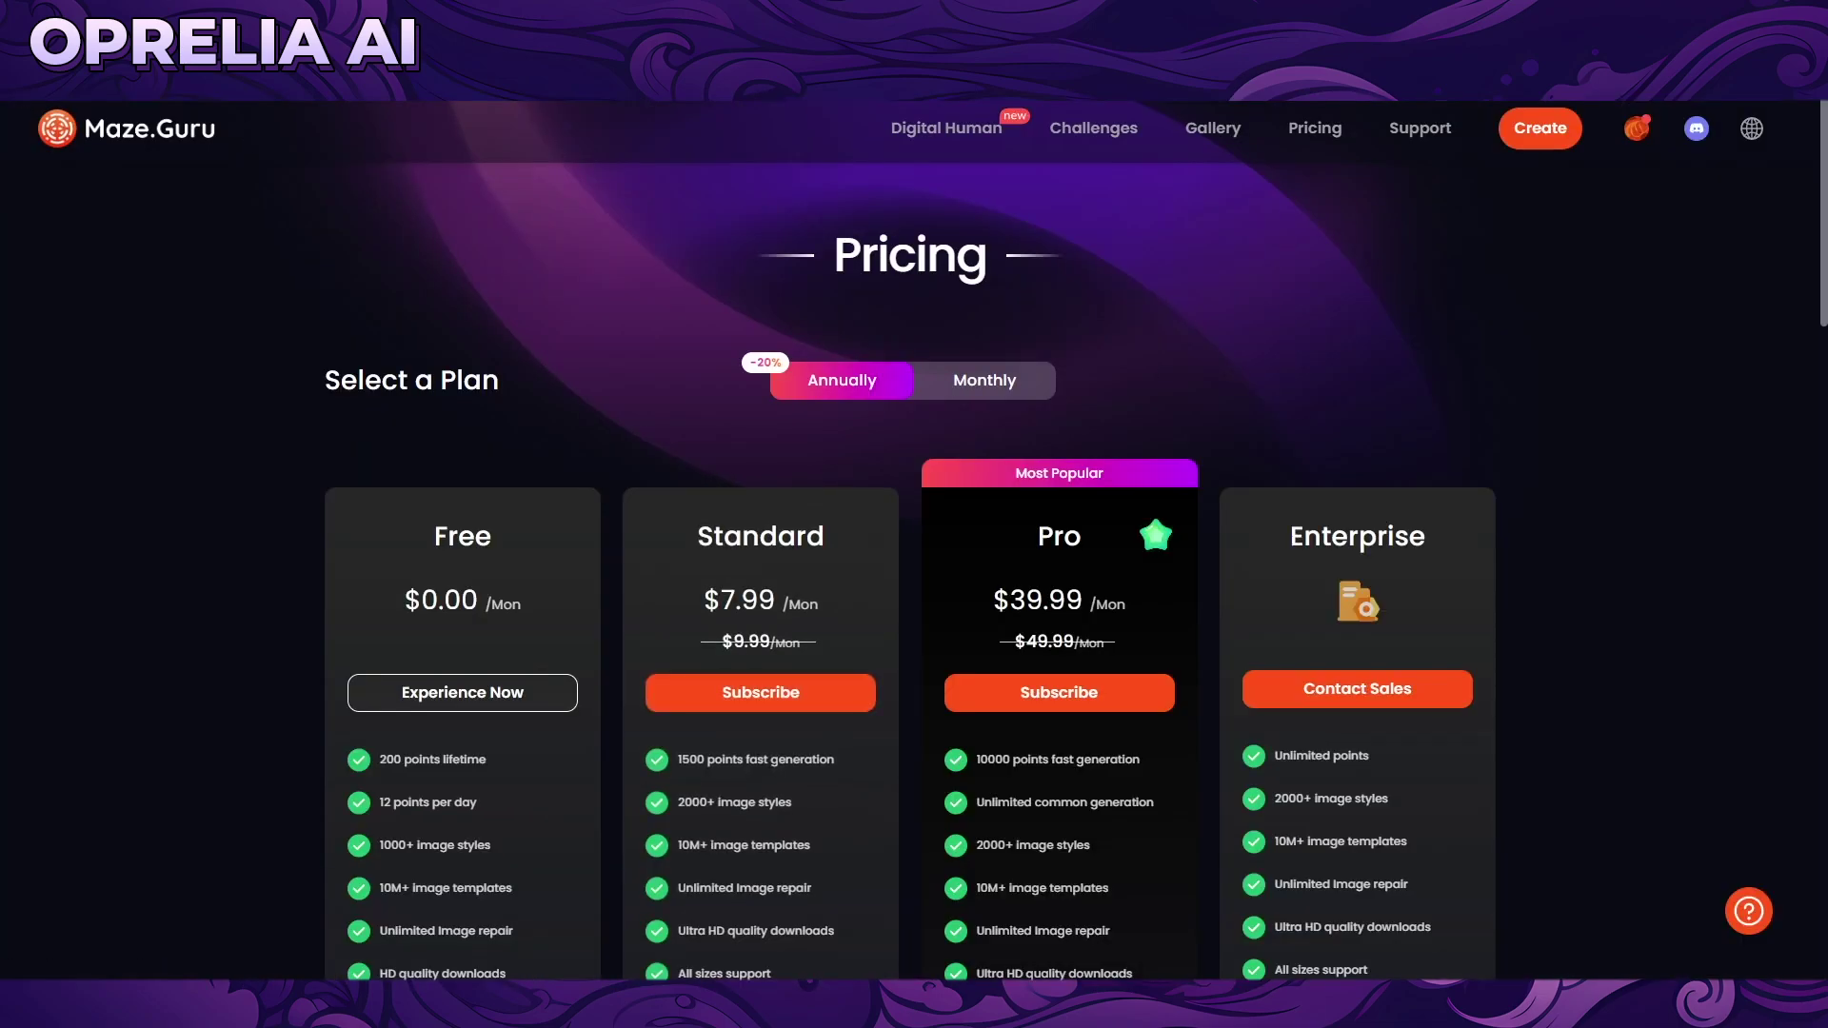
pyautogui.hotkey('alt', 'Left')
pyautogui.scroll(3, 572, 447)
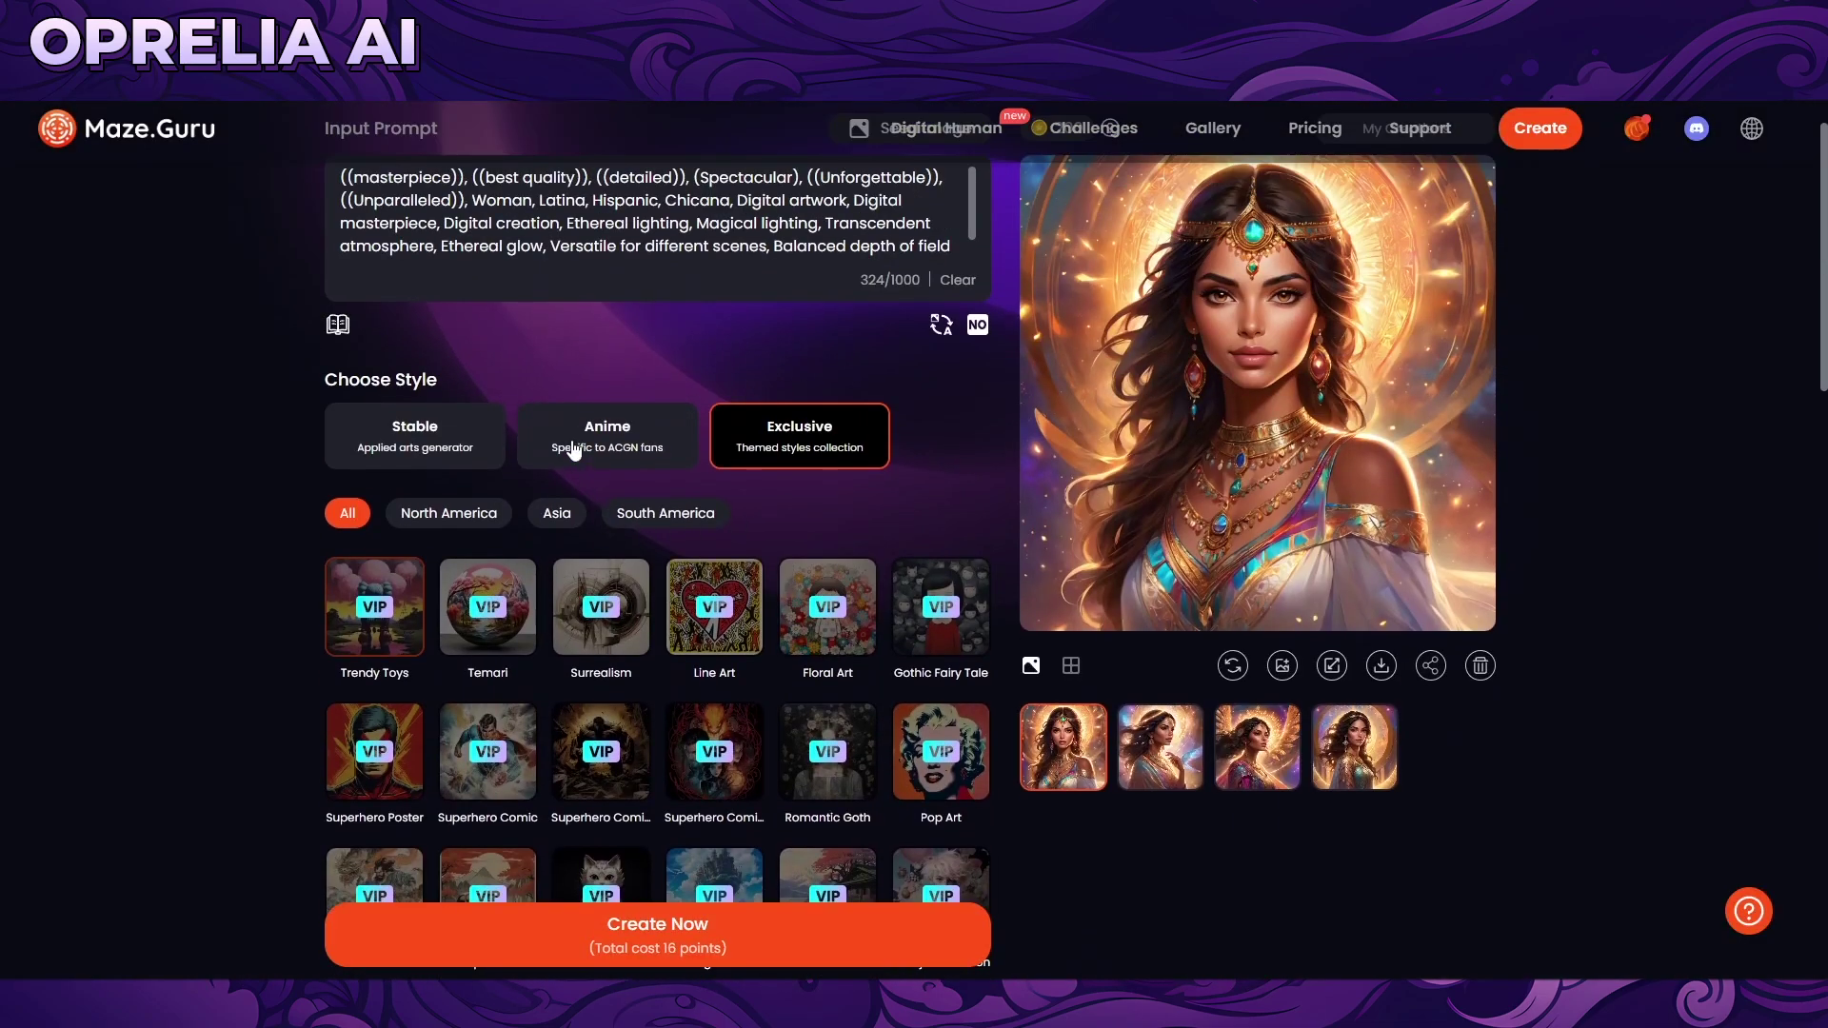
pyautogui.click(392, 430)
pyautogui.scroll(1, 708, 494)
pyautogui.scroll(1, 564, 392)
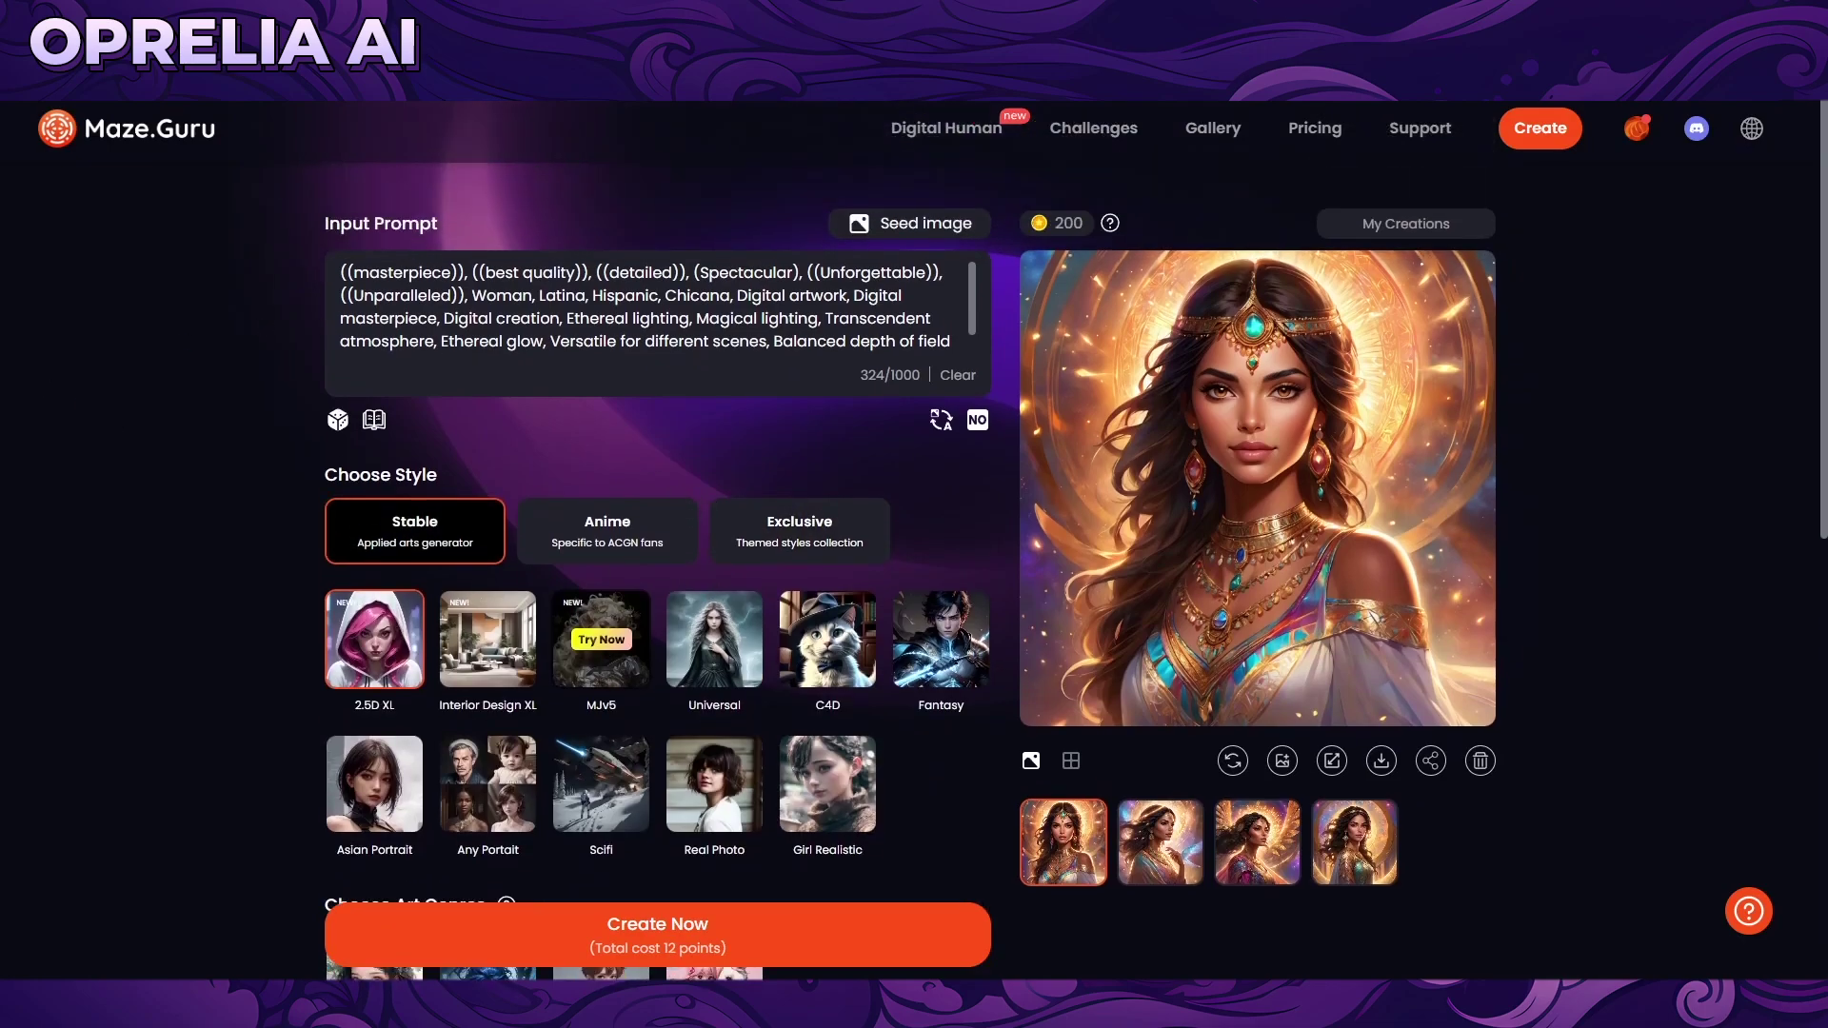
# Step: Paste the new dragon-woman prompt, delete its leading composition code, and pick the Fantasy style
pyautogui.tripleClick(849, 335)
pyautogui.hotkey('ctrl', 'v')
pyautogui.scroll(5, 813, 282)
pyautogui.scroll(-4, 812, 283)
pyautogui.moveTo(545, 334); pyautogui.dragTo(340, 292)
pyautogui.press('BackSpace')
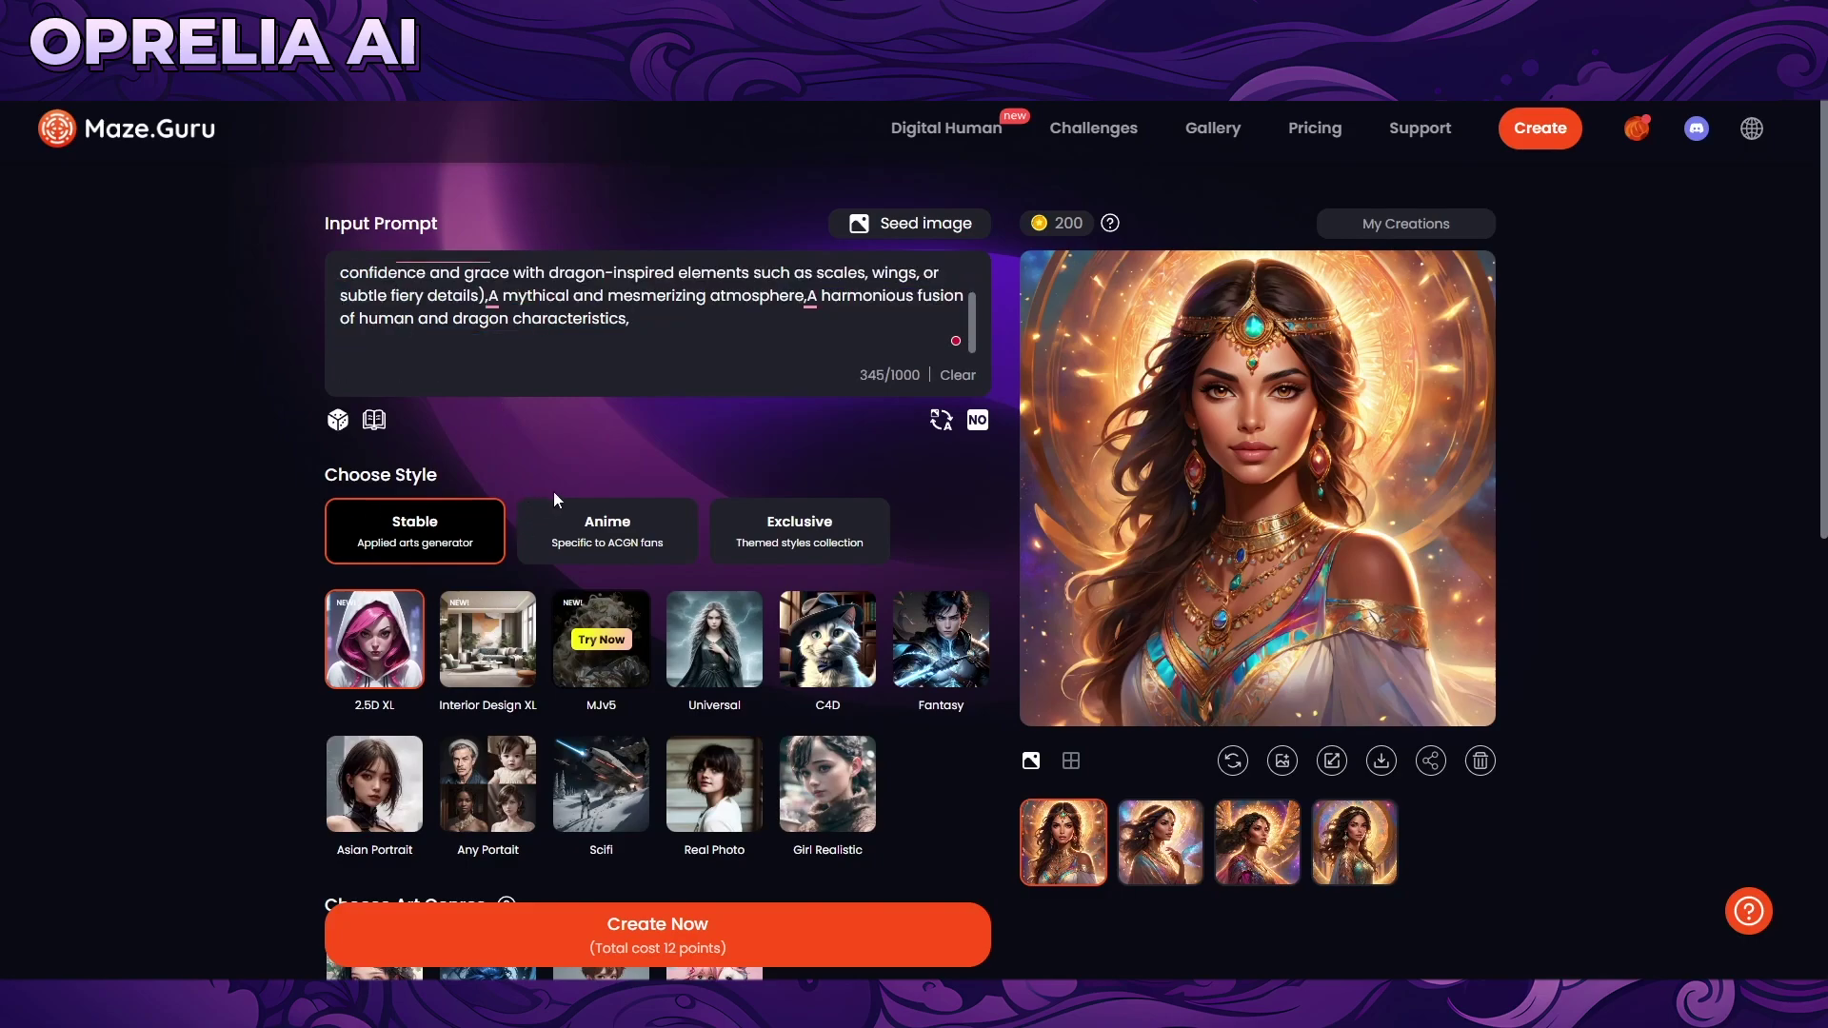
pyautogui.click(939, 685)
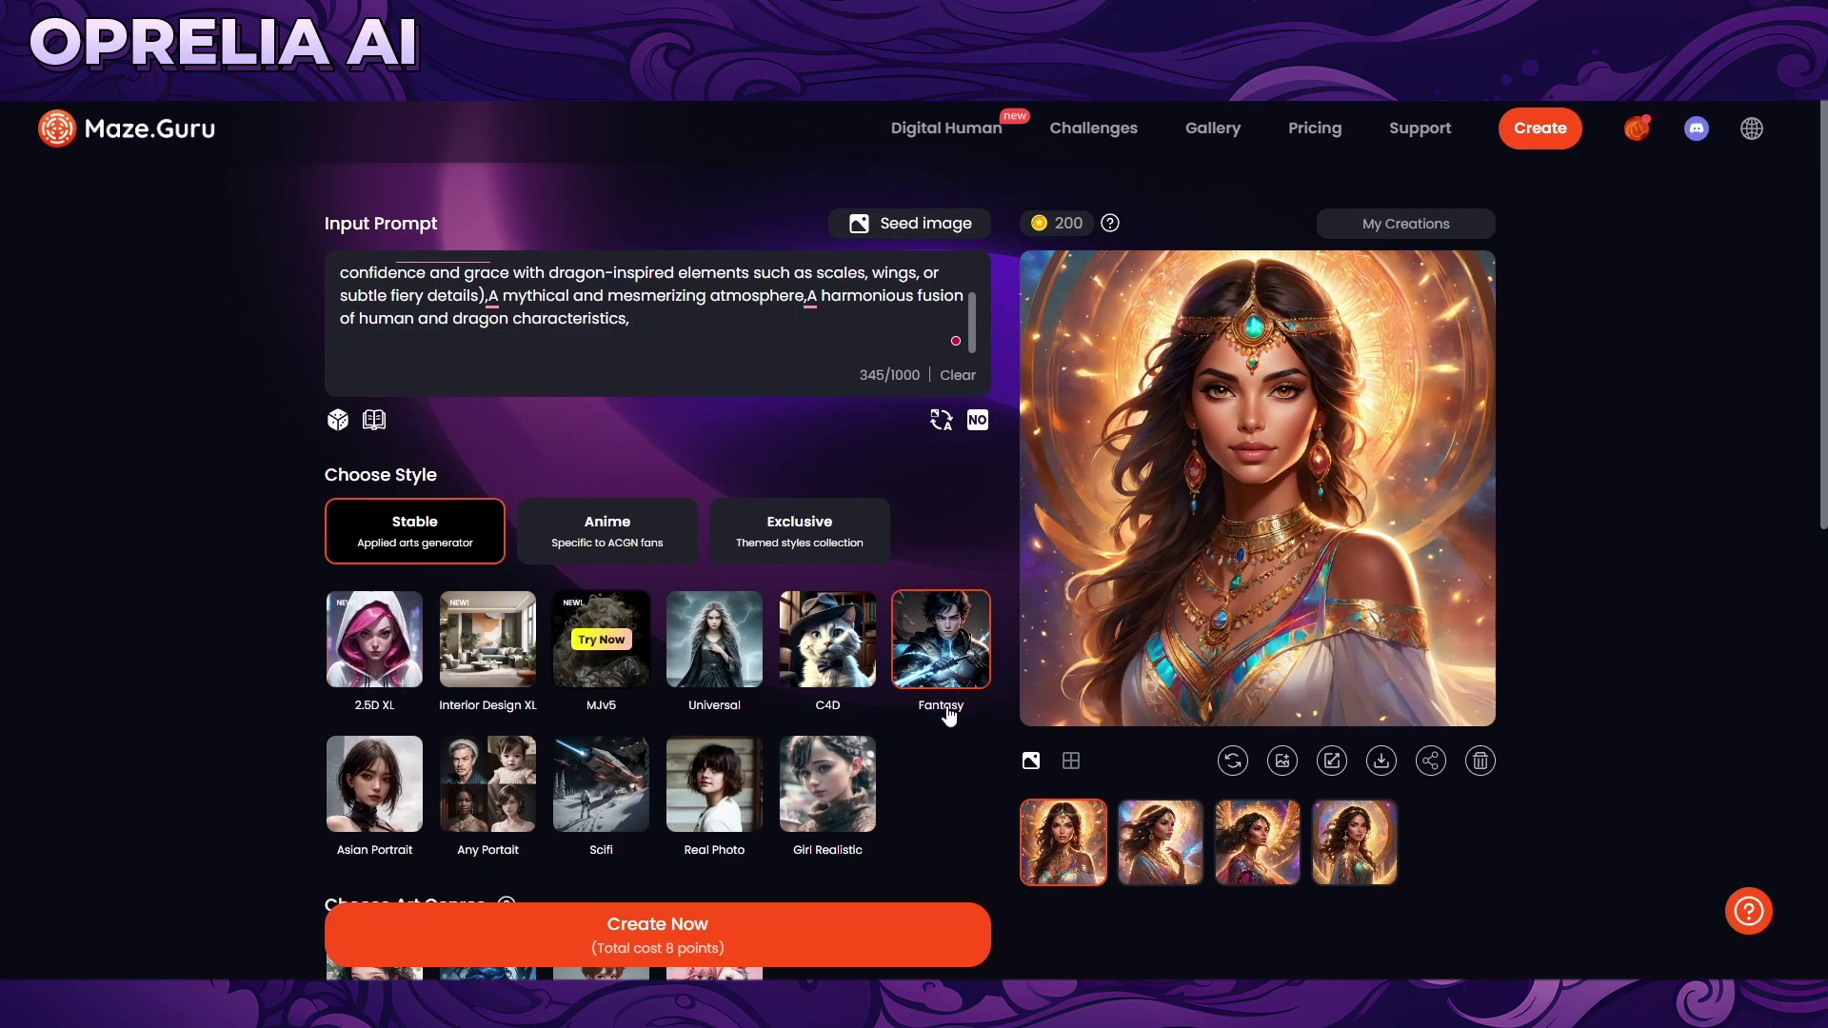
pyautogui.scroll(-6, 905, 768)
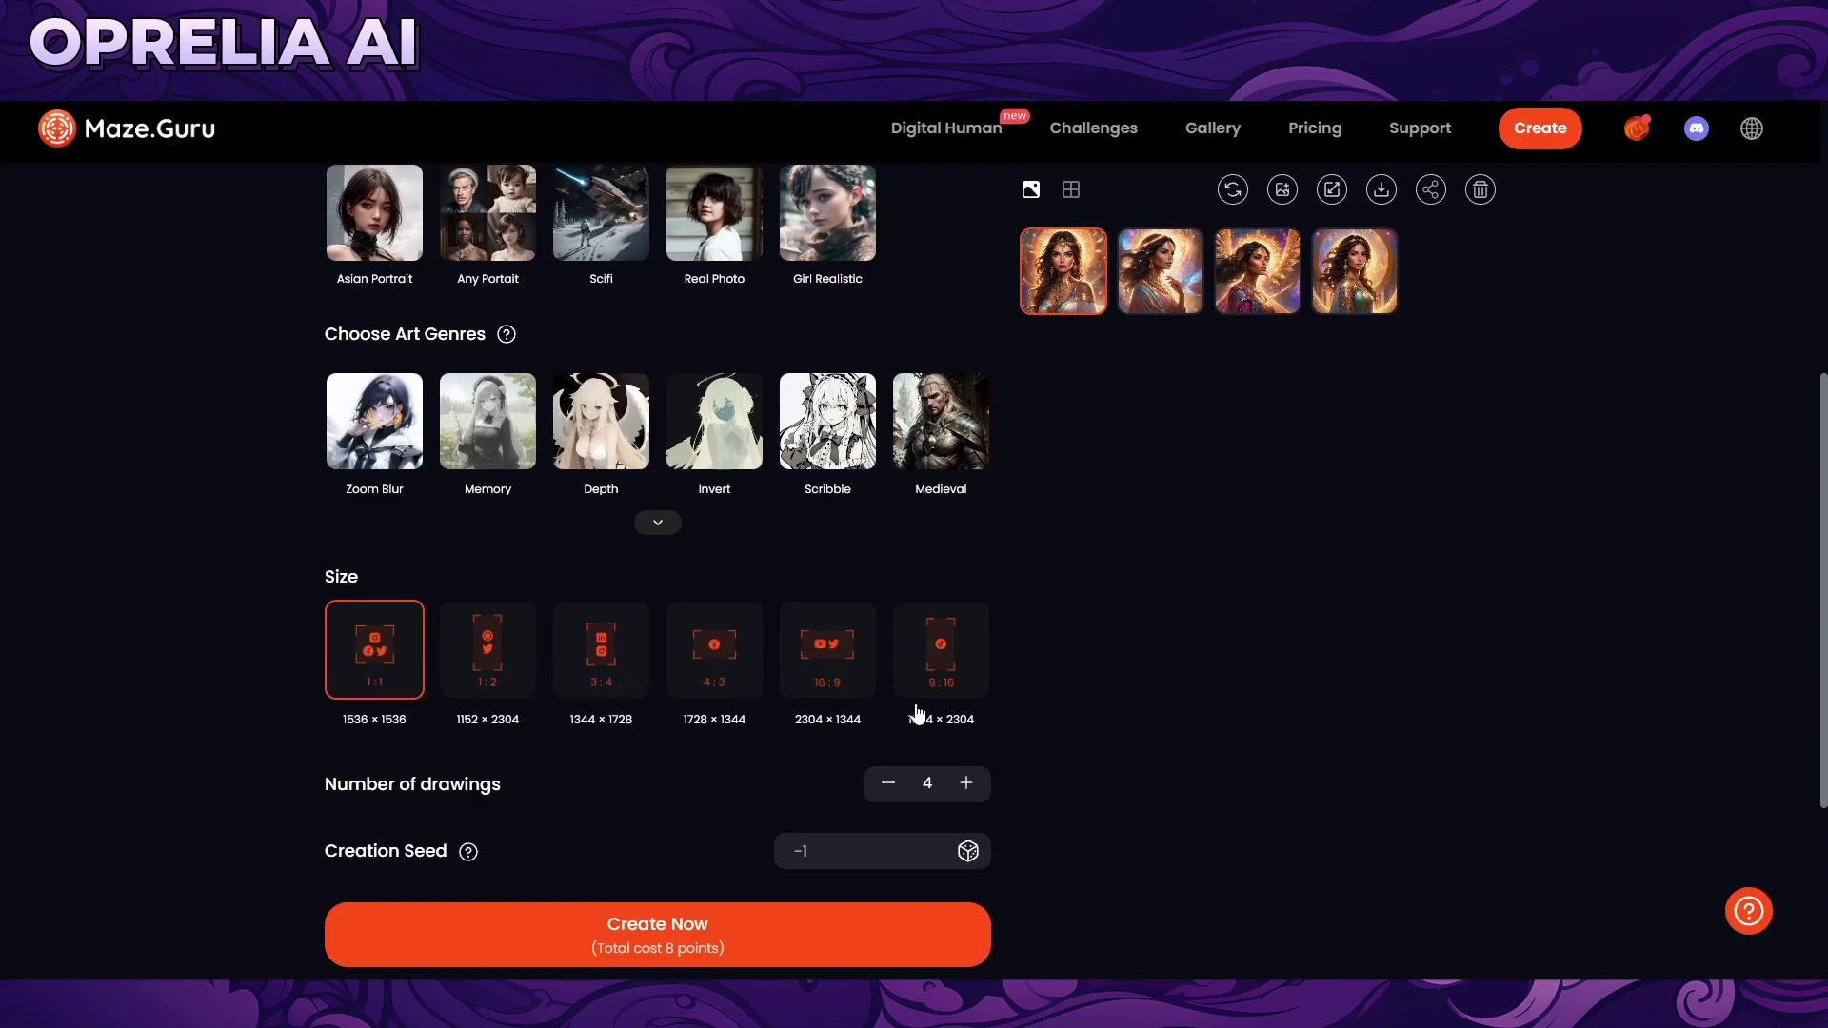
# Step: Generate four Fantasy-style dragon-woman images for 8 points and watch them build
pyautogui.click(771, 921)
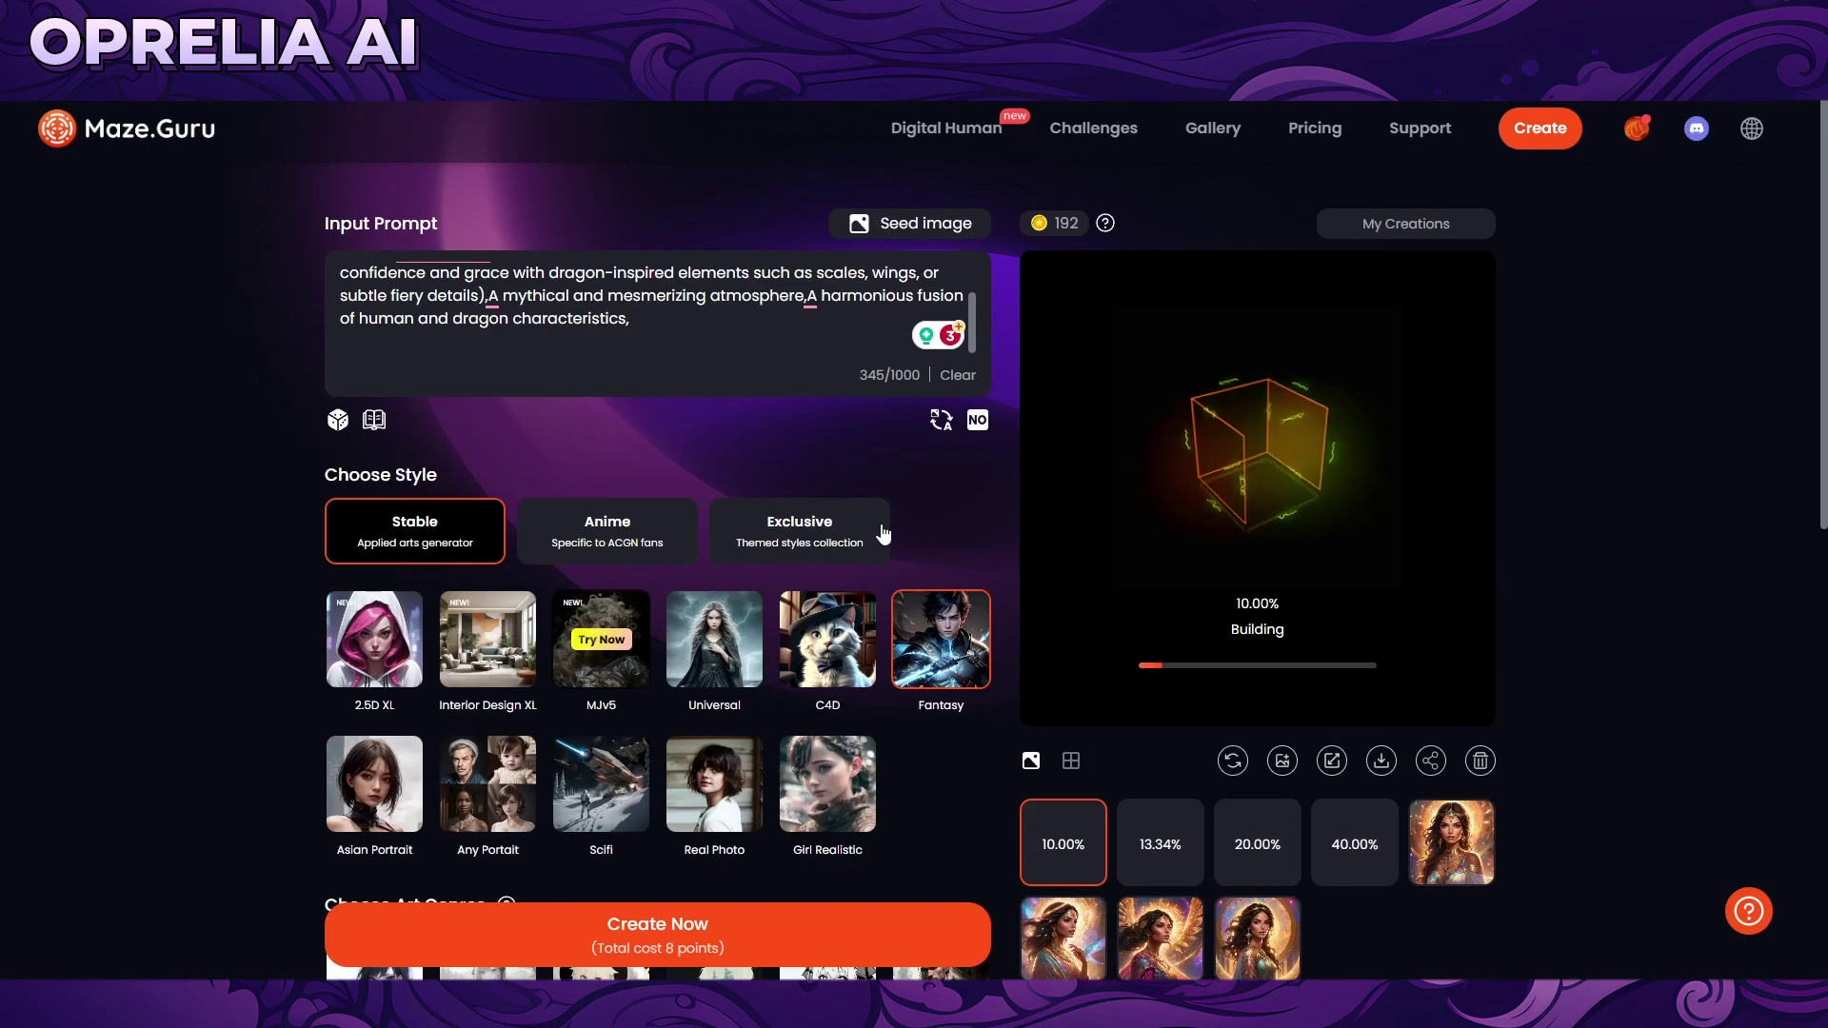
pyautogui.scroll(-8, 812, 523)
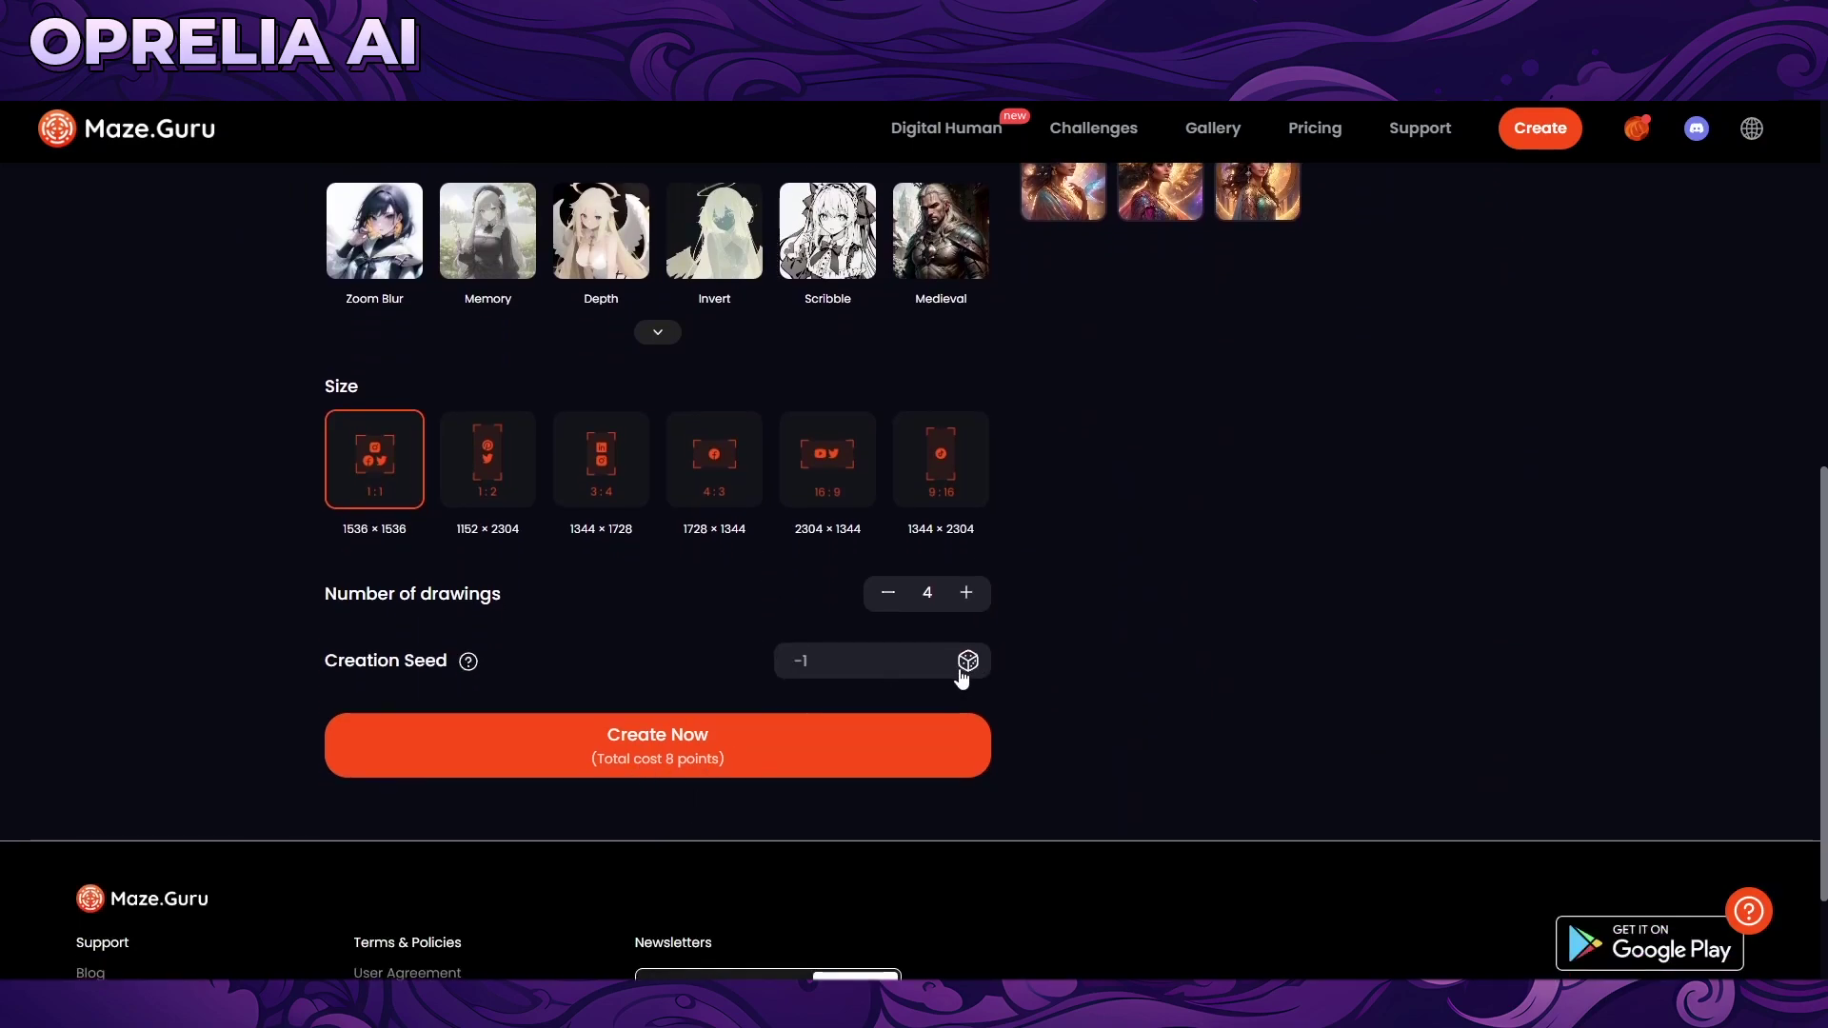
pyautogui.scroll(1, 764, 705)
pyautogui.scroll(2, 762, 705)
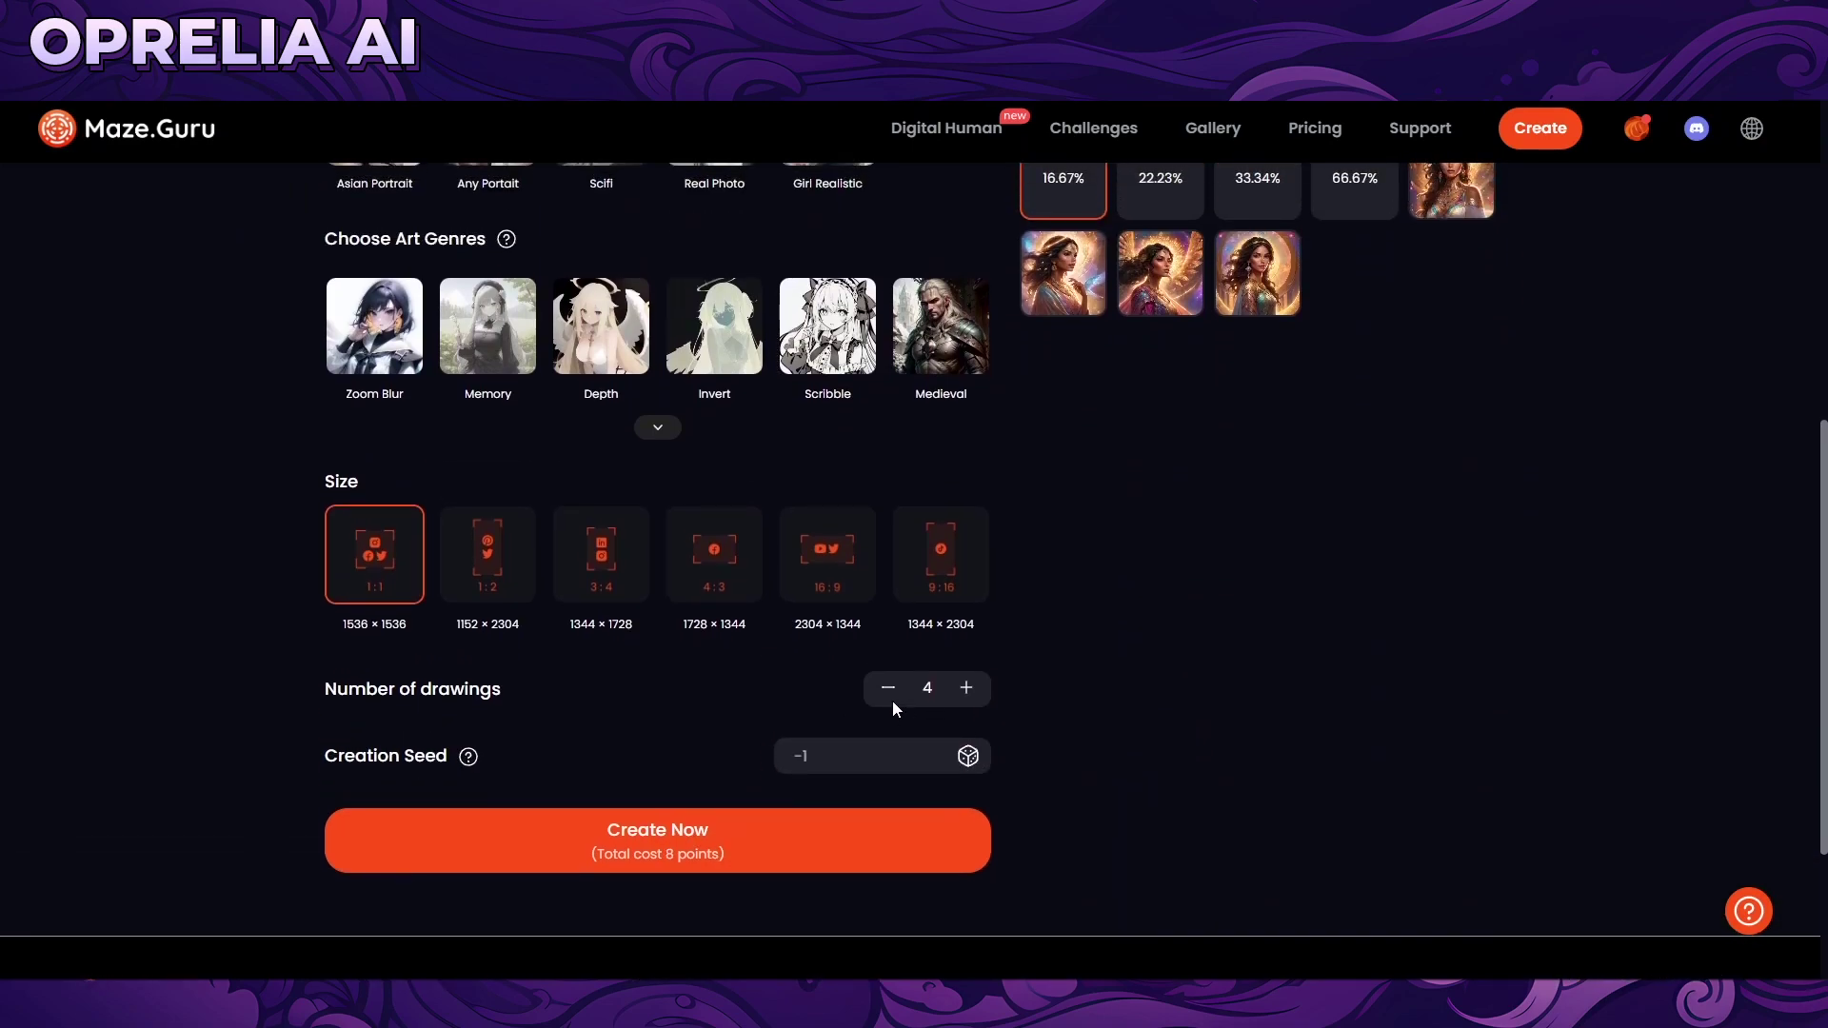
pyautogui.scroll(6, 1019, 687)
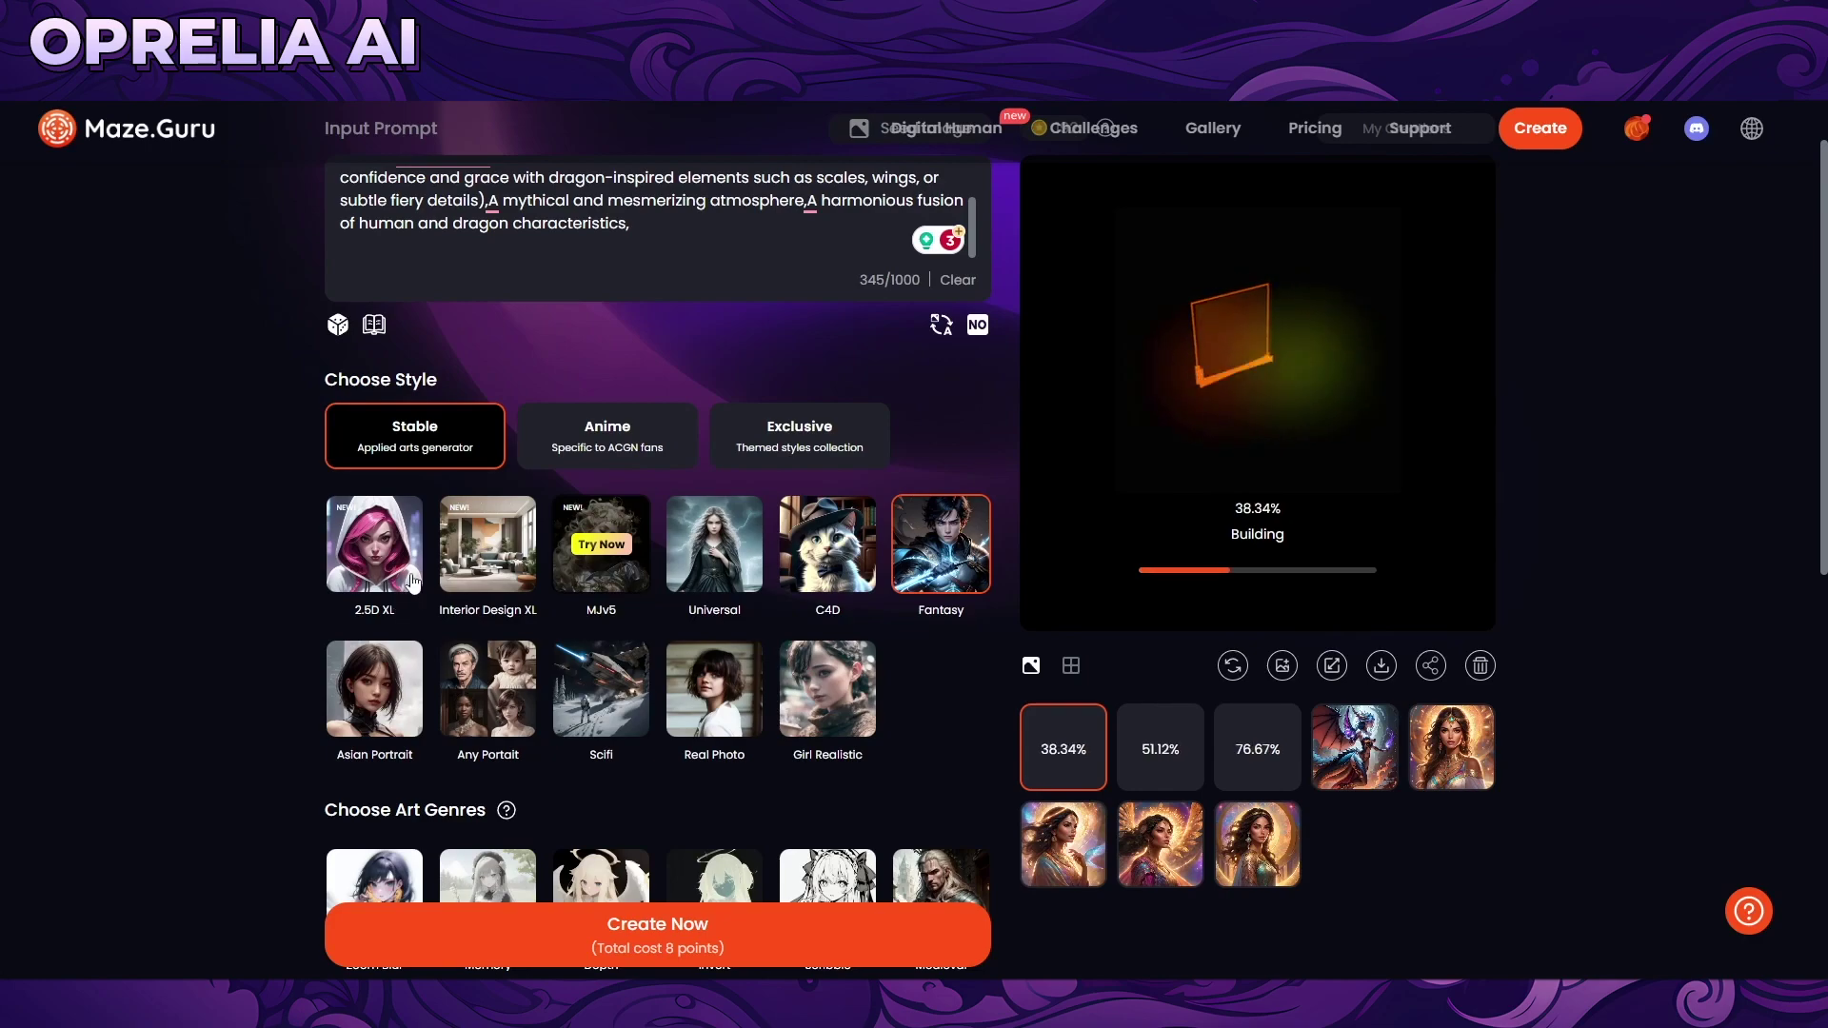
pyautogui.scroll(1, 380, 594)
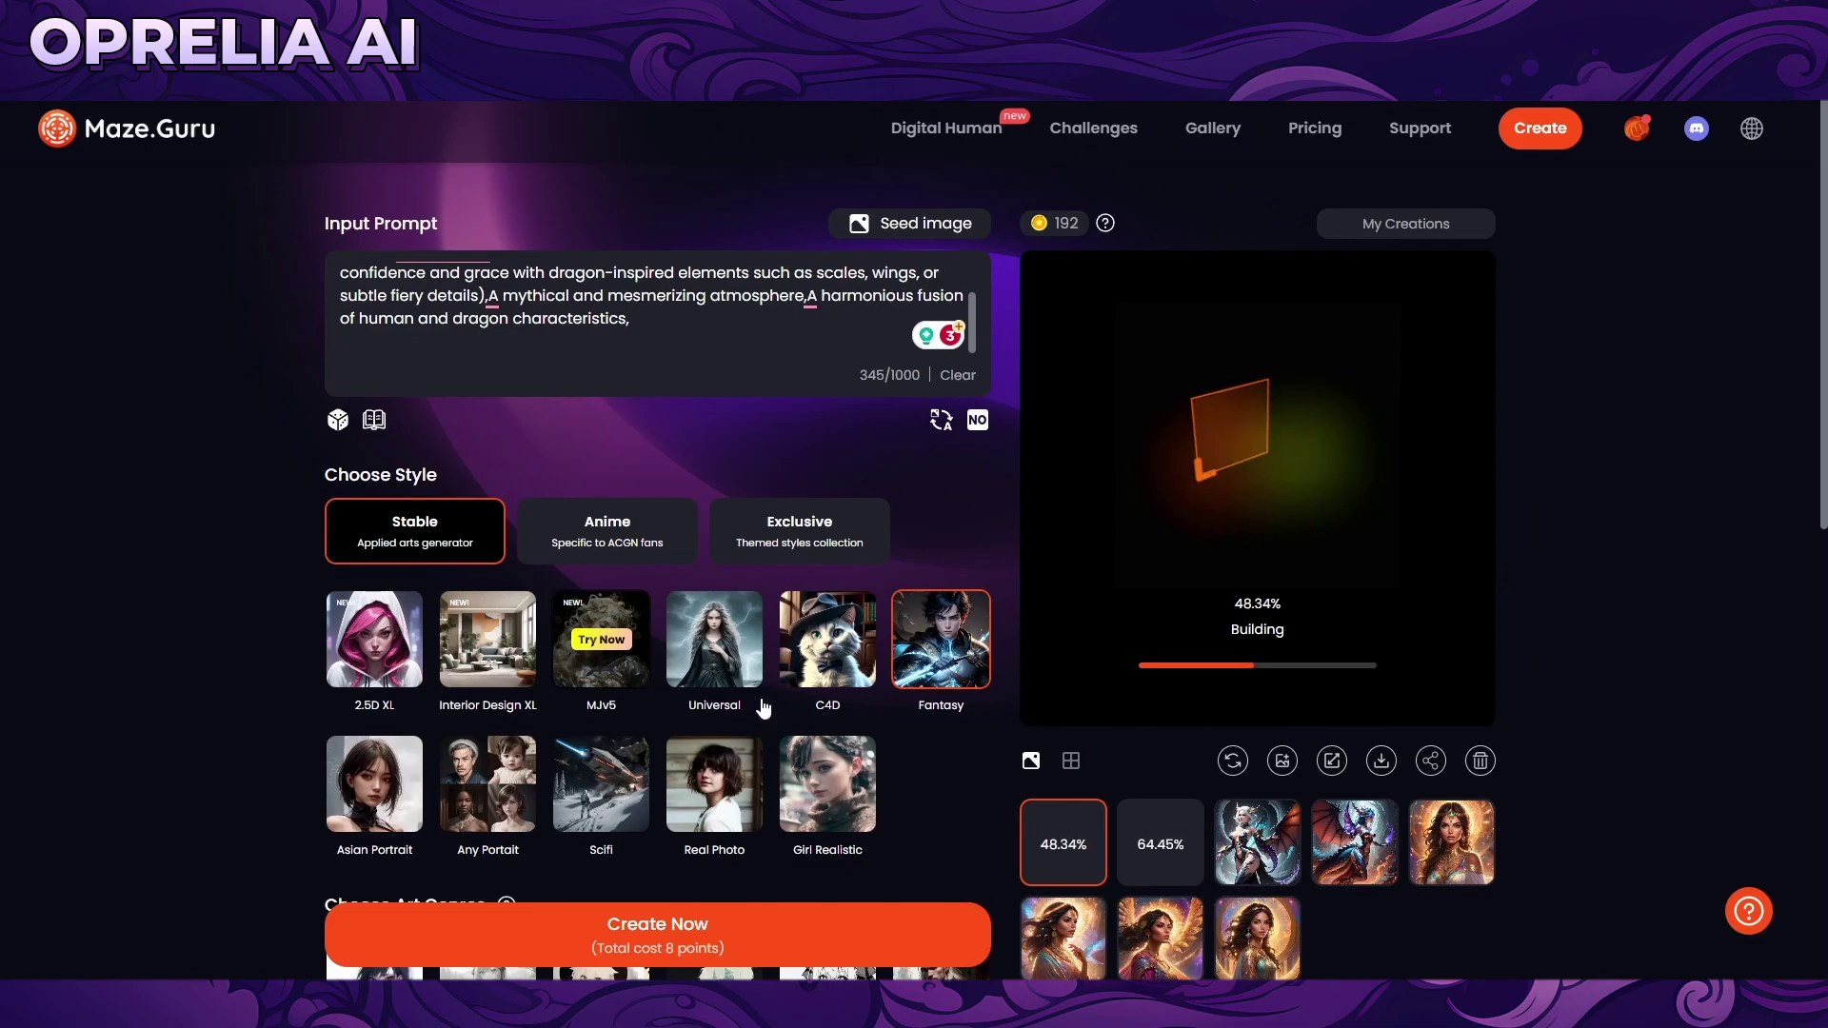
# Step: View each dragon-woman result full size, including the white-haired one, then reload the first
pyautogui.click(1355, 842)
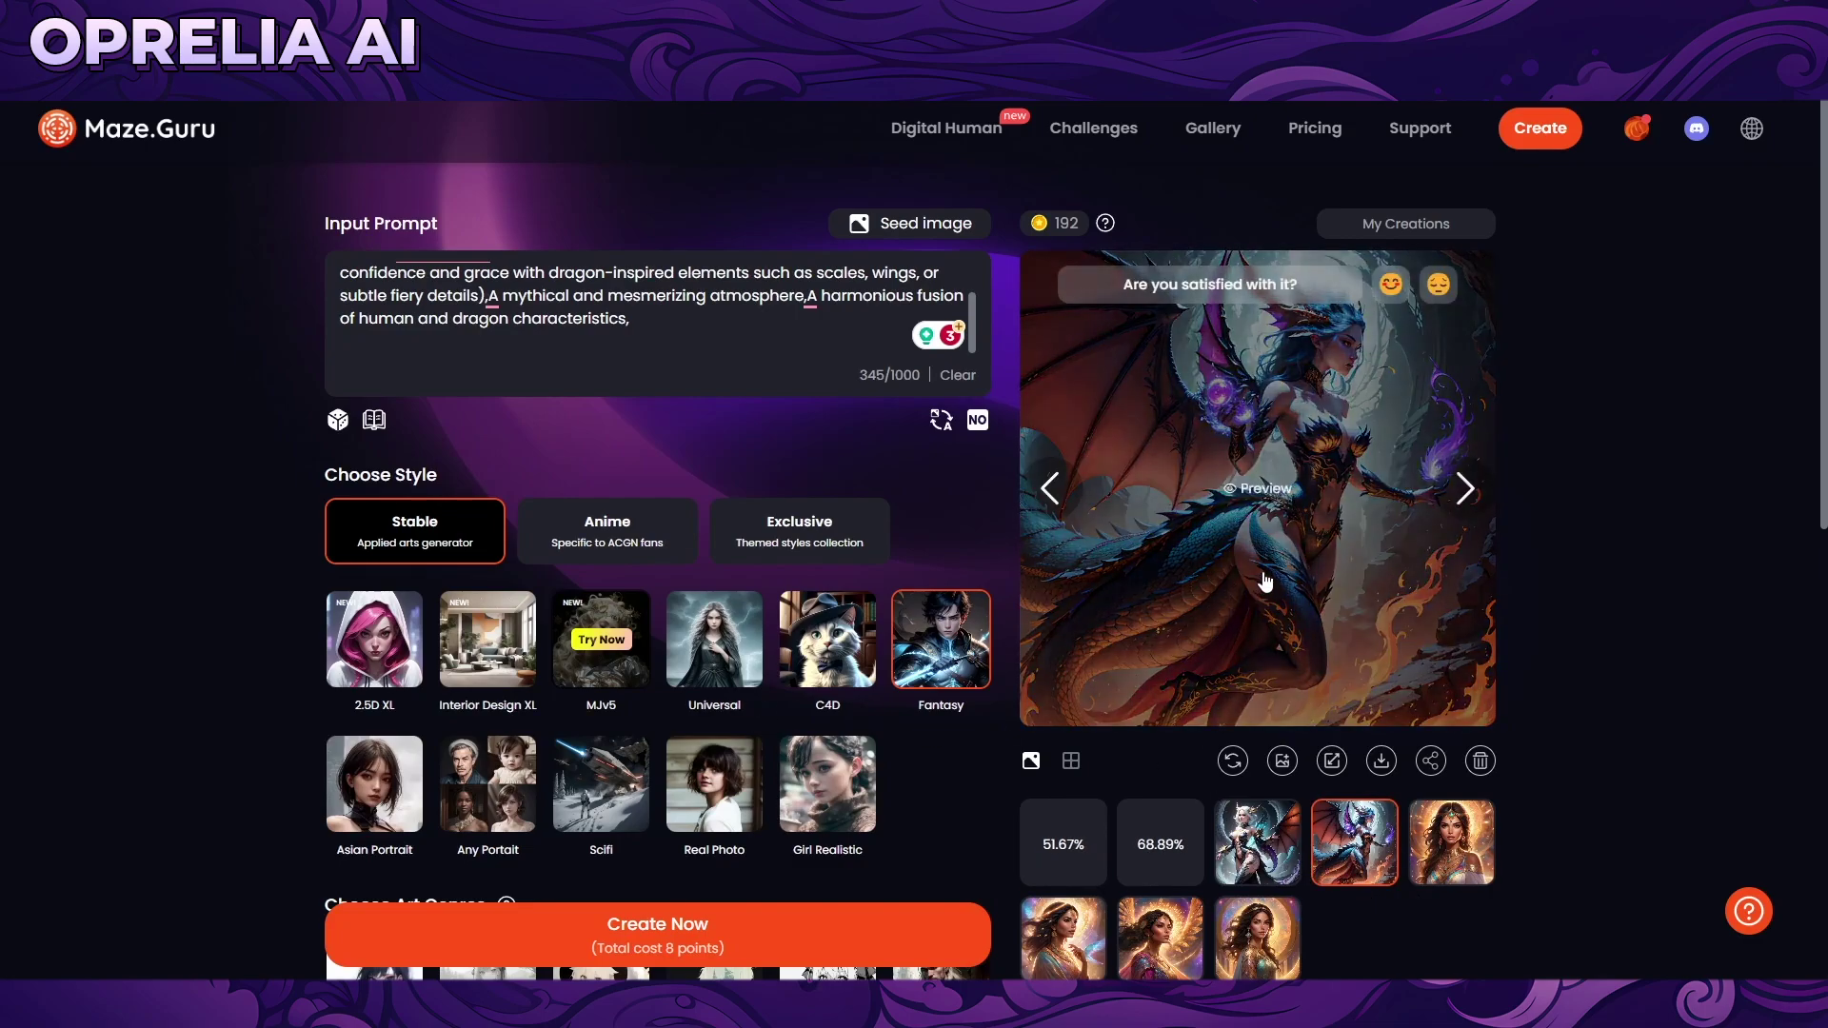
pyautogui.click(1265, 581)
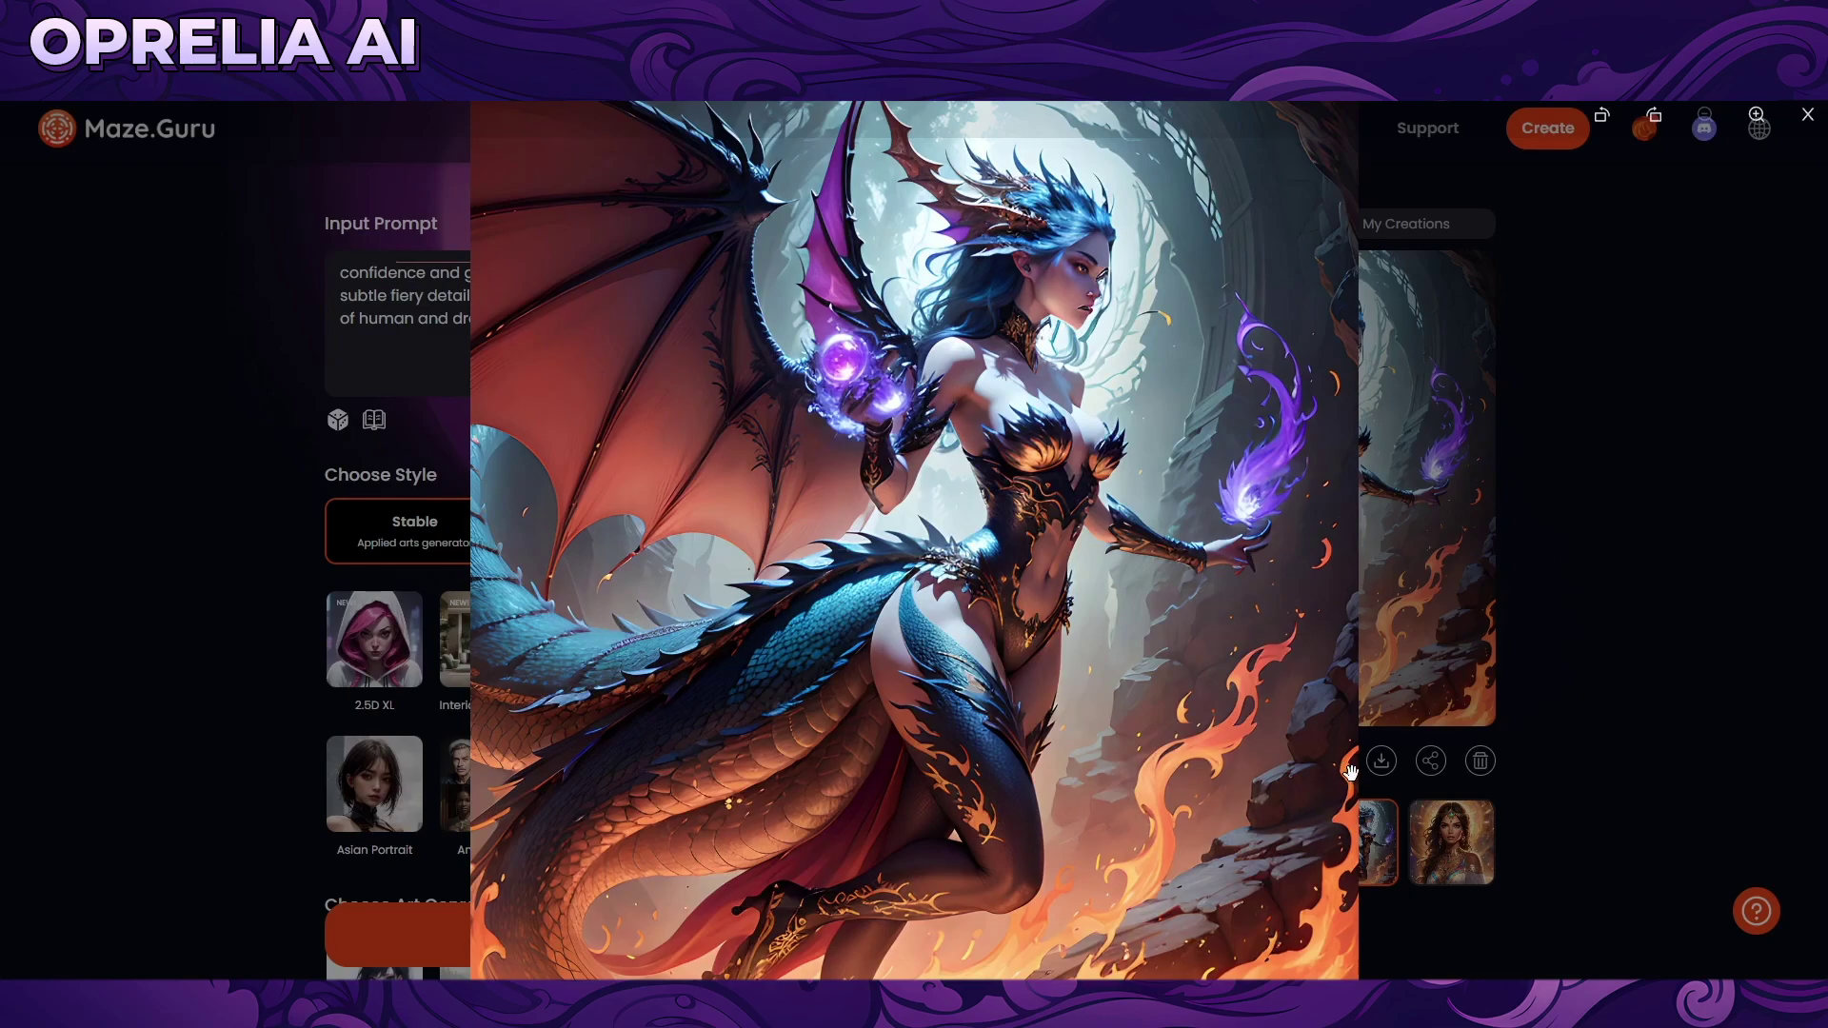
pyautogui.click(1618, 644)
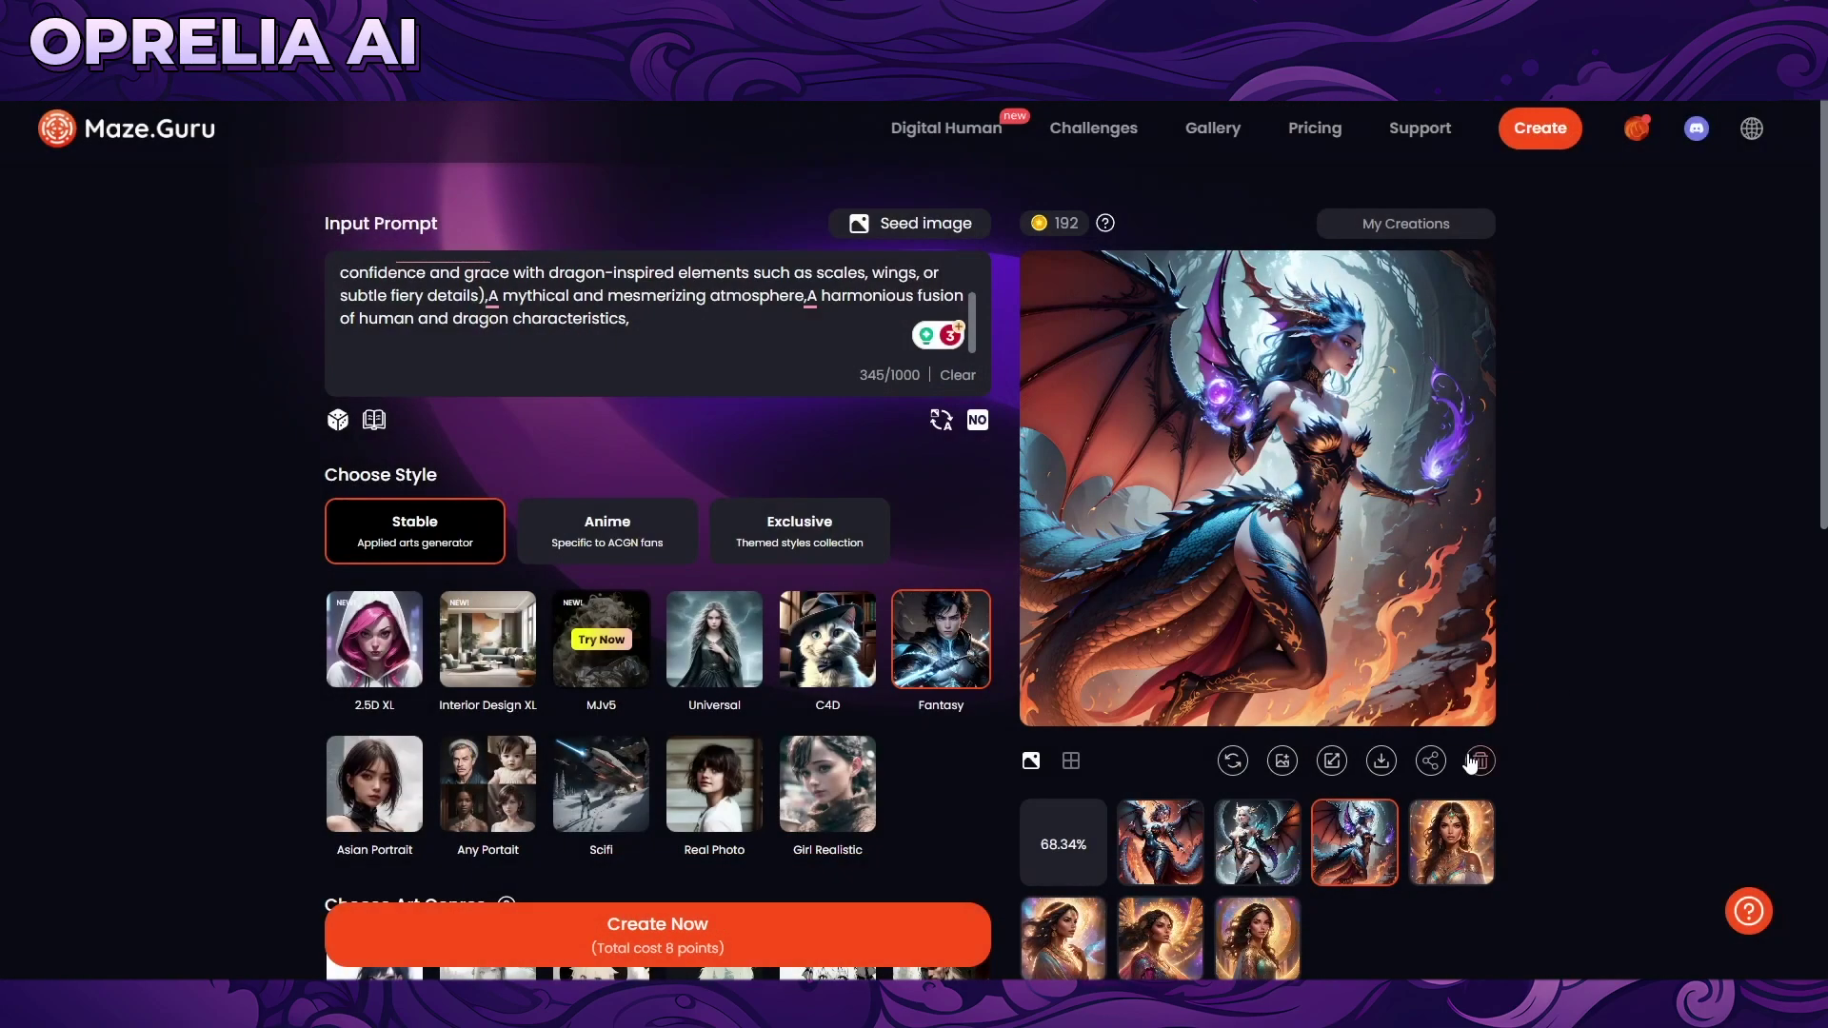
pyautogui.click(1252, 524)
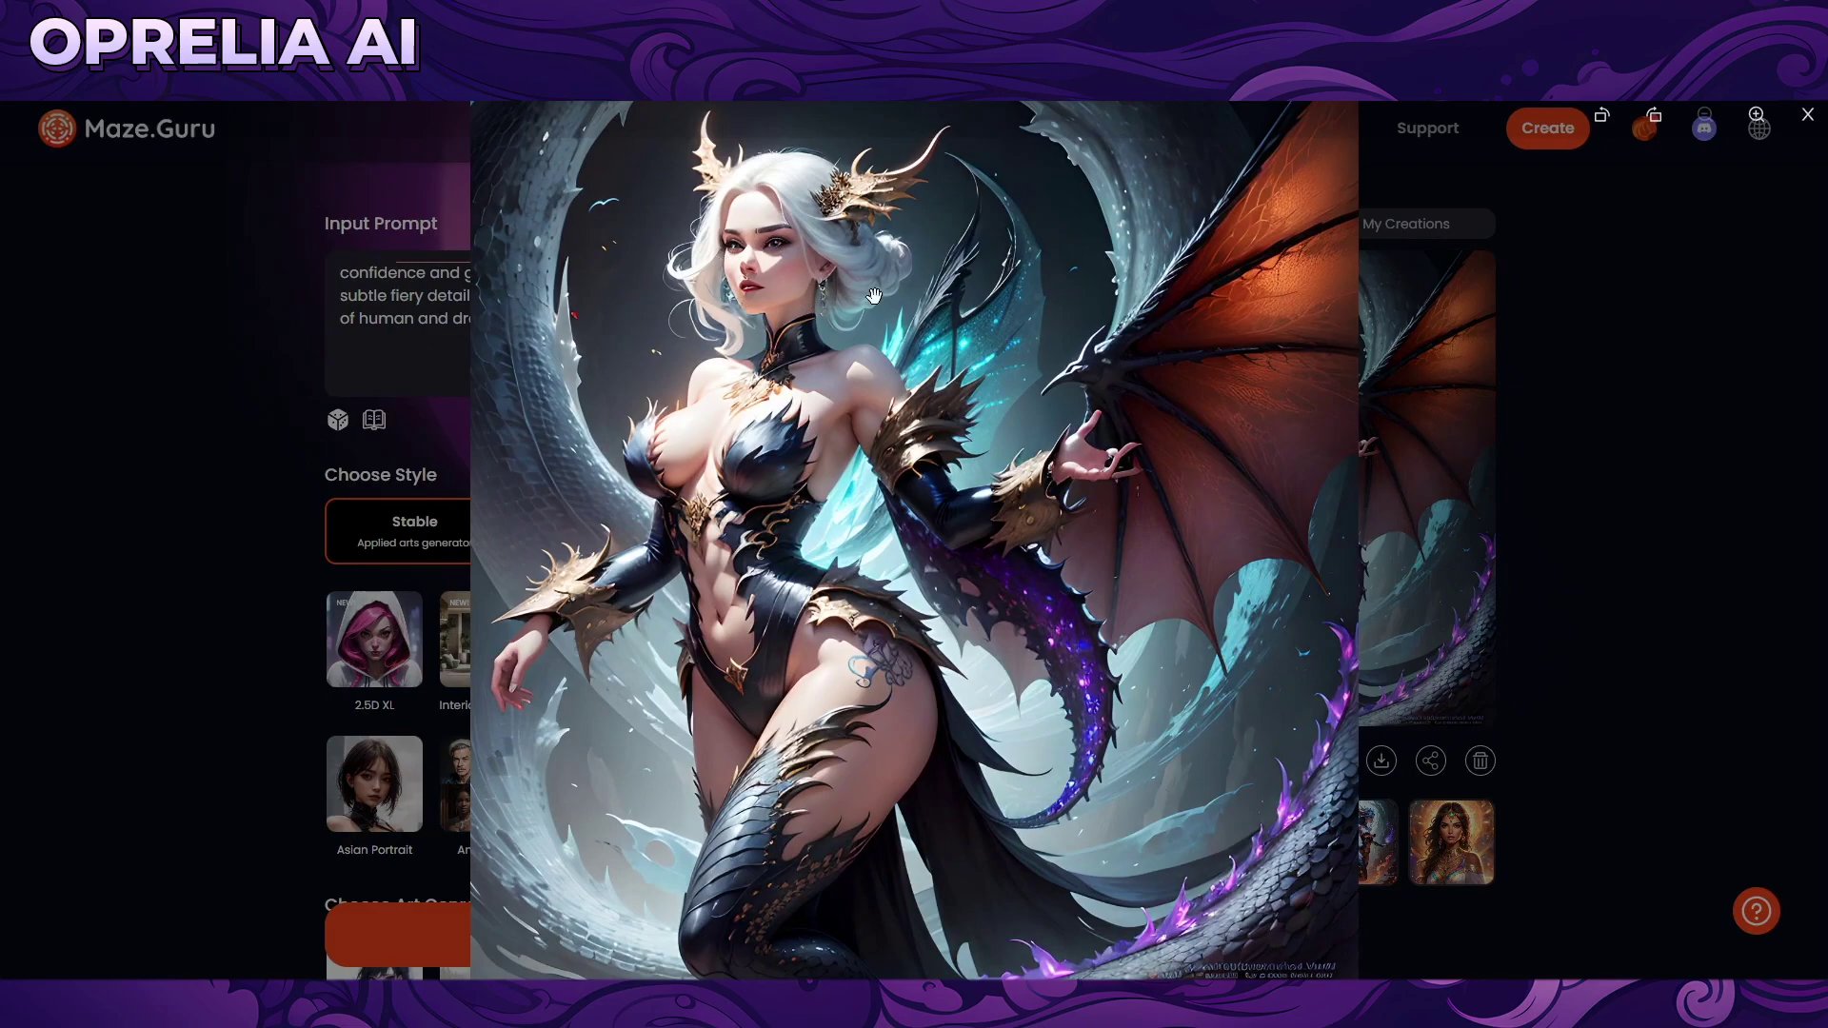
pyautogui.click(1635, 579)
pyautogui.click(1161, 862)
pyautogui.click(1242, 555)
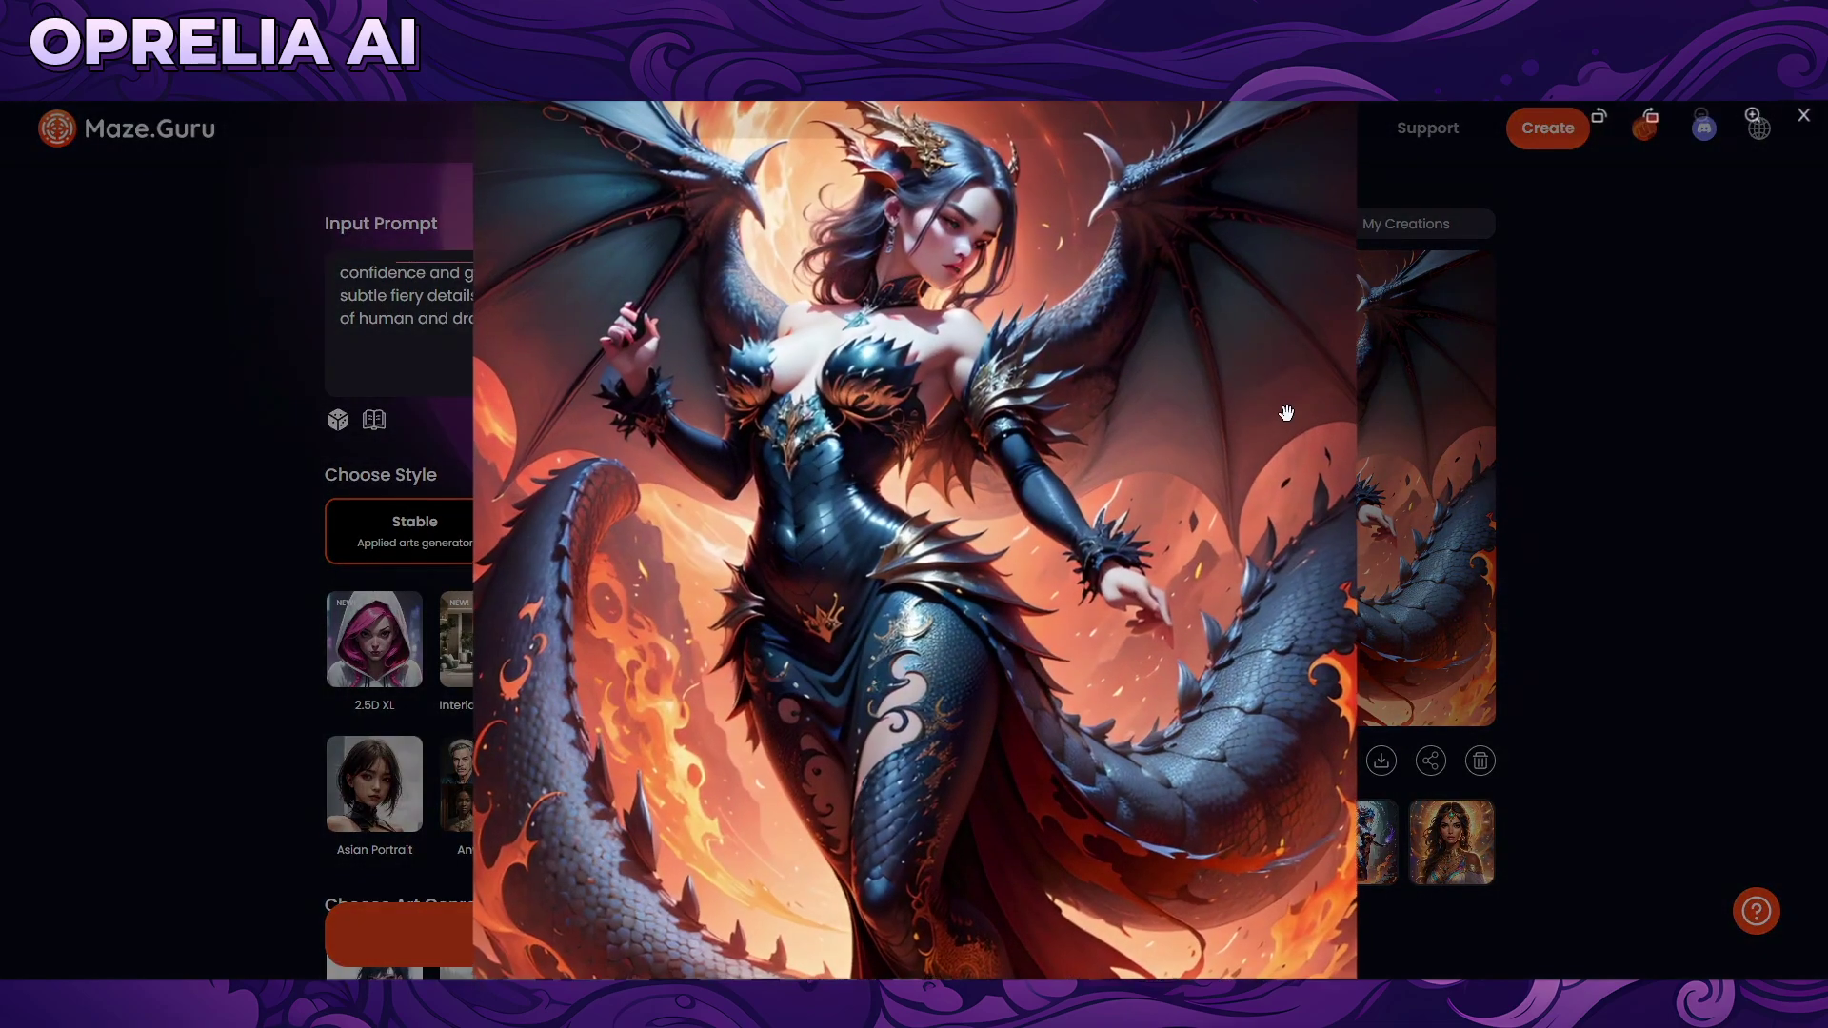
pyautogui.click(1545, 551)
pyautogui.click(1054, 861)
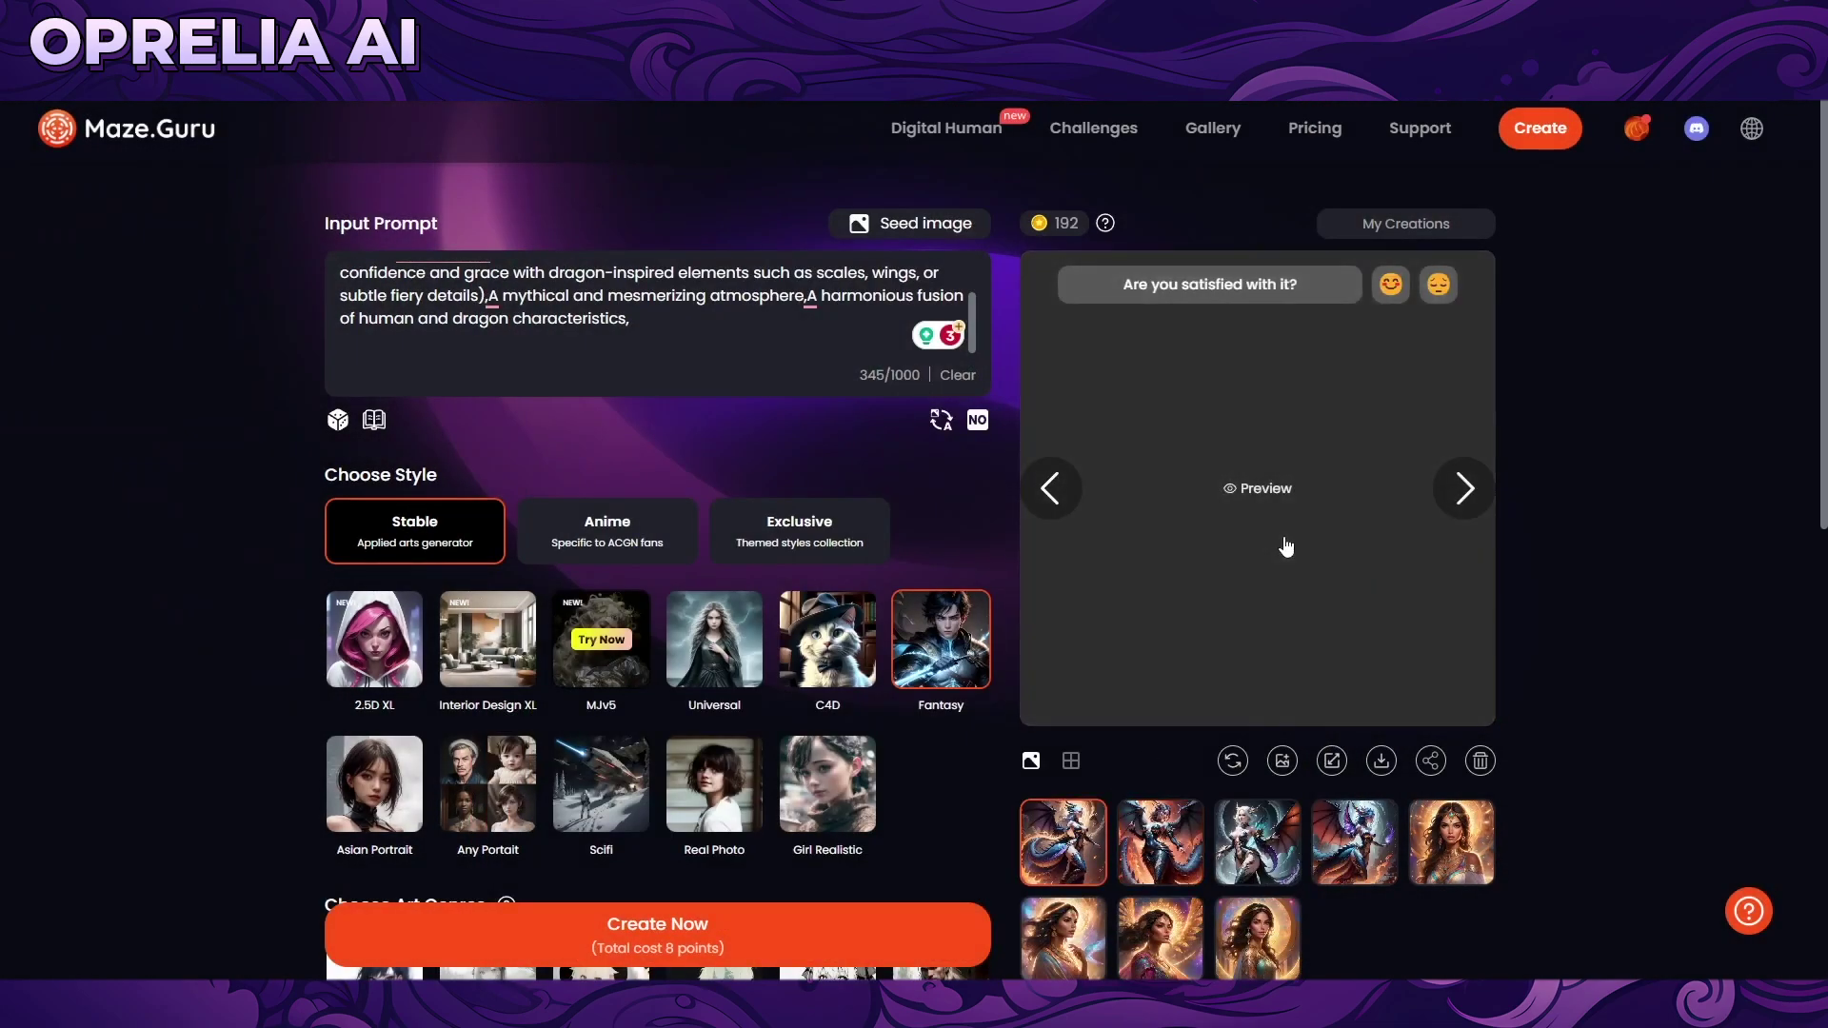
# Step: Set the Stable 2.5D XL style with 4:3 (1770 × 1332) size and generate for 12 points
pyautogui.click(594, 538)
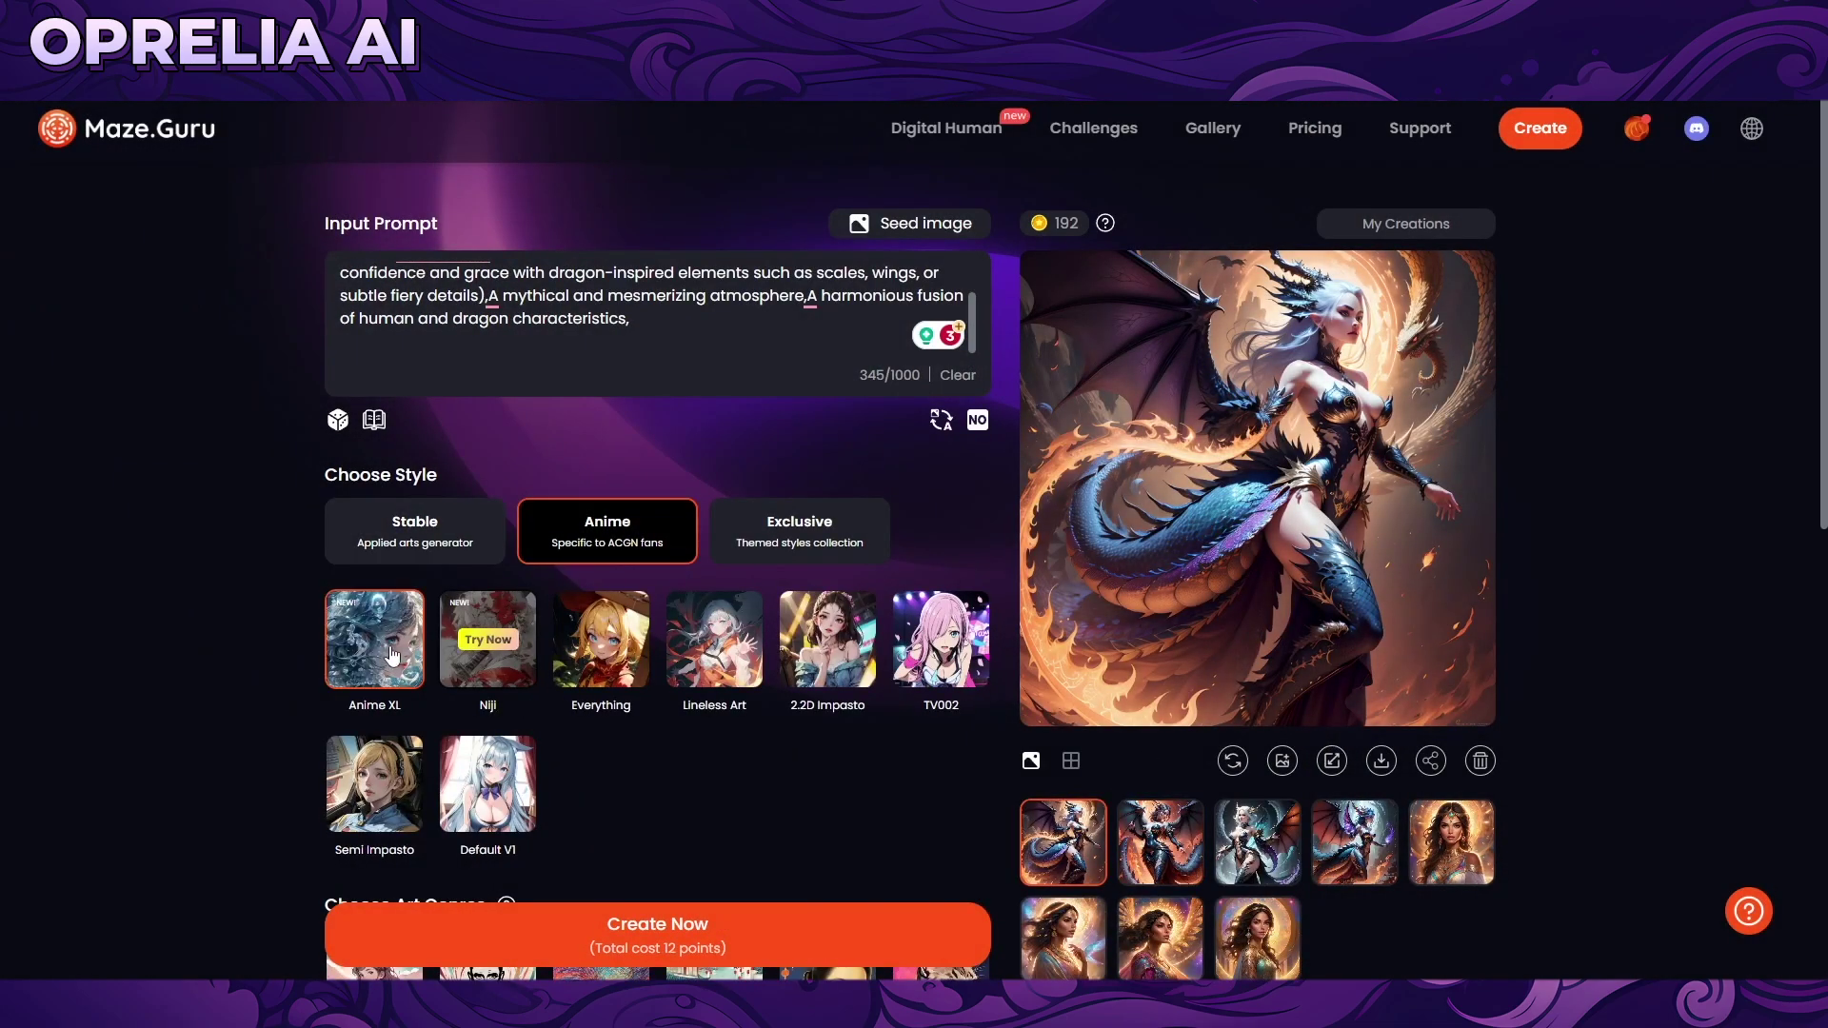
pyautogui.click(414, 549)
pyautogui.scroll(-4, 404, 672)
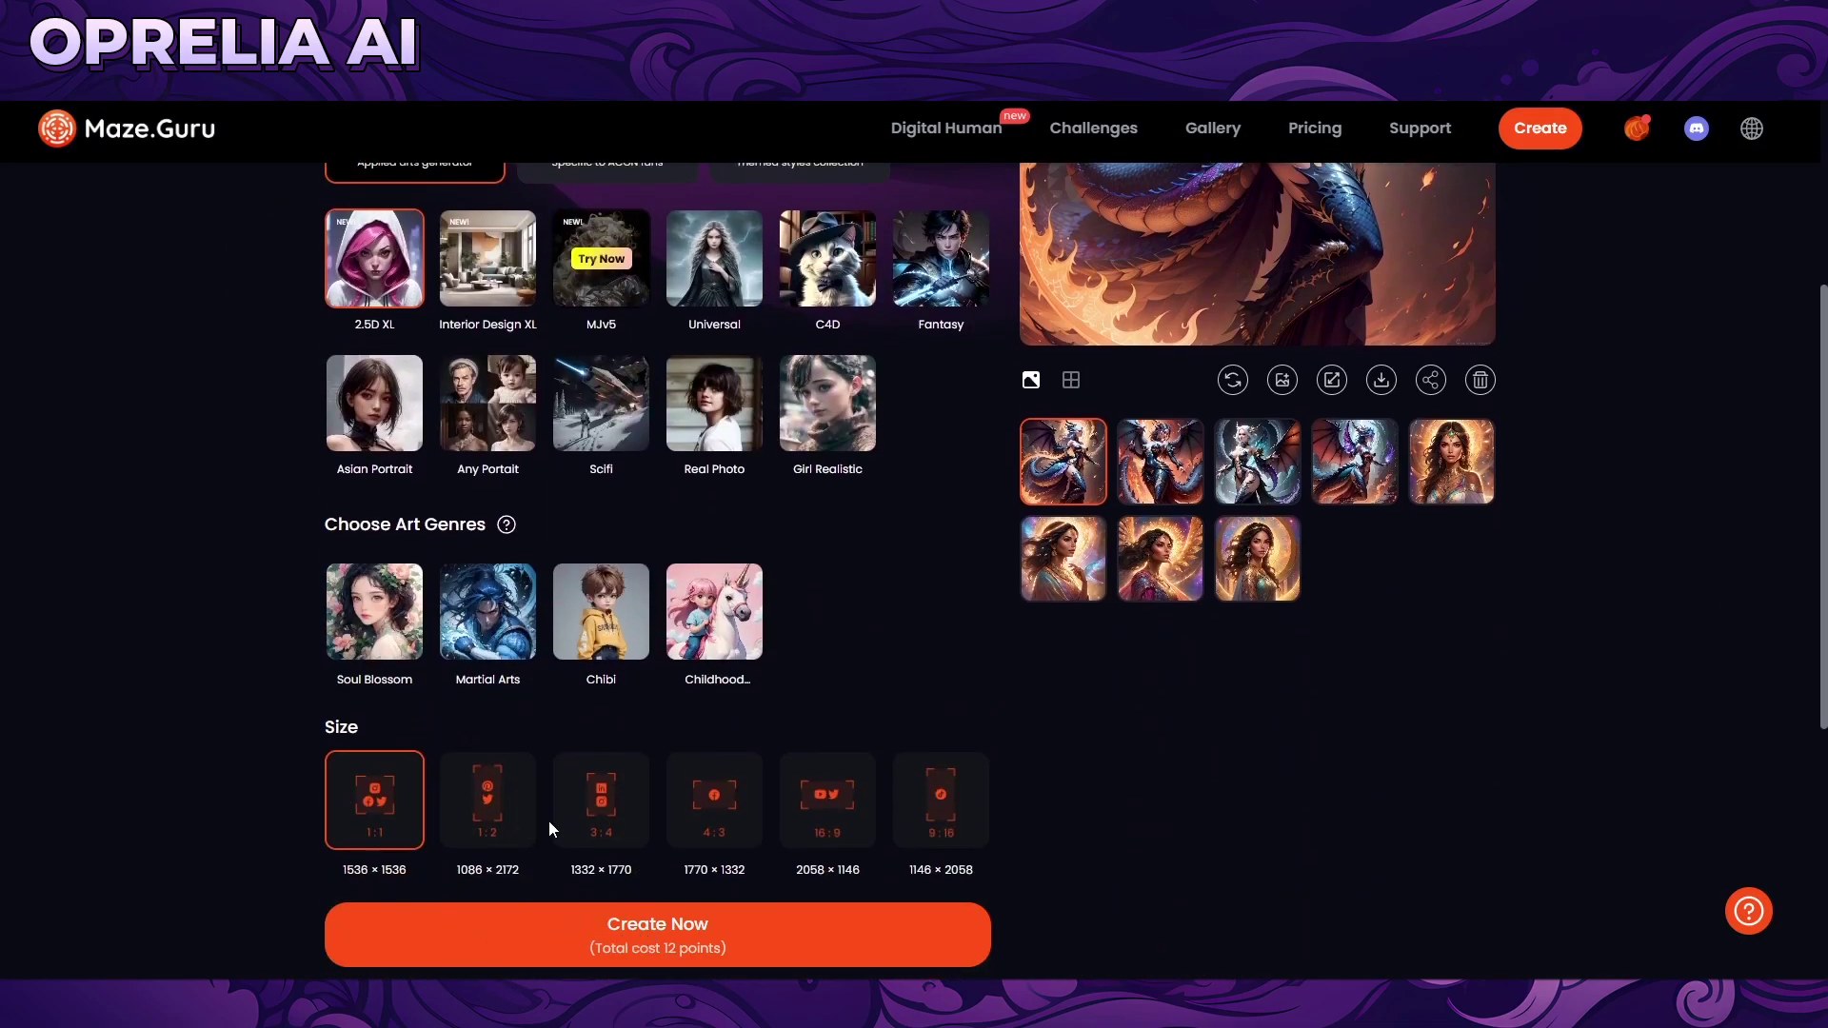
pyautogui.click(715, 802)
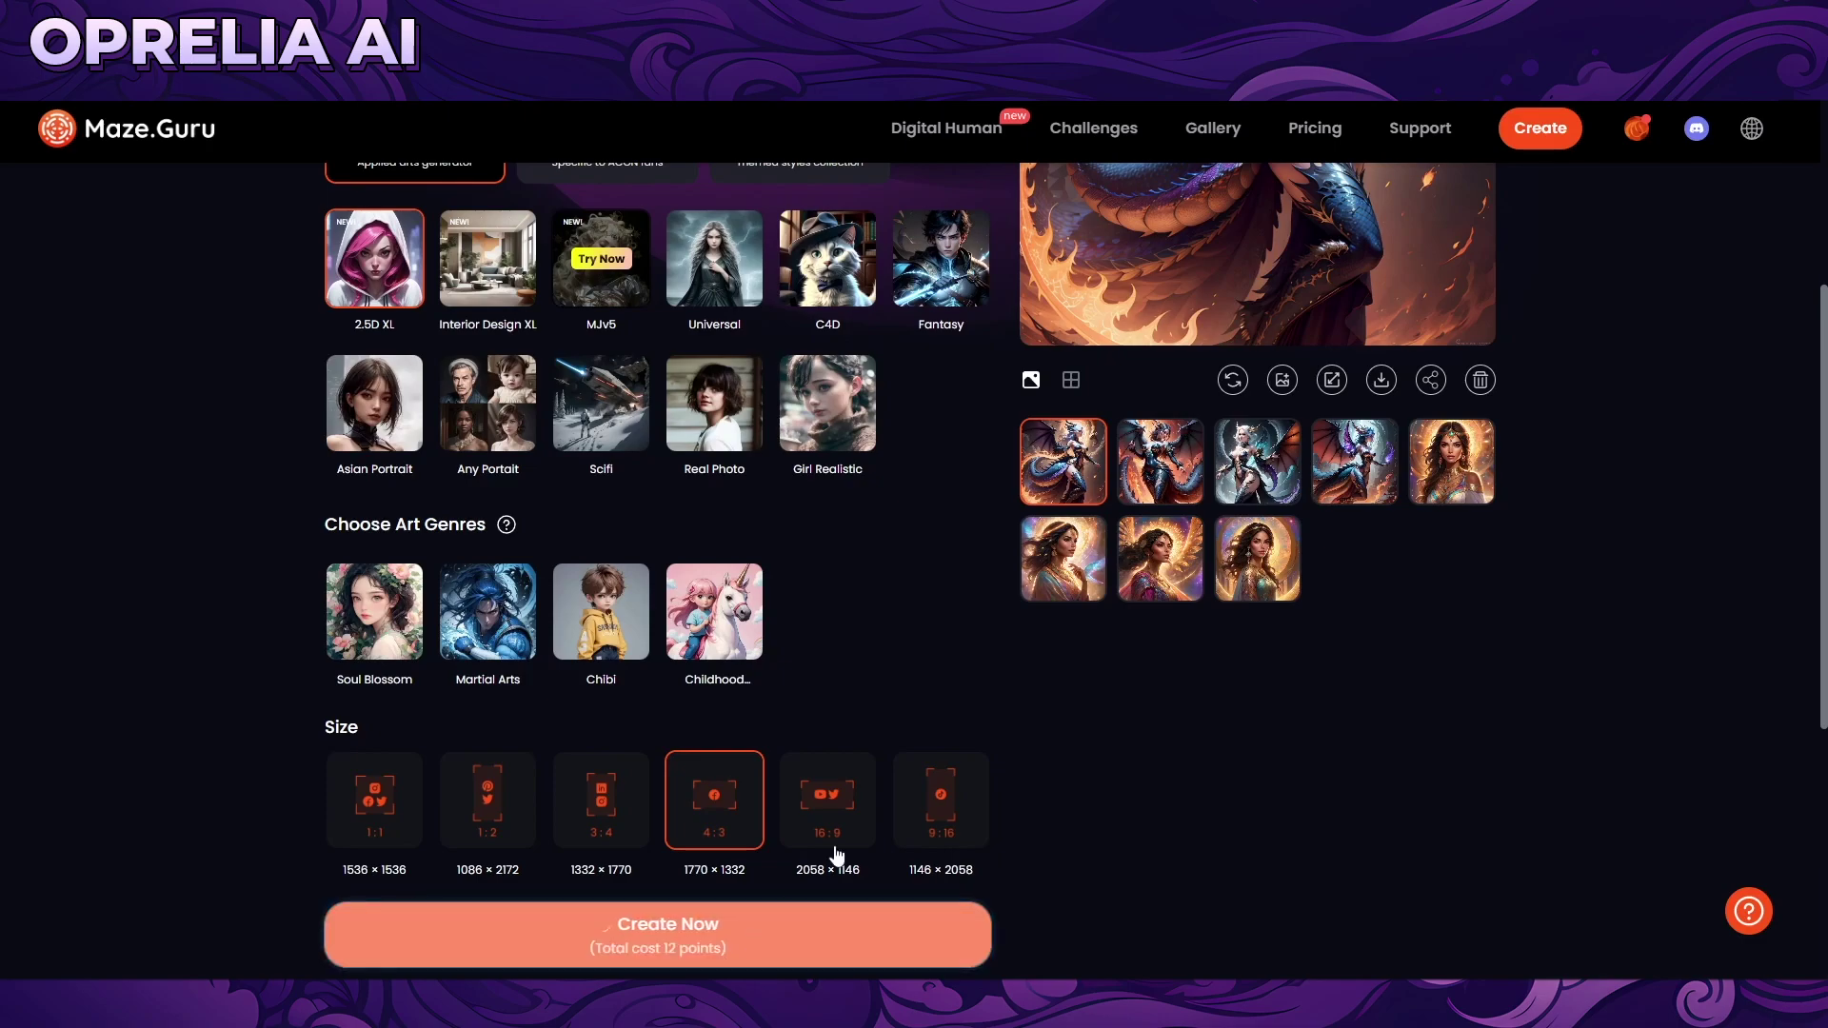
pyautogui.click(785, 909)
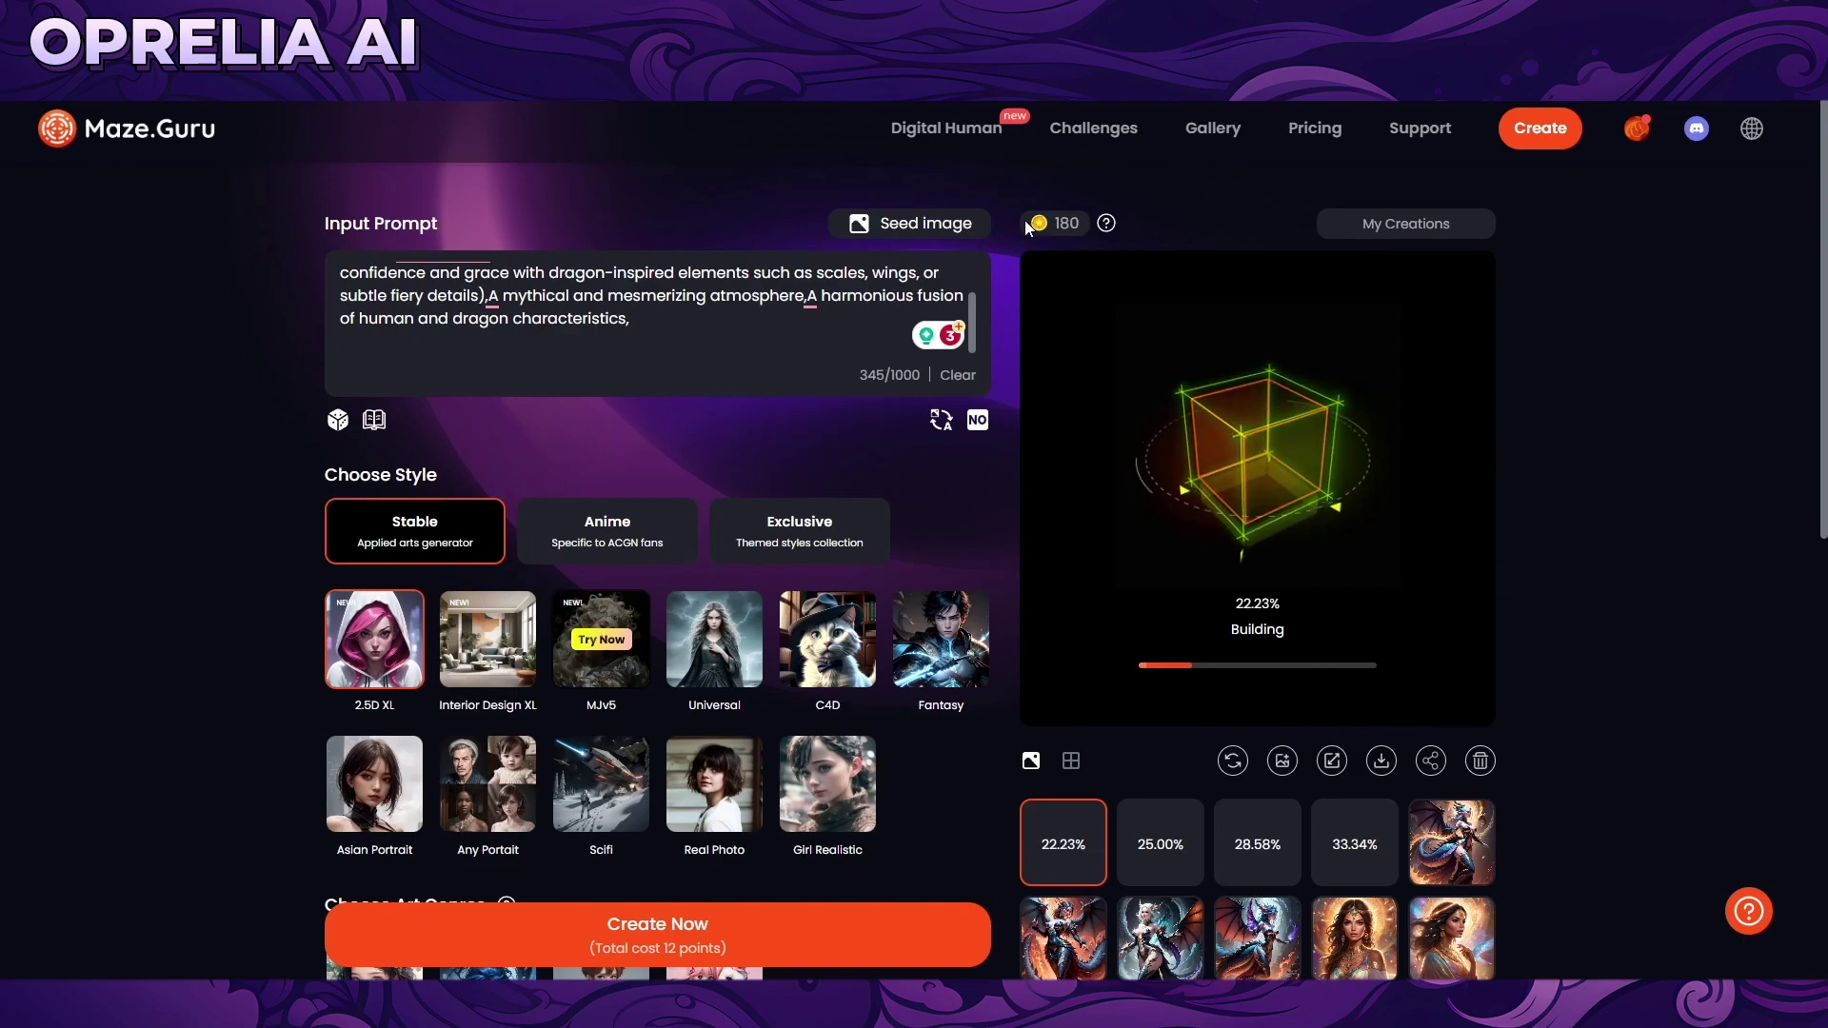
# Step: Open and close the seed image upload area while the batch builds
pyautogui.click(890, 242)
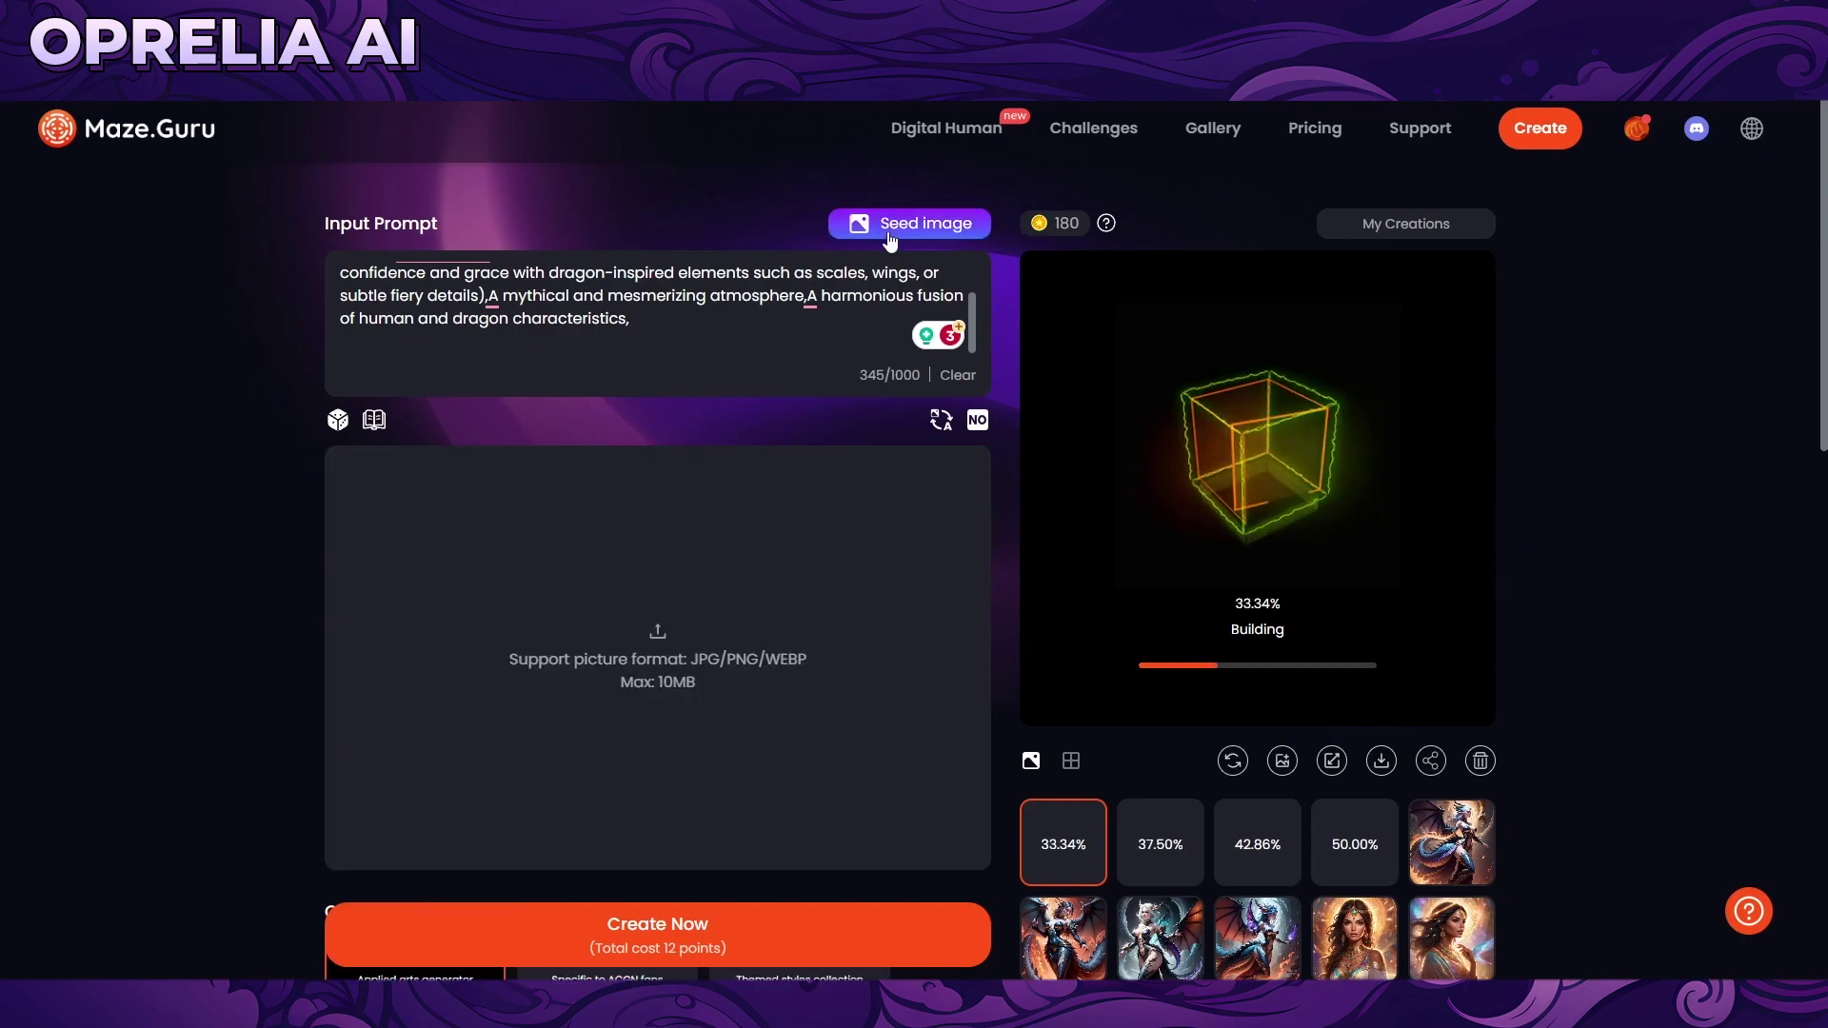
pyautogui.click(890, 238)
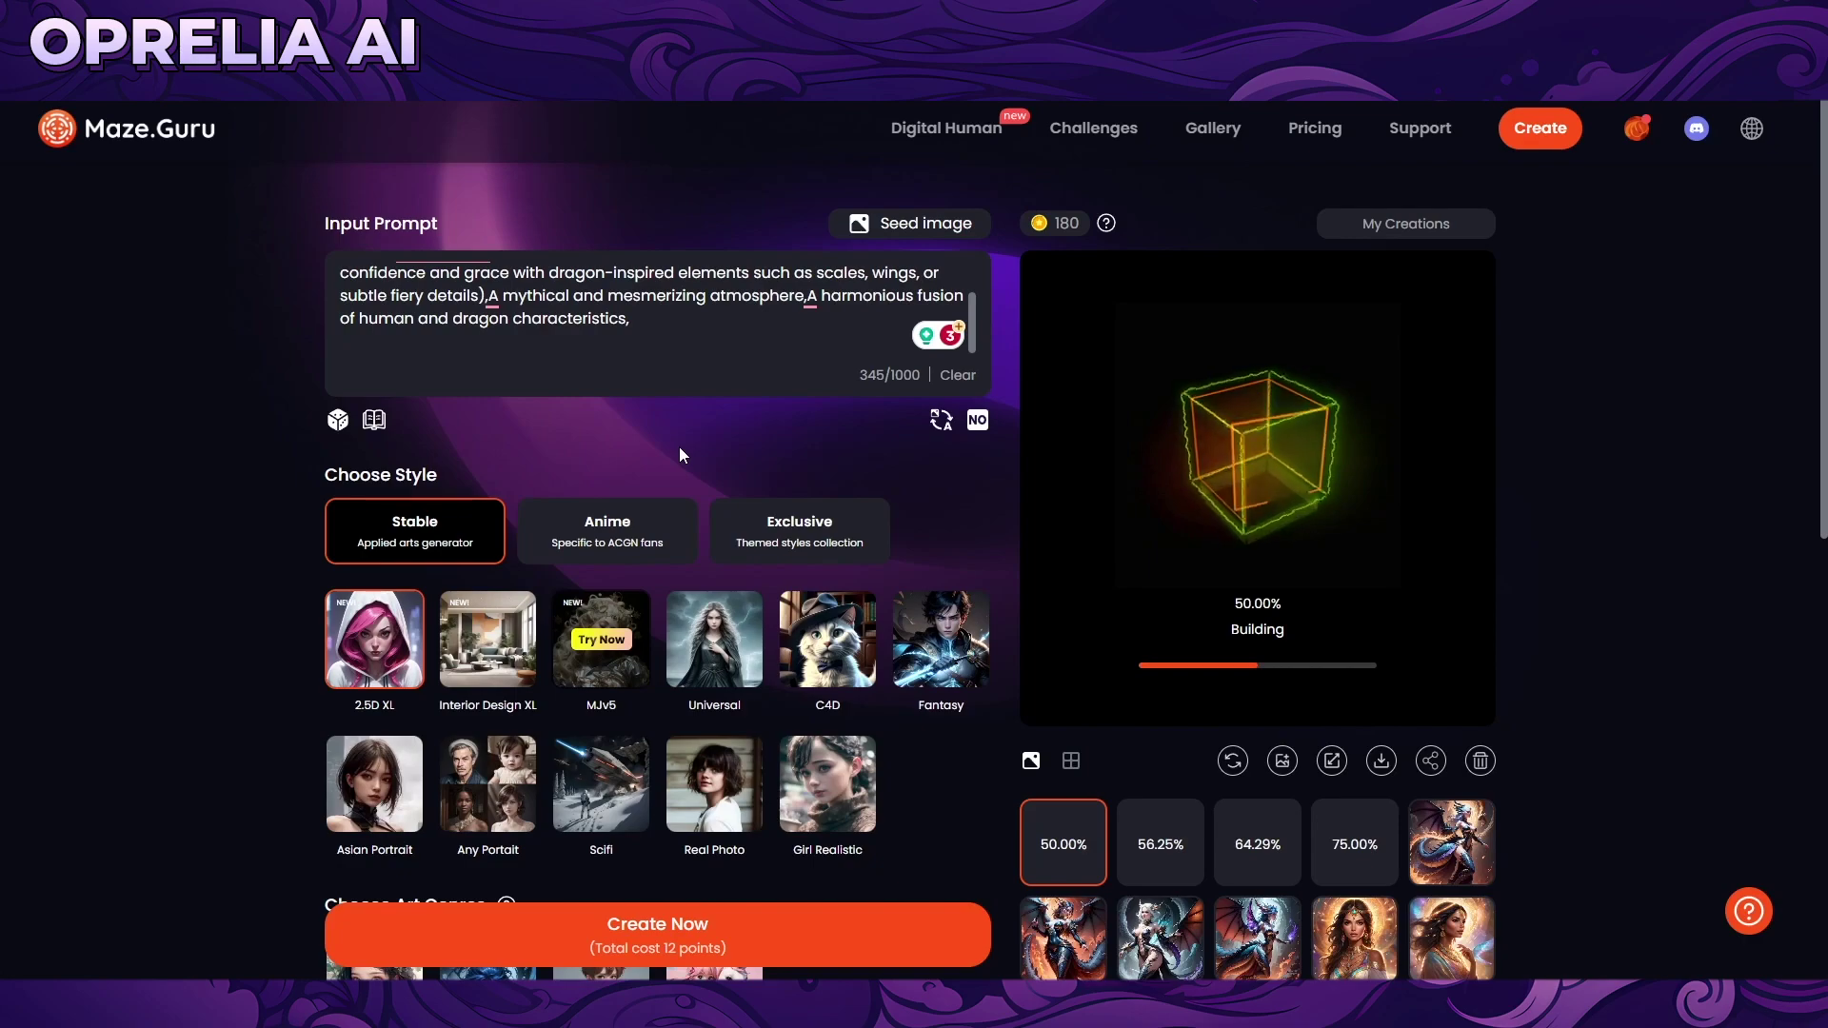
pyautogui.scroll(-6, 688, 453)
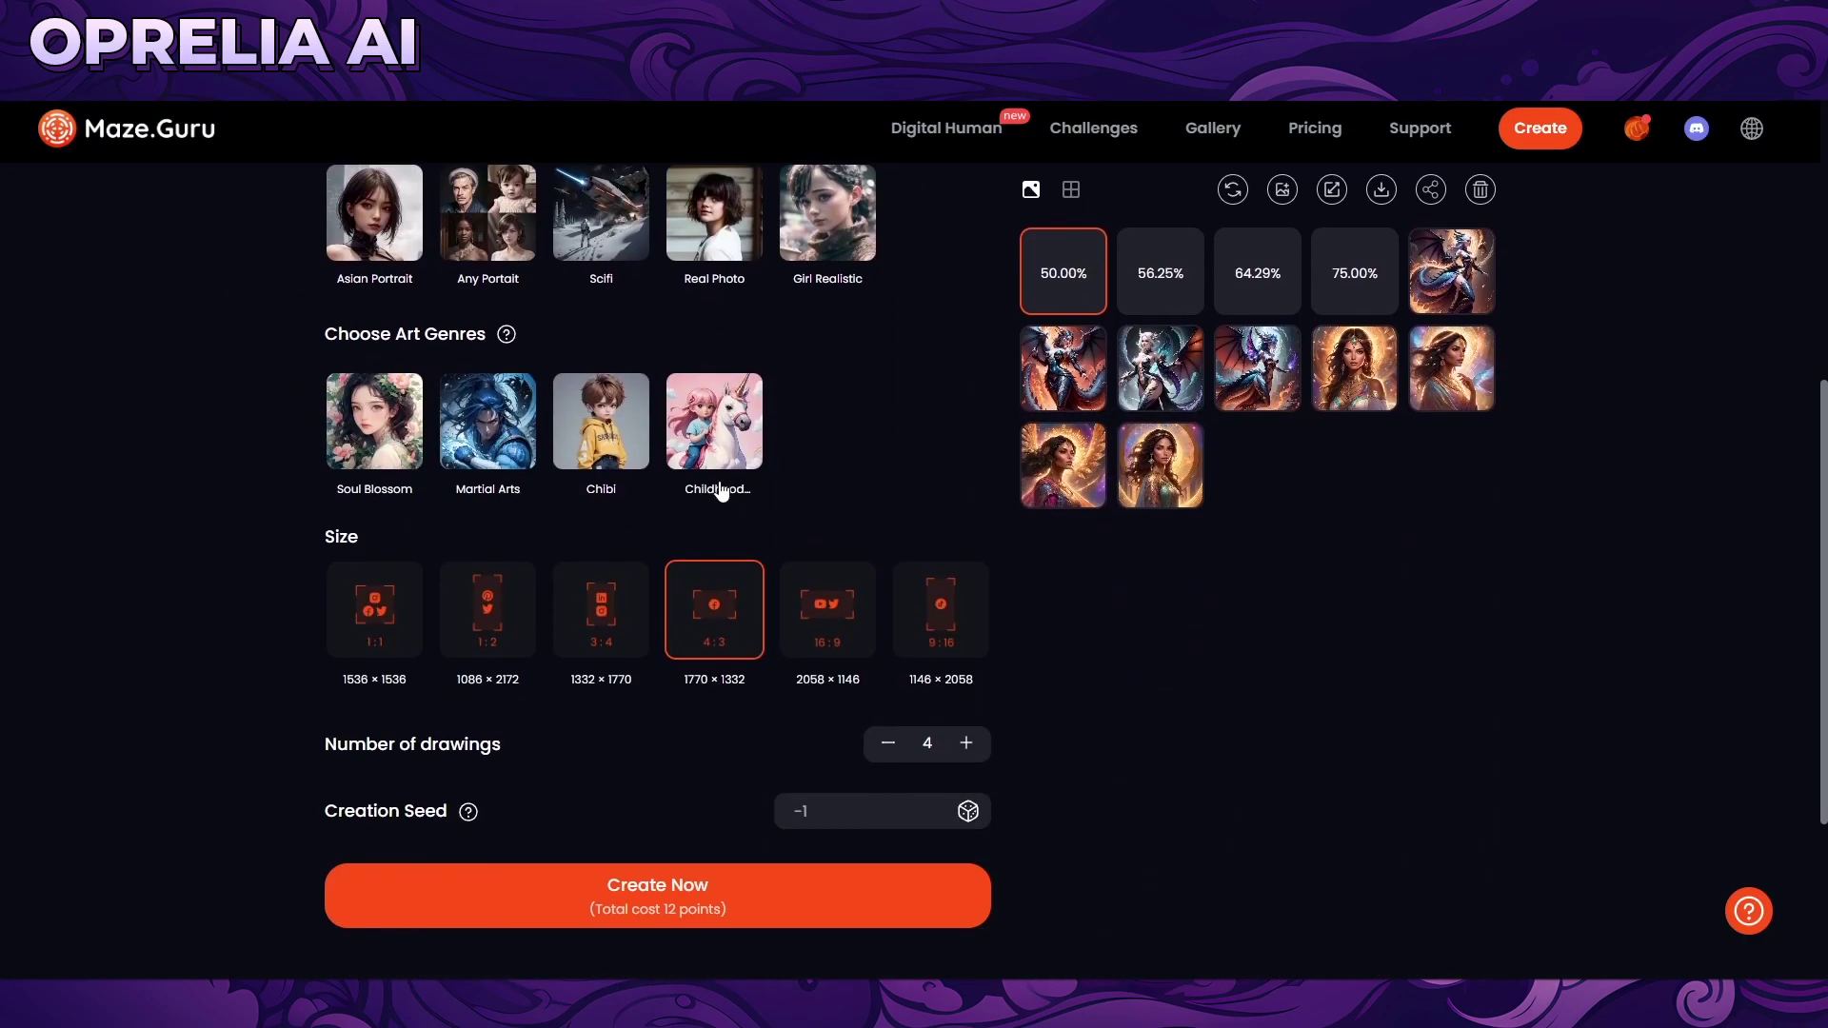
pyautogui.scroll(-4, 743, 499)
pyautogui.scroll(8, 891, 533)
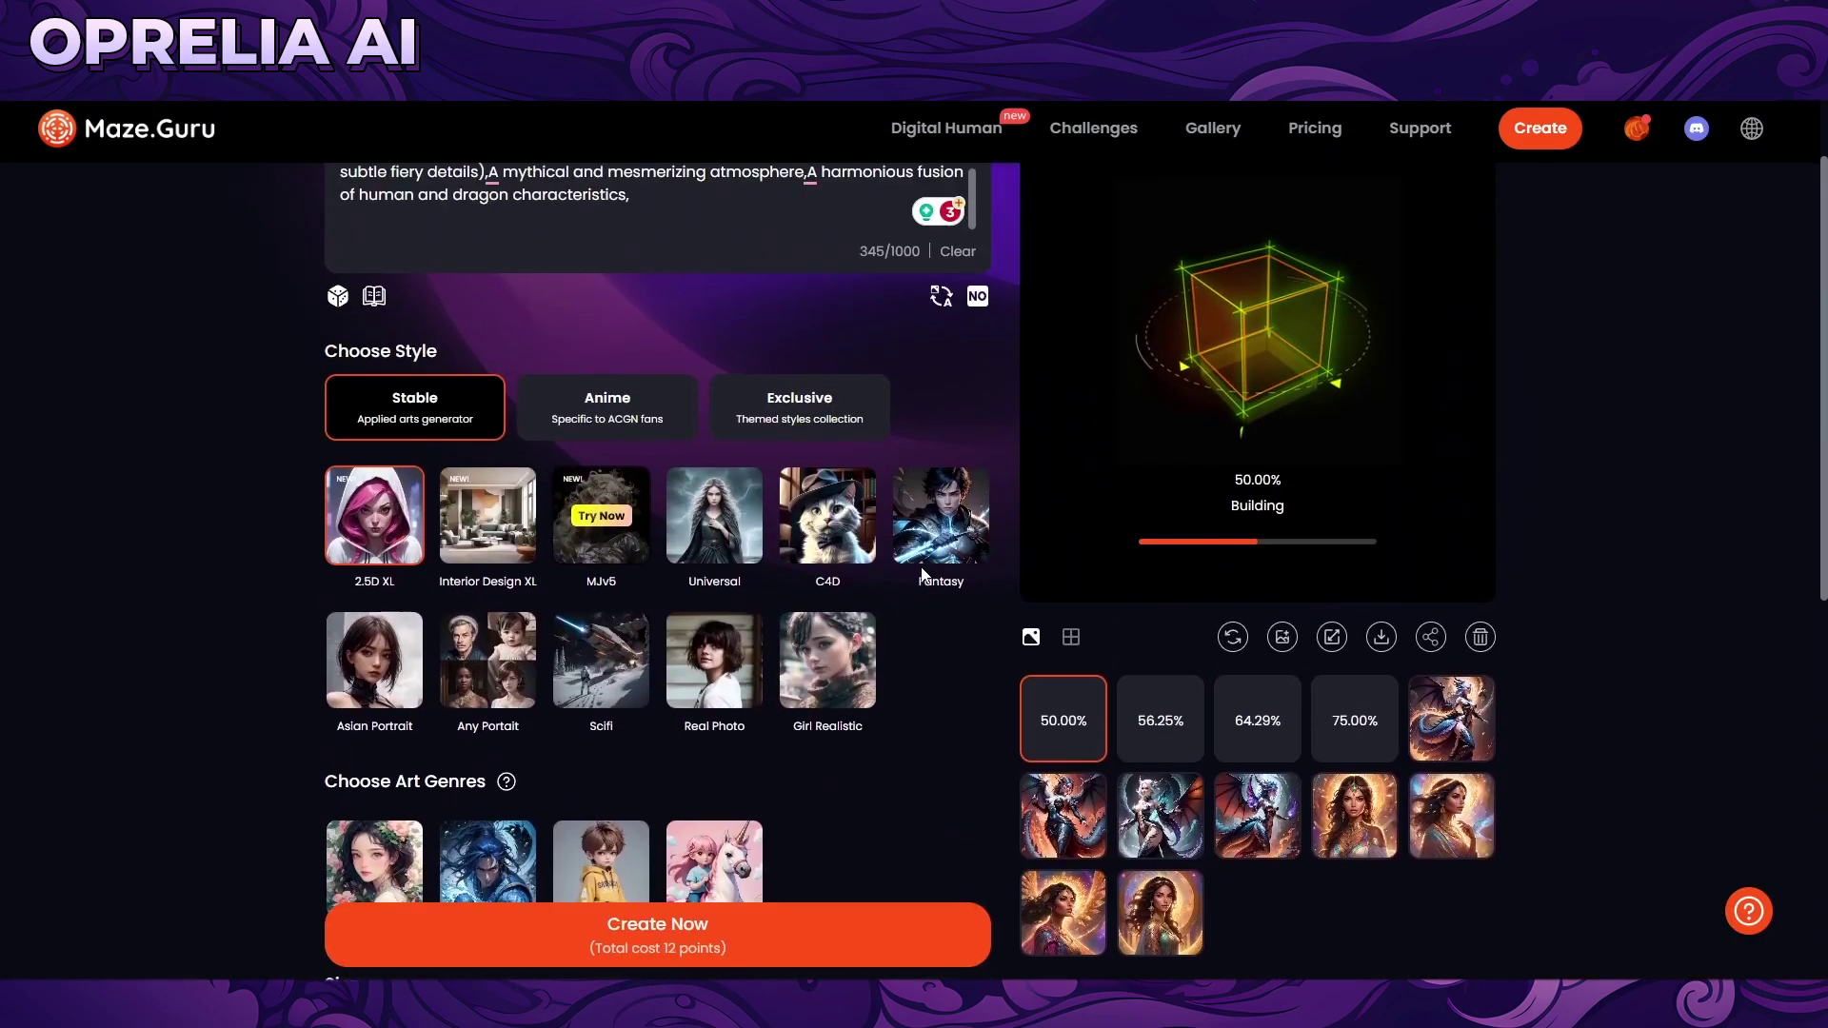
# Step: Browse the Anime and Exclusive VIP style presets, then return to the Stable styles
pyautogui.click(608, 408)
pyautogui.scroll(-1, 748, 594)
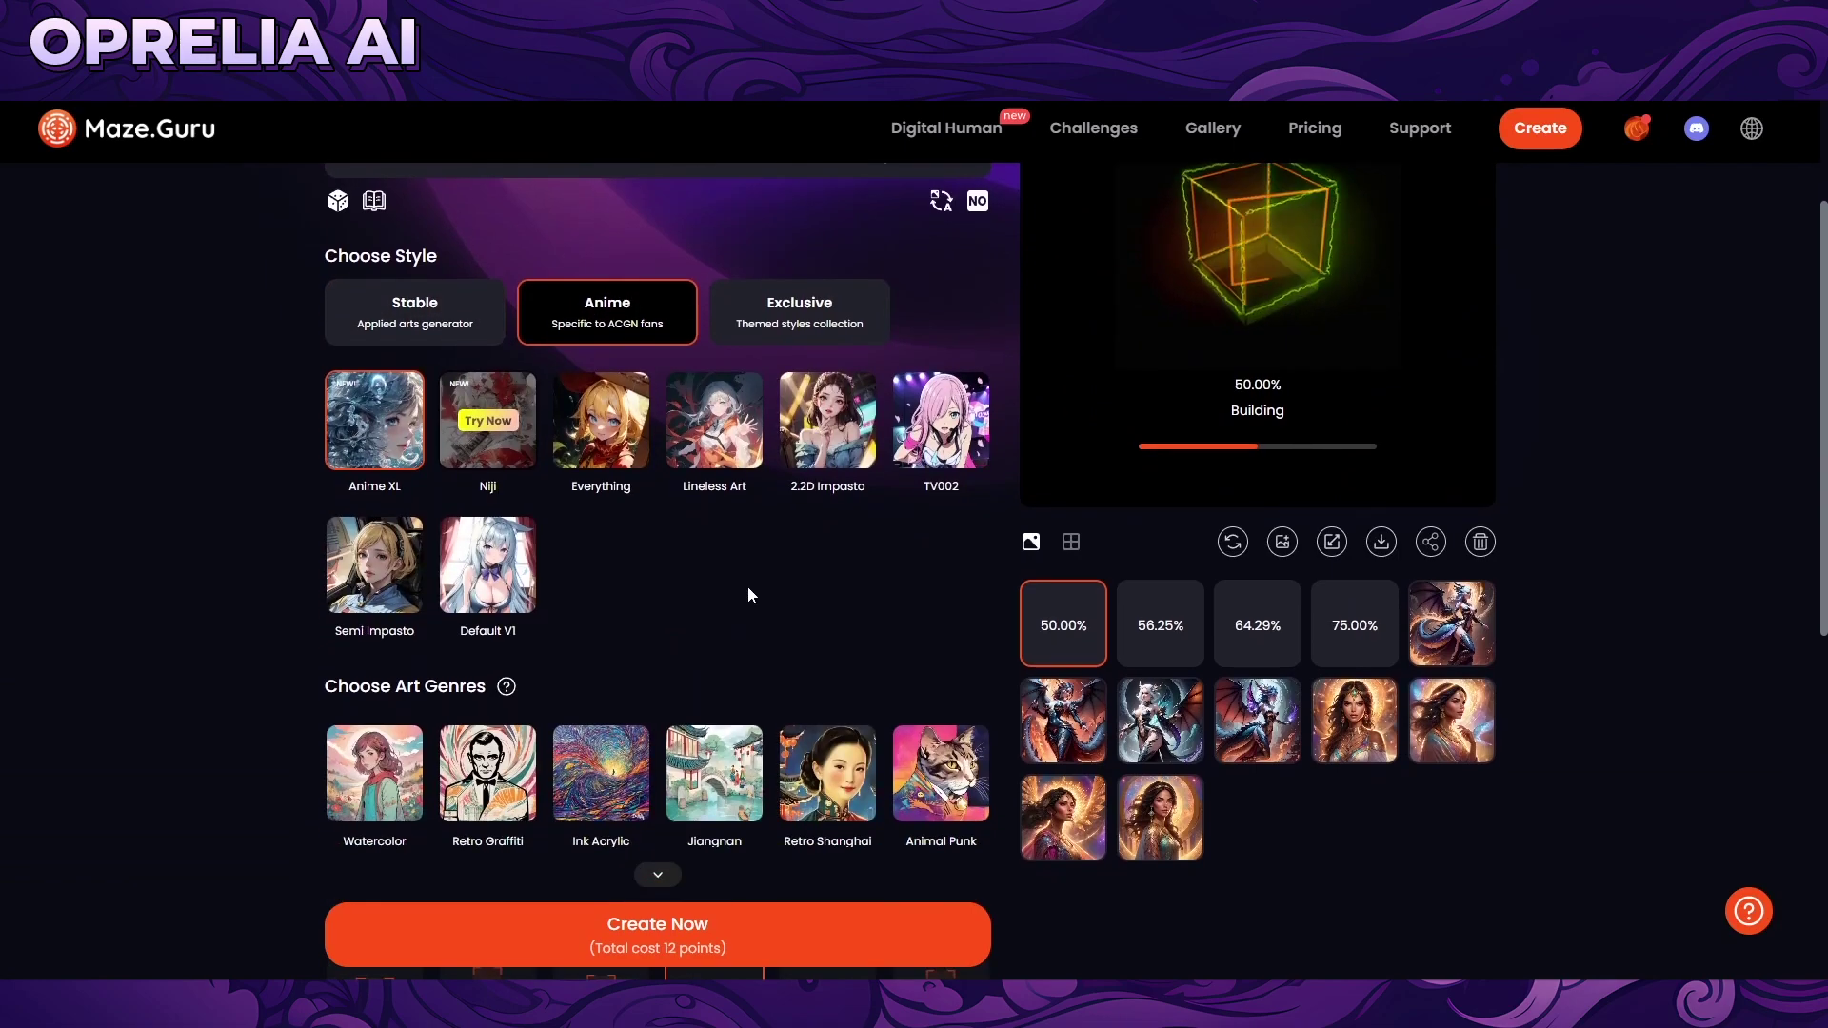
pyautogui.scroll(-1, 746, 586)
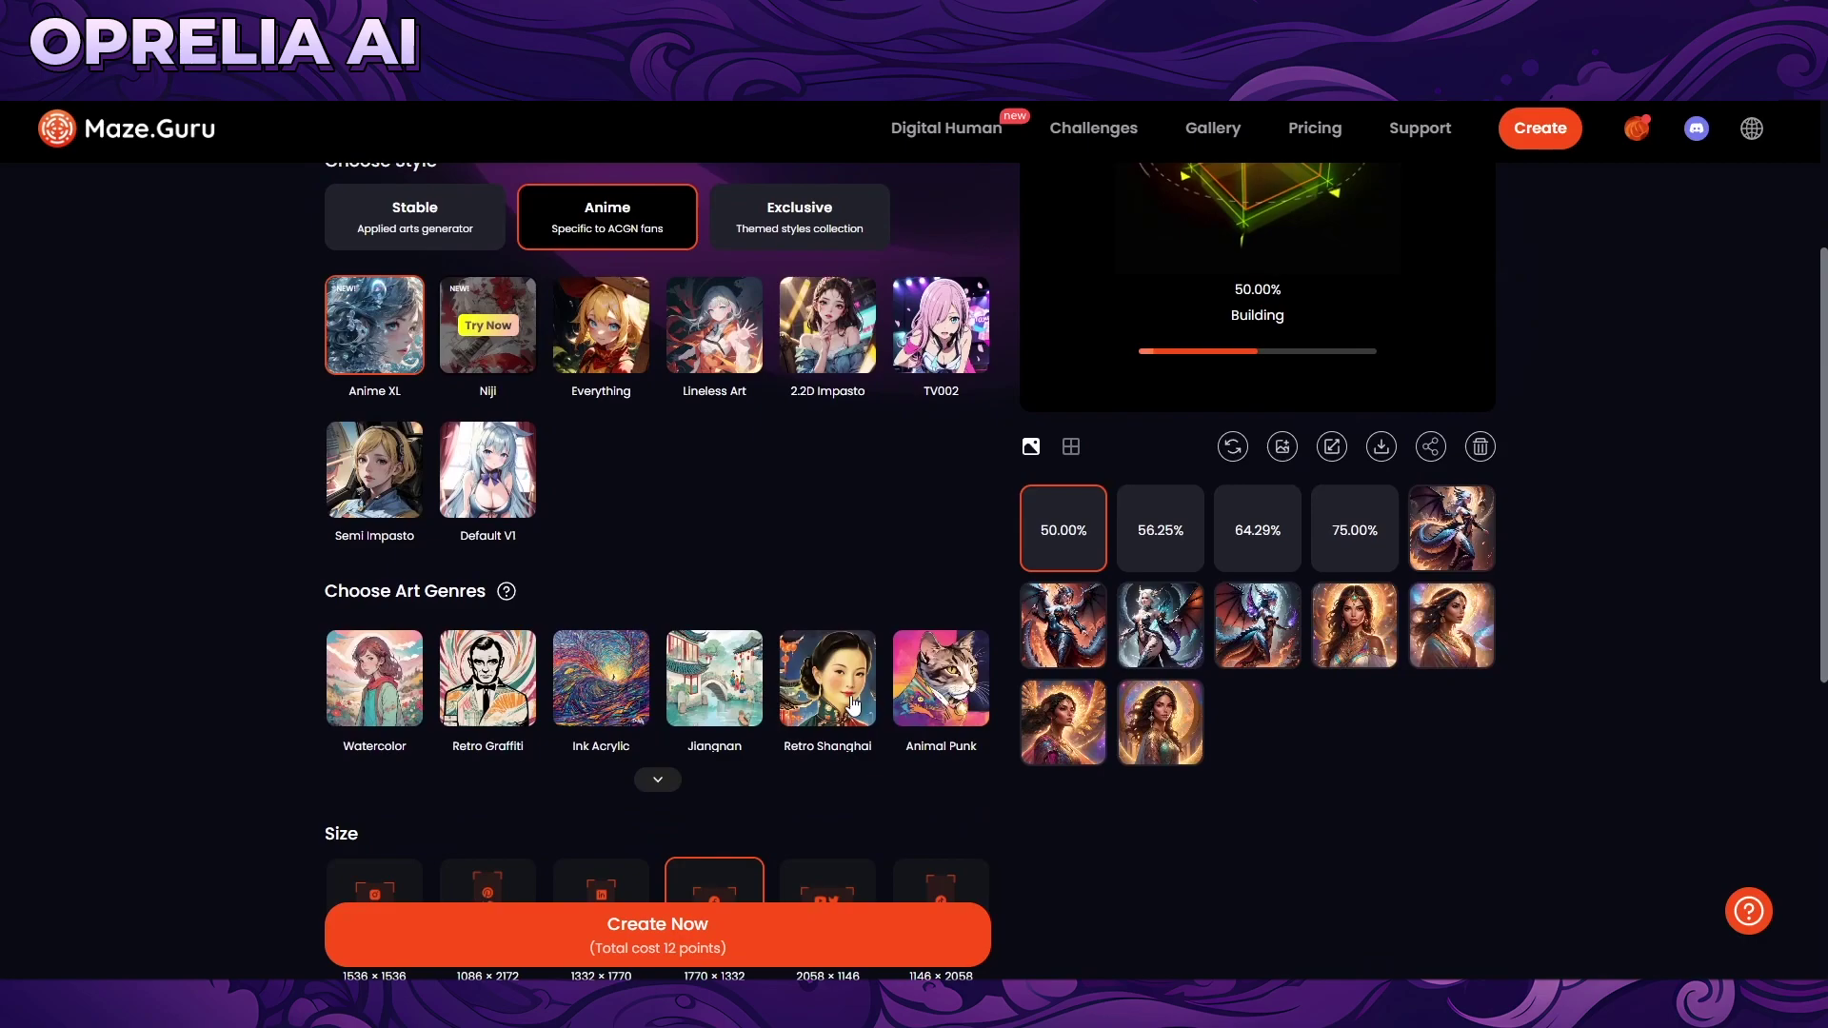
pyautogui.scroll(1, 845, 587)
pyautogui.click(807, 317)
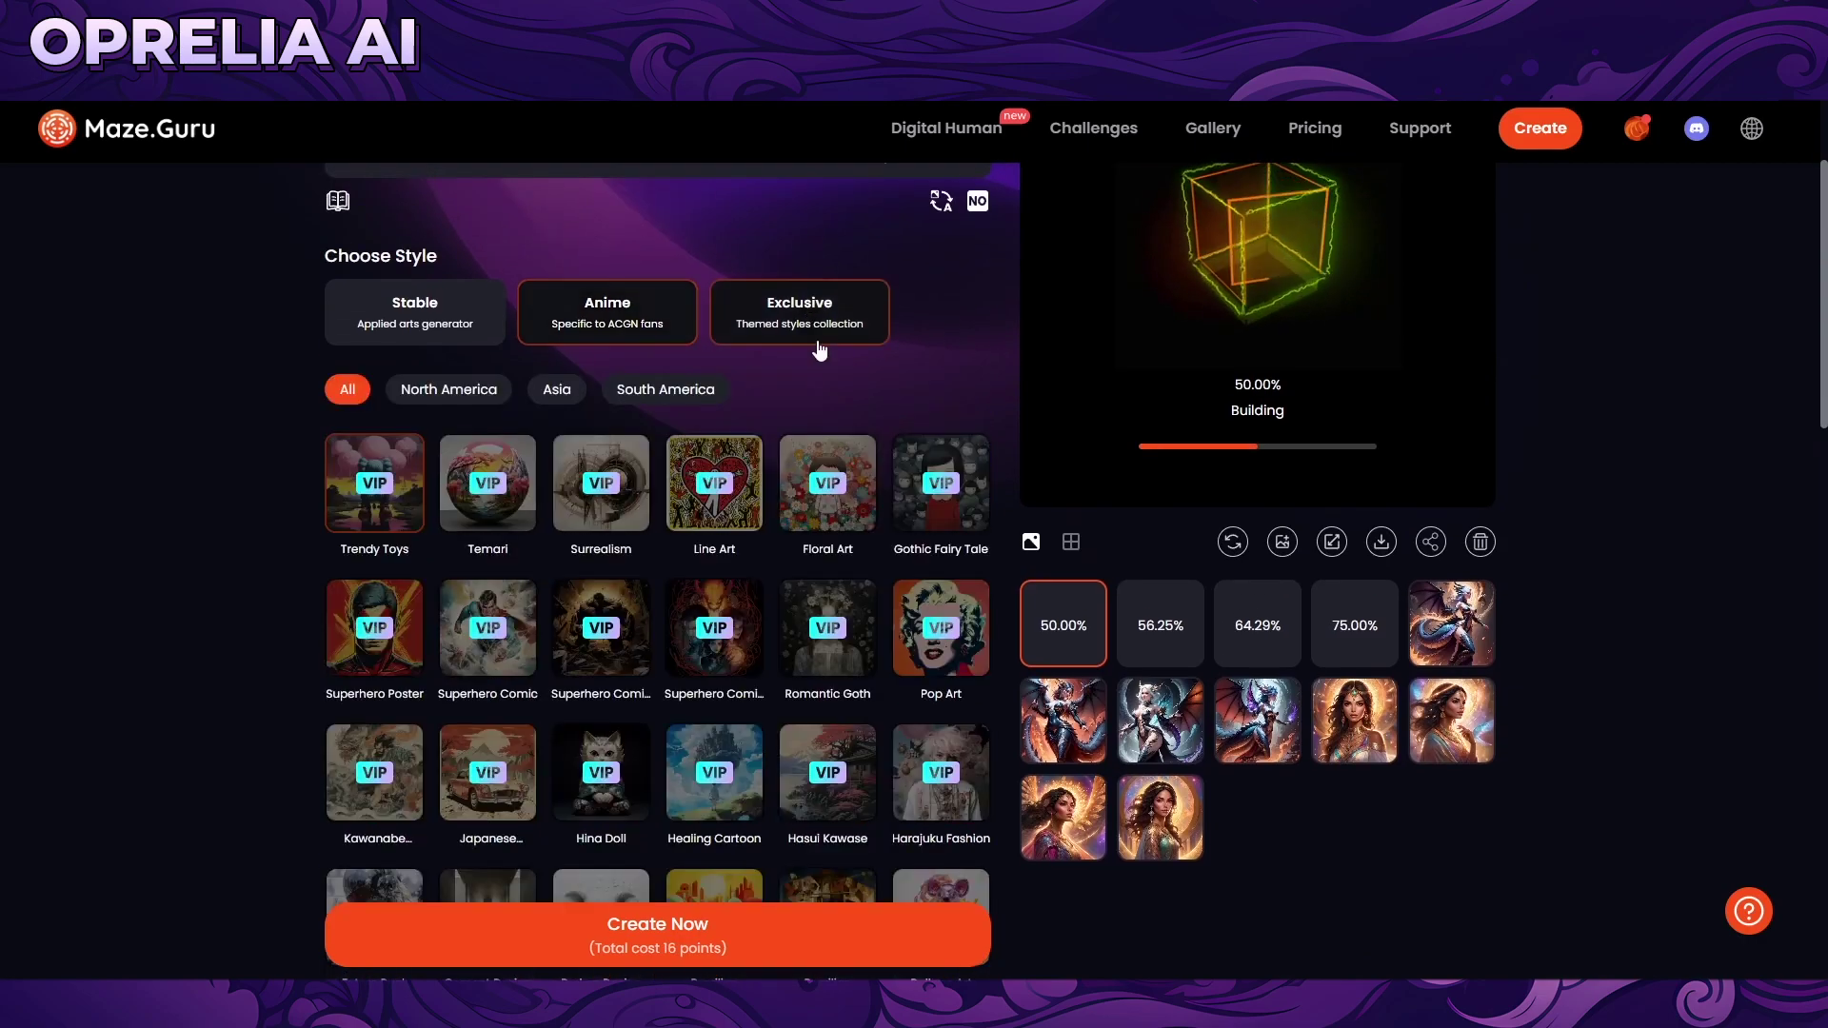
pyautogui.click(607, 313)
pyautogui.scroll(2, 897, 546)
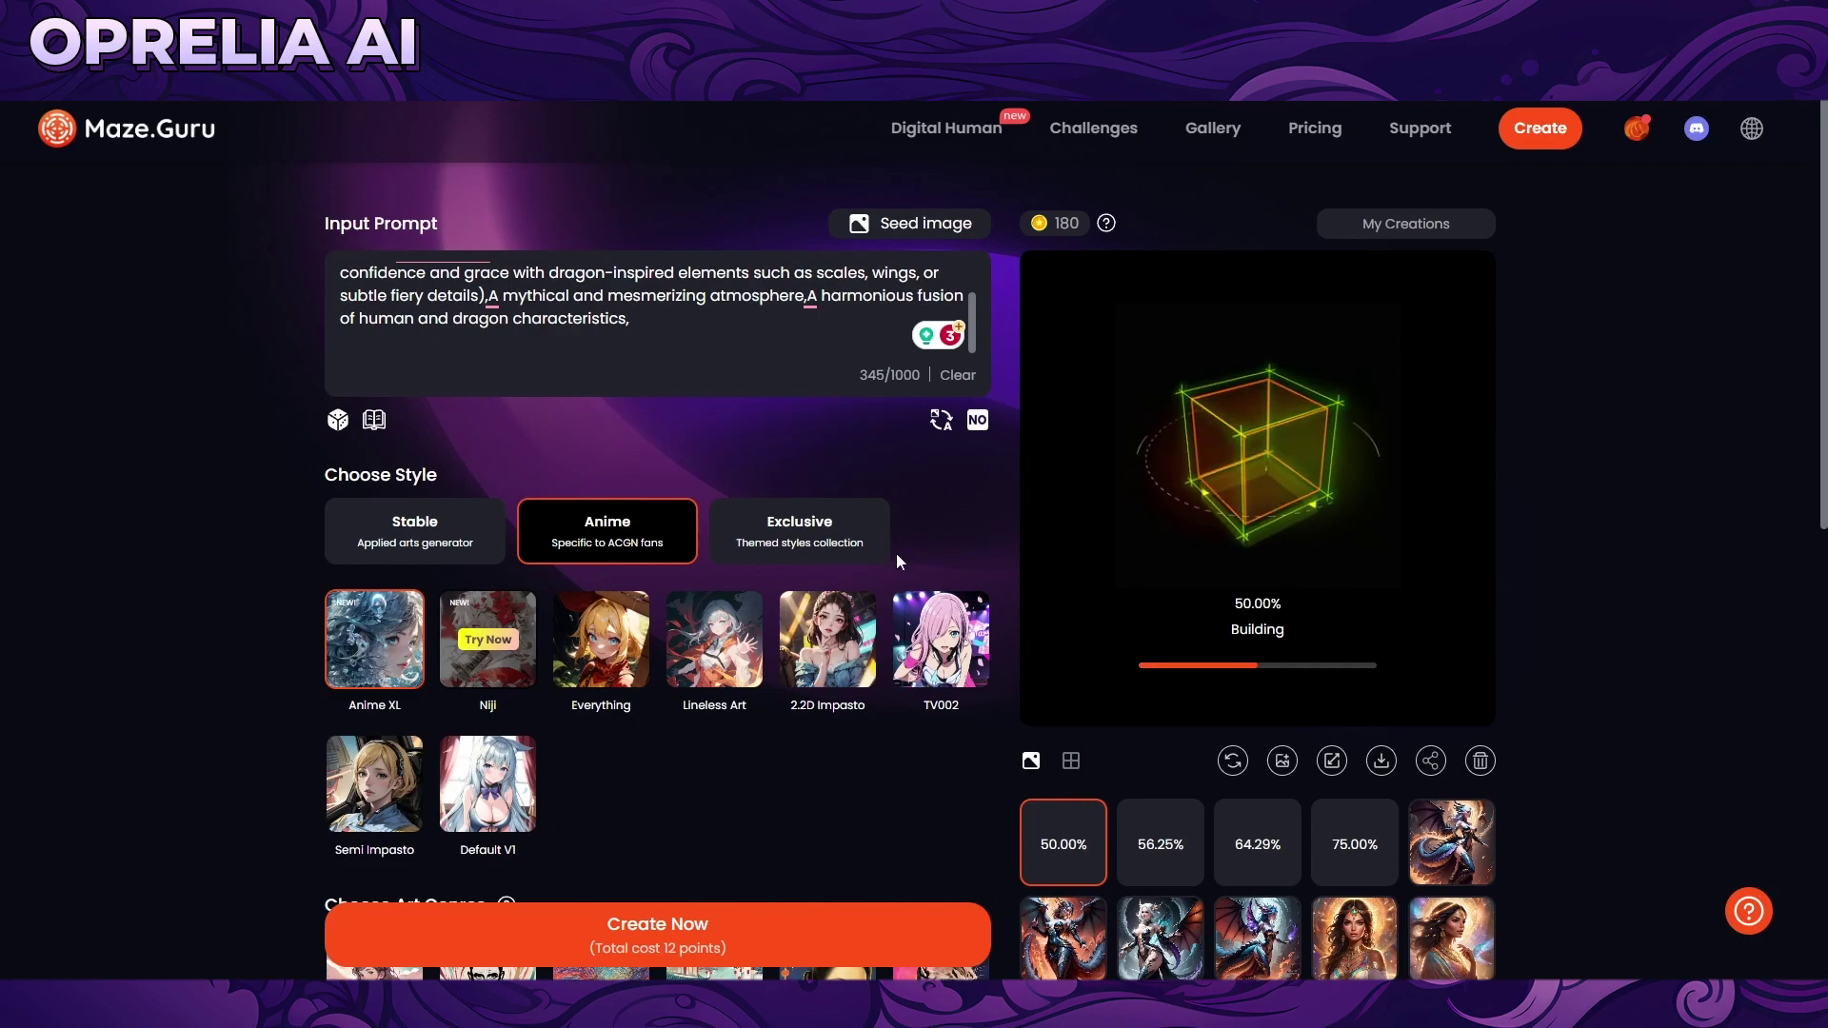
pyautogui.scroll(-2, 999, 590)
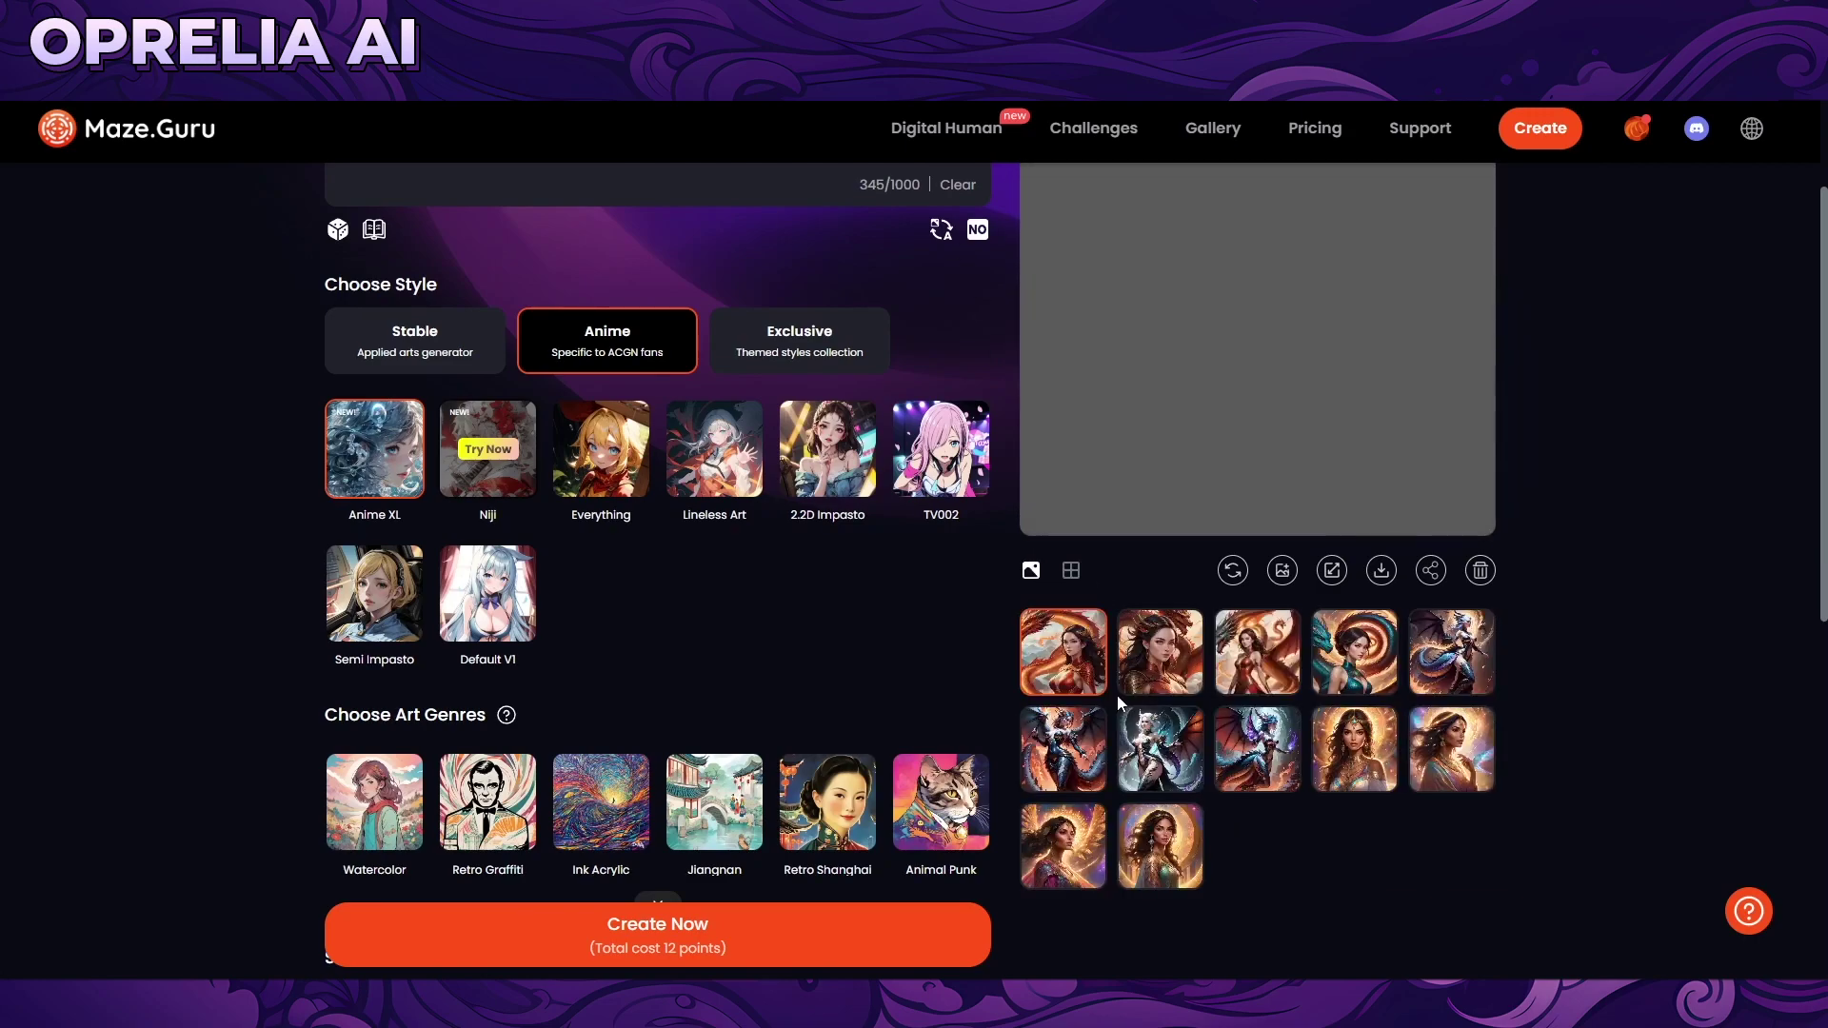
pyautogui.click(1066, 662)
pyautogui.scroll(2, 1552, 631)
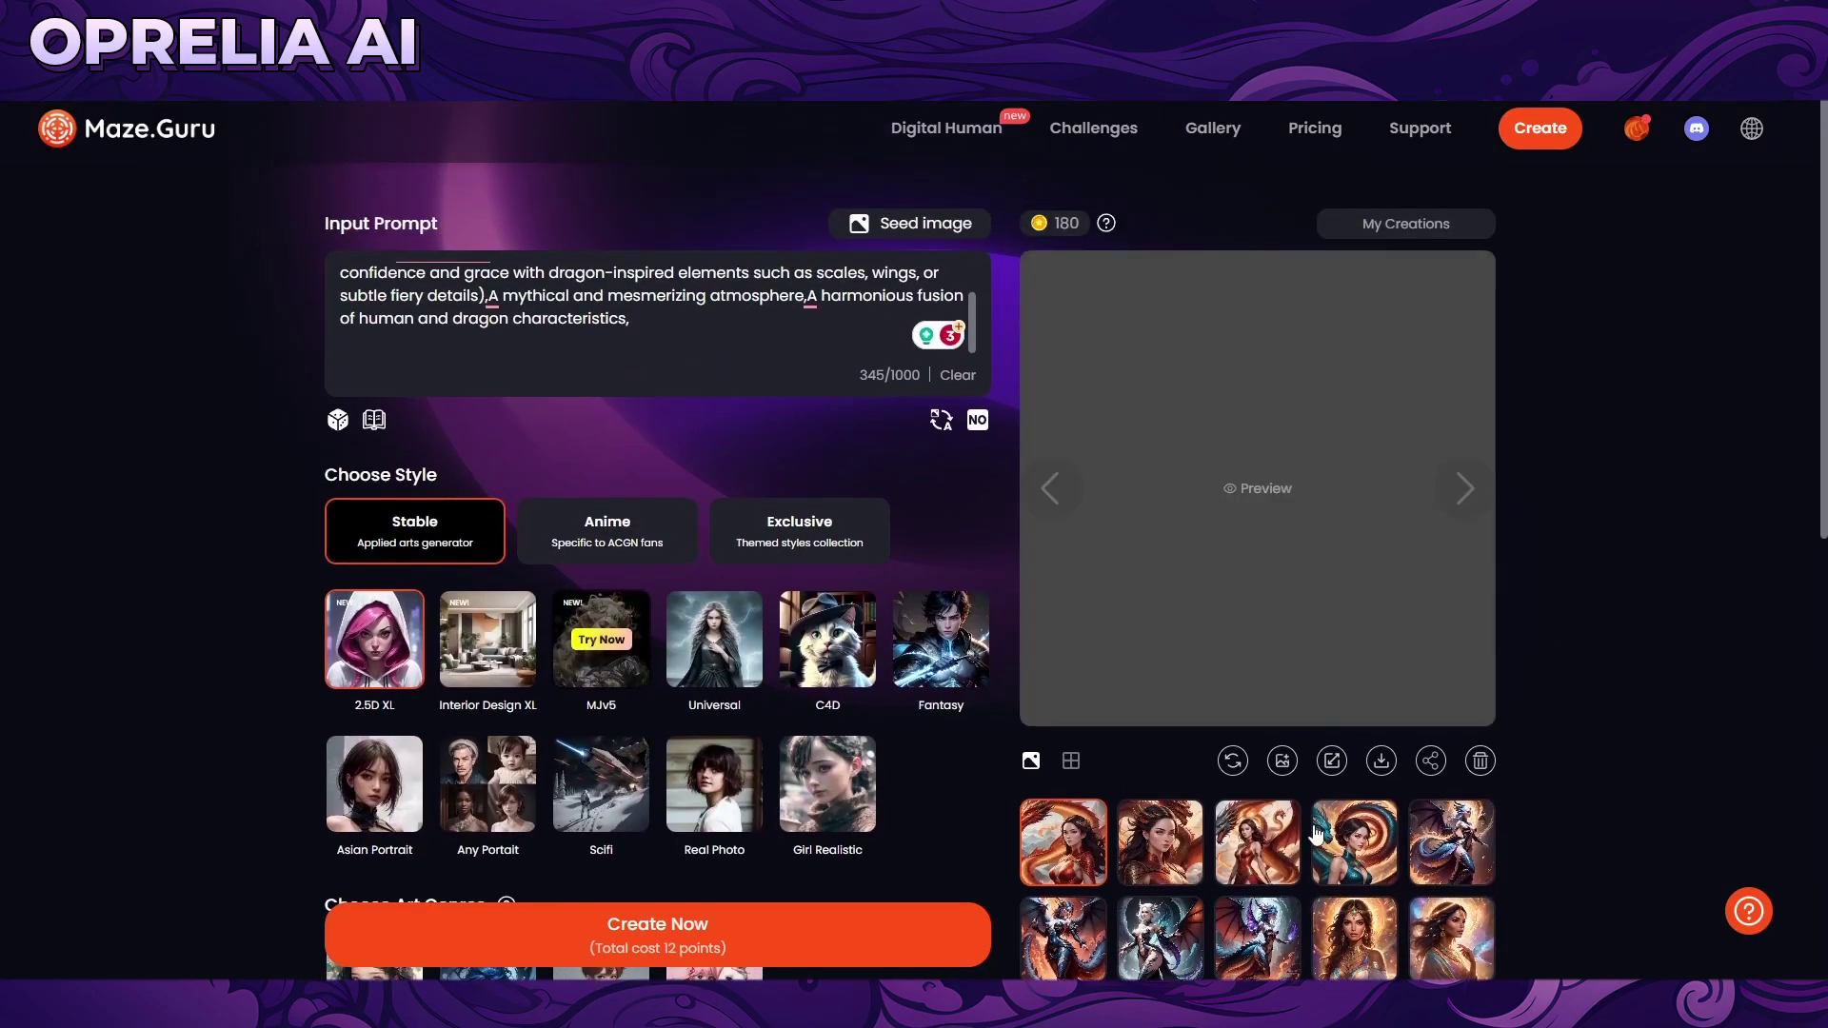
# Step: View the first three new dragon-woman images full-screen one after another
pyautogui.click(1284, 485)
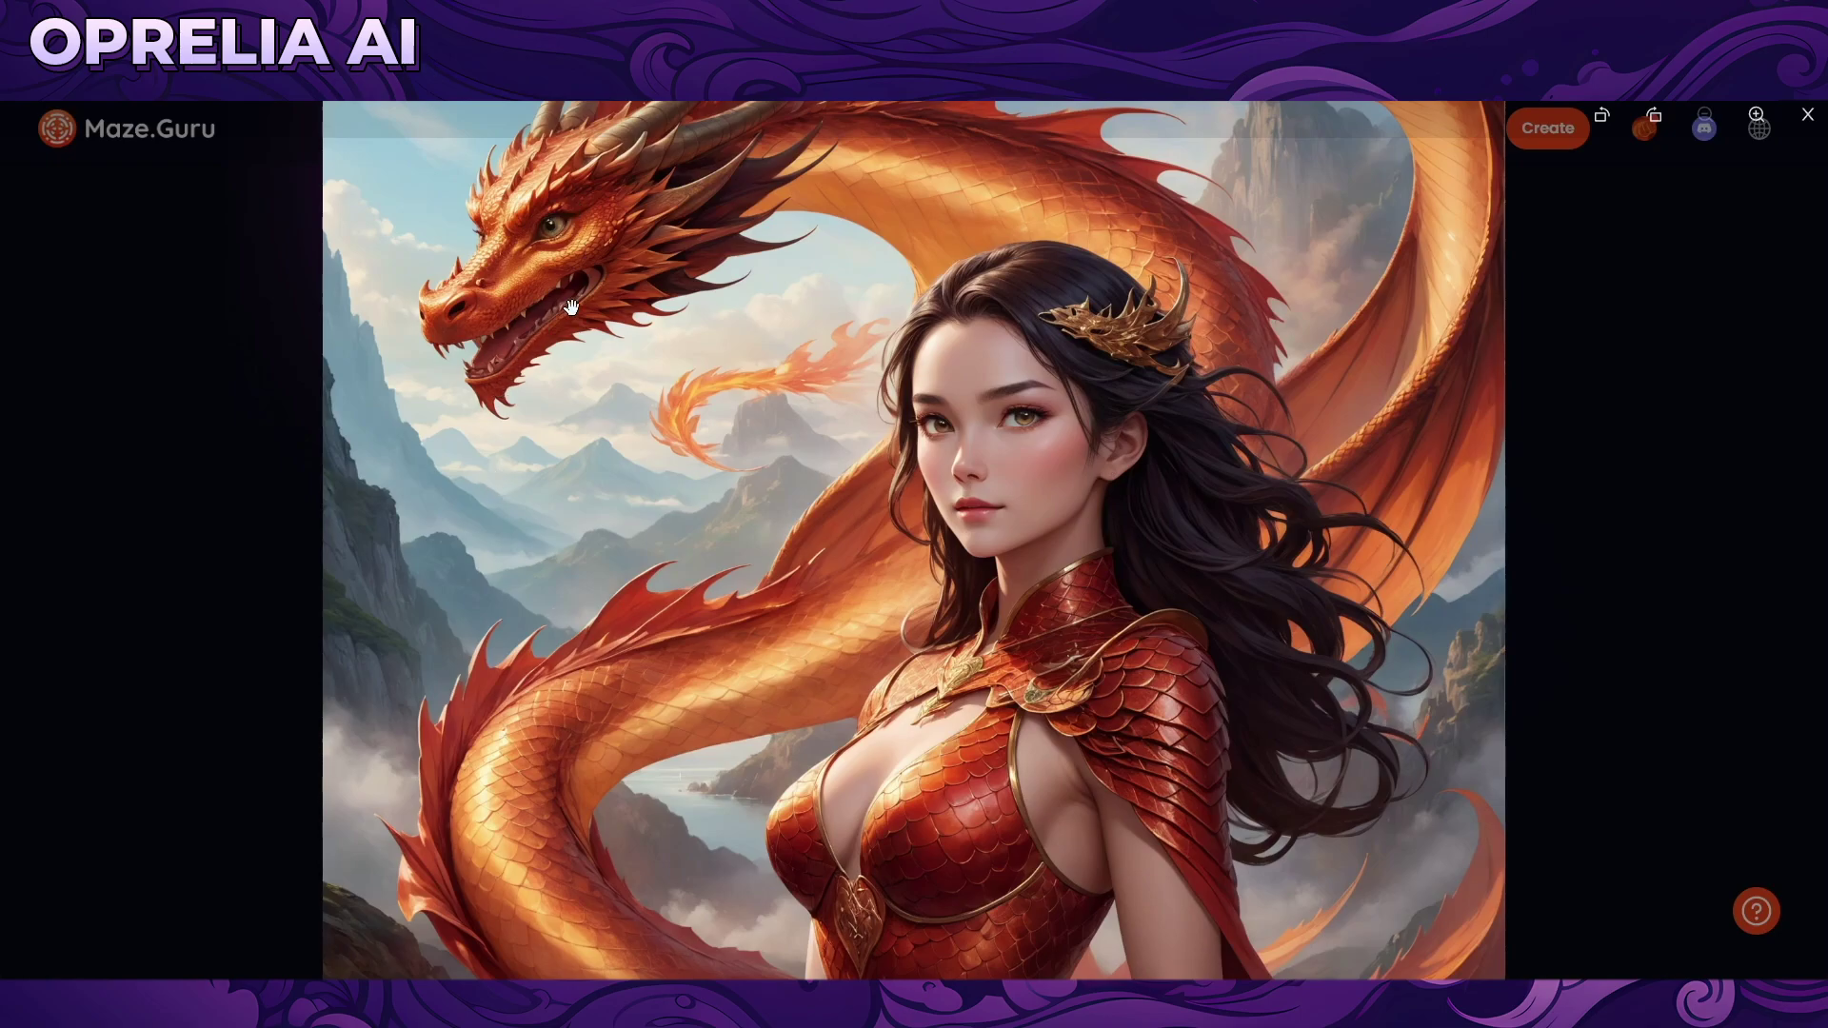
pyautogui.click(1706, 626)
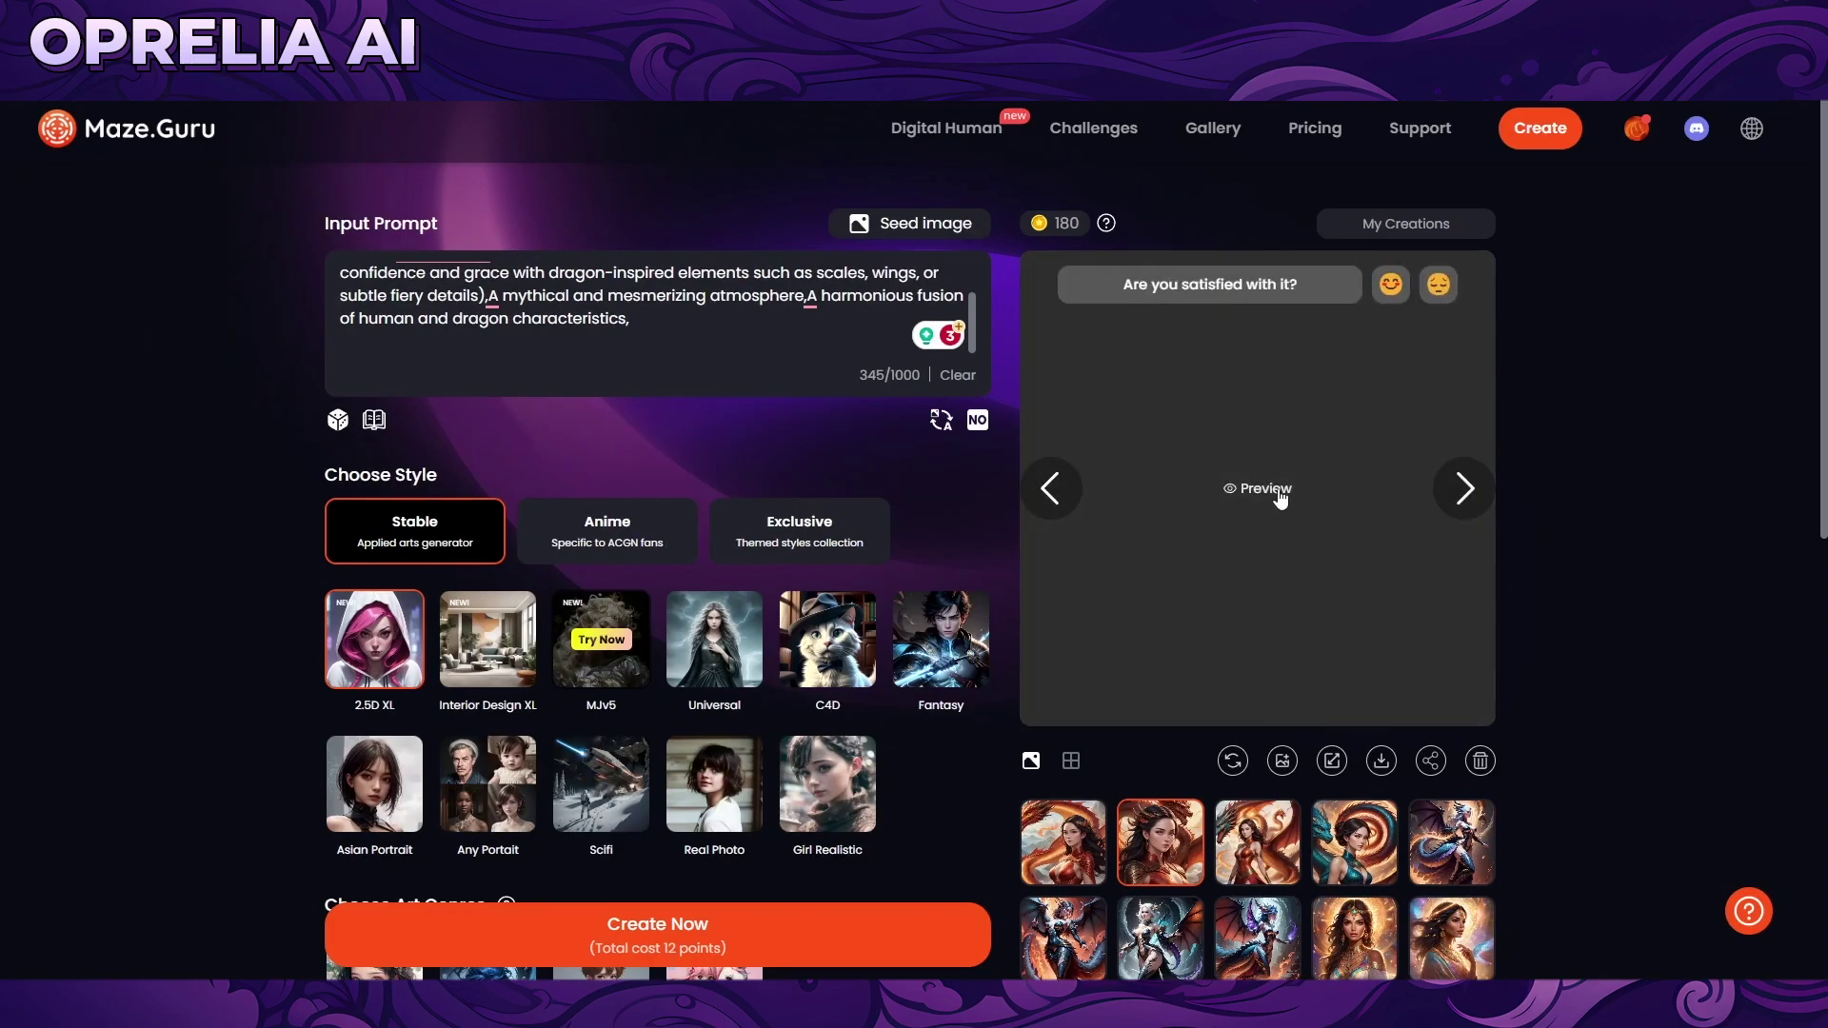
pyautogui.click(1266, 489)
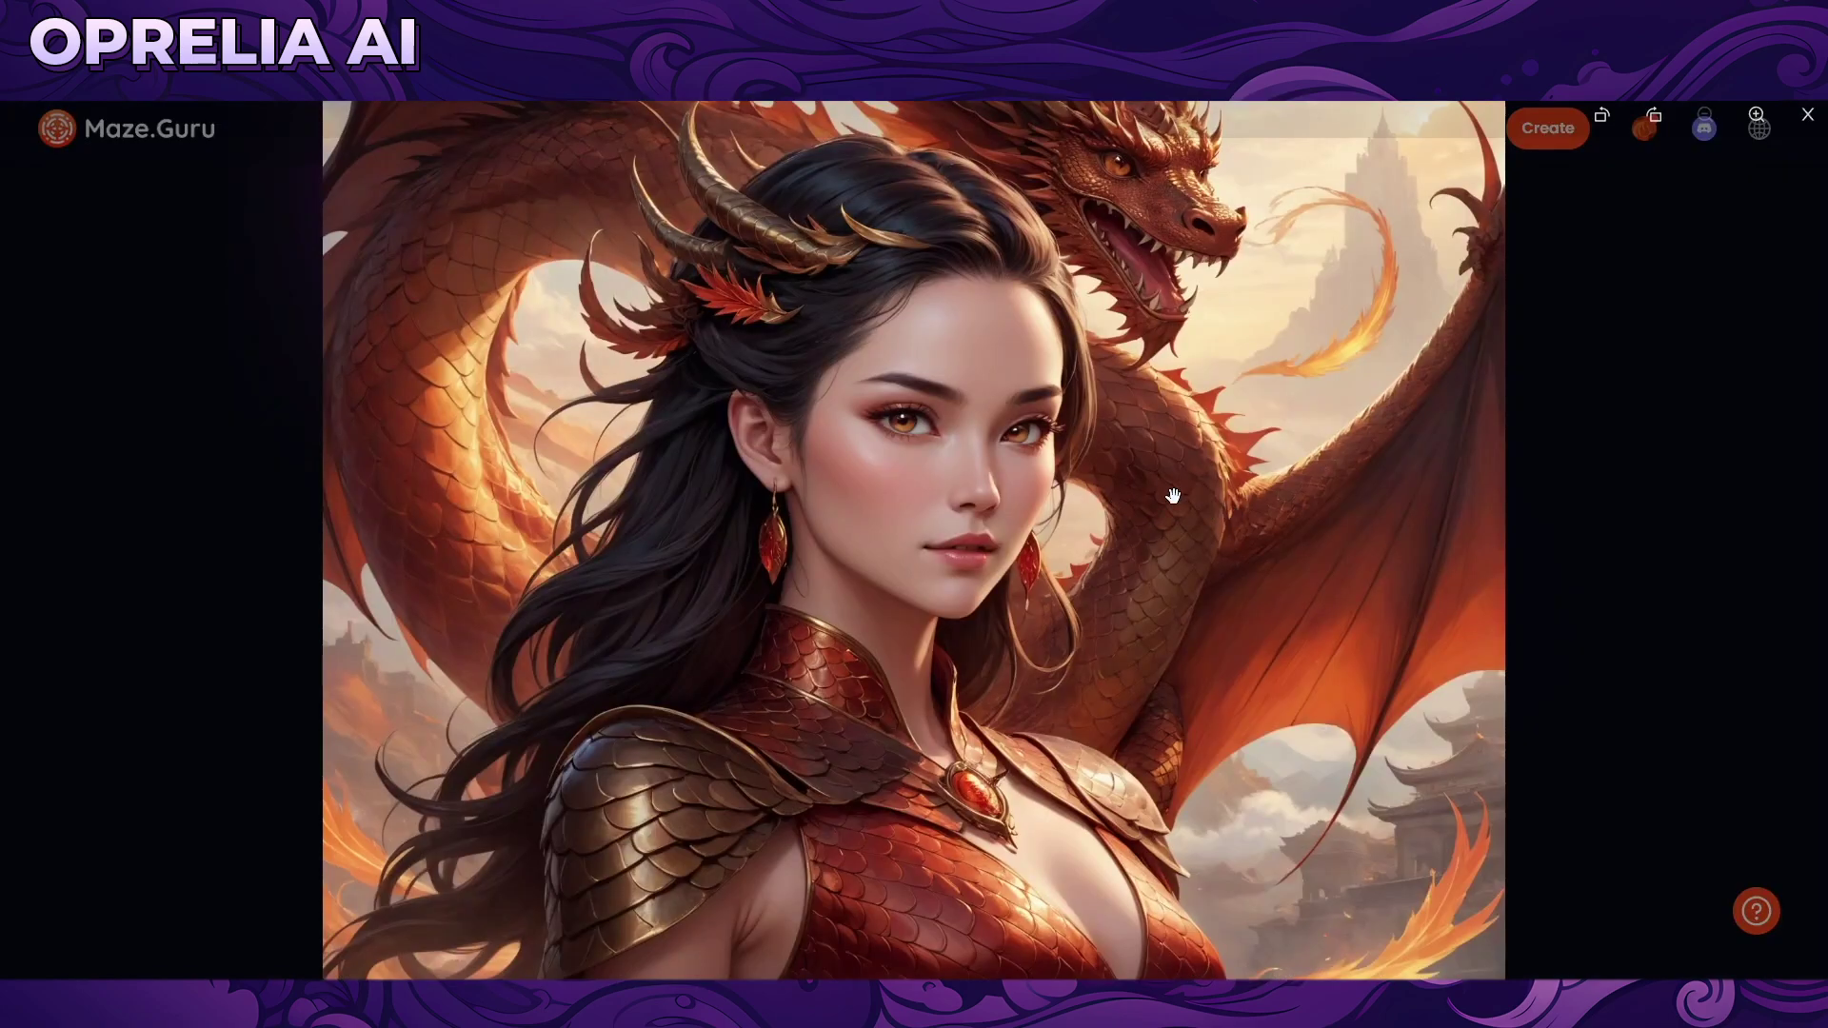
pyautogui.click(1705, 535)
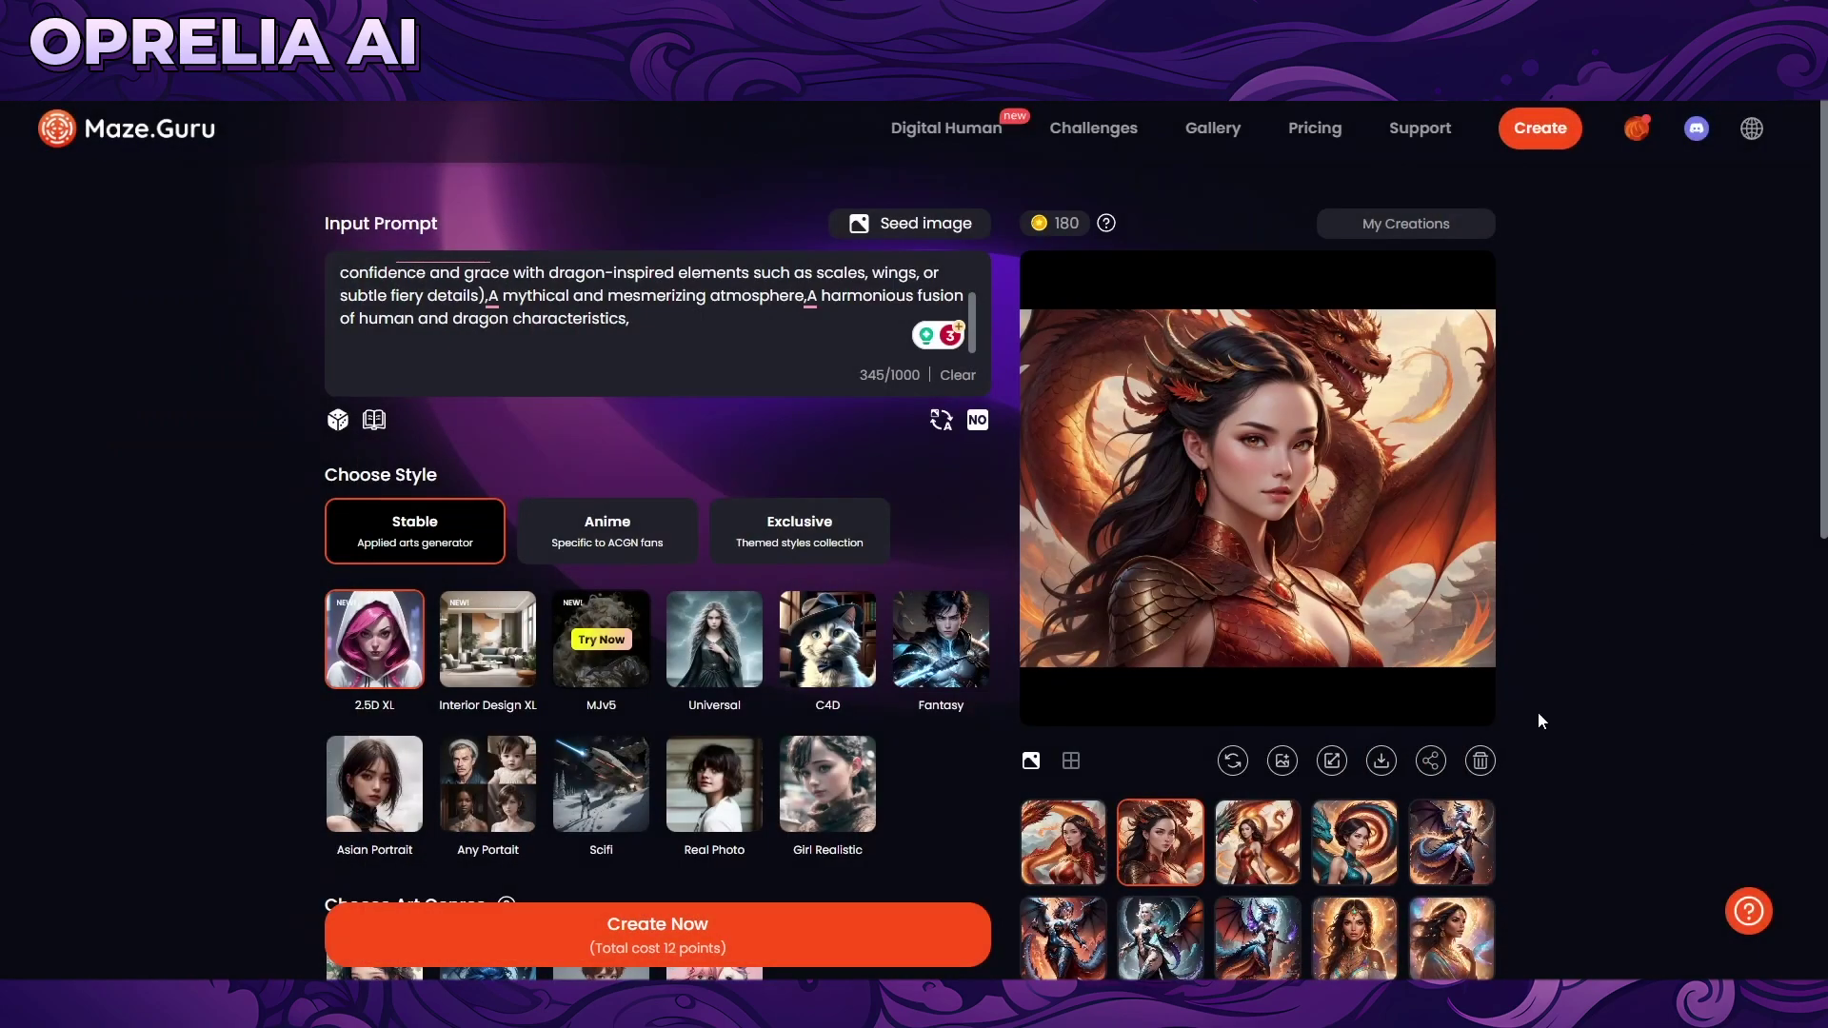
pyautogui.click(1266, 488)
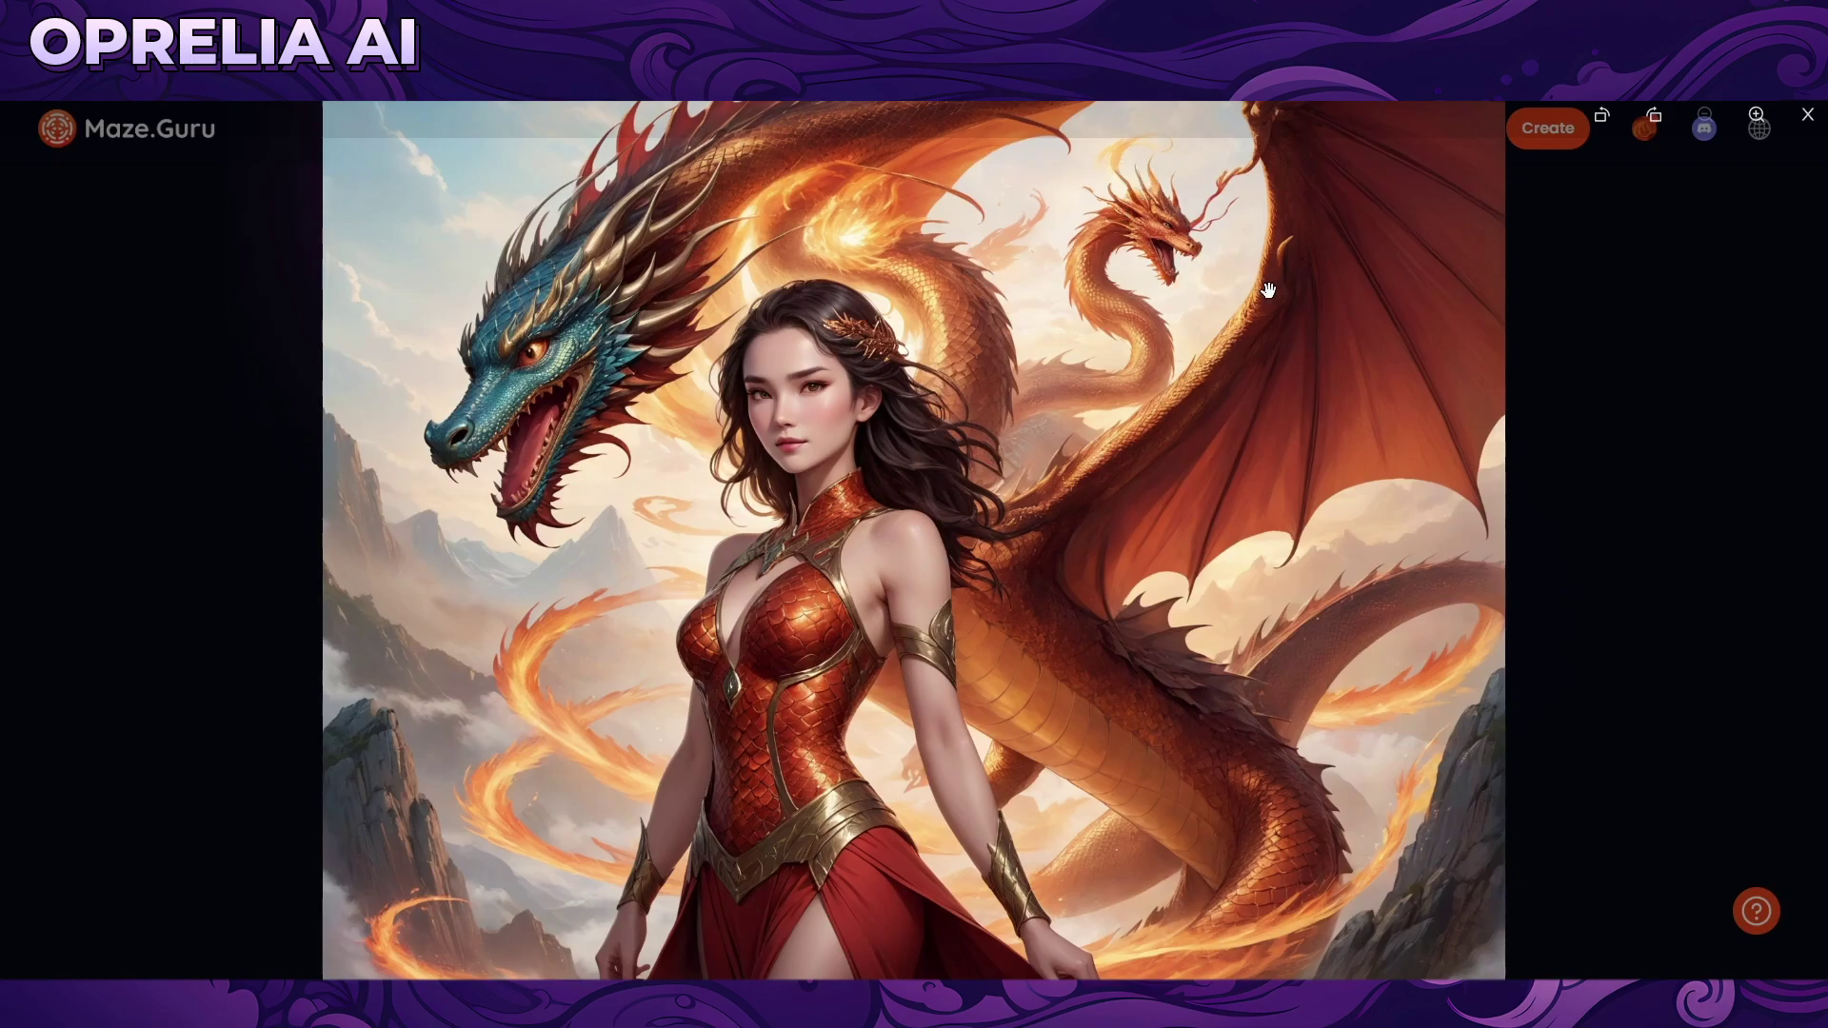
pyautogui.click(1639, 626)
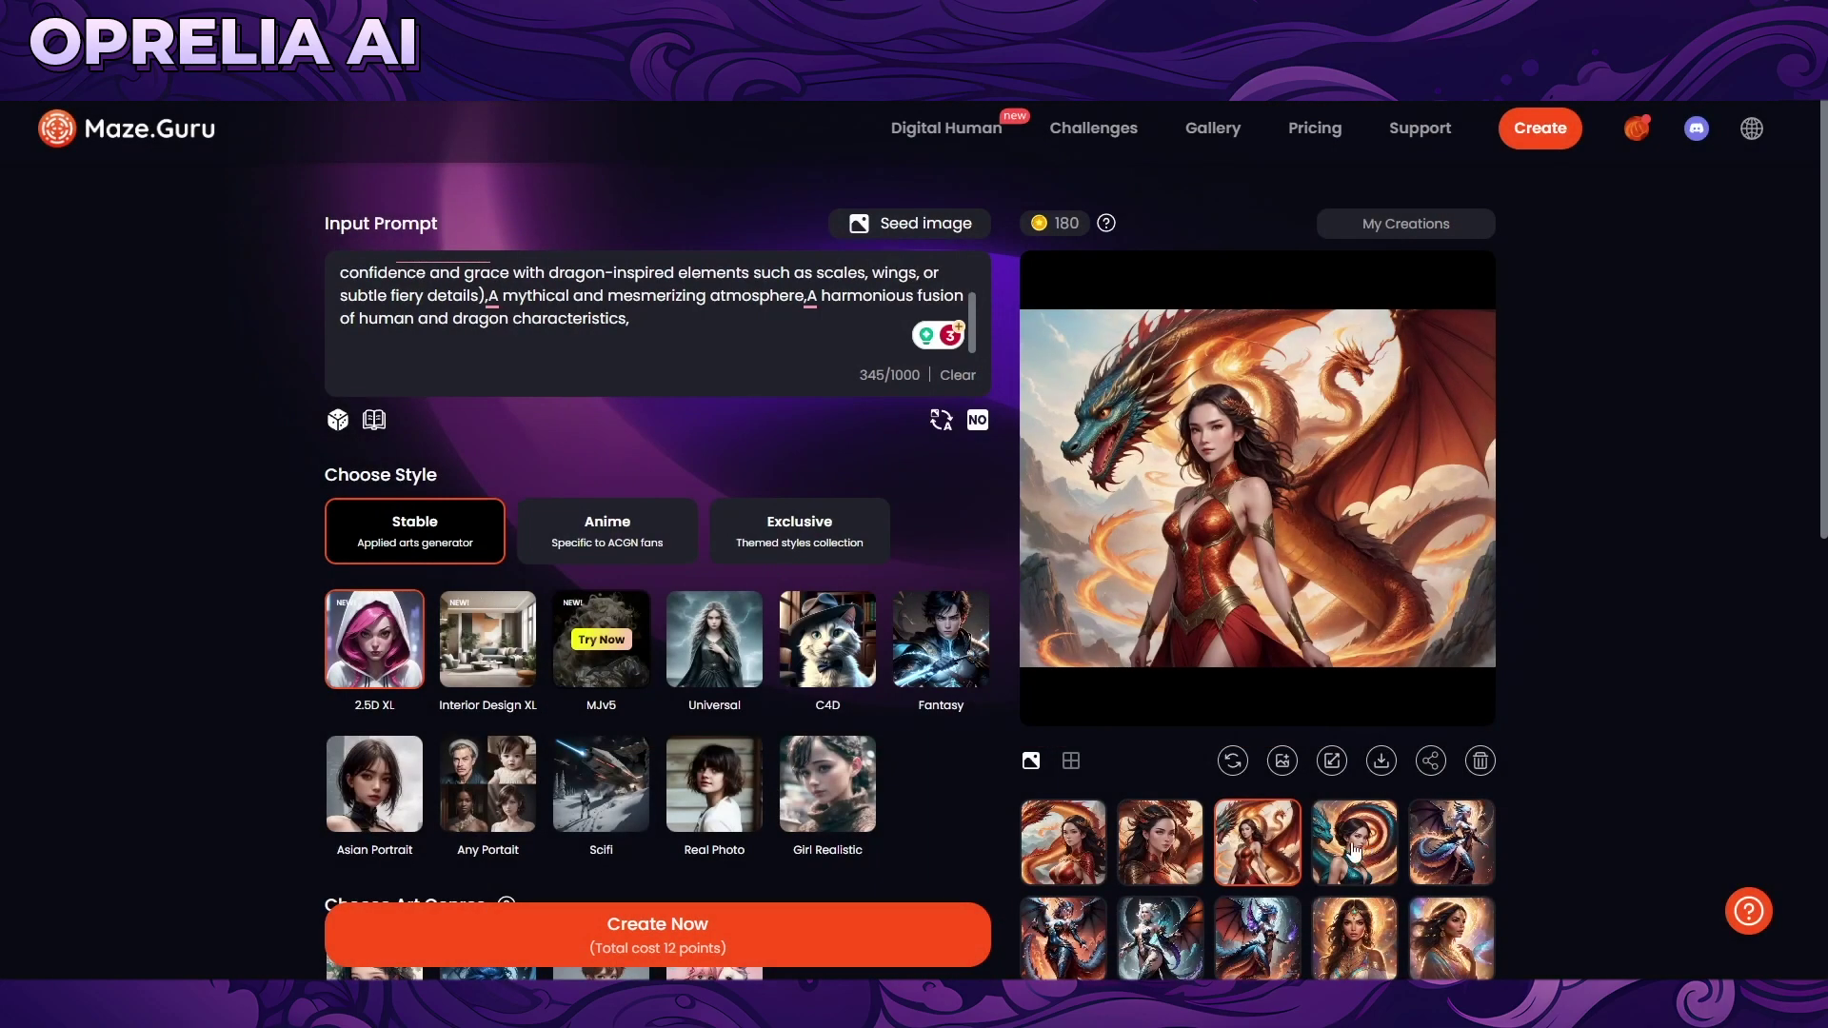
pyautogui.click(1266, 618)
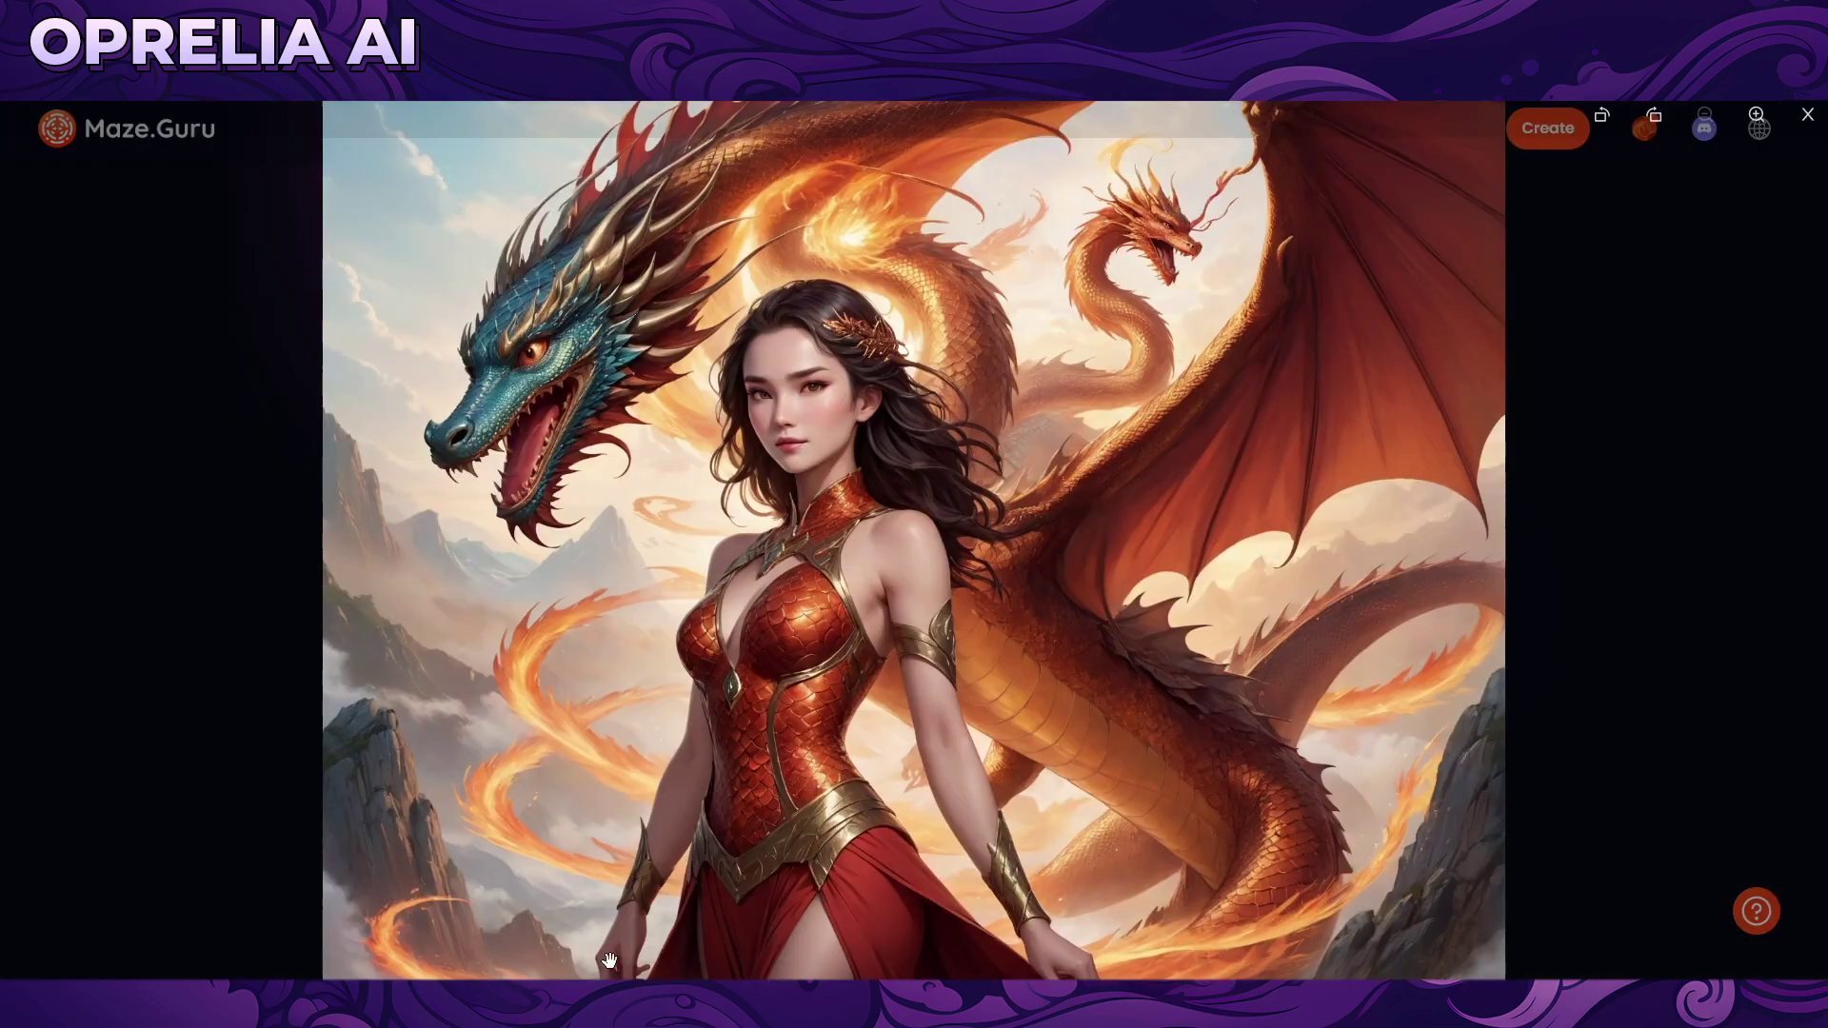
pyautogui.click(1570, 620)
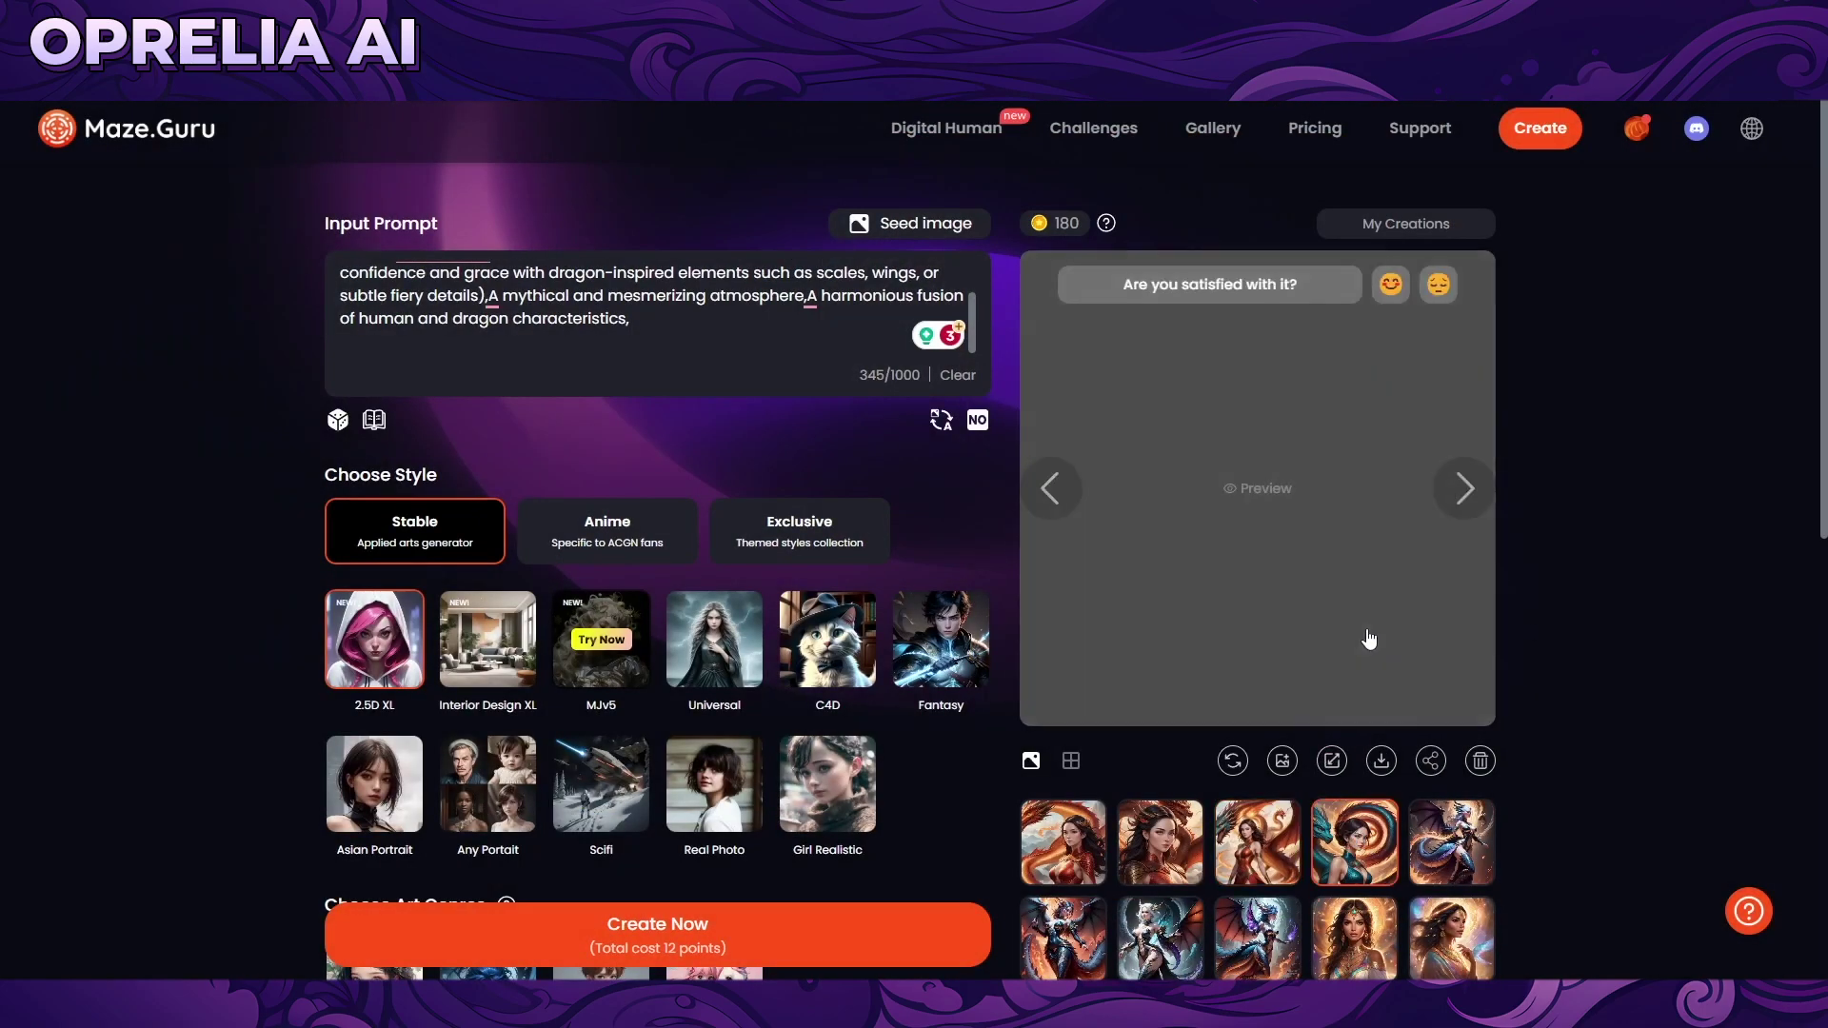
# Step: Open the fourth image, then redraw the teal dragon image at the locked larger upscale size
pyautogui.click(1265, 495)
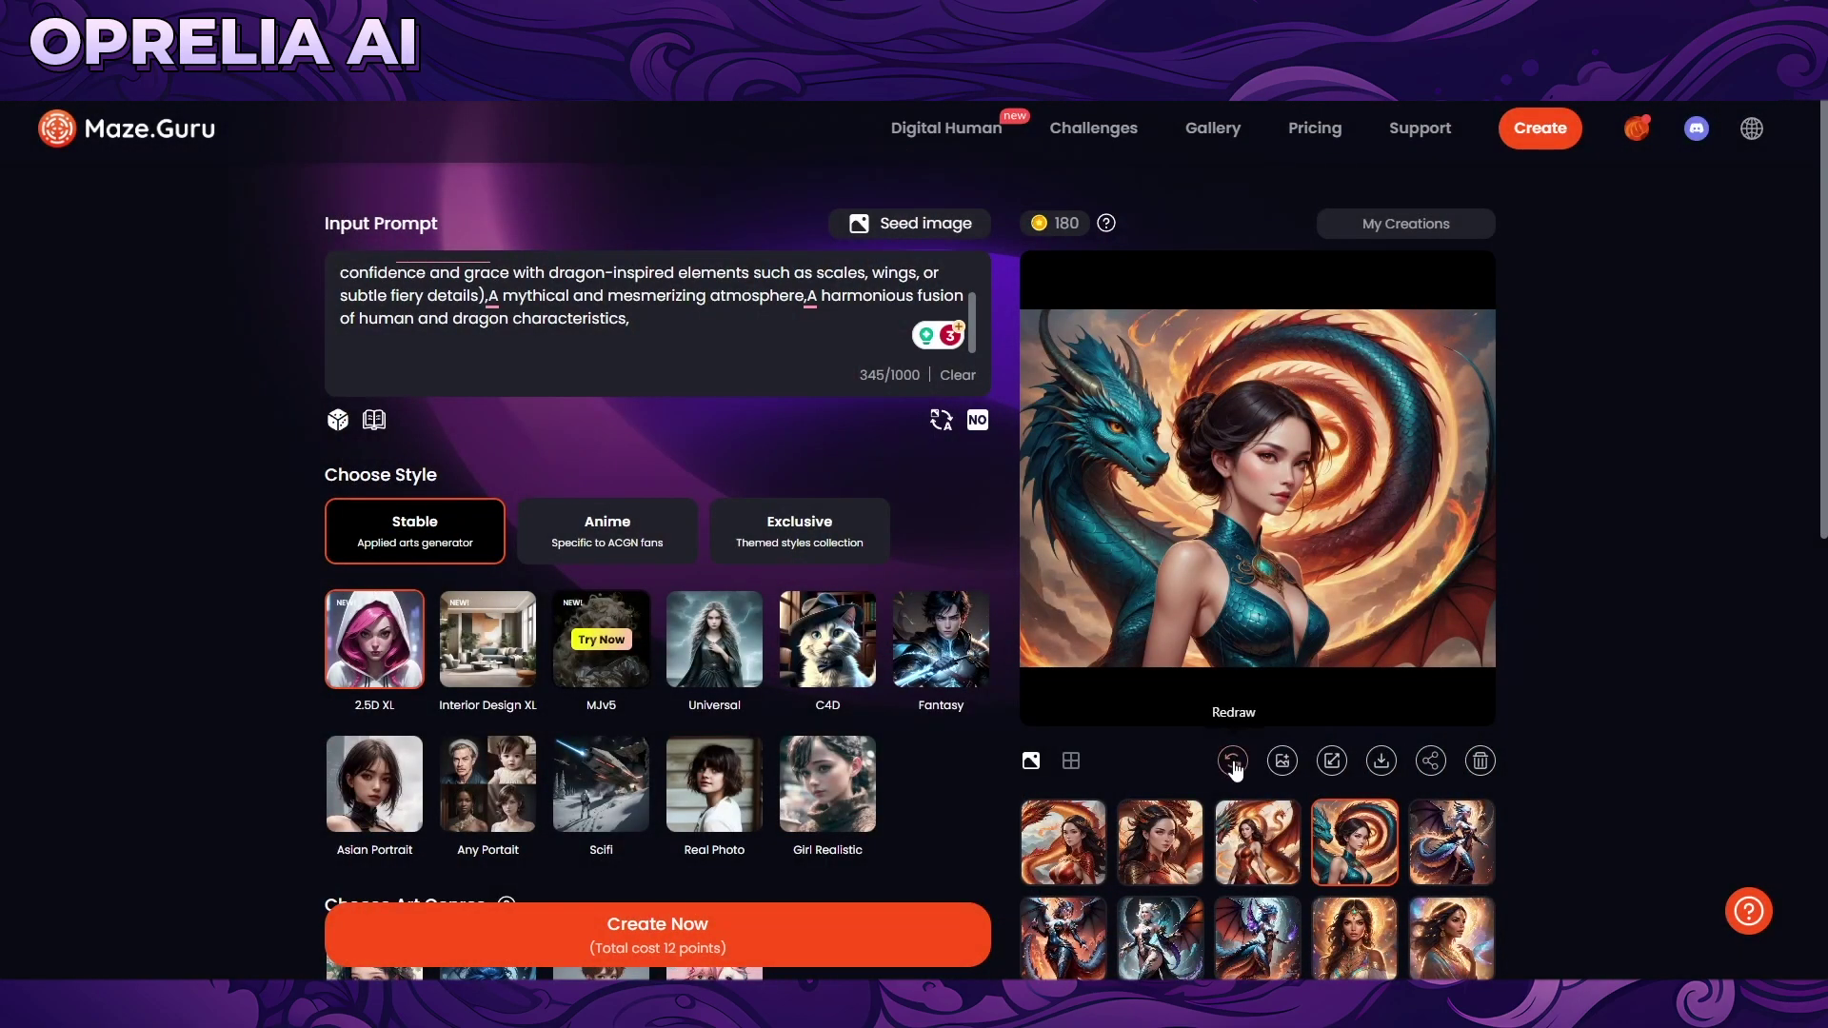
pyautogui.click(1238, 761)
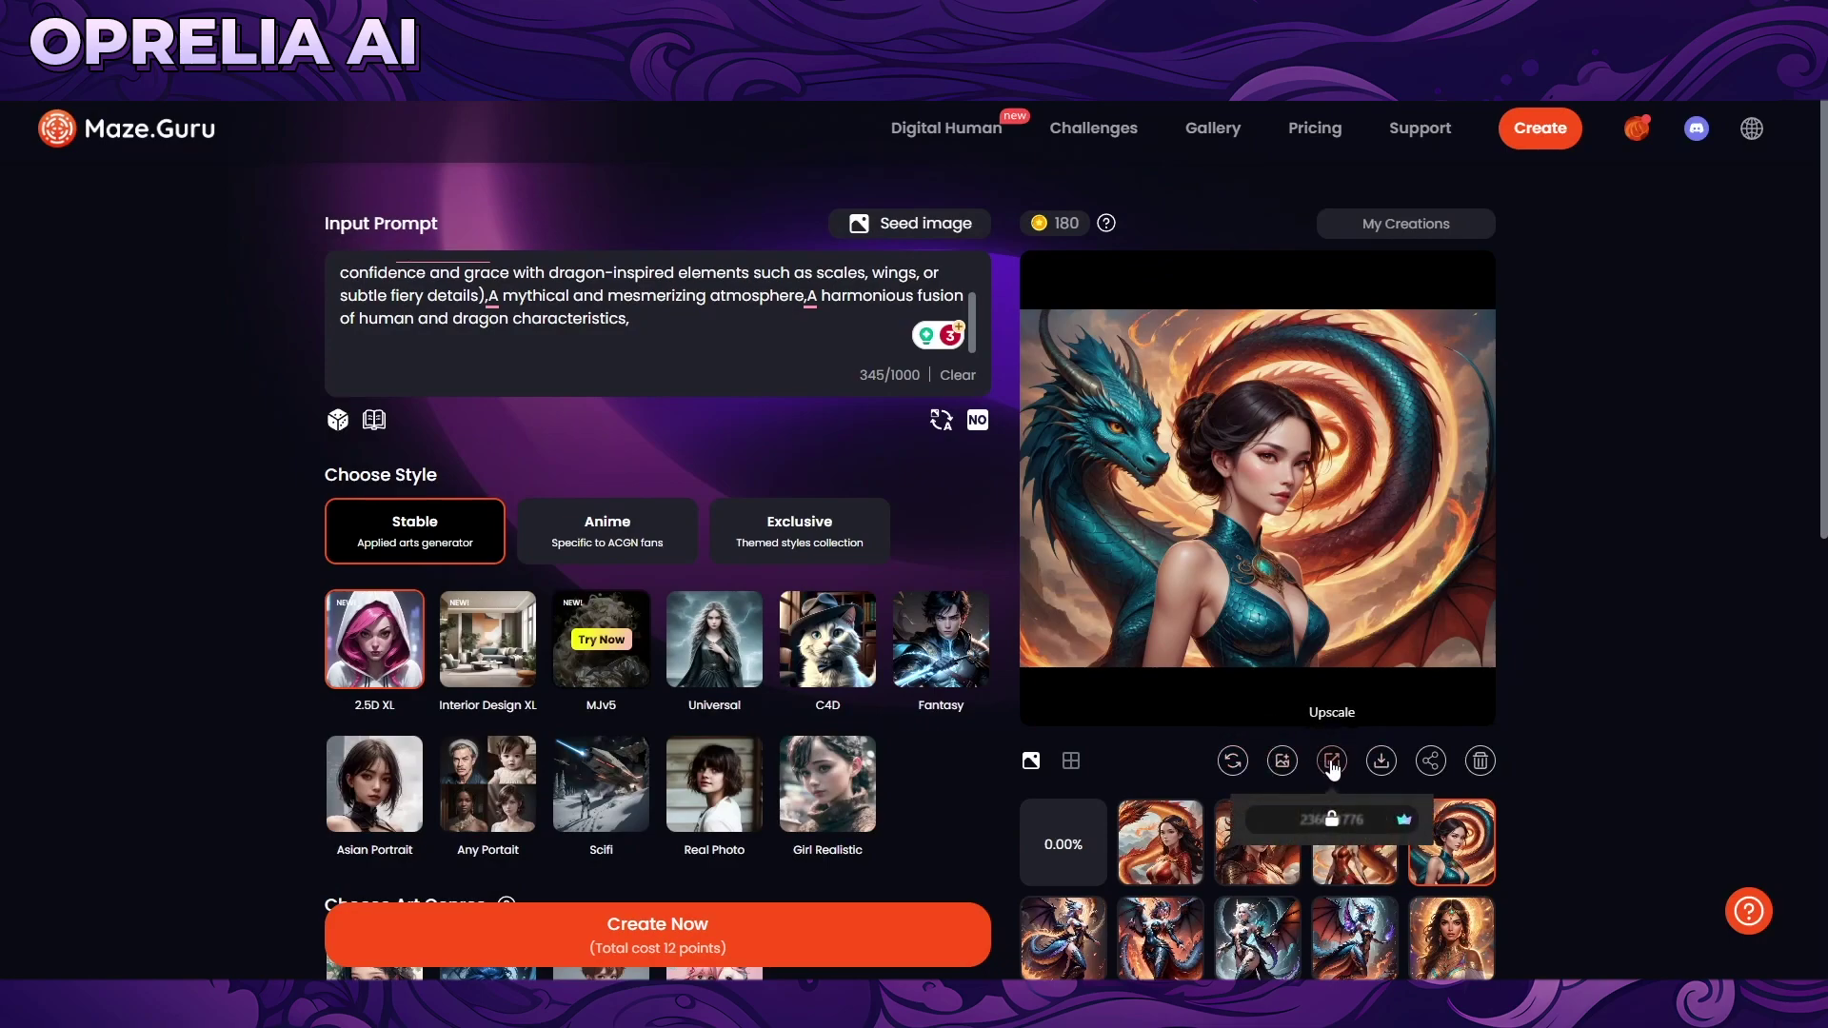
pyautogui.click(1335, 826)
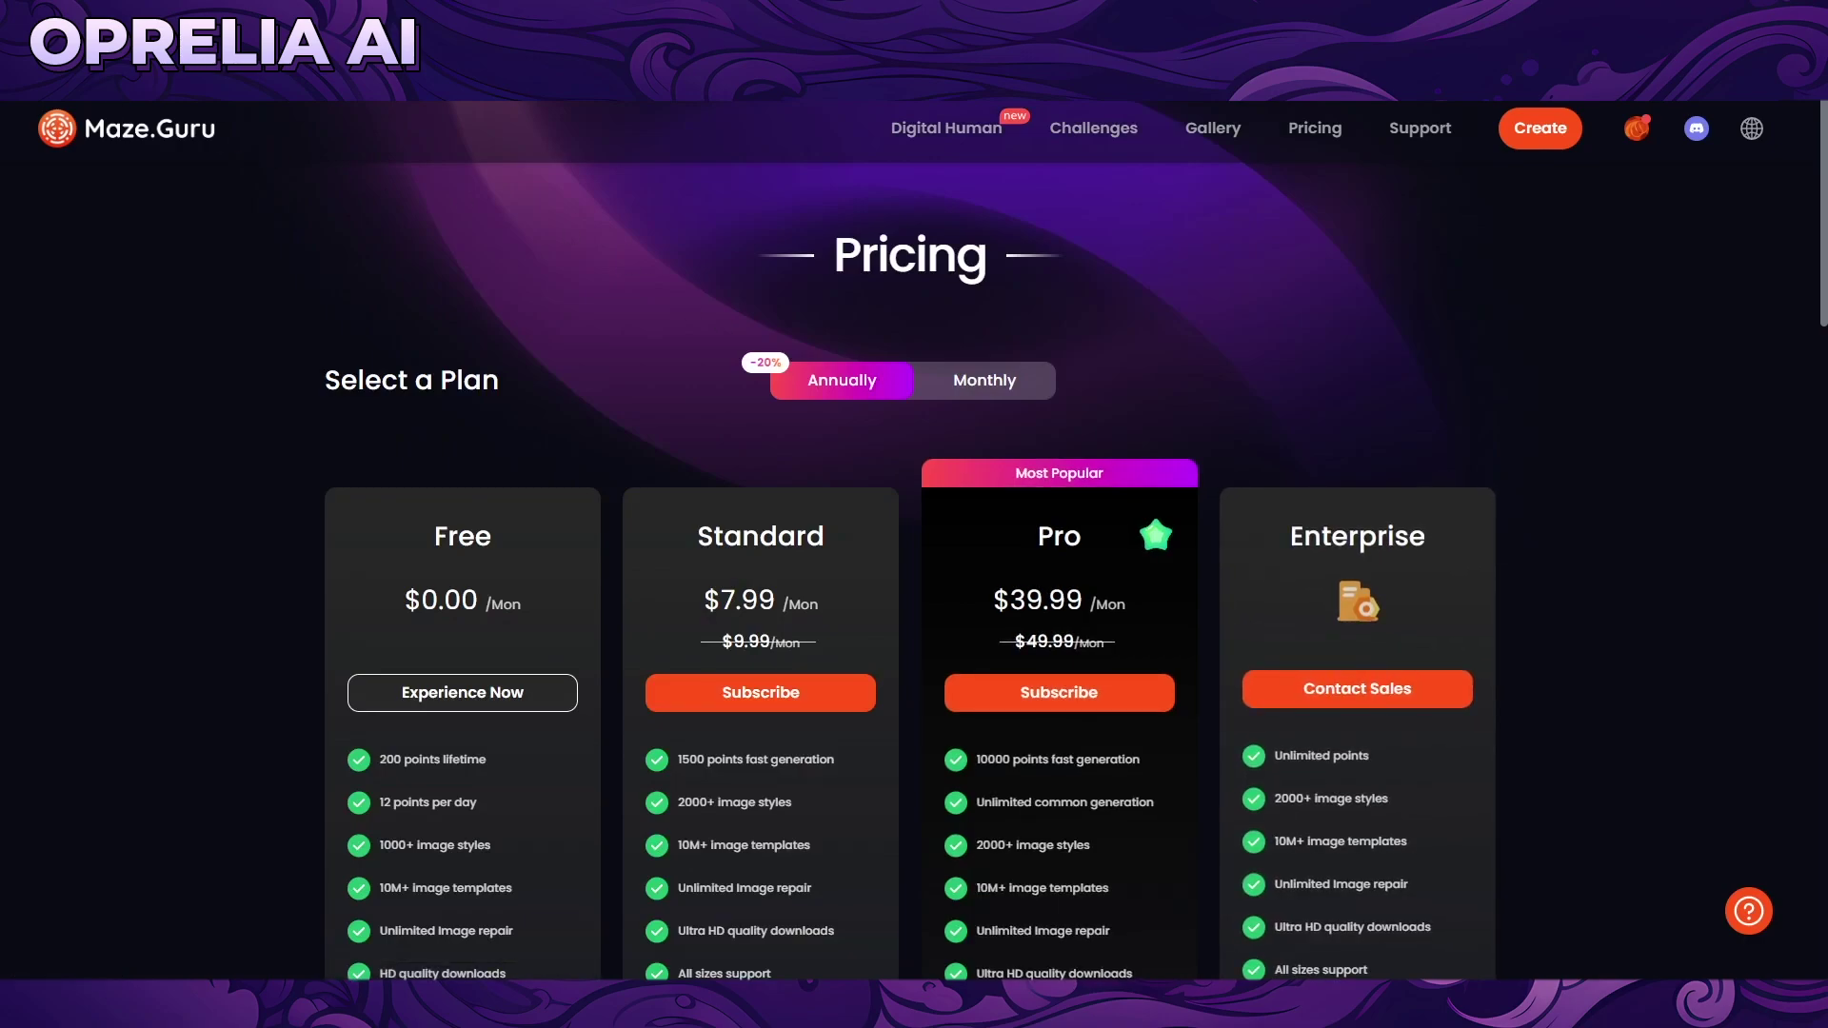
# Step: Browse the Free, Standard, Pro and Enterprise plans, then return to the generator's account menu
pyautogui.scroll(-5, 302, 340)
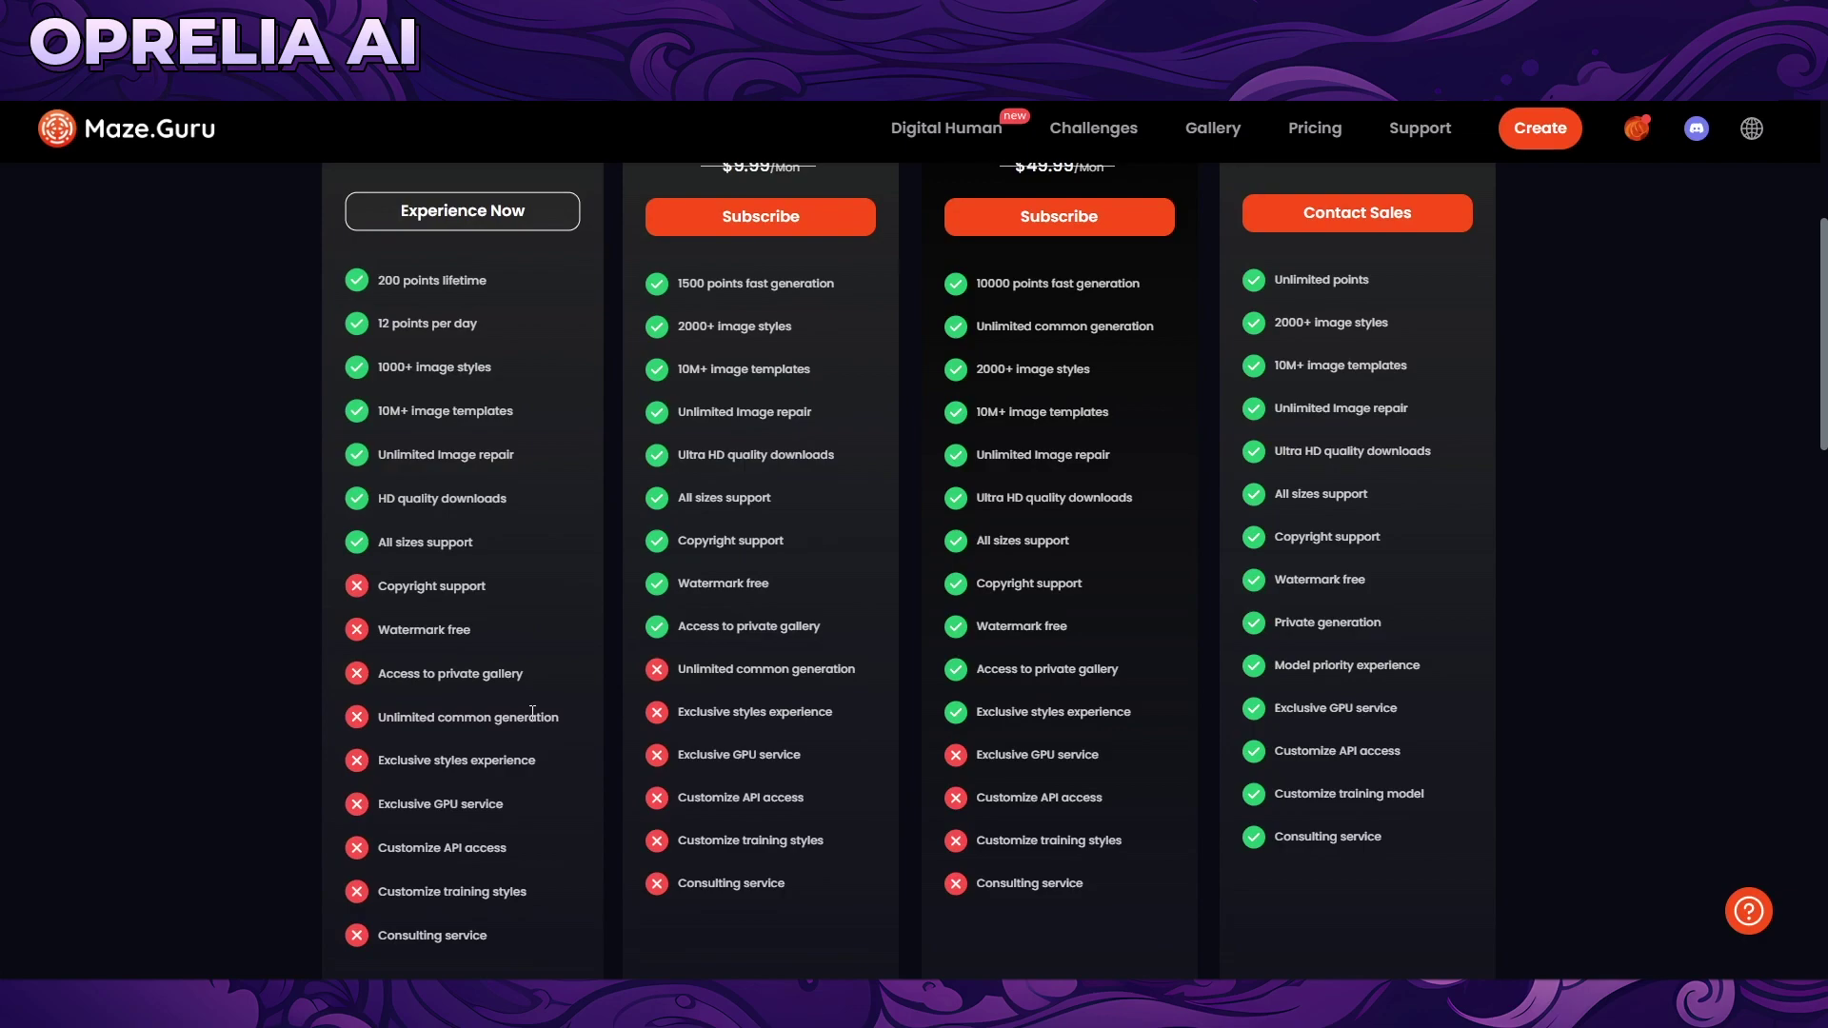
pyautogui.scroll(-1, 533, 712)
pyautogui.scroll(8, 470, 790)
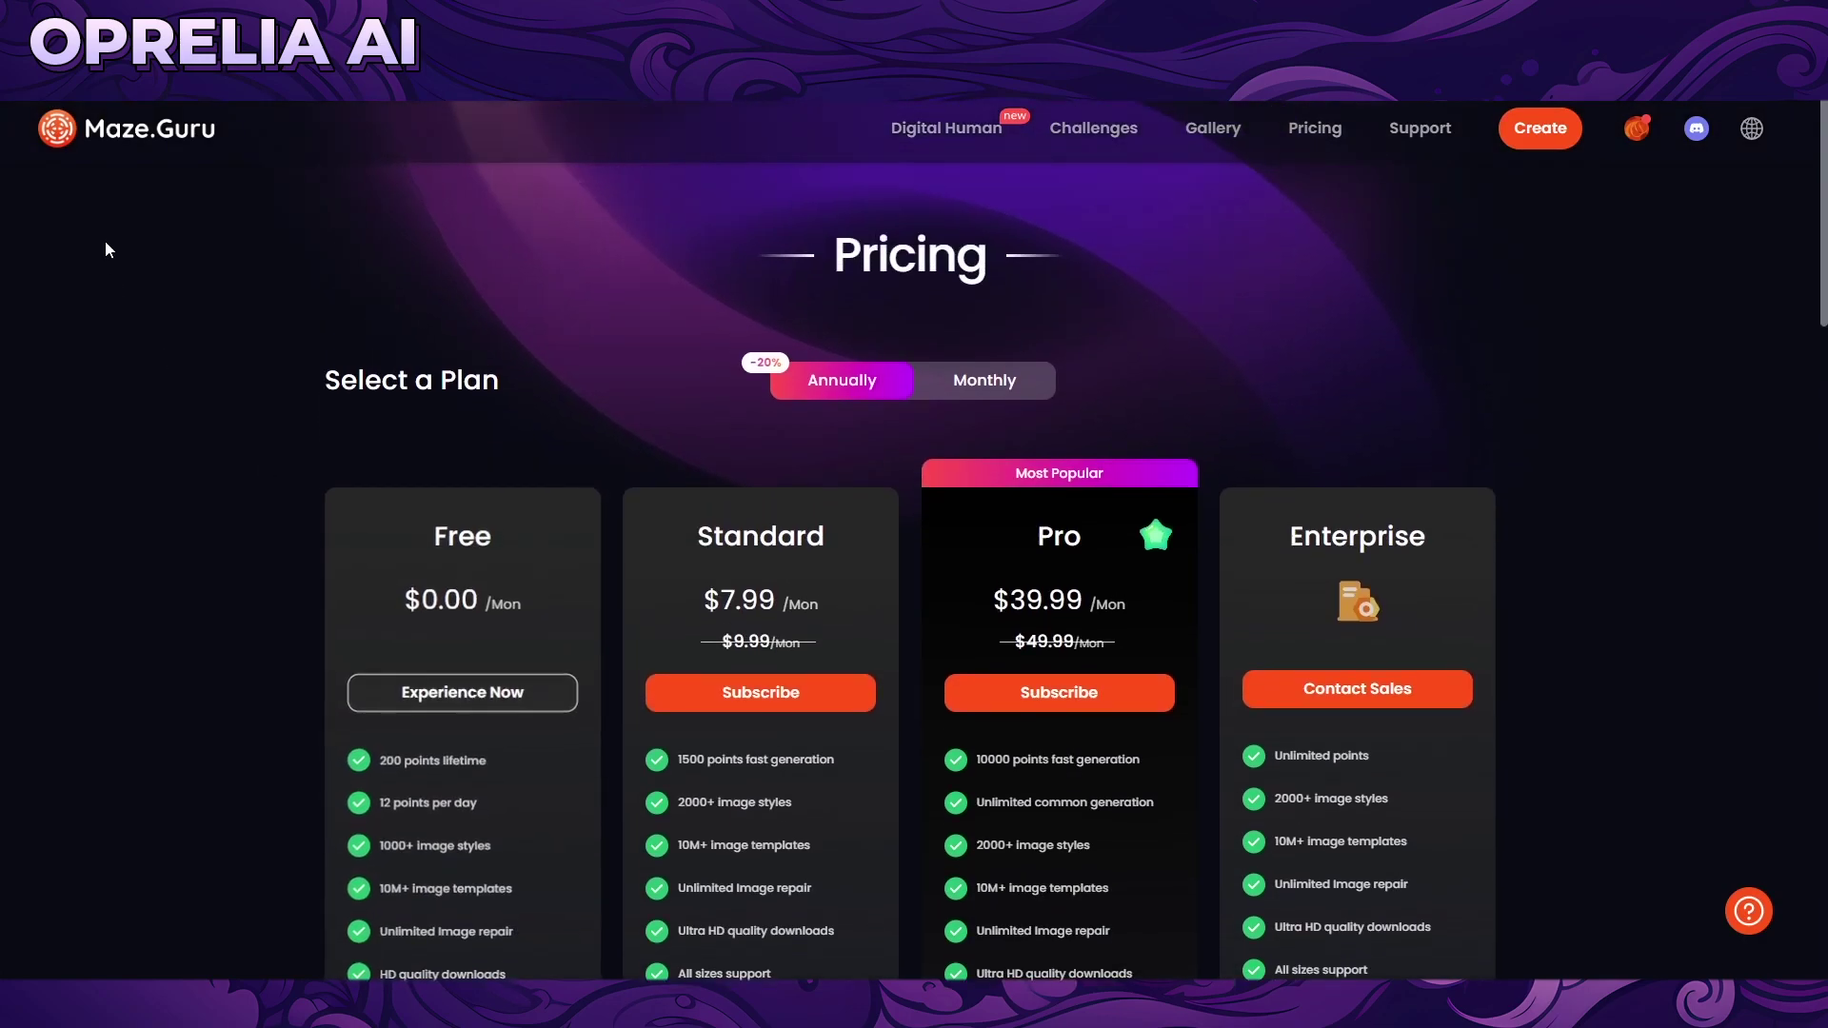
pyautogui.click(56, 128)
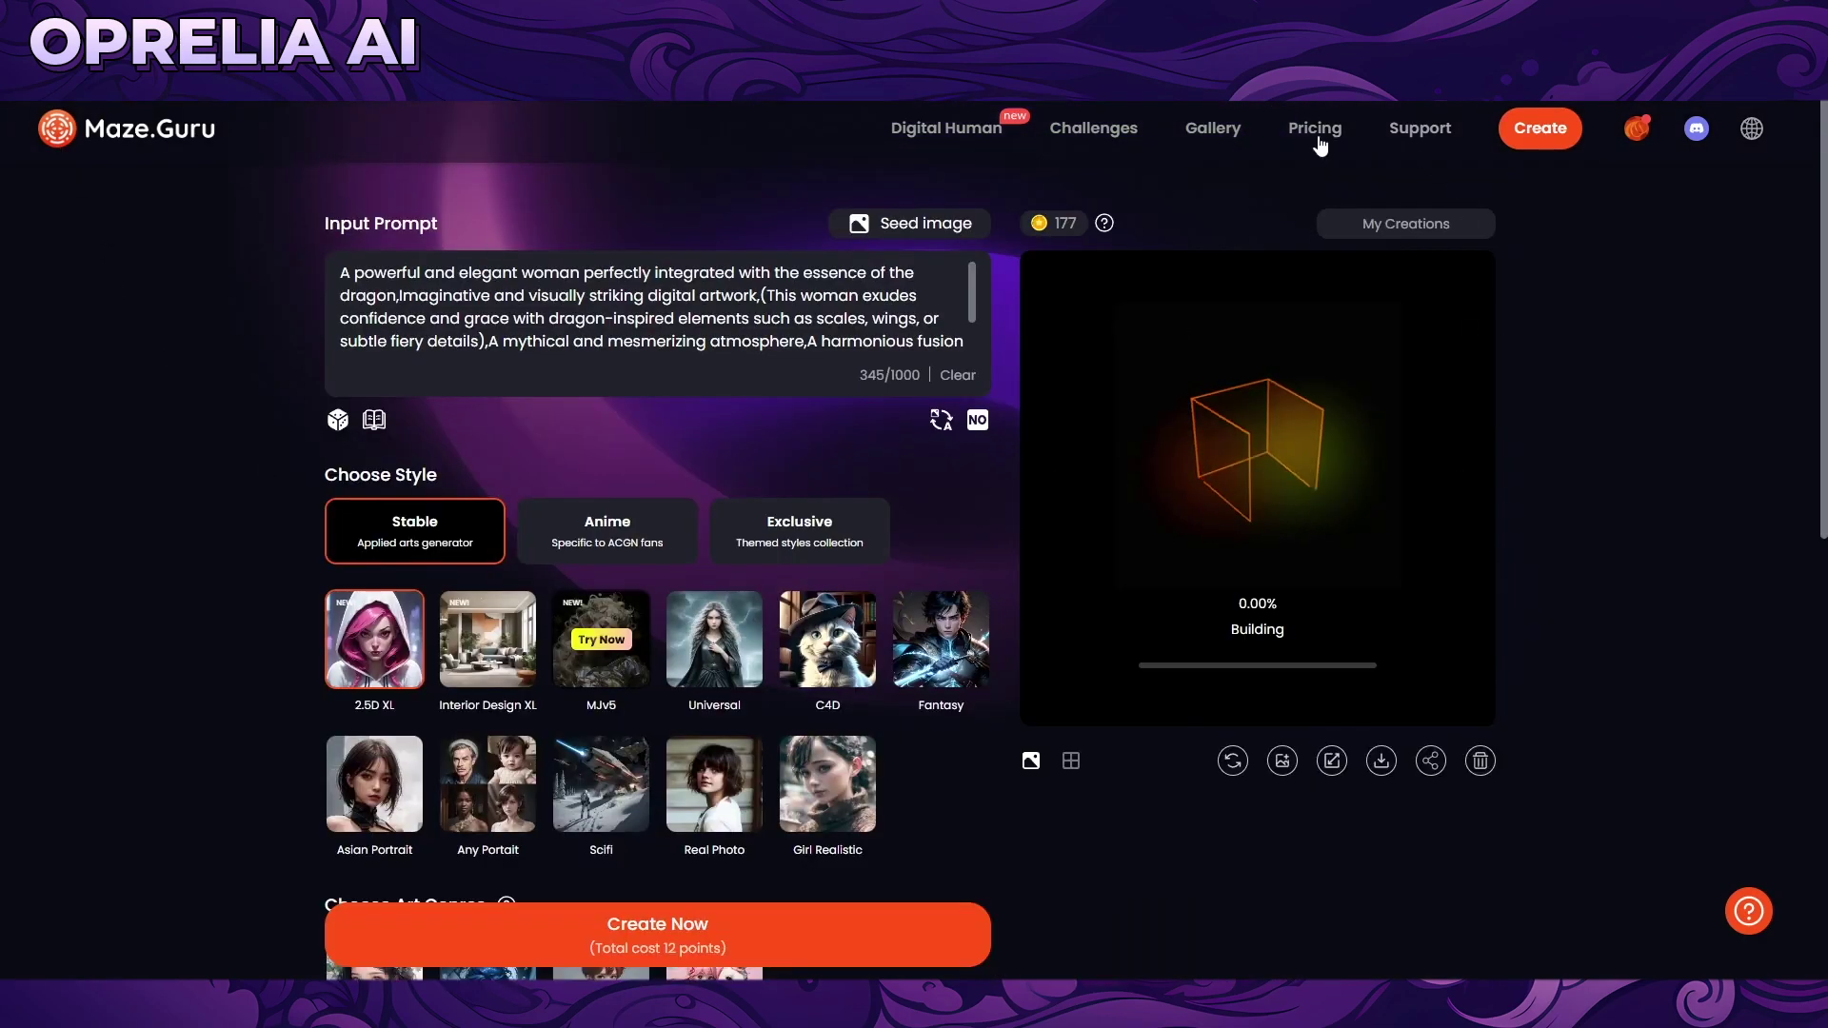
pyautogui.click(1630, 135)
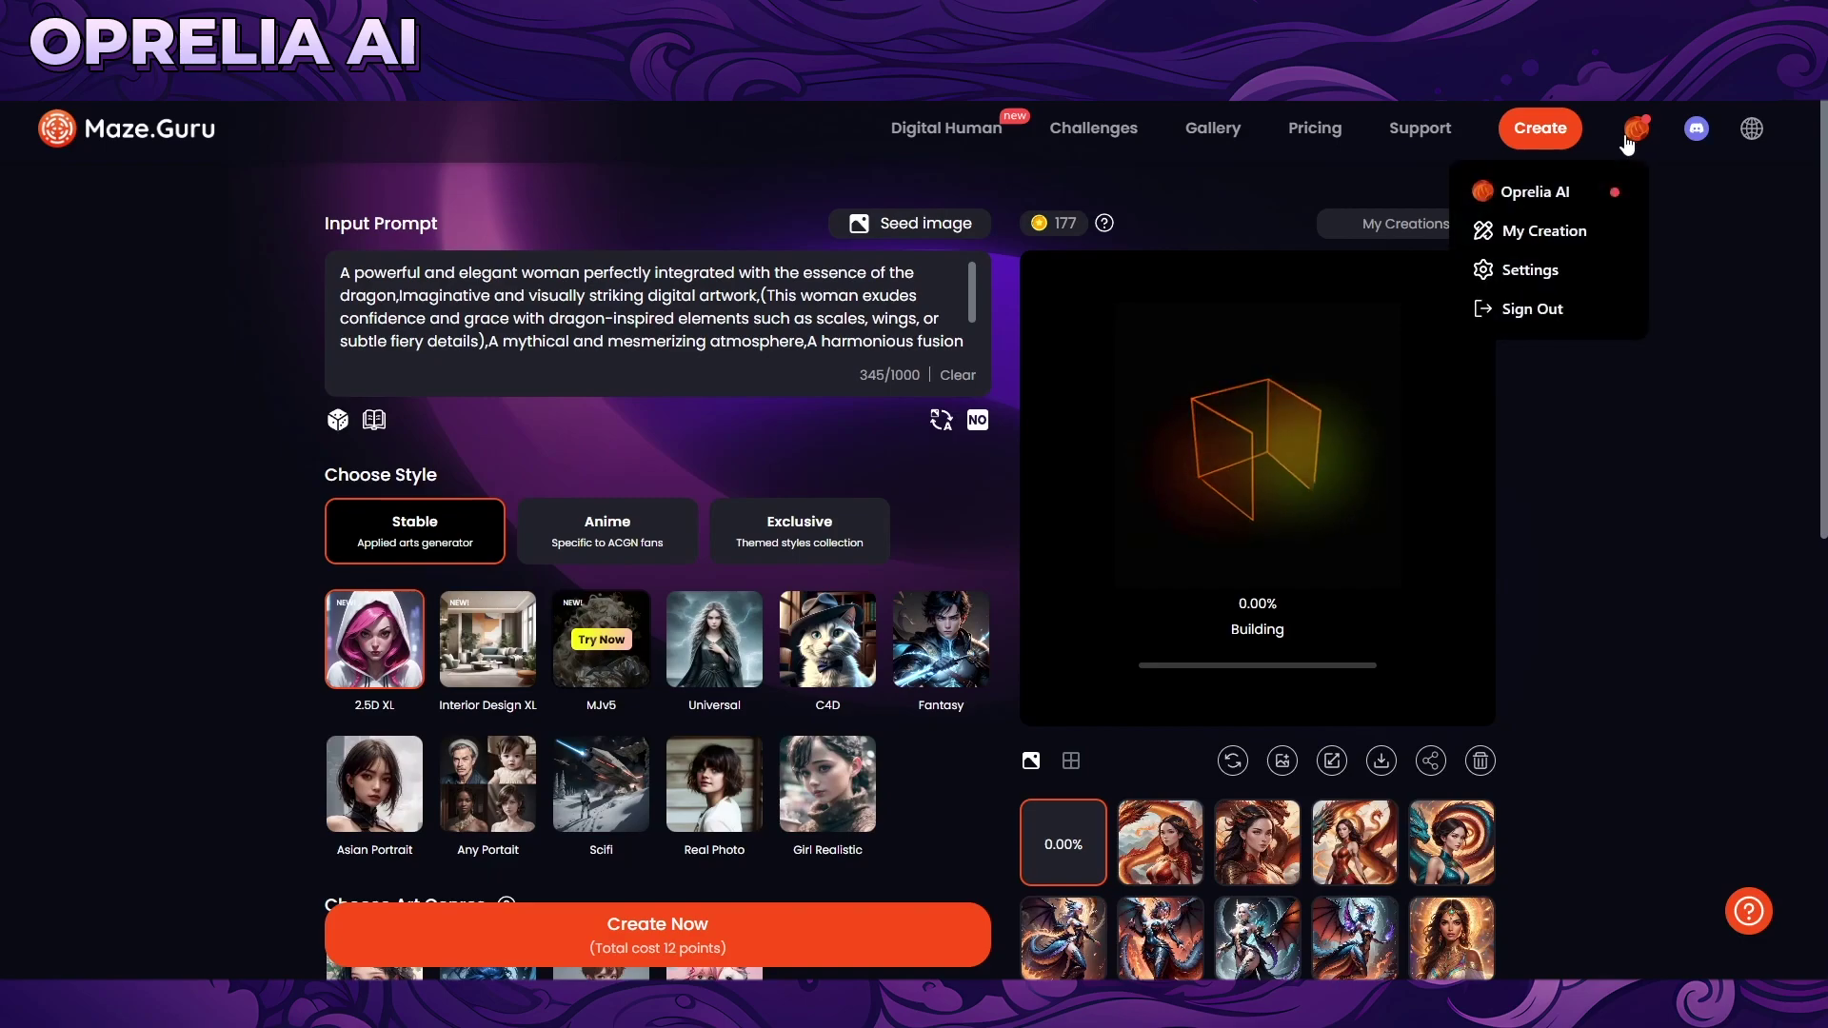
# Step: In My Creations, review the red dragon-woman image's full generation details
pyautogui.click(1547, 246)
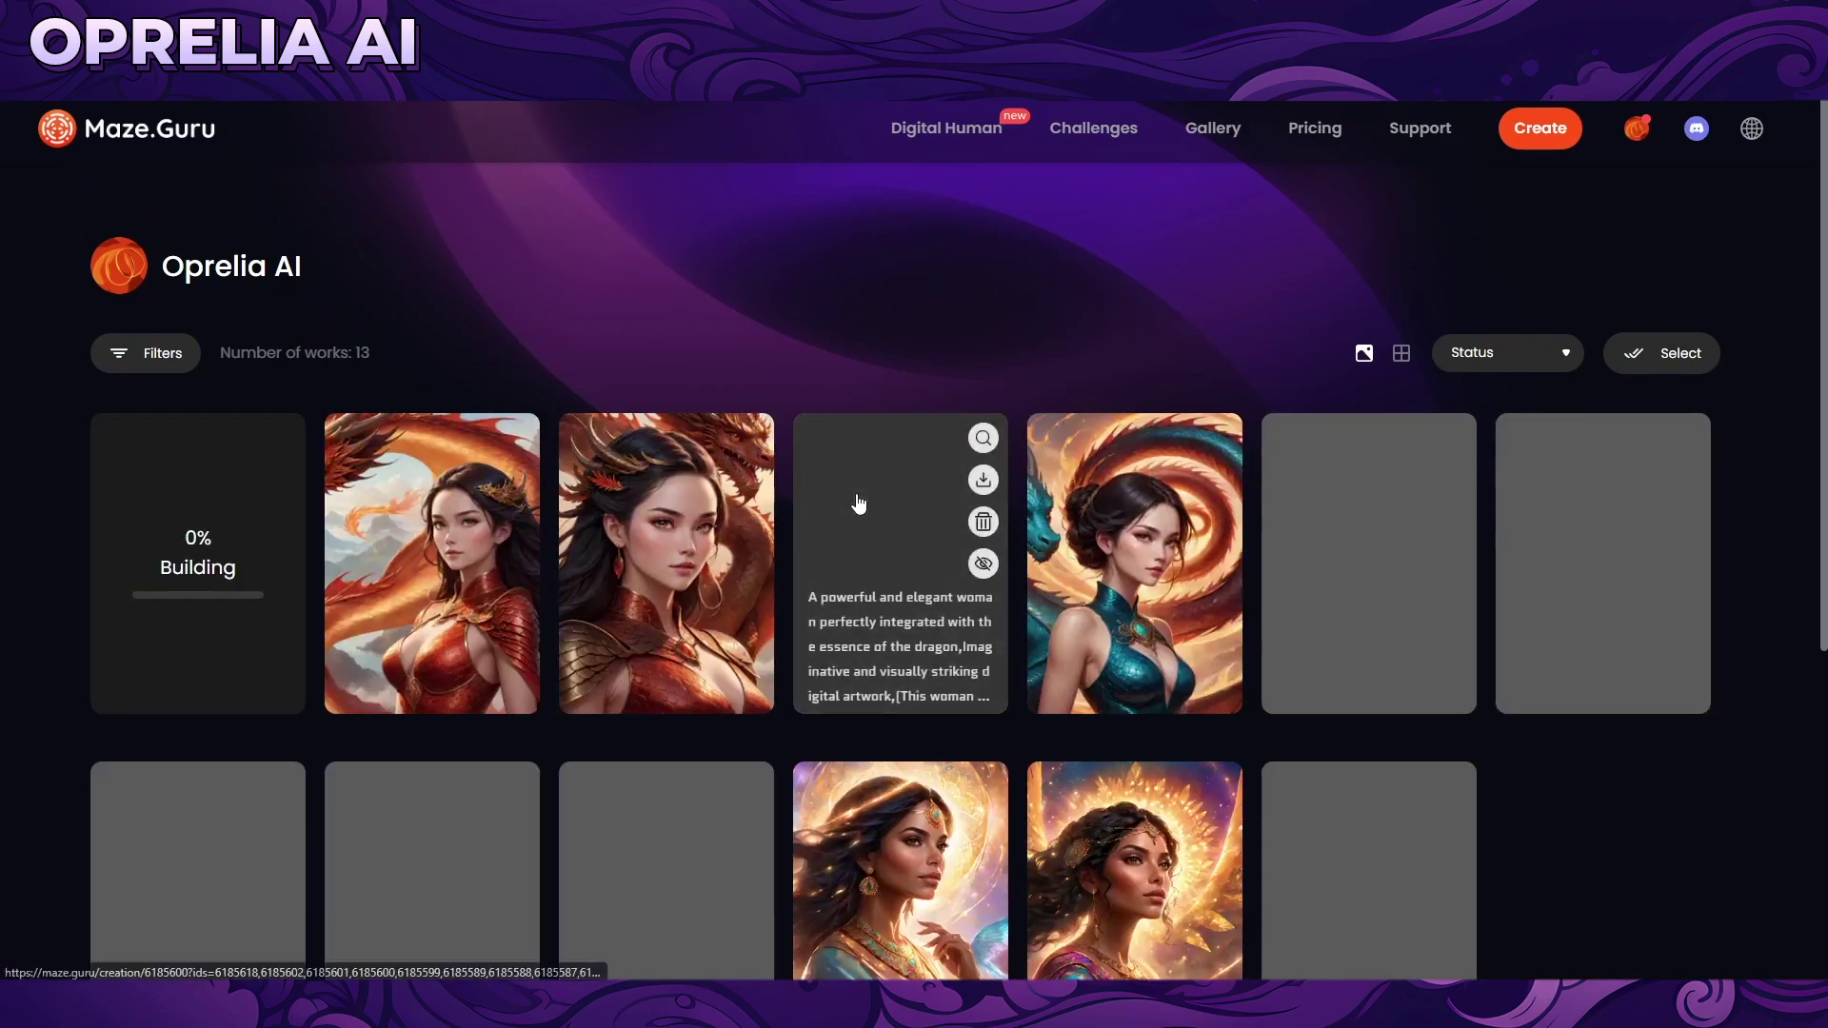
pyautogui.moveTo(752, 529)
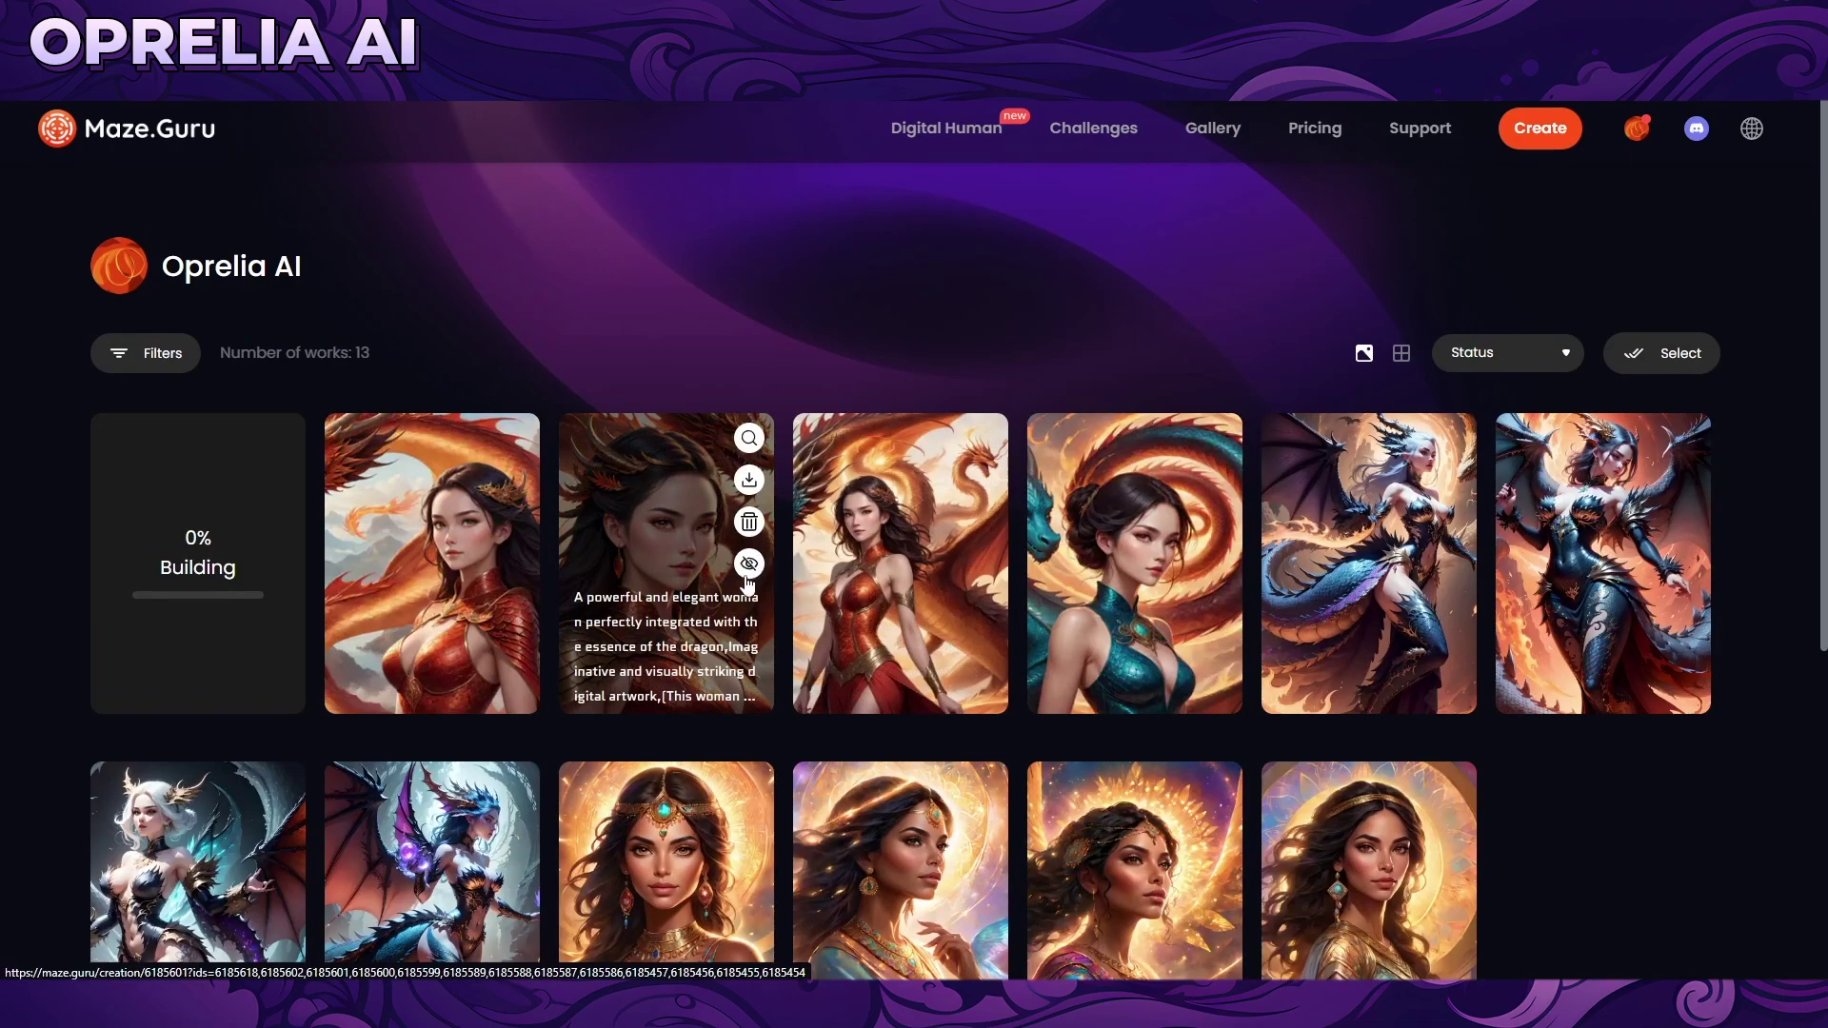
pyautogui.click(515, 439)
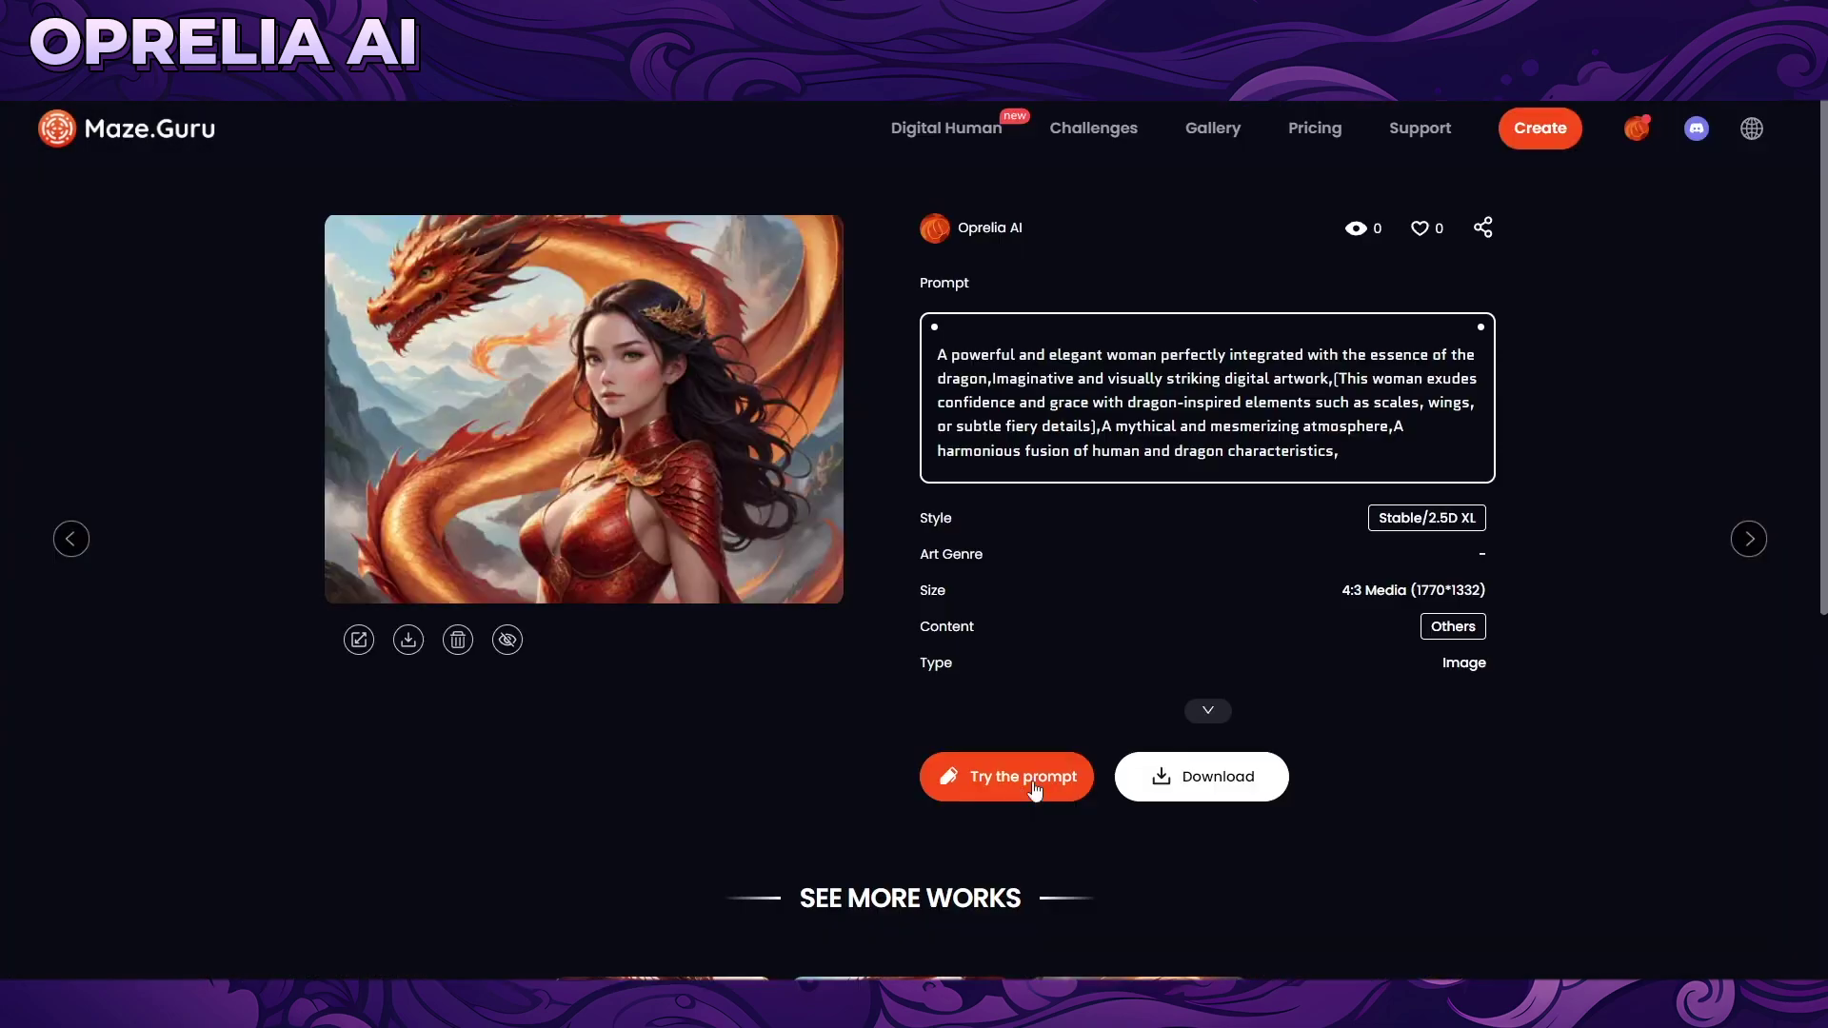
pyautogui.click(1195, 714)
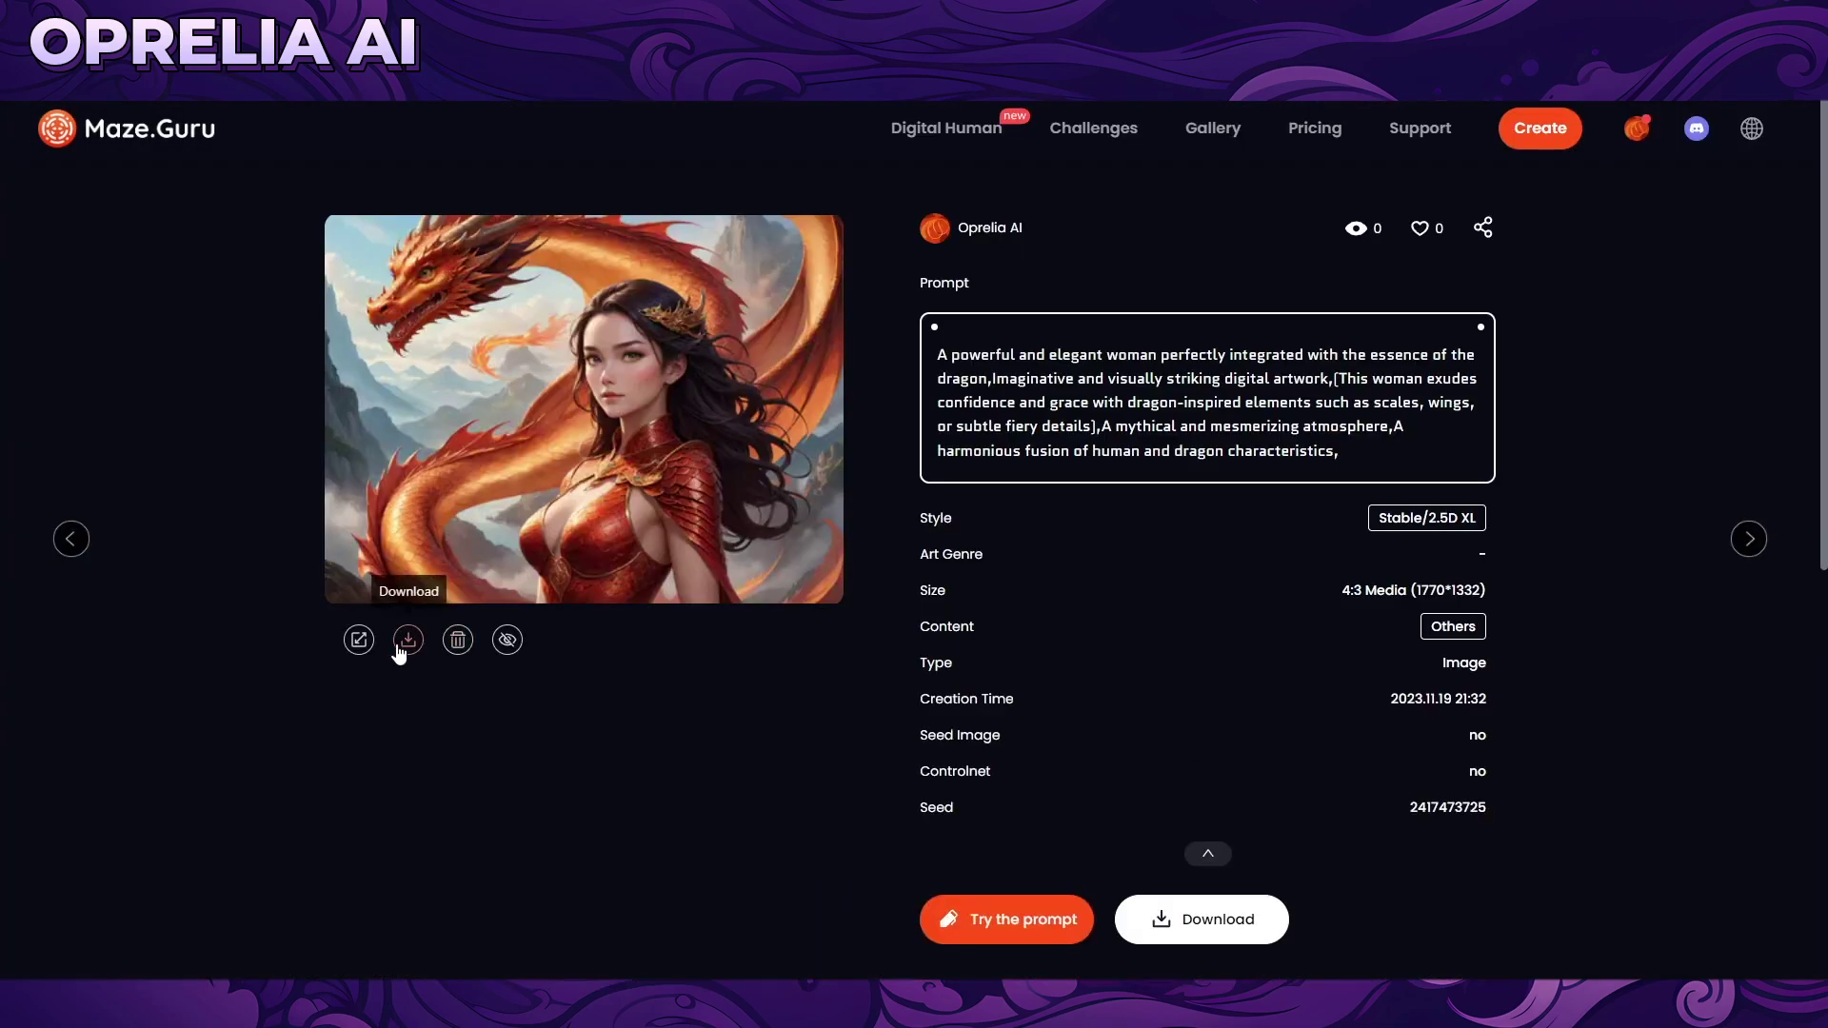
pyautogui.moveTo(357, 640)
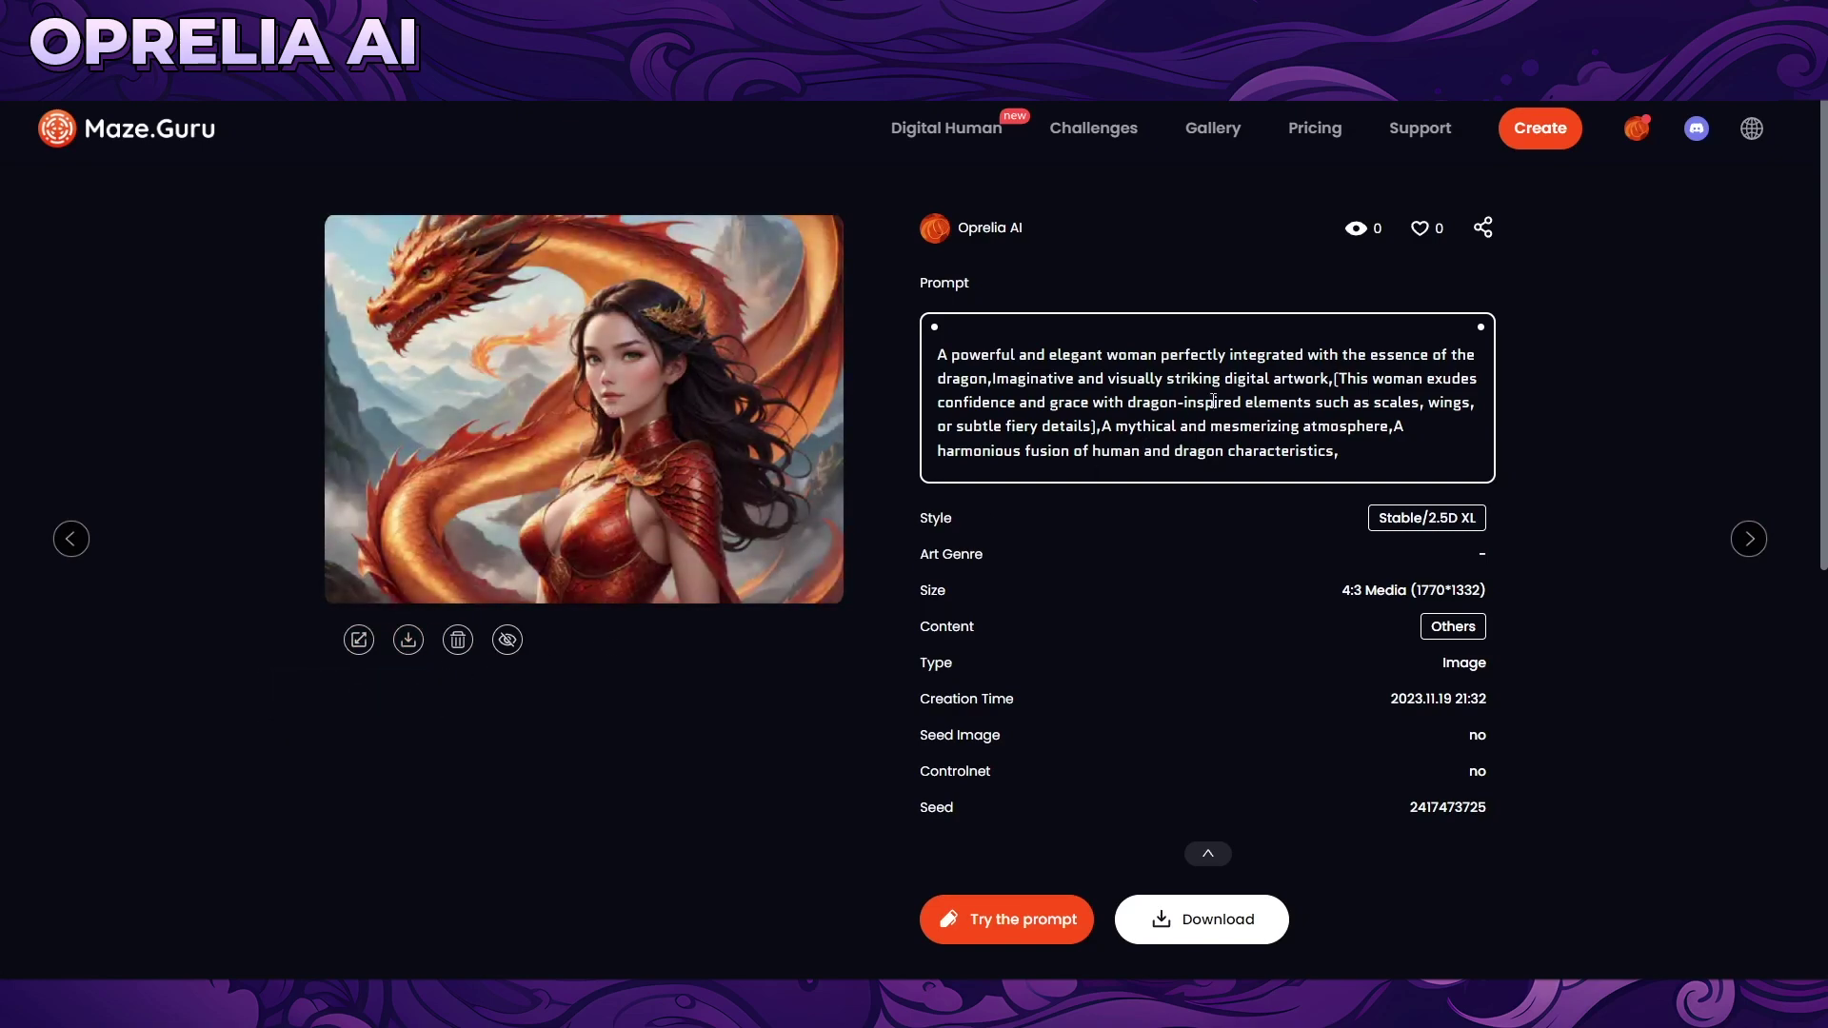
pyautogui.scroll(-5, 1317, 457)
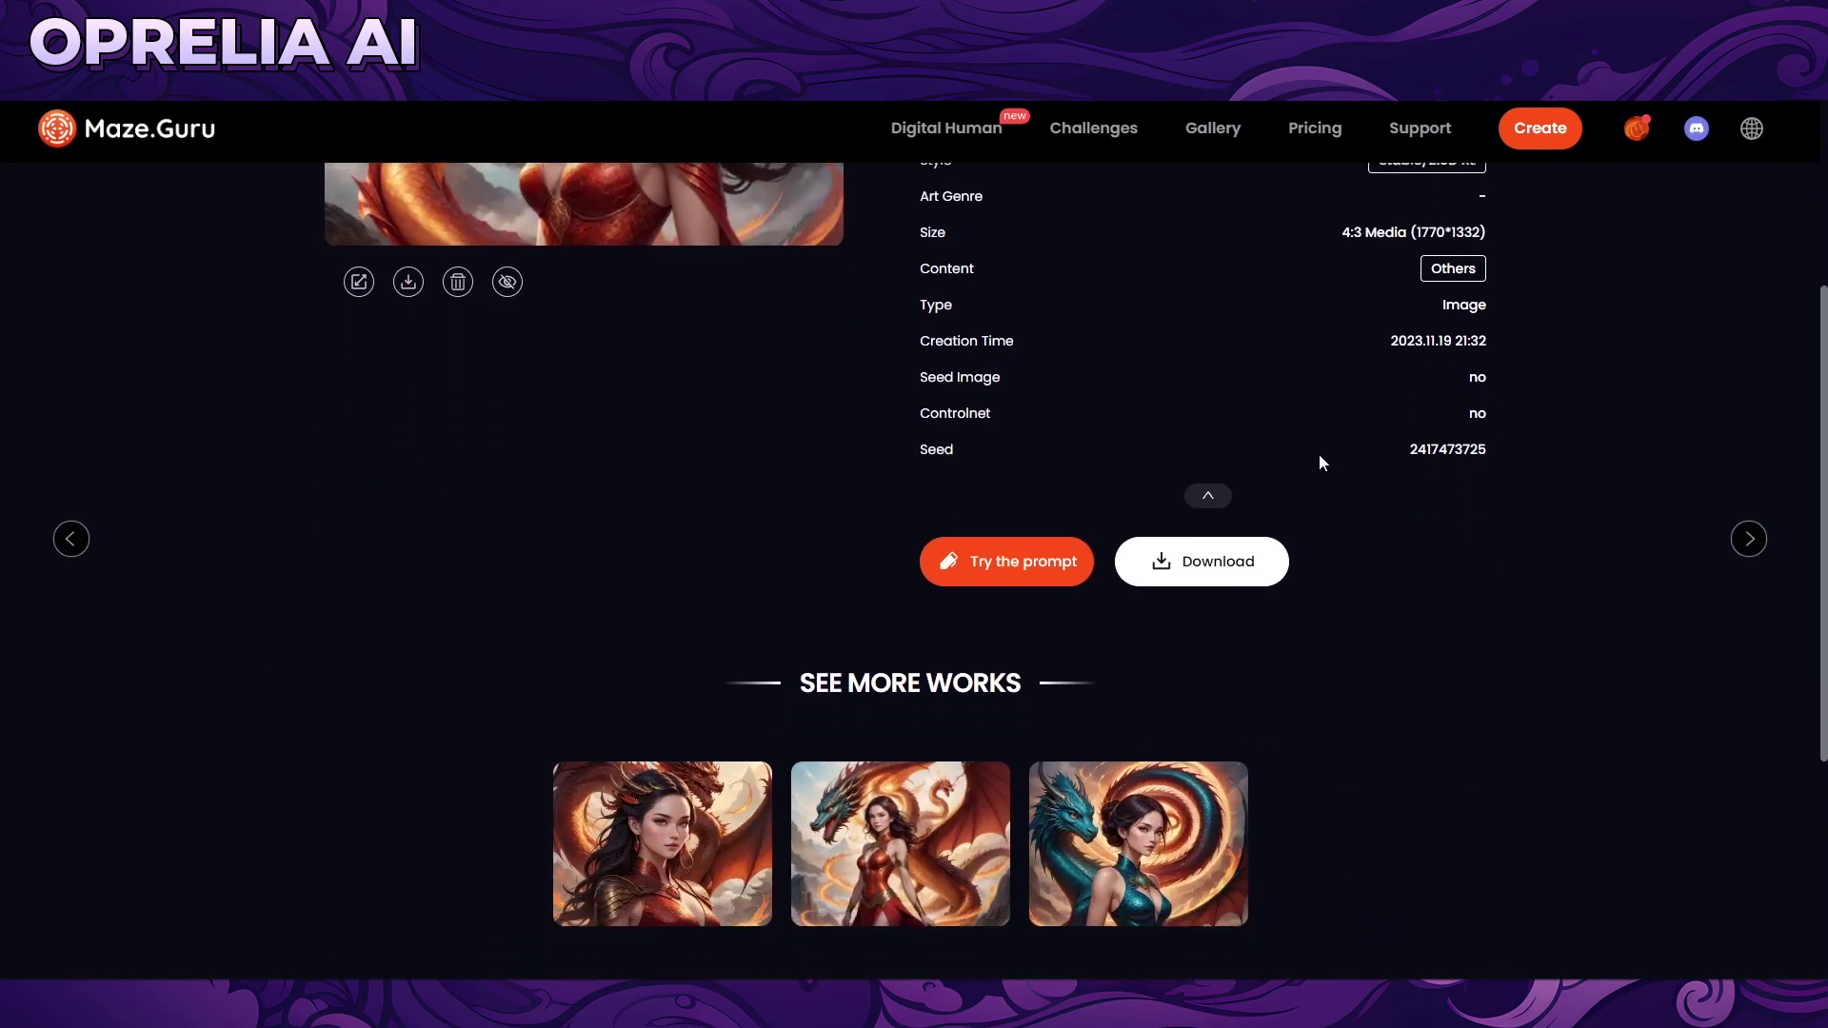
pyautogui.scroll(5, 1183, 516)
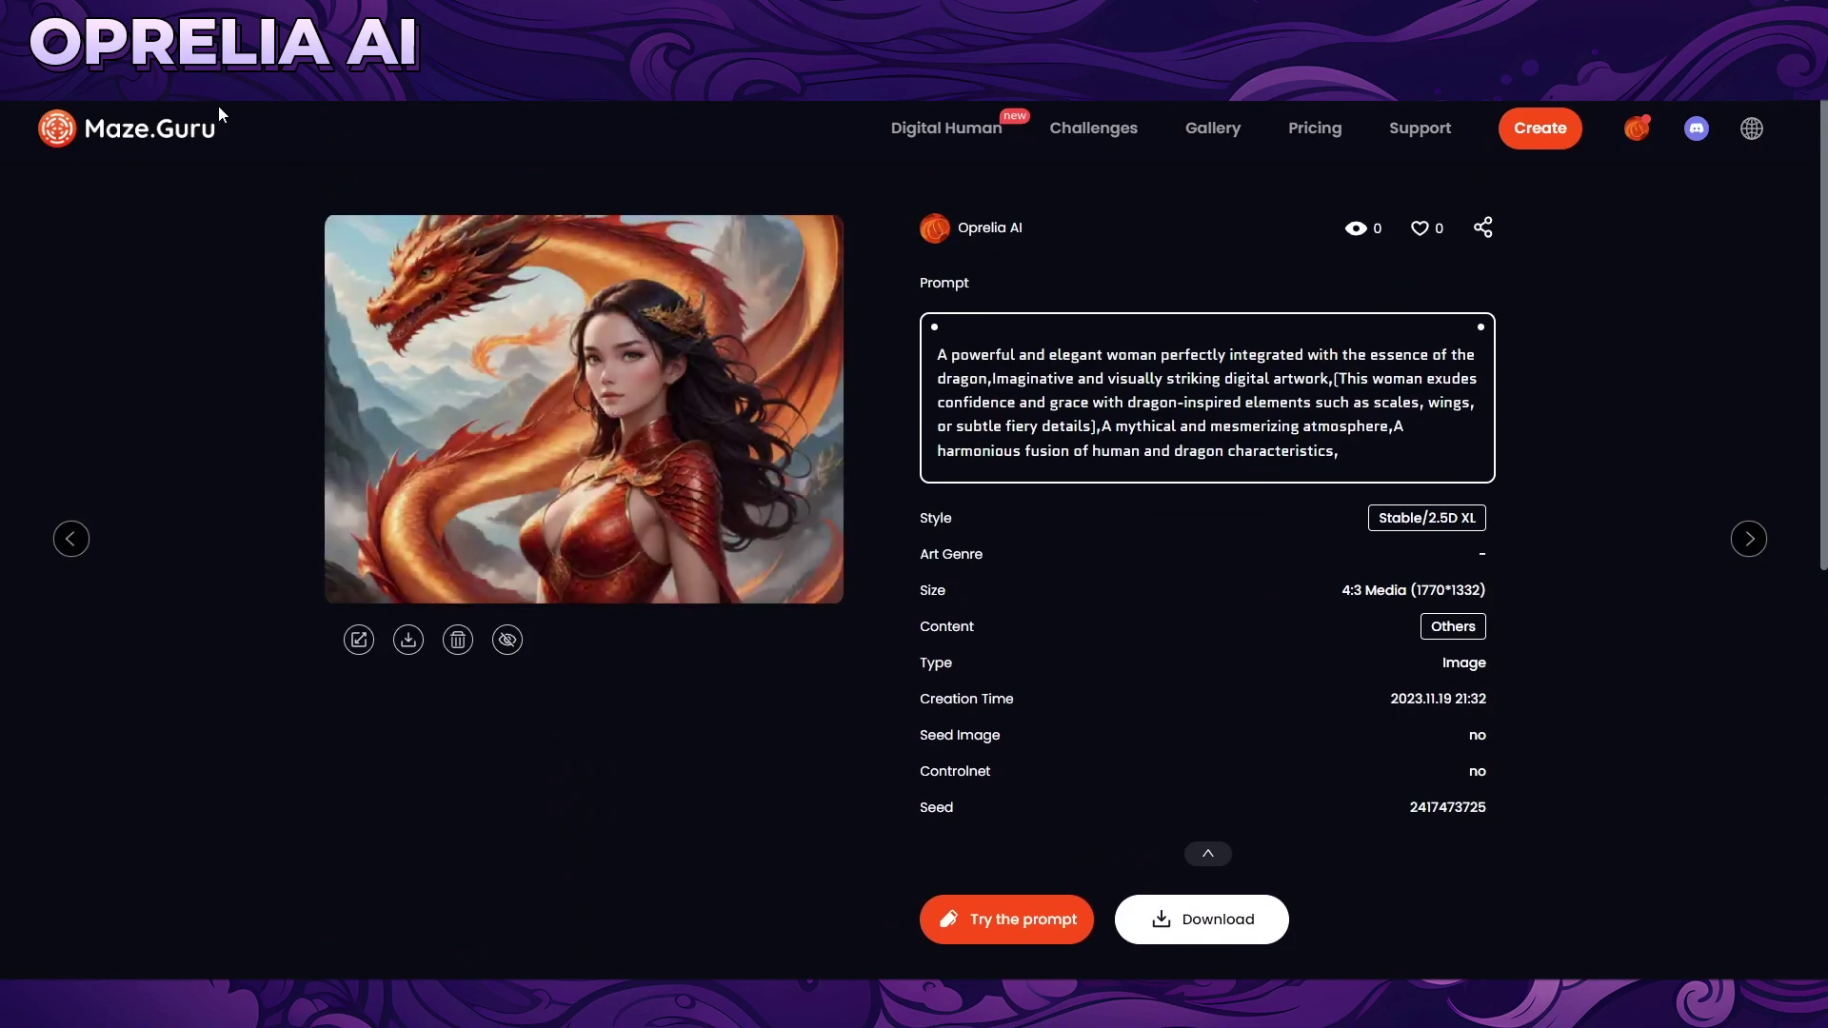
pyautogui.click(593, 412)
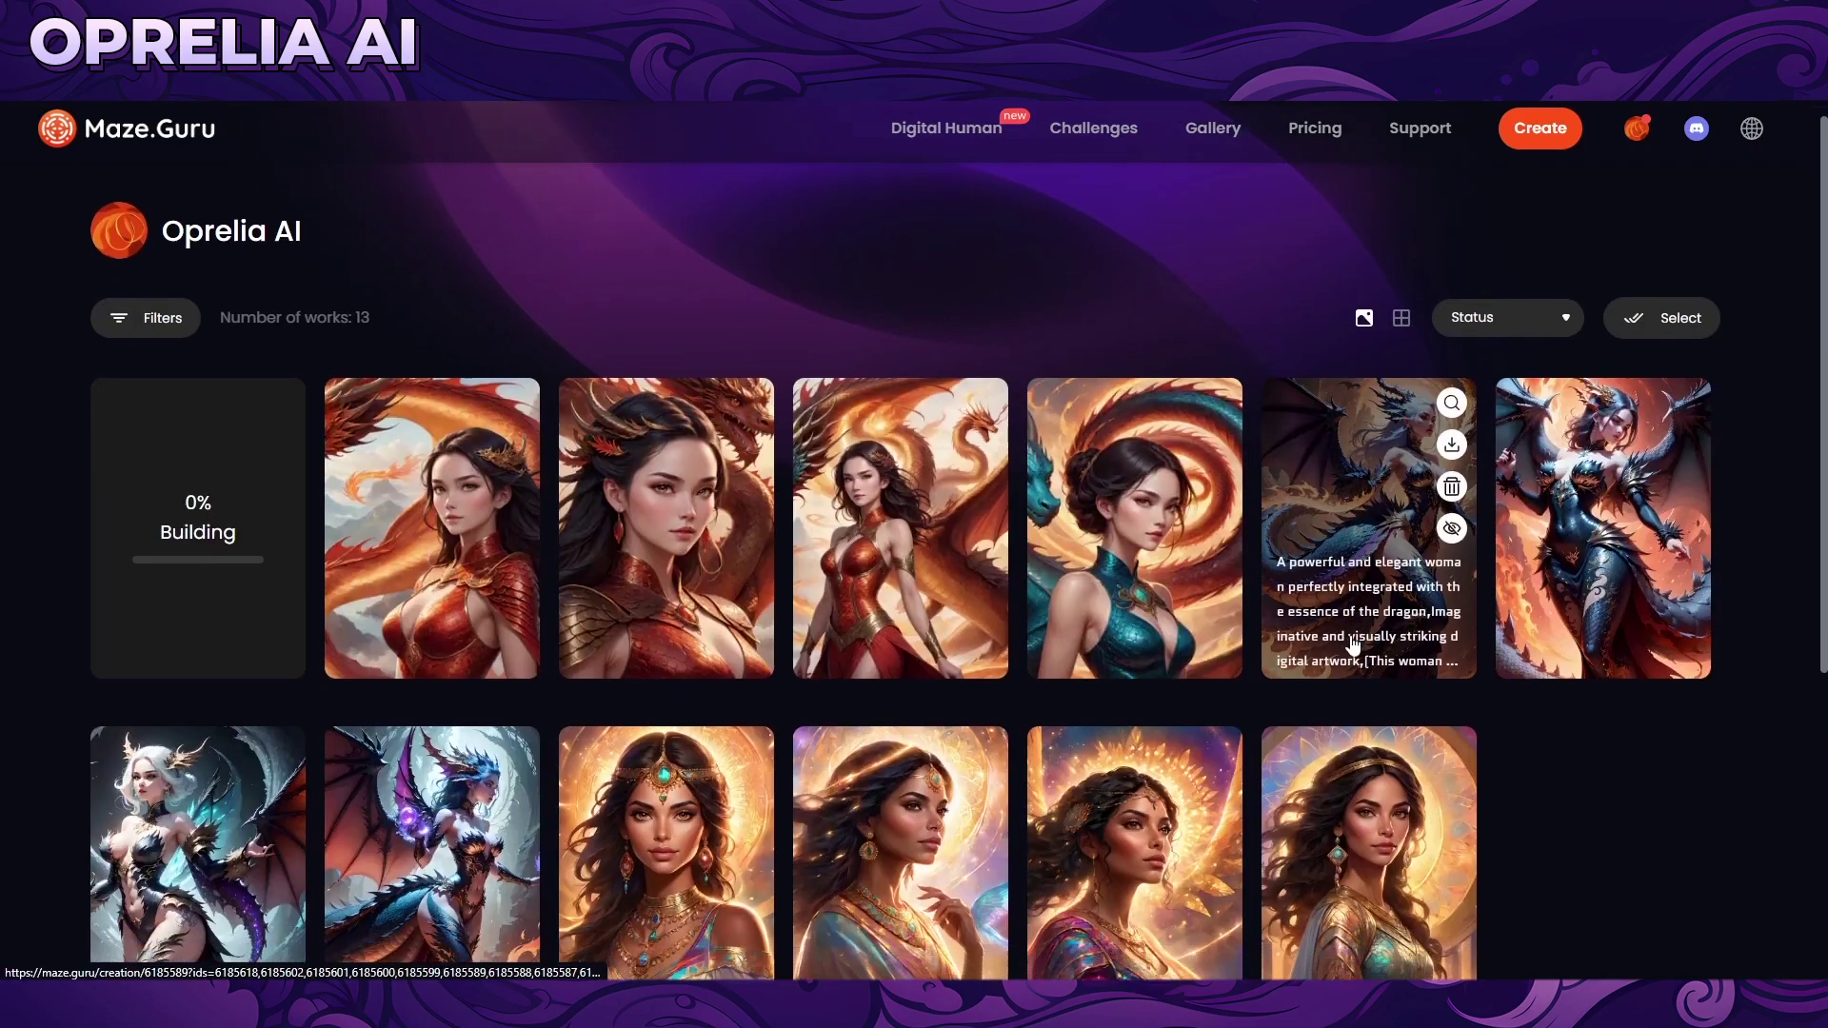
# Step: Reuse the blue dragon-woman image's prompt and Fantasy style via Try the prompt
pyautogui.scroll(-1, 1169, 568)
pyautogui.click(1271, 579)
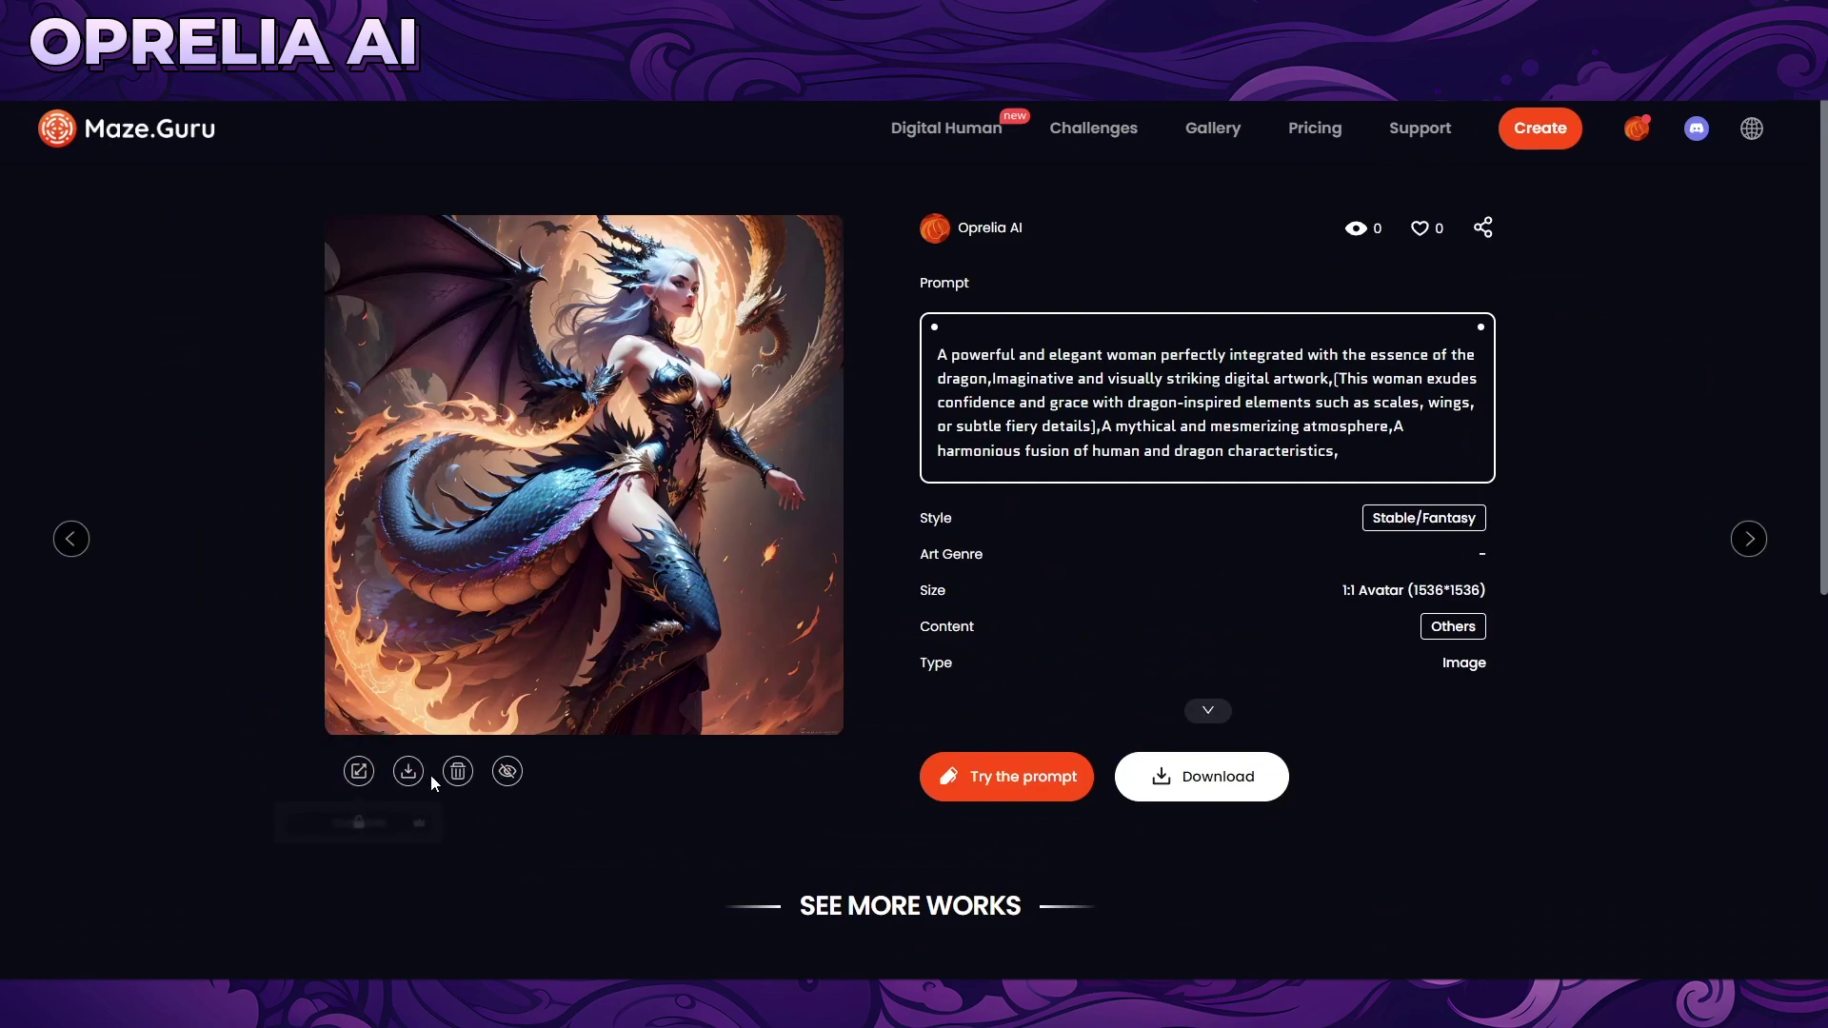
pyautogui.click(1038, 788)
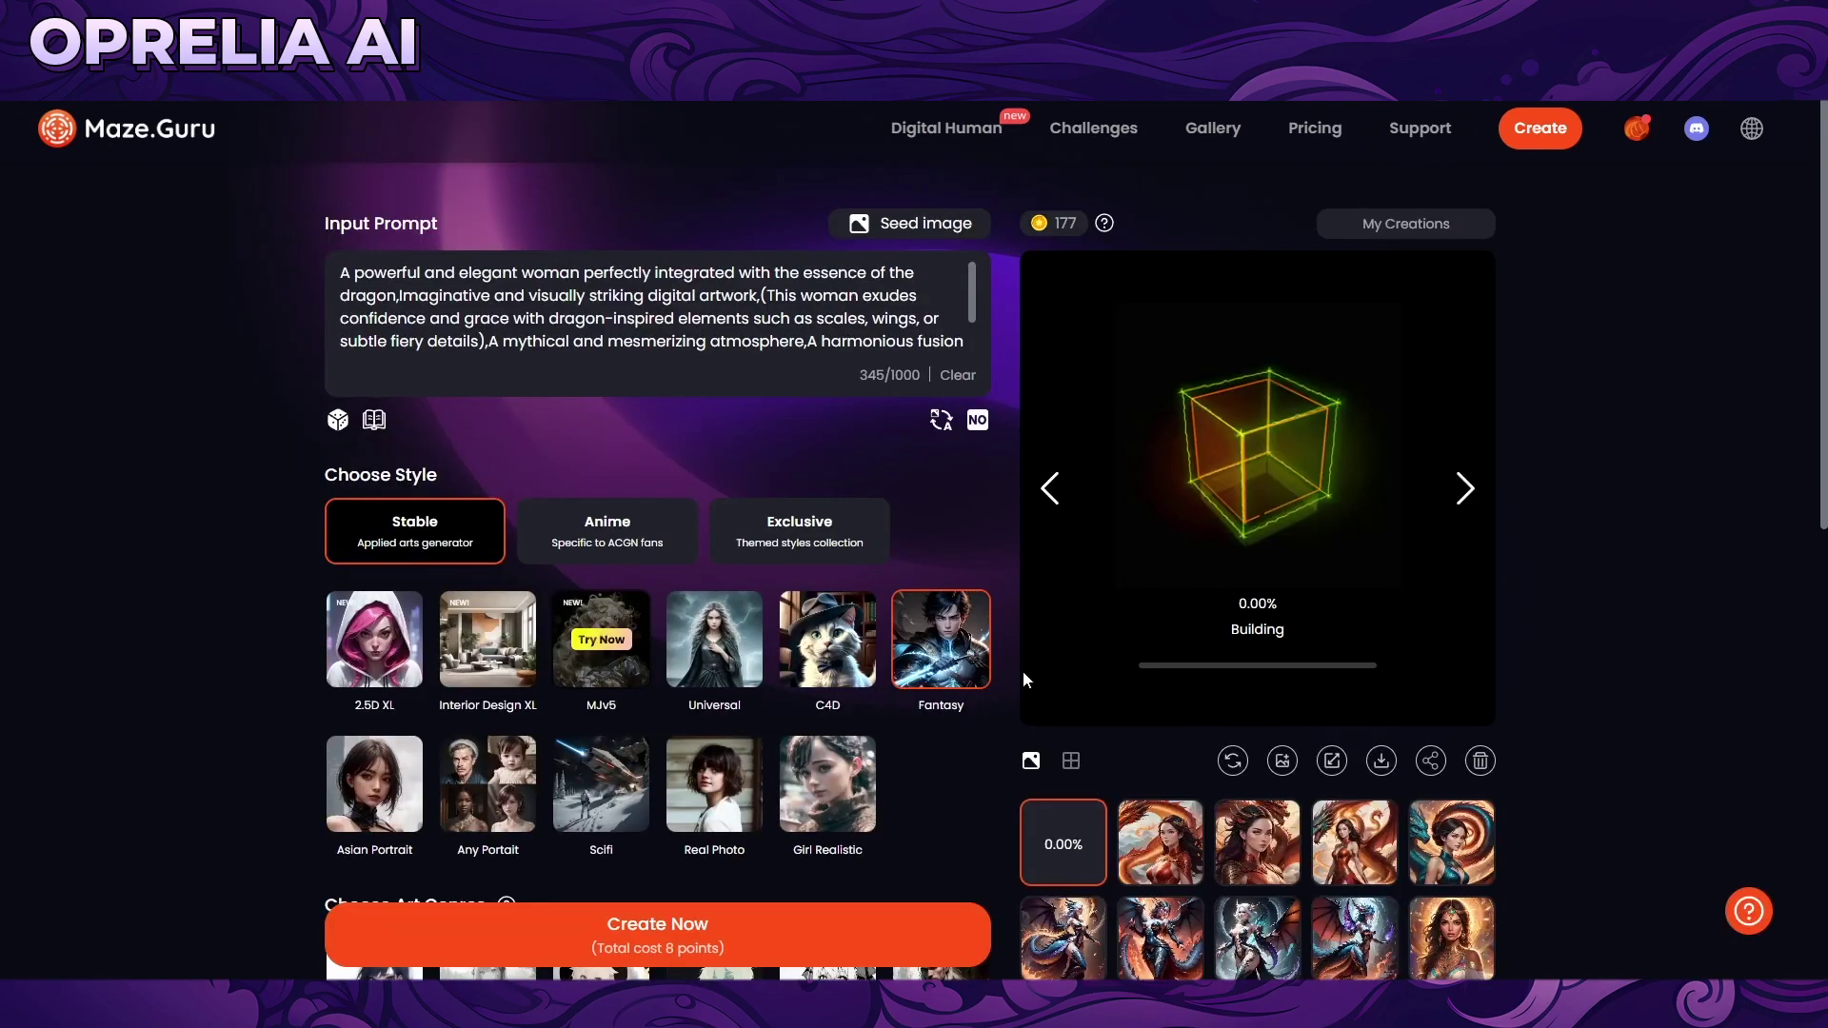